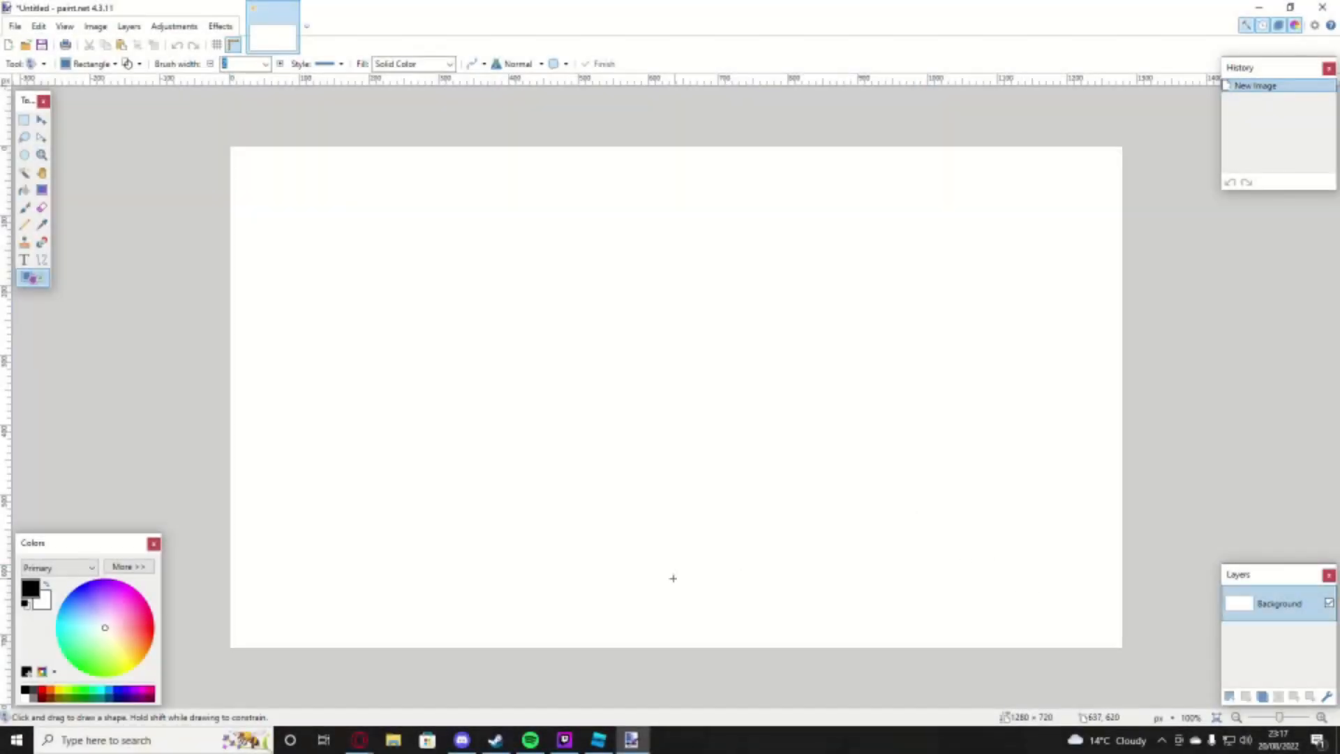
Step: Draw a square room at the canvas's bottom centre and a wide rectangular room in its upper-left area
left_click_drag(741, 512, 739, 525)
key("s")
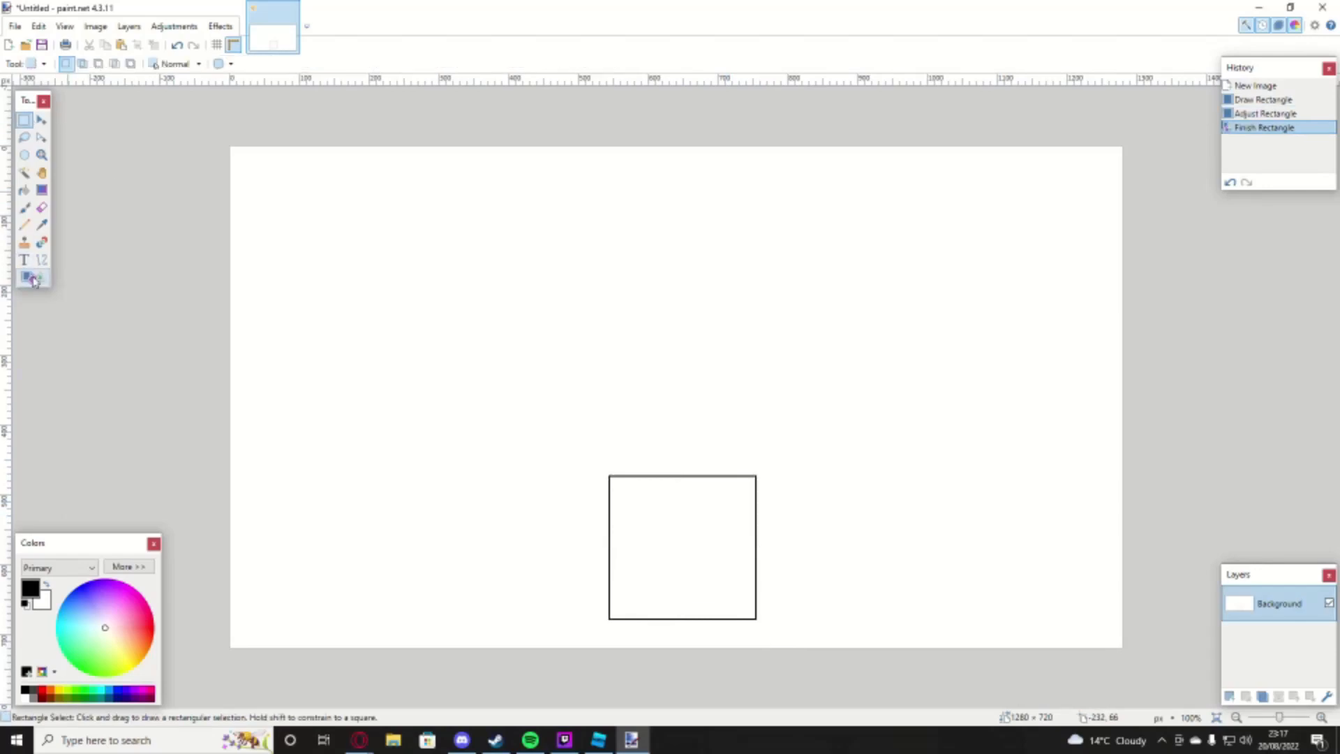
left_click_drag(294, 172, 378, 231)
left_click(378, 231)
left_click(33, 278)
left_click_drag(504, 255, 517, 255)
left_click(623, 254)
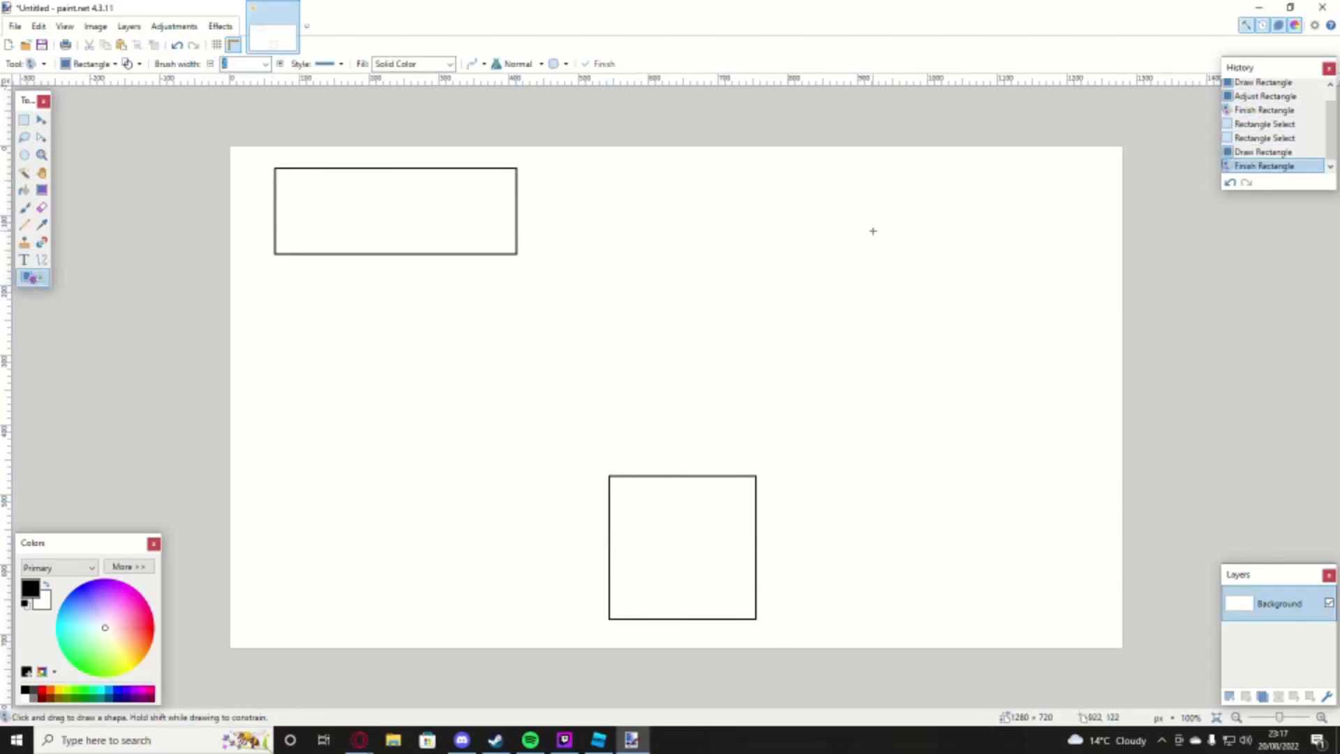
Step: Draw a rectangular room of about 369 × 125 pixels in the canvas's upper-right area and a square room between the two upper rooms
left_click_drag(984, 169, 984, 164)
left_click_drag(873, 223, 860, 223)
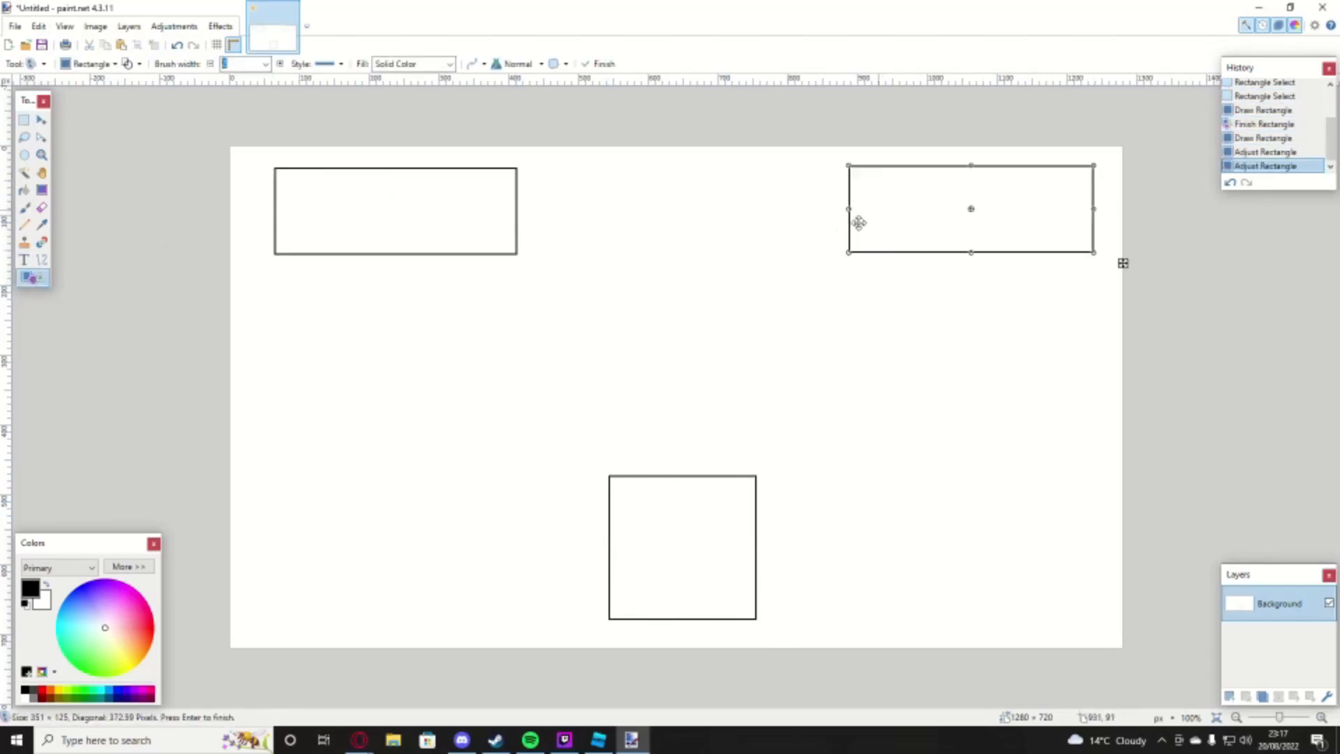
left_click(24, 122)
left_click_drag(635, 174, 729, 245)
left_click(727, 253)
left_click(33, 278)
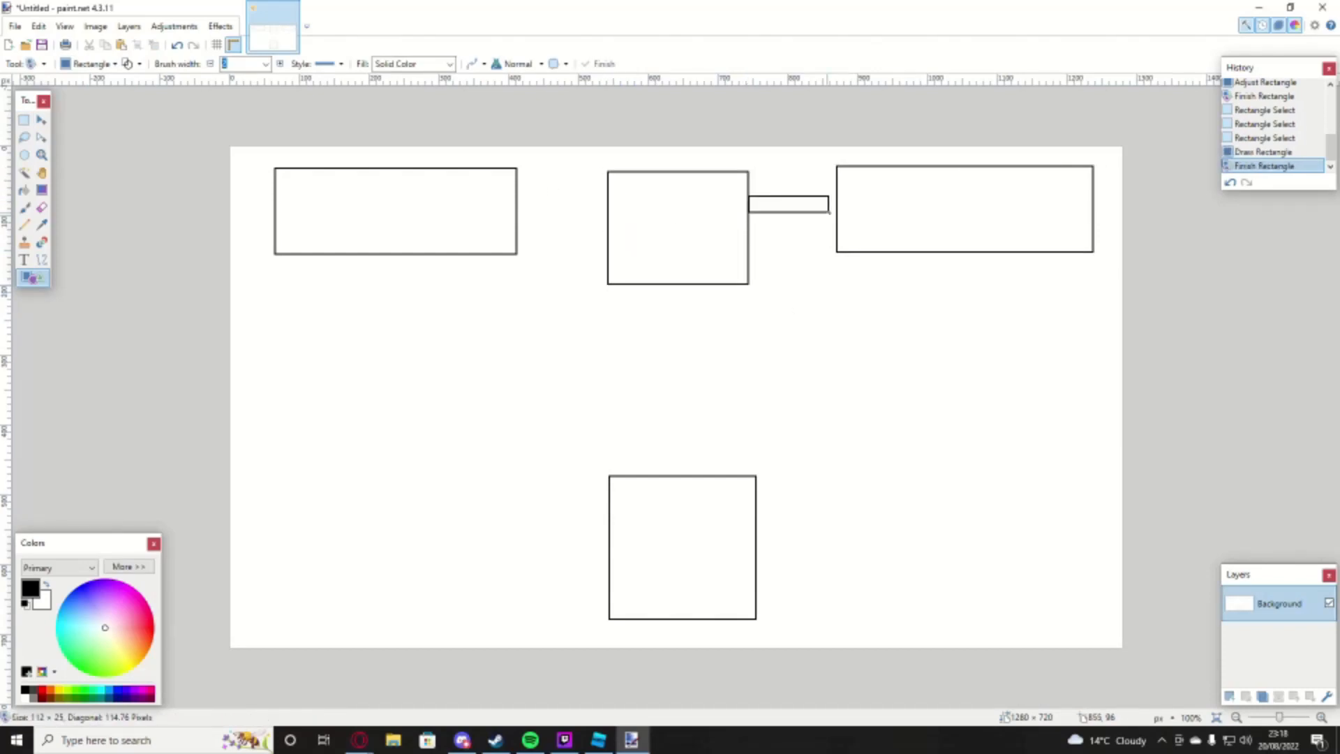
Step: Draw square rooms in the canvas's lower-left and lower-right areas and link neighbouring rooms with narrow corridor rectangles
left_click_drag(432, 622, 432, 623)
left_click_drag(965, 488, 1097, 612)
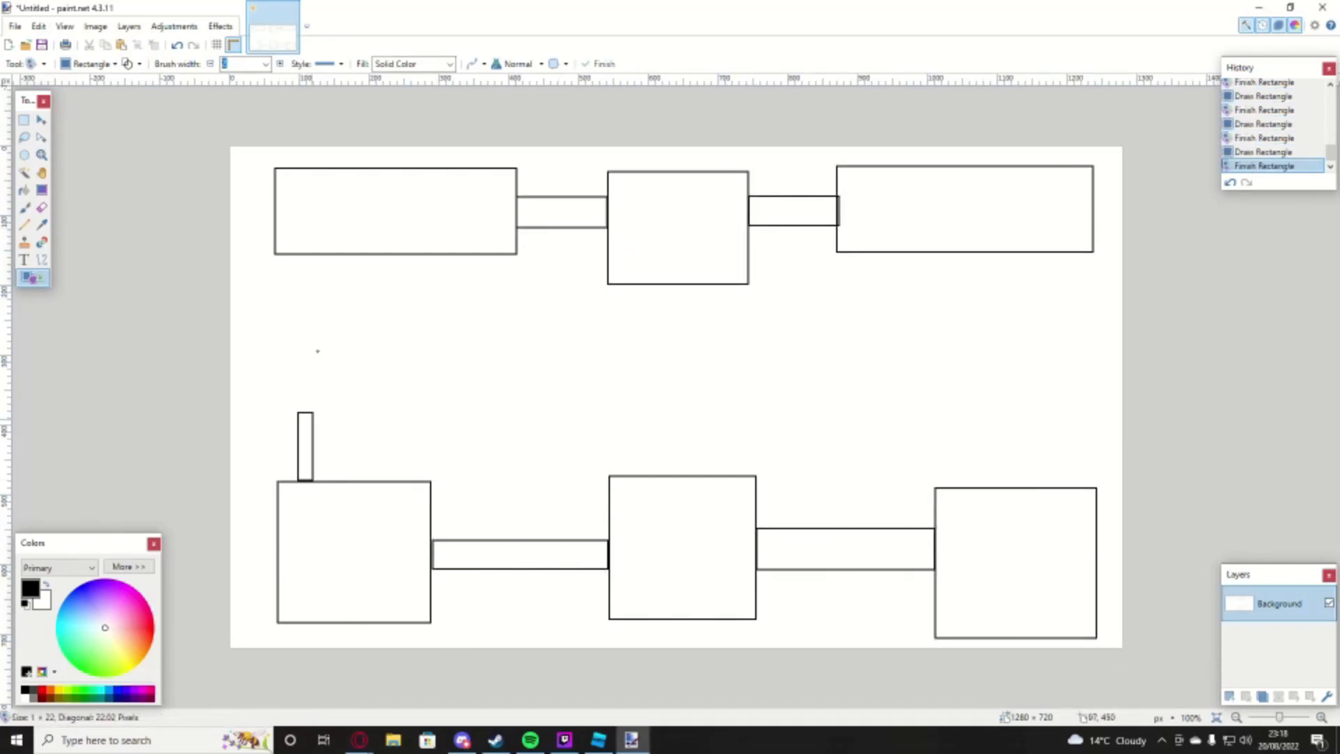
left_click_drag(1082, 253, 1038, 487)
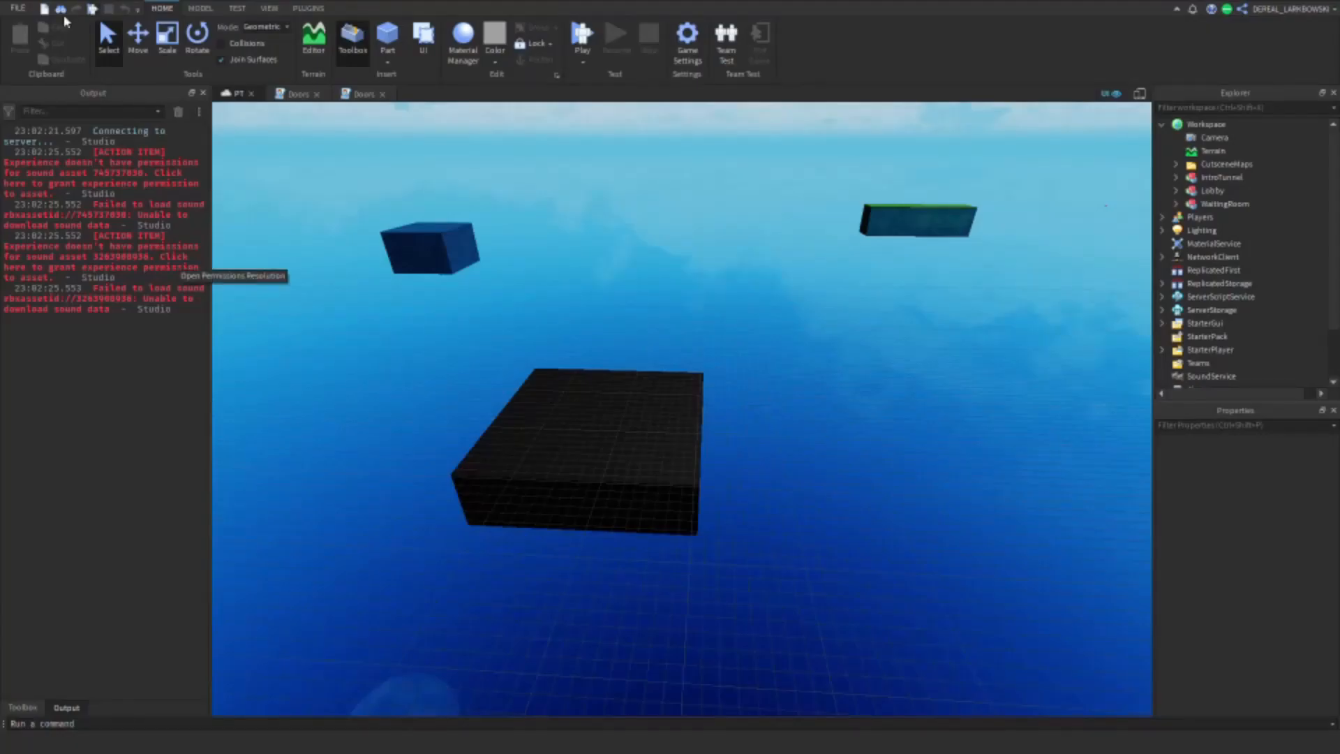
Step: In the PT place in Roblox Studio, copy the House model from the Chapters folder in ReplicatedStorage
left_click(1163, 284)
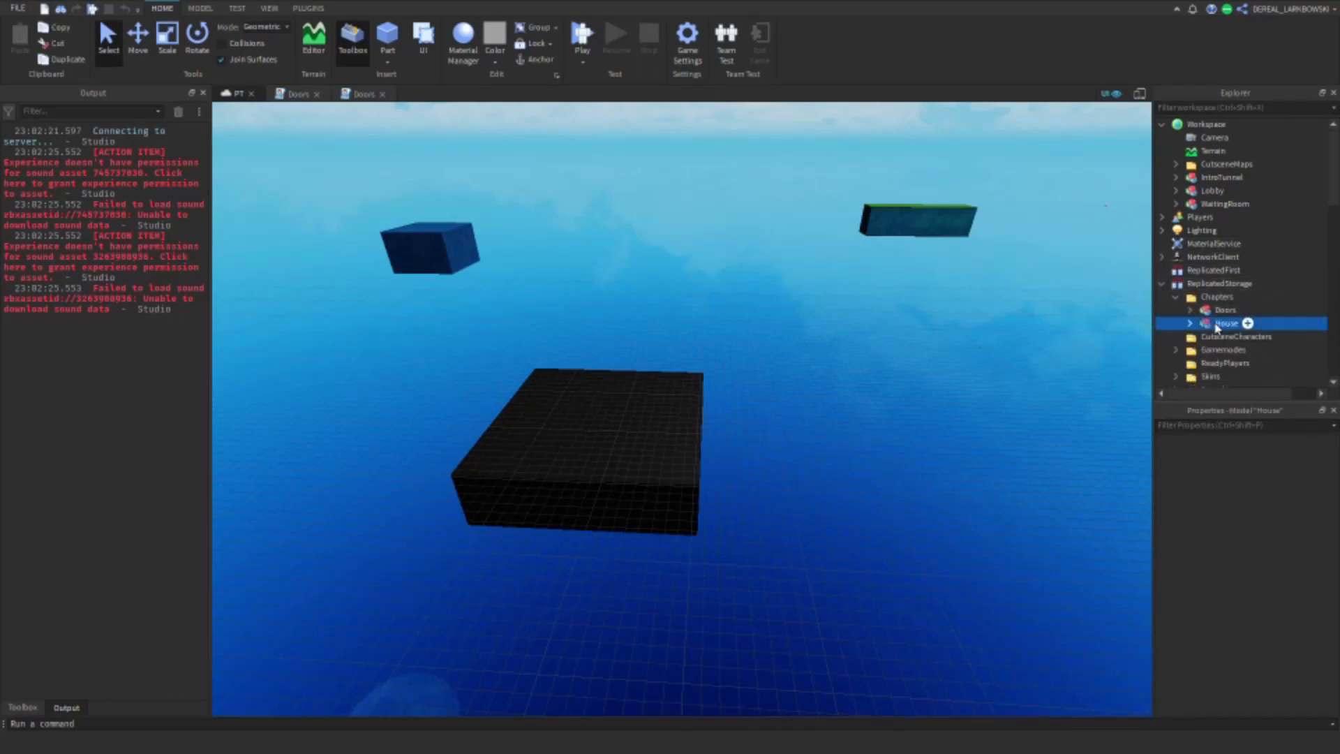
right_click(1217, 328)
left_click(1181, 26)
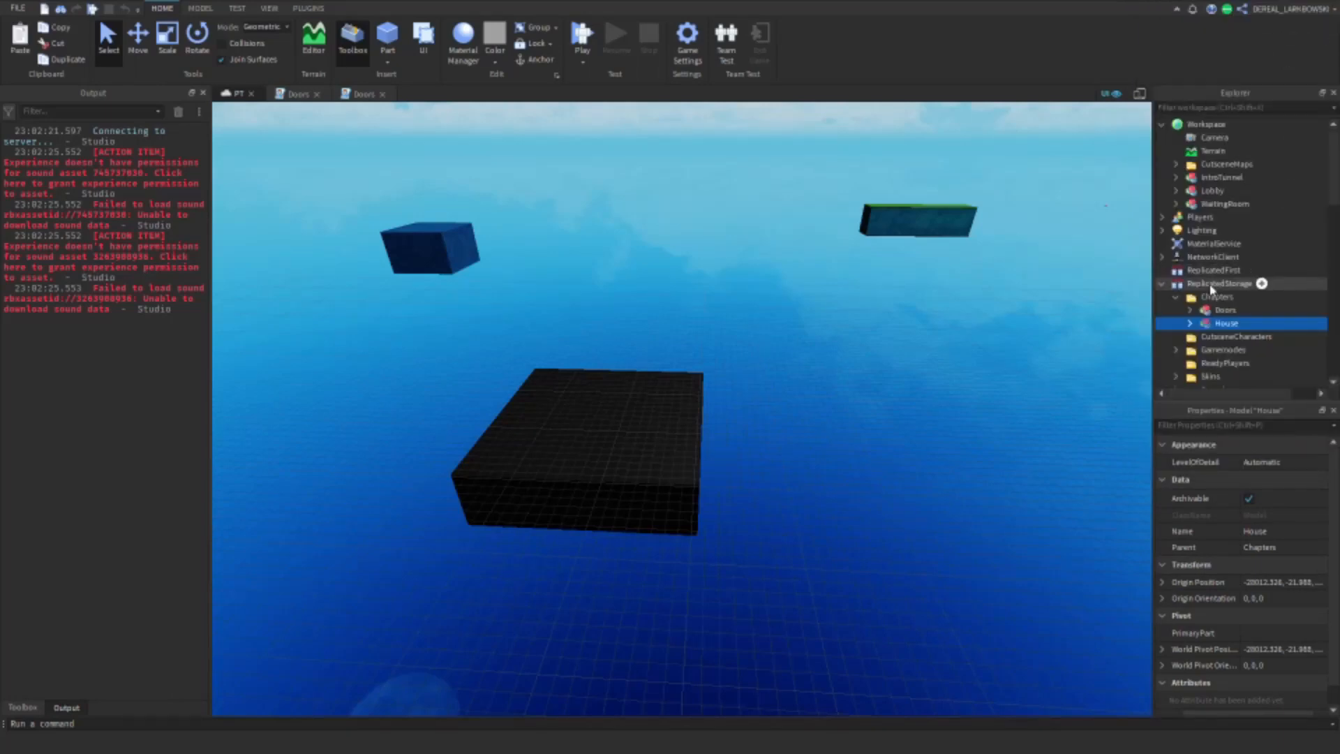
left_click(1177, 297)
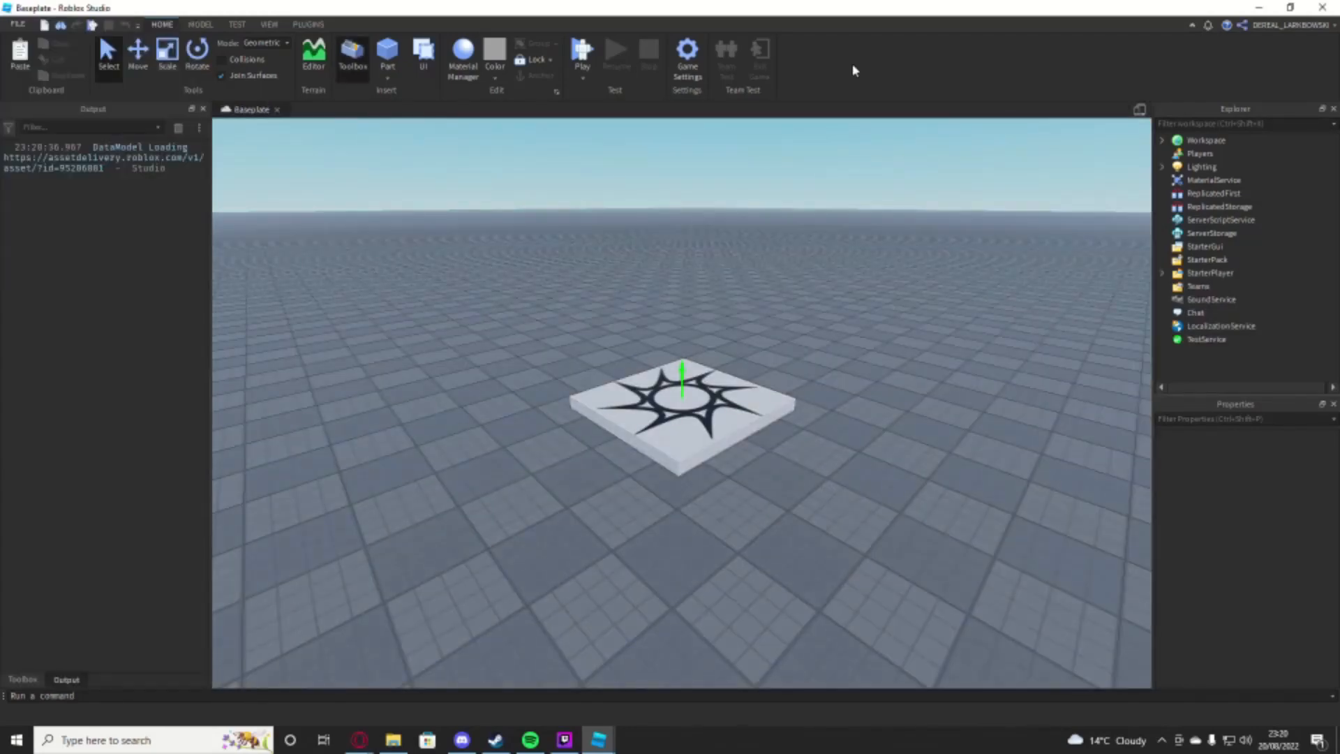
Step: Switch the Baseplate place window to full screen
key("F11")
right_click_drag(746, 279, 856, 399)
key("s")
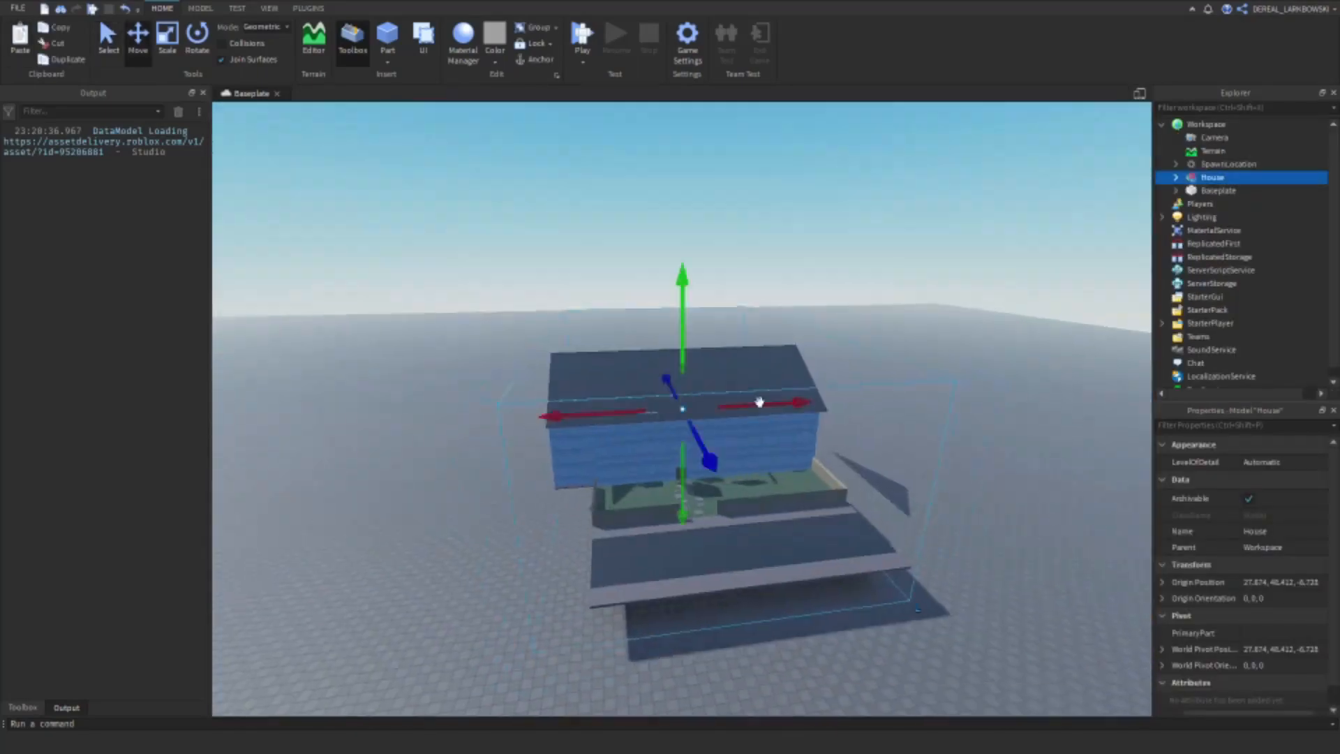
left_click(913, 449)
scroll(848, 502, "down", 10)
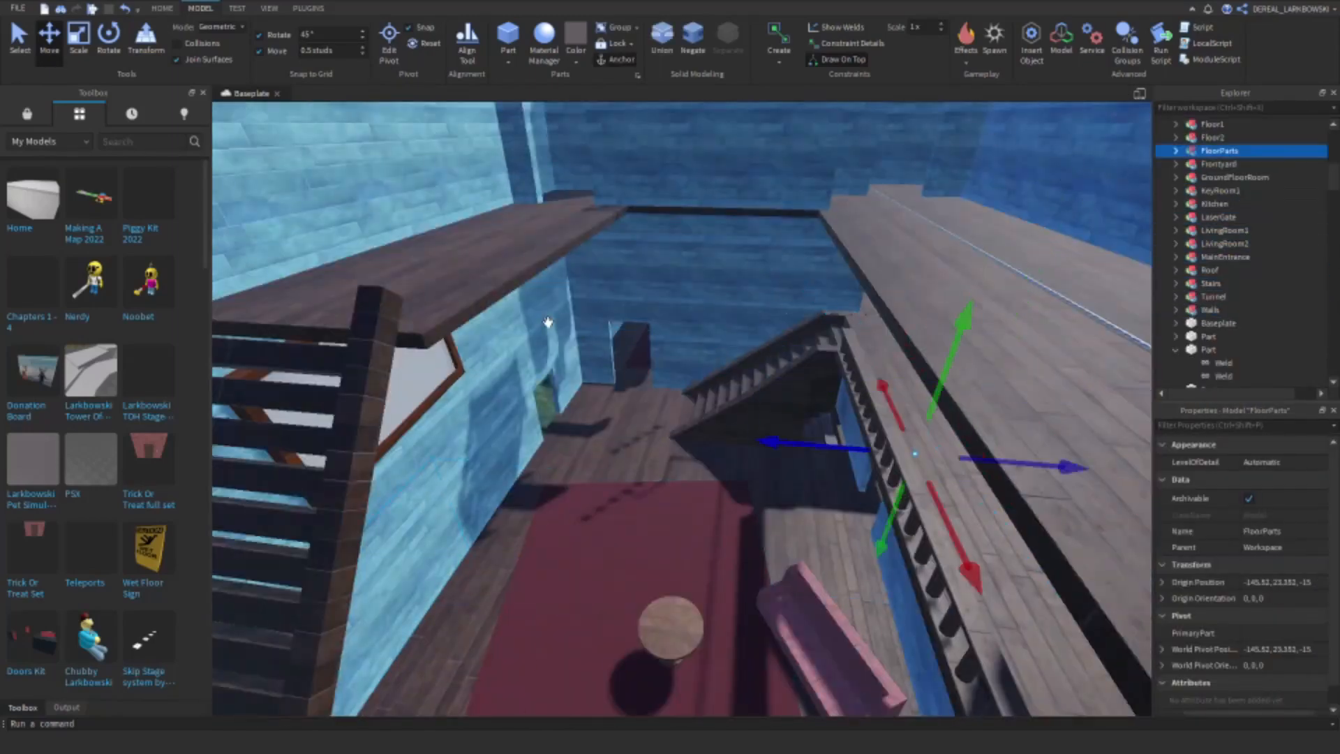
Step: Inspect the house's red carpet and the surrounding map, and collapse the OpenableDoors folder
left_click(610, 502)
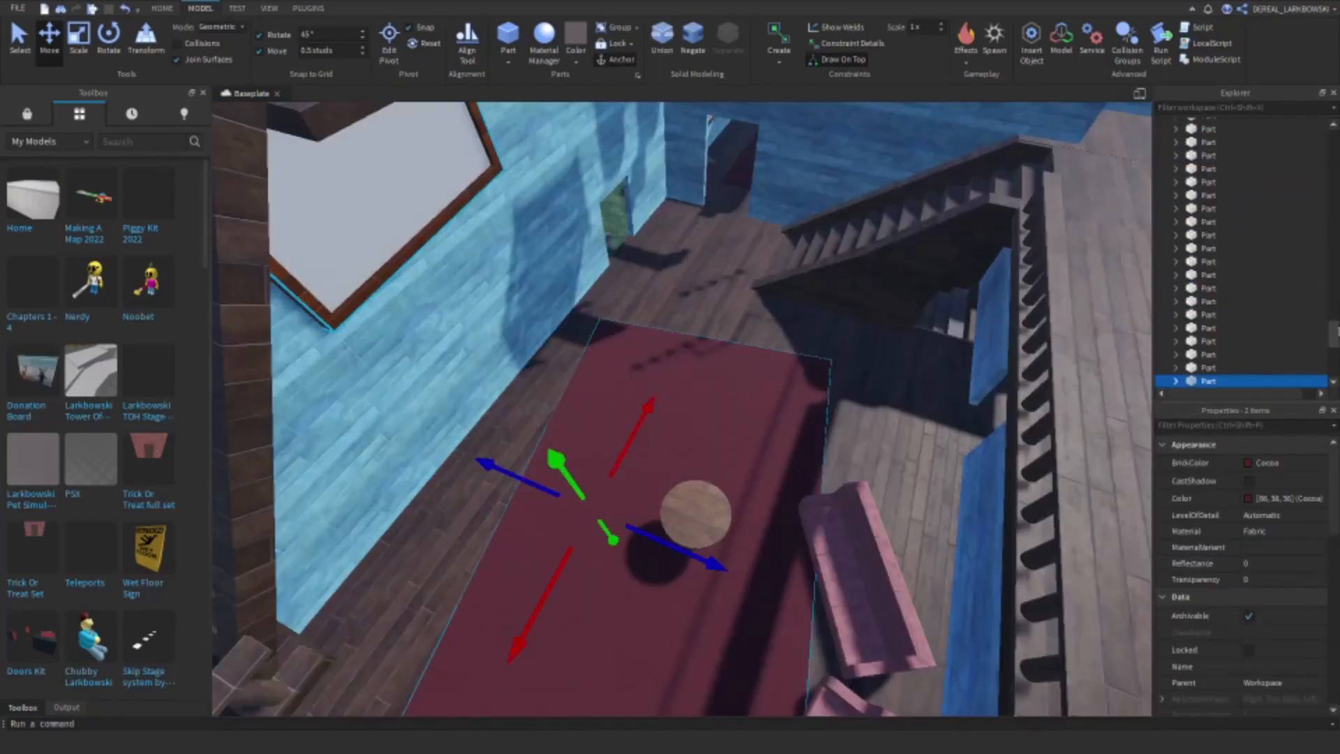
left_click(919, 188)
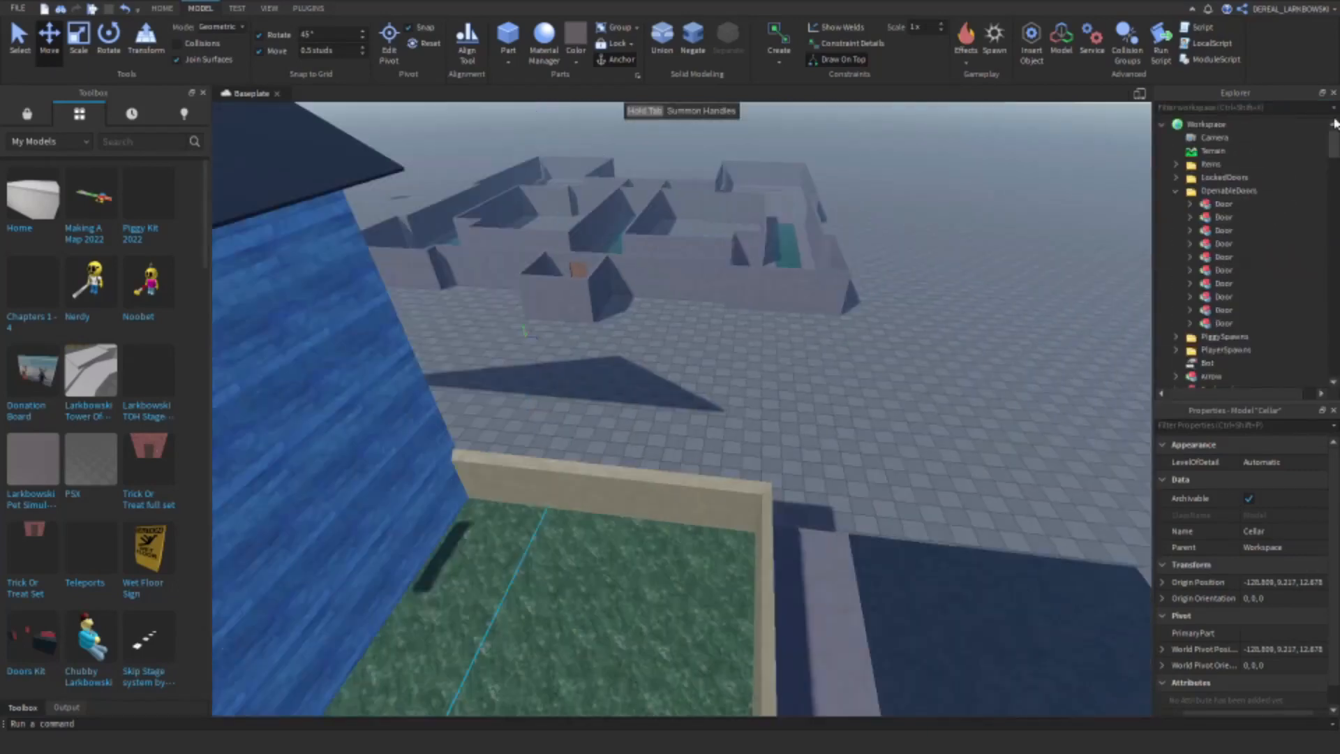
left_click(1175, 191)
left_click(539, 257)
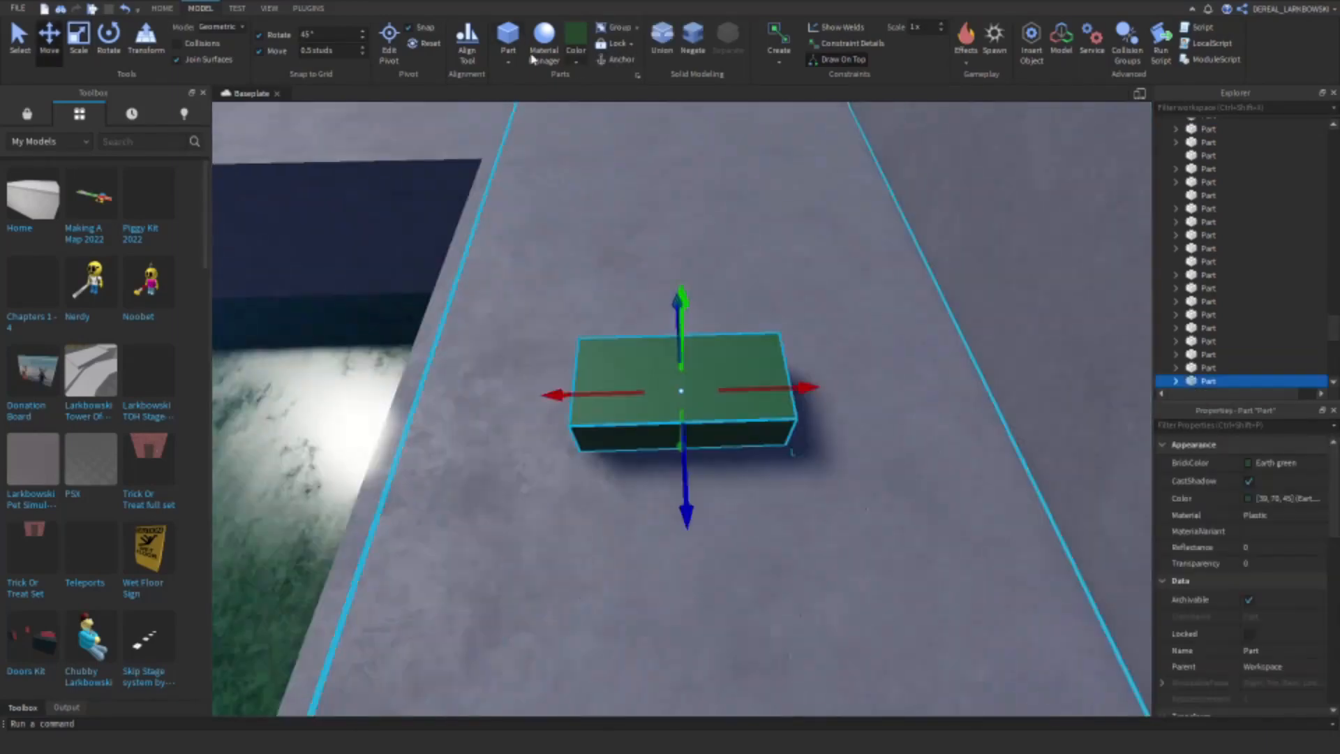
Step: Open the materials for the earth-green part and activate the Move tool for the wood-plank part
left_click(538, 55)
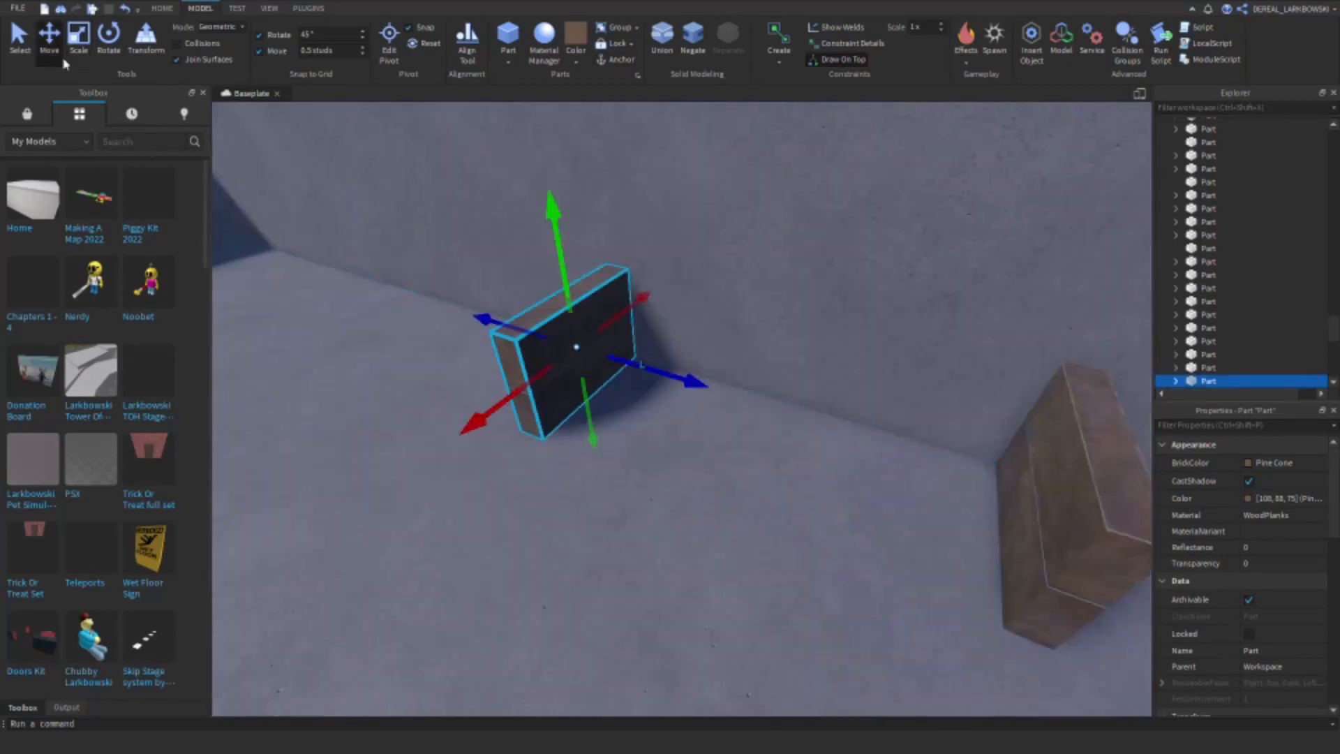
left_click(49, 39)
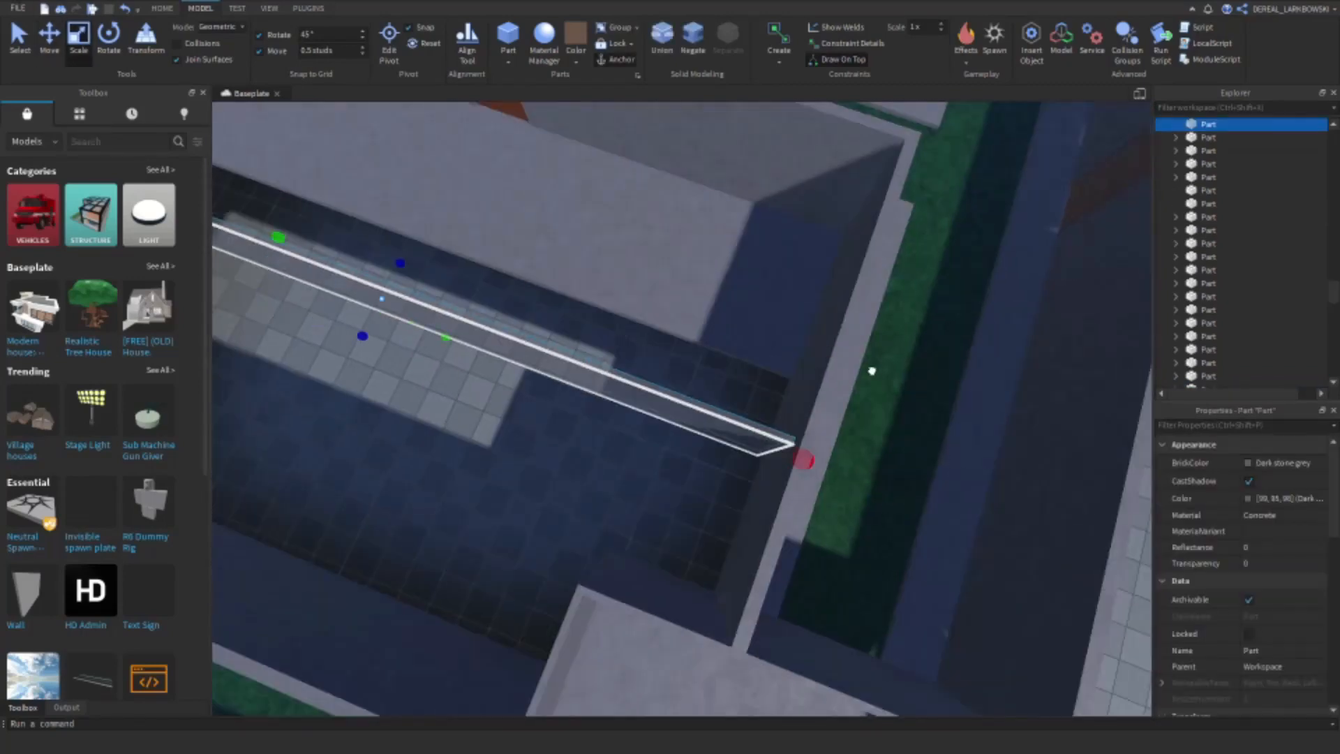
Step: Activate the Scale tool for the dark stone grey concrete part and for the OrangeDoor
left_click(80, 42)
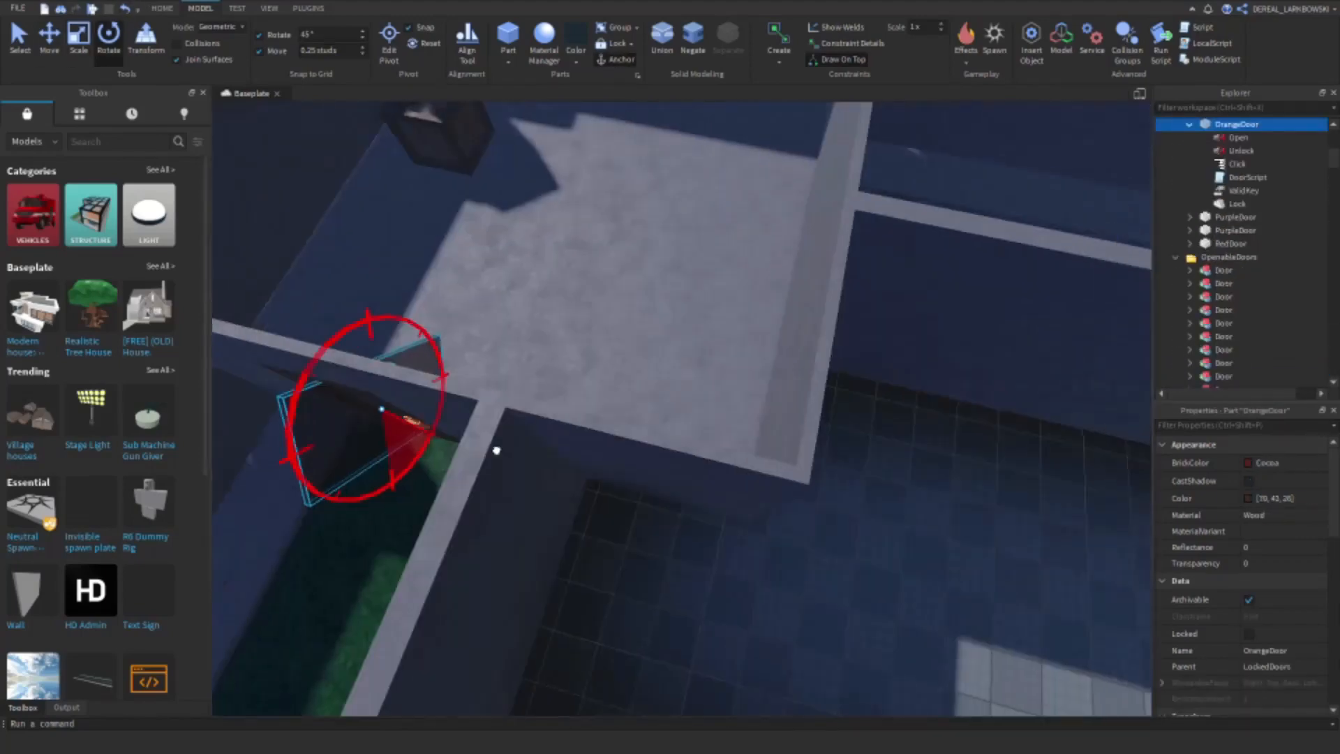
left_click(81, 43)
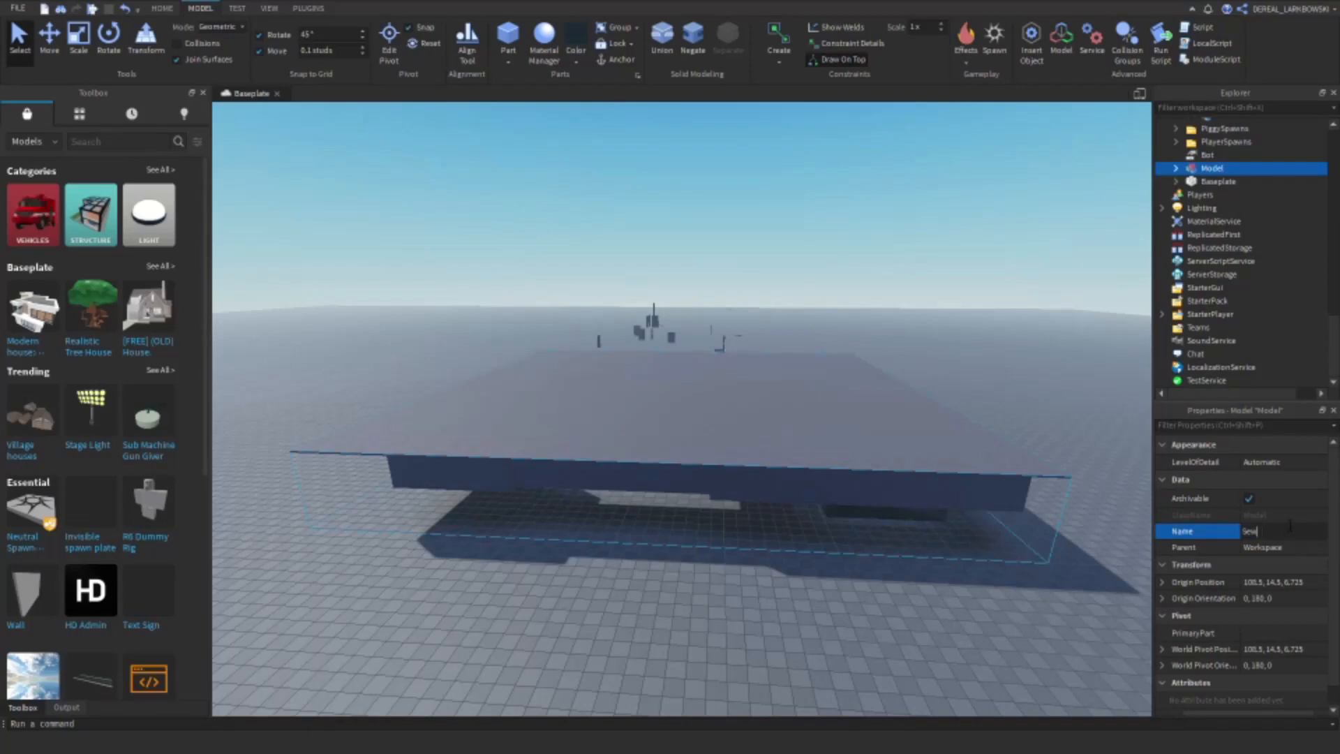
Step: Name the model grouping the selected sewer map parts Sewers
type("ers")
left_click(668, 279)
right_click_drag(668, 279, 668, 280)
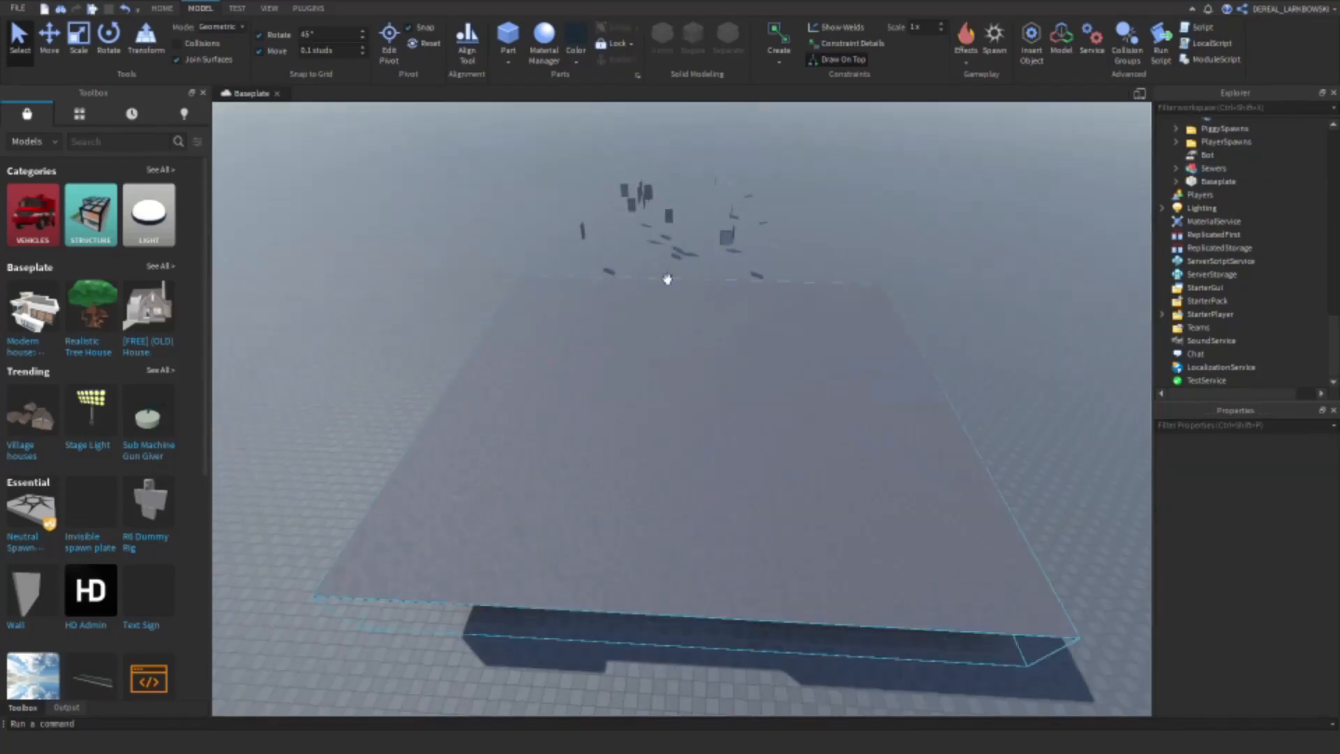
Step: Delete unneeded leftover objects floating around the sewer map
left_click(695, 578)
key("Delete")
left_click(686, 439)
key("Delete")
left_click(772, 502)
key("Delete")
left_click(911, 344)
key("Delete")
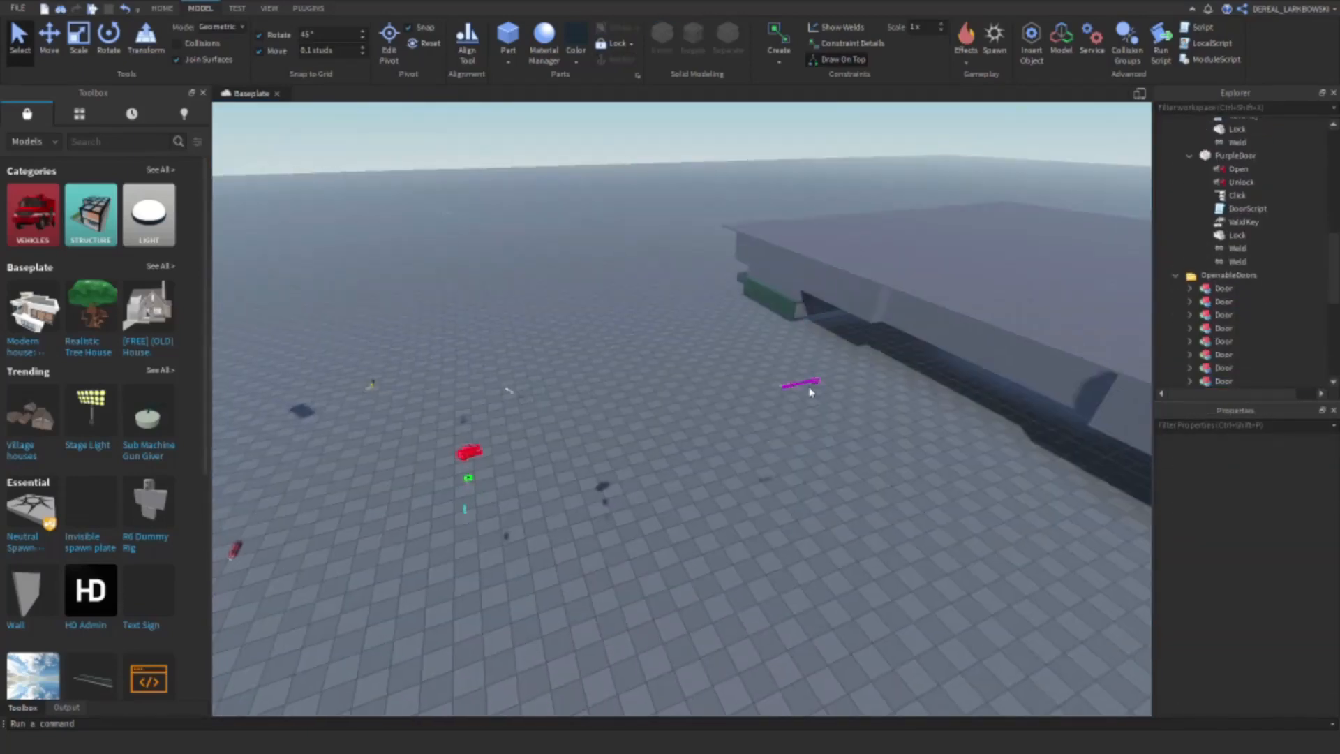
Step: Inspect the remaining loose objects beside the sewer map, including the purple object and the Wrench
left_click(806, 385)
left_click(646, 320)
left_click(589, 425)
left_click(488, 430)
left_click(392, 433)
left_click(759, 505)
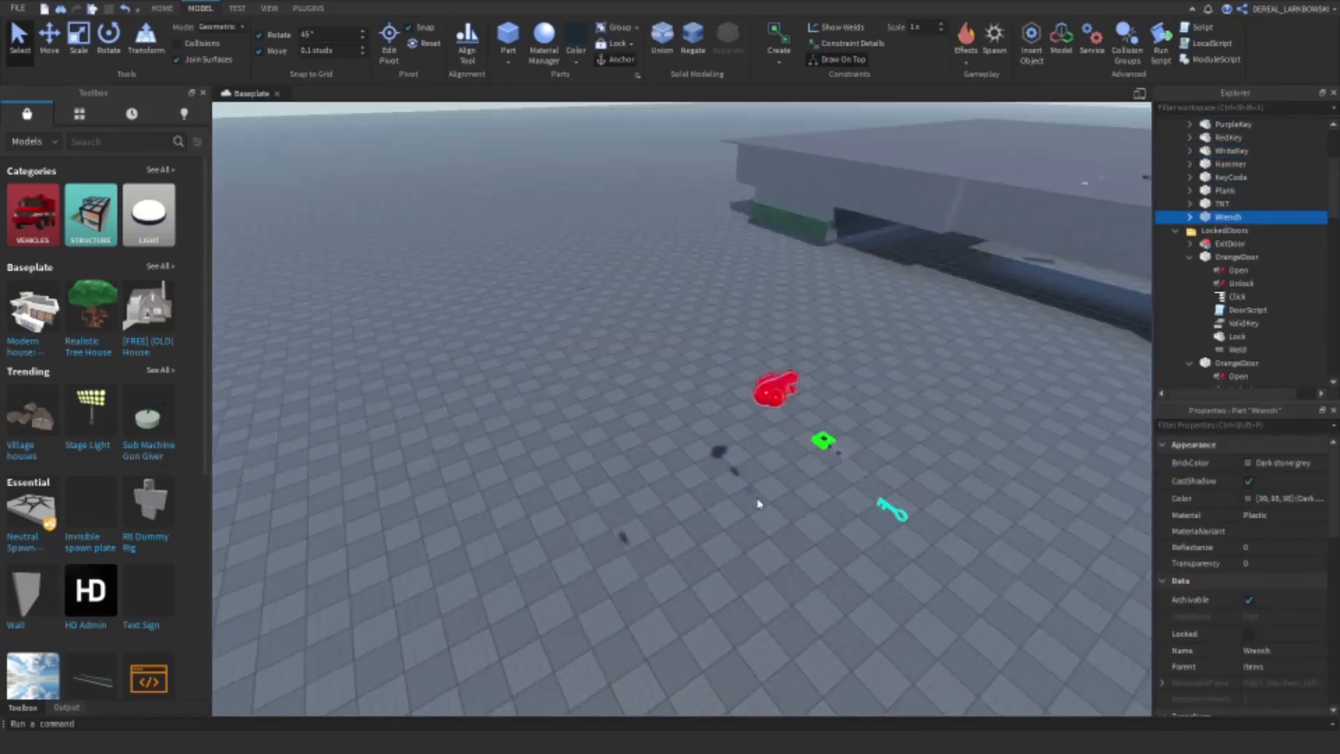
left_click(759, 504)
Step: Collapse the LockedDoors folder and delete the BlueKey and GreenKey from the Items folder
left_click(1175, 231)
scroll(1217, 176, "up", 3)
left_click(1230, 151)
key("Delete")
left_click(1230, 151)
key("Delete")
right_click_drag(812, 358, 812, 358)
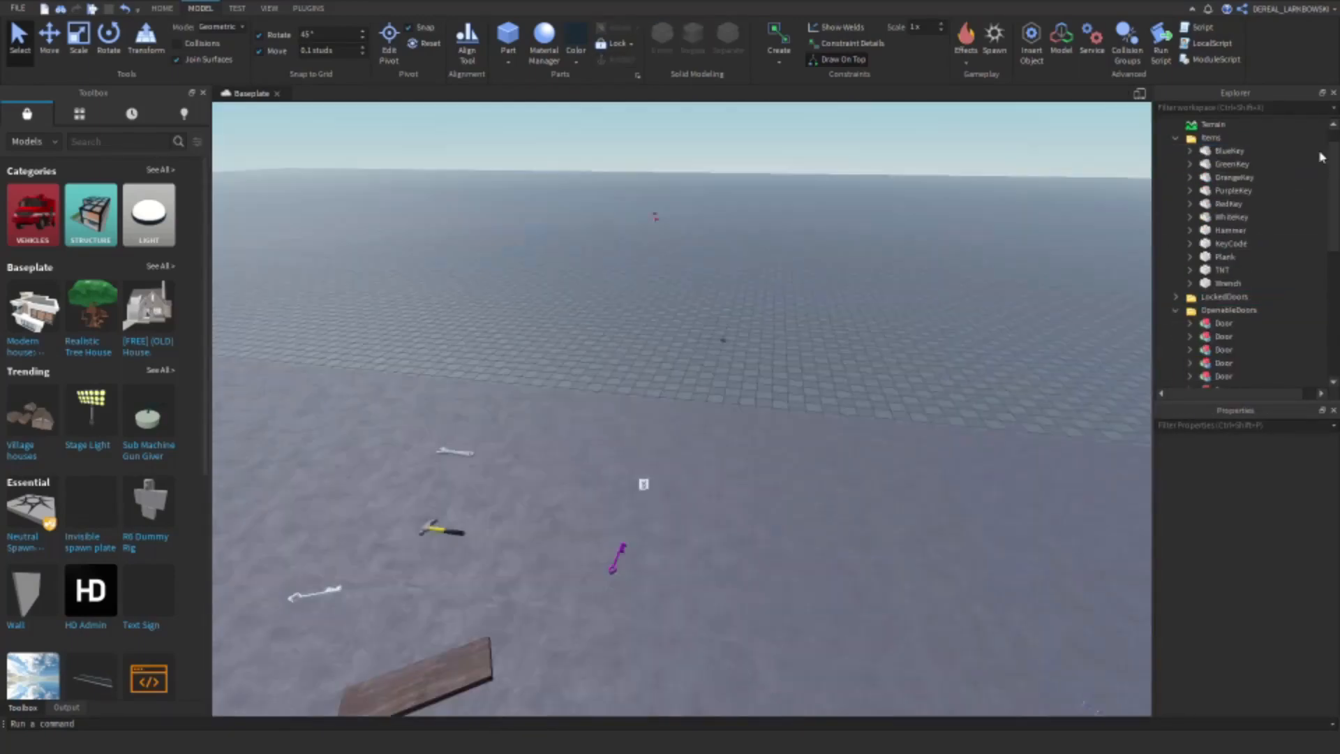
left_click(1231, 151)
Step: Delete the RedKey and the TNT from the Items folder
key("Delete")
left_click(1232, 150)
key("Delete")
left_click(1234, 150)
key("s")
key("a")
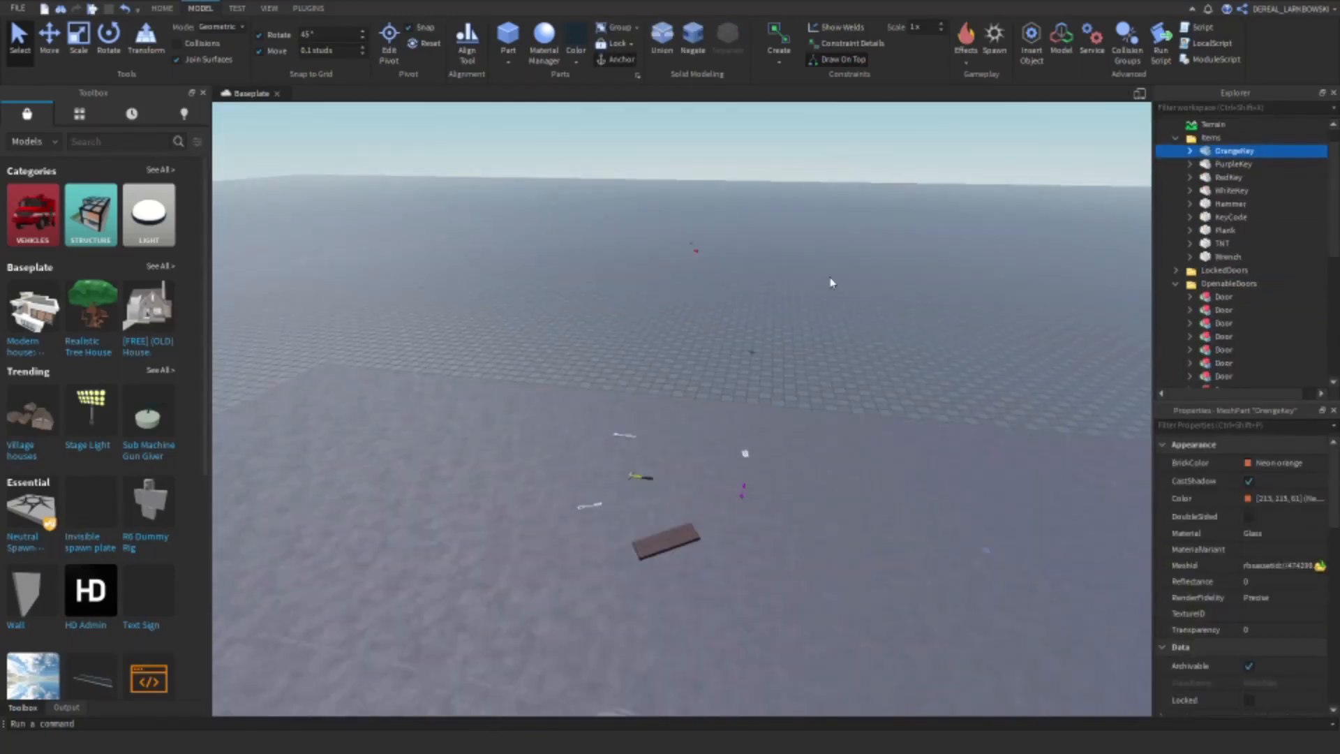
key("s")
left_click(1229, 177)
key("Delete")
left_click(1223, 231)
key("Delete")
Step: Place the OrangeKey in the tiled-floor room and the PurpleKey elsewhere inside the sewer map
left_click(1235, 150)
key("f")
left_click_drag(682, 408, 798, 430)
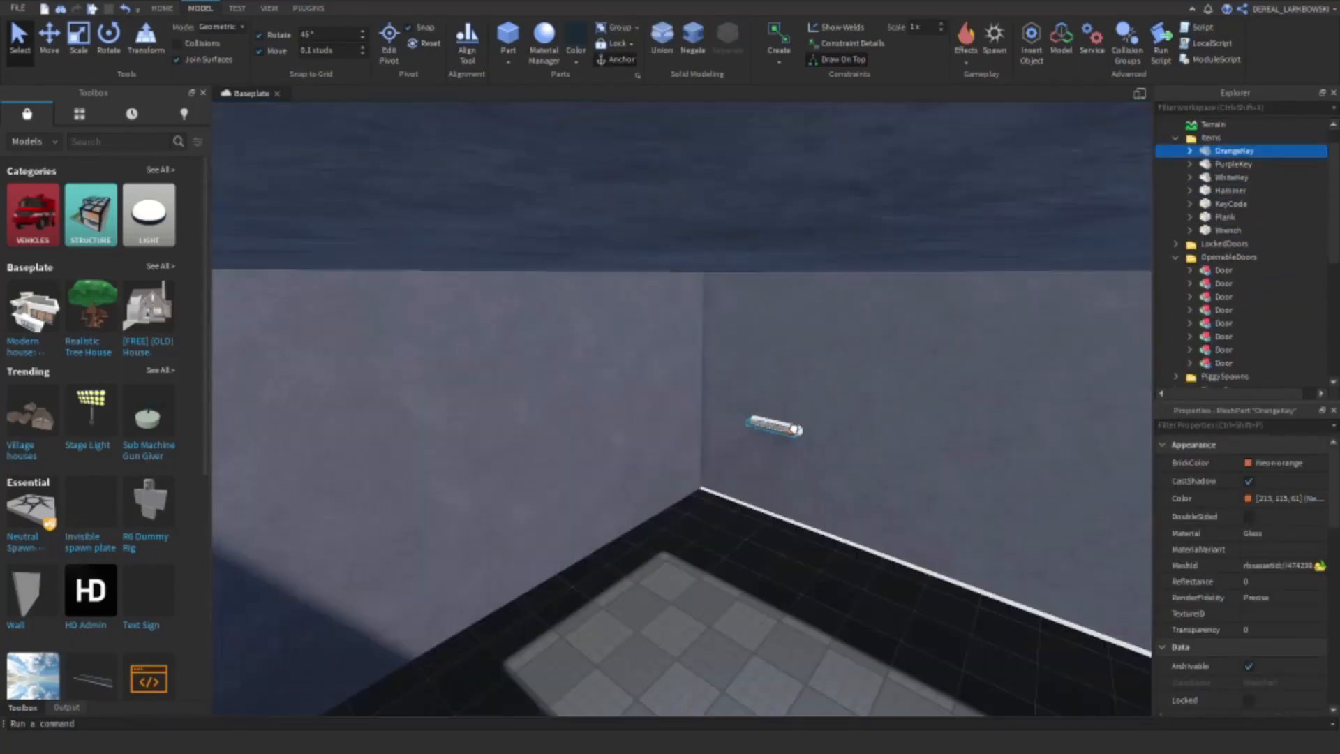
left_click(1233, 164)
key("f")
left_click_drag(868, 398, 721, 482)
Step: Move the Plank into the sewer map and rotate it into position
left_click(1225, 217)
key("f")
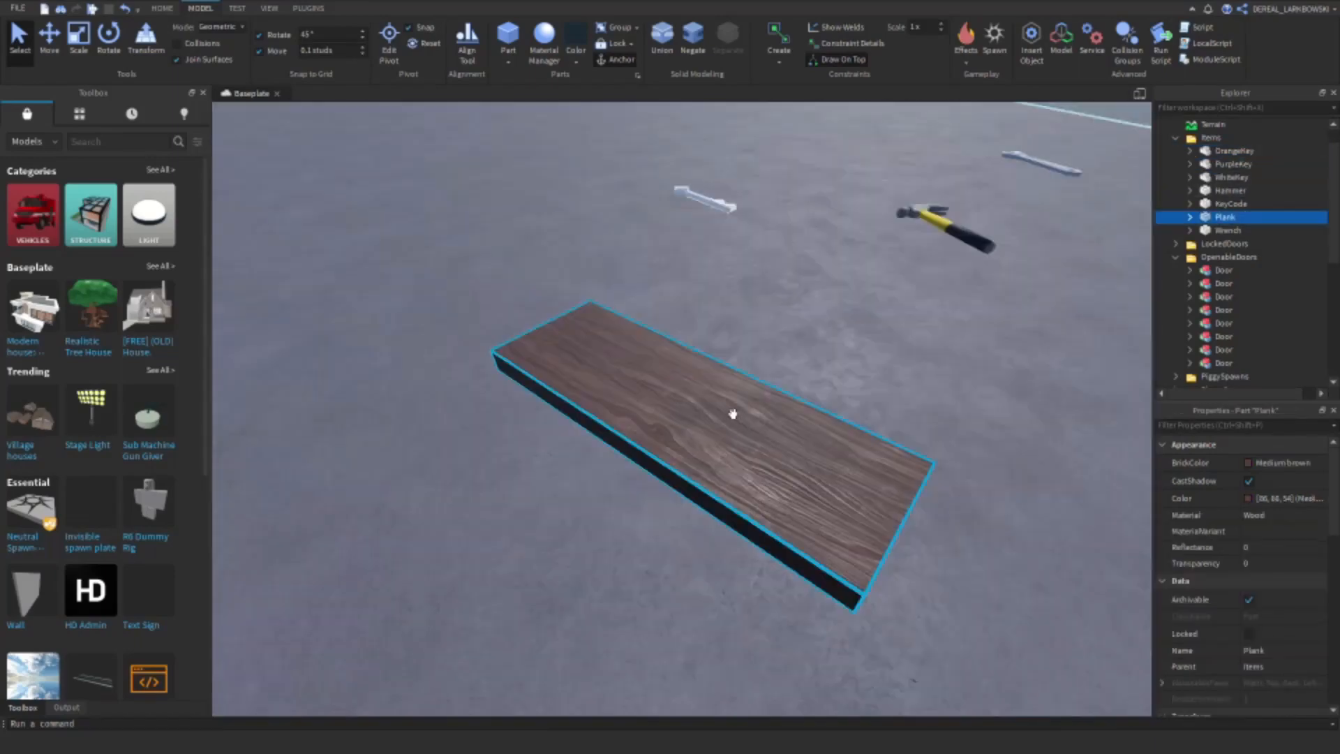
left_click_drag(733, 413, 826, 279)
left_click(108, 38)
left_click_drag(865, 353, 911, 301)
Step: Place the KeyCode and the WhiteKey inside the sewer map
left_click(1231, 169)
key("f")
left_click_drag(682, 408, 868, 254)
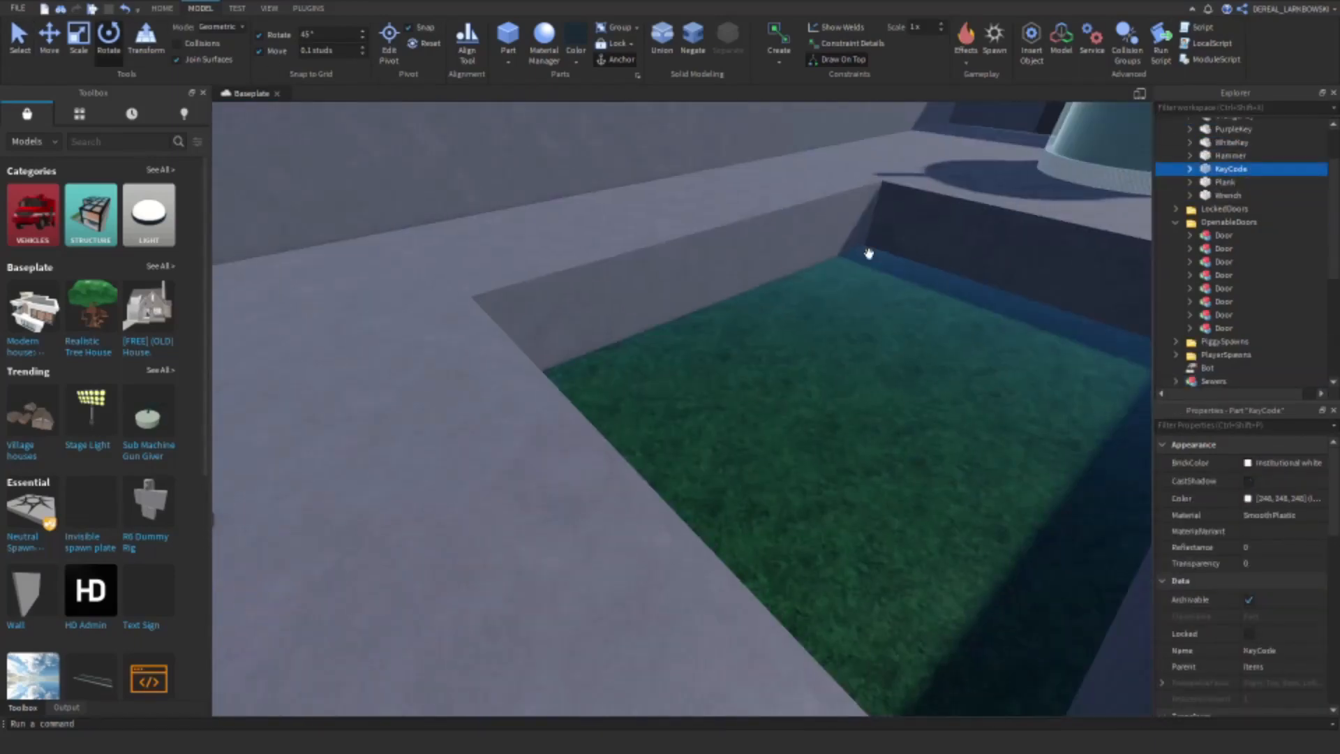
left_click(1232, 201)
key("f")
left_click_drag(750, 346, 729, 440)
Step: Place the Hammer beside the wooden crates and the Wrench elsewhere in the sewer map
left_click(1230, 214)
key("f")
left_click_drag(860, 419, 629, 440)
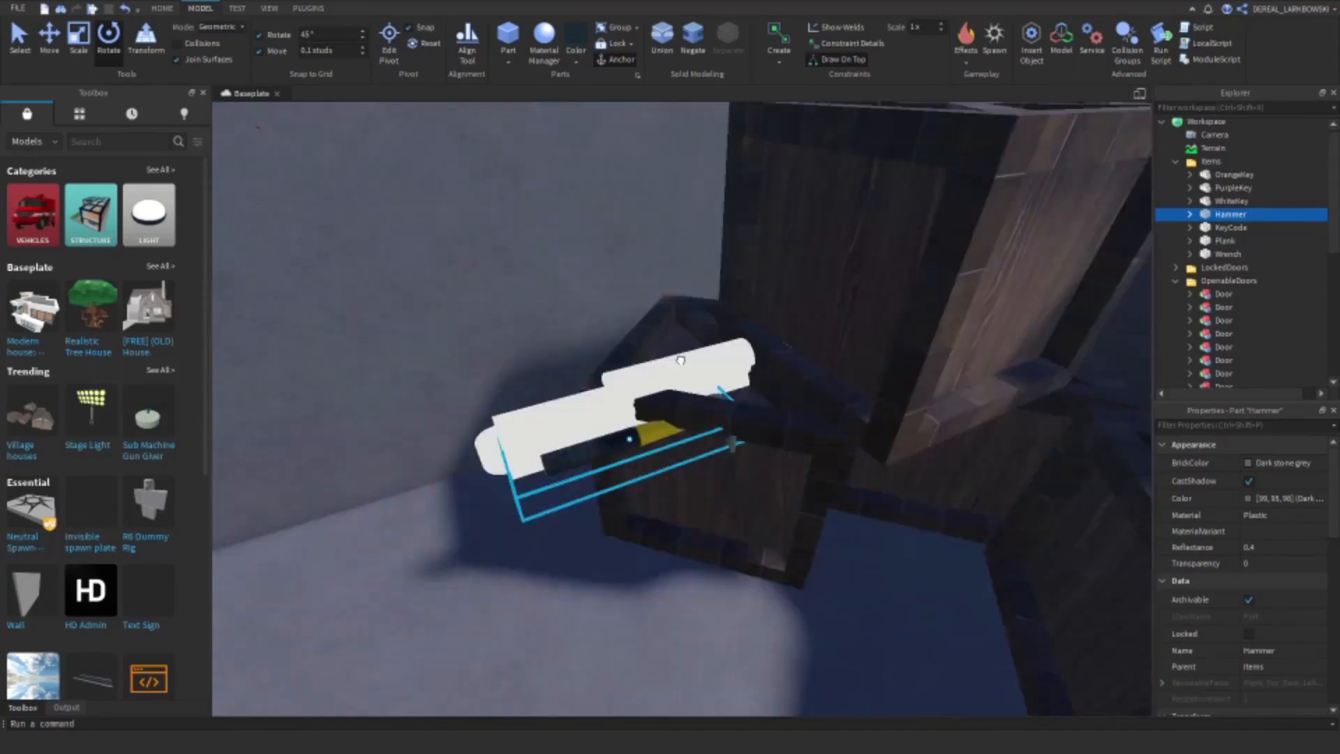
left_click(1230, 227)
left_click(1228, 254)
key("f")
left_click(584, 463)
Step: Collapse the Items and OpenableDoors folders and activate the Move tool for the spawn part in PiggySpawns
left_click(1176, 162)
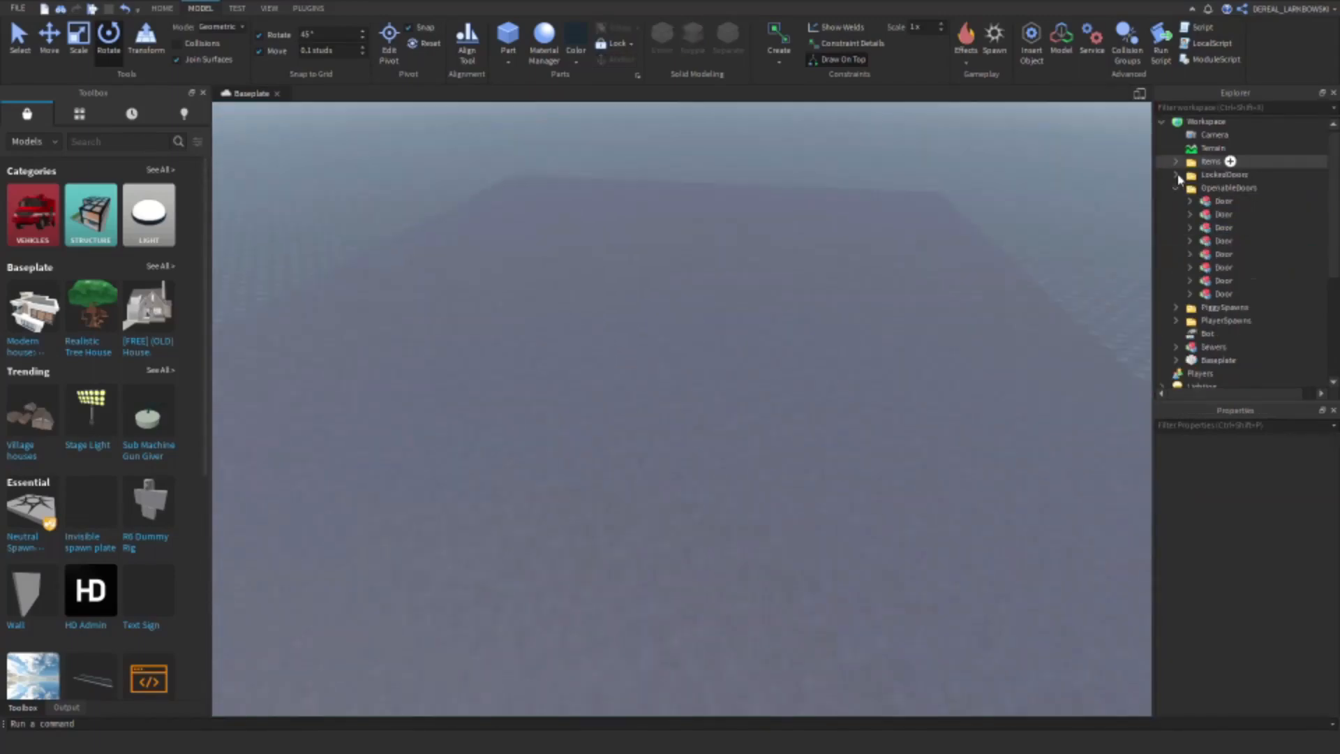
left_click(1176, 188)
left_click(1177, 201)
left_click(1237, 214)
left_click(49, 39)
left_click(1177, 201)
Step: Move the PlayerSpawn part into the sewer map and collapse the PlayerSpawns folder
left_click(1176, 215)
left_click(1238, 227)
key("f")
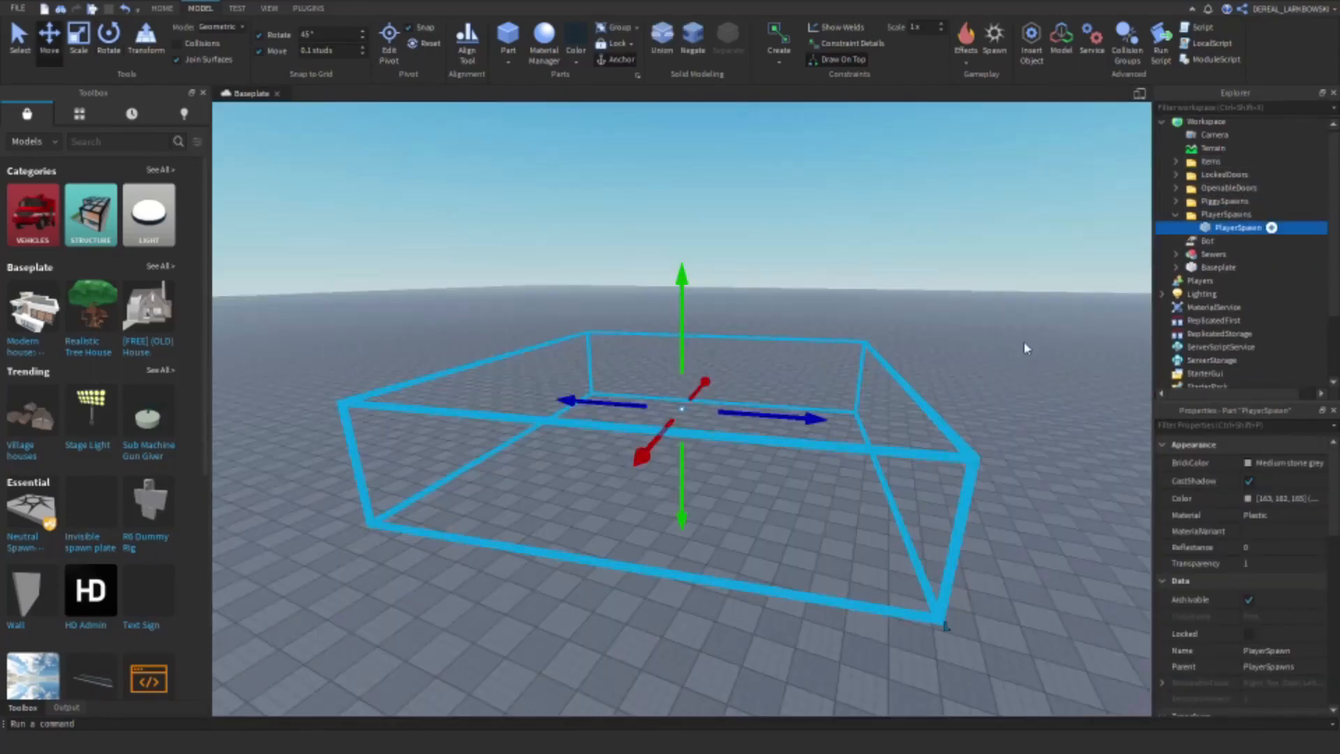
left_click_drag(824, 474, 877, 569)
scroll(808, 457, "down", 2)
left_click(1176, 214)
Step: Move the folders from Items through PlayerSpawns and the Bot into the Sewers model, and copy that model
left_click(1211, 161)
left_click(1207, 228, "shift")
left_click_drag(1208, 227, 1214, 241)
right_click(1200, 165)
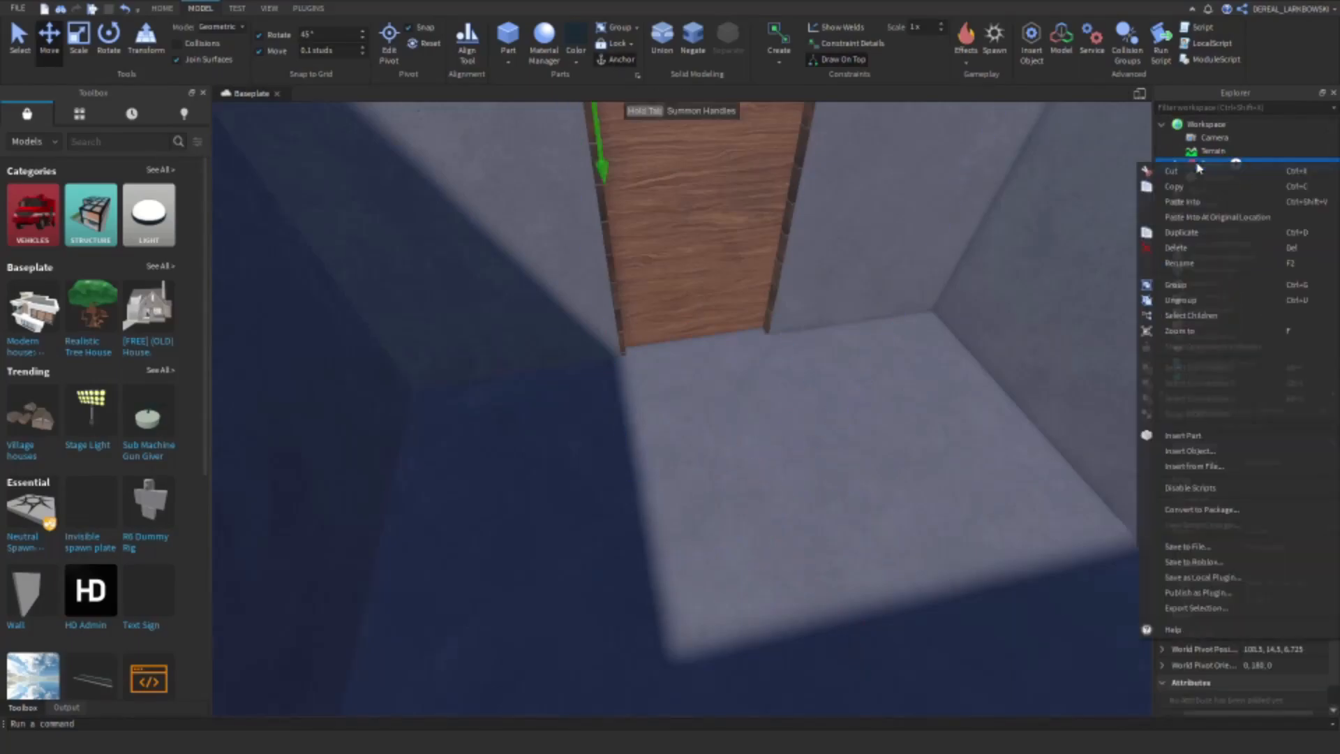
left_click(1209, 185)
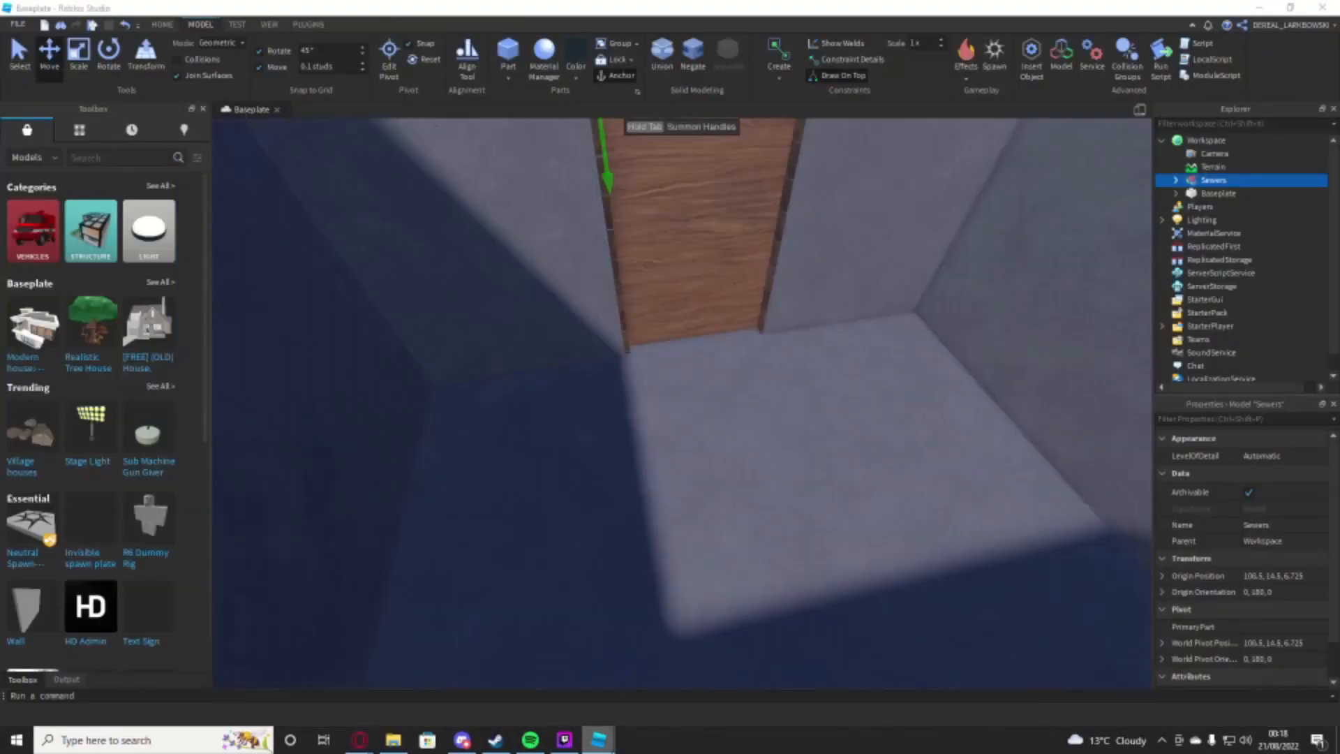
Step: Switch to the PT place and paste the Sewers model into the Chapters folder in ReplicatedStorage
mouse_move(599, 740)
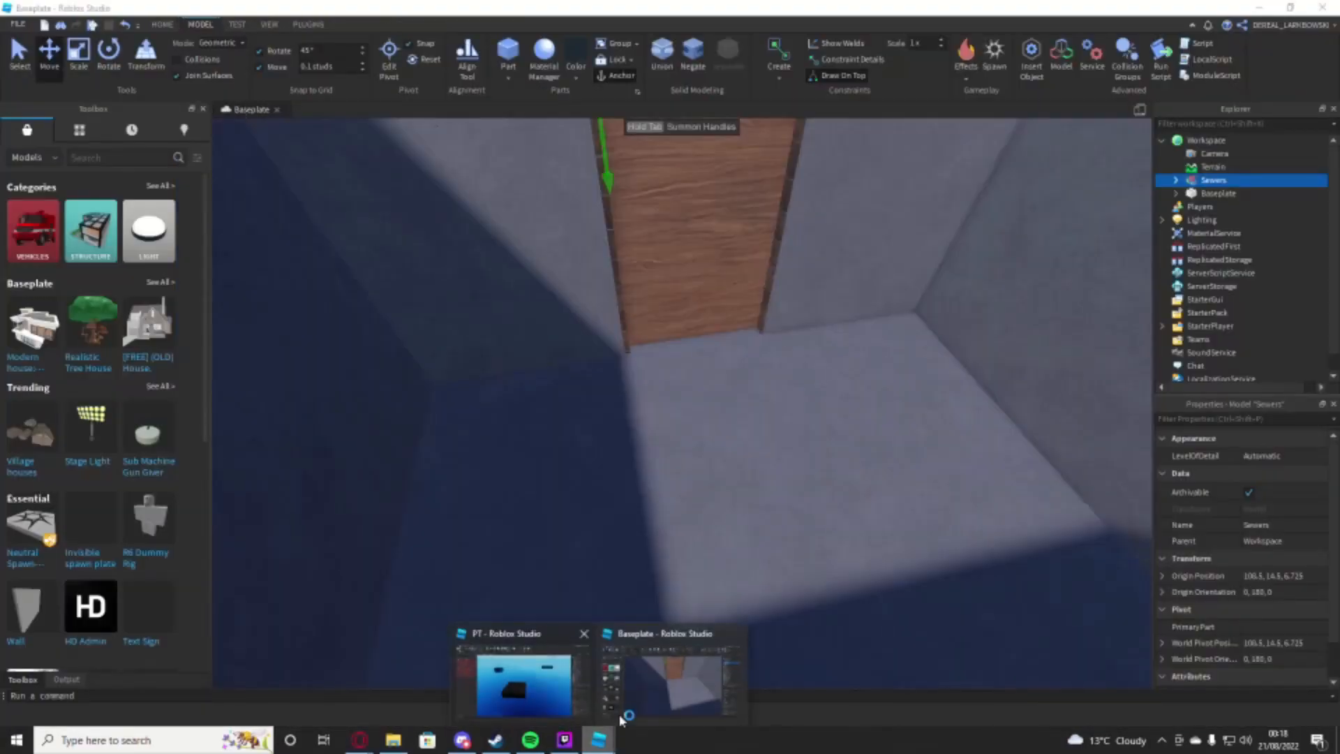
left_click(517, 685)
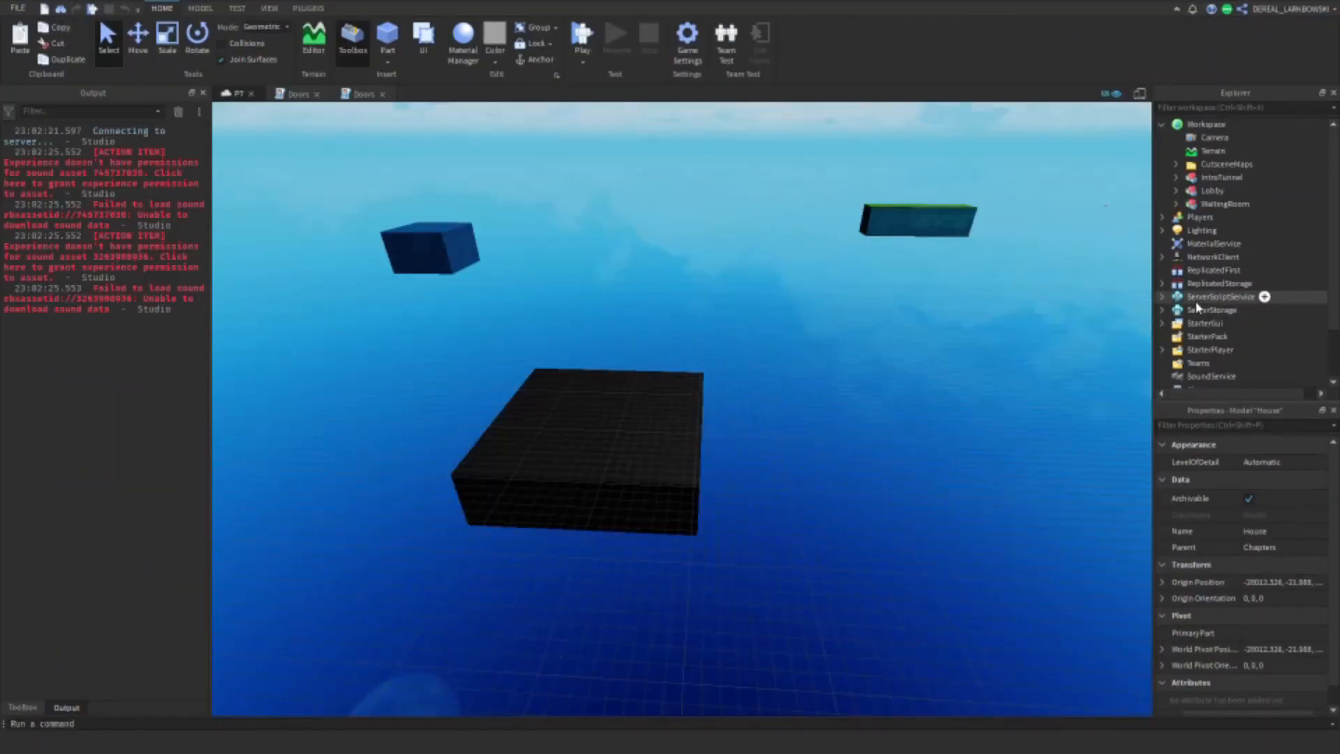
left_click(1163, 283)
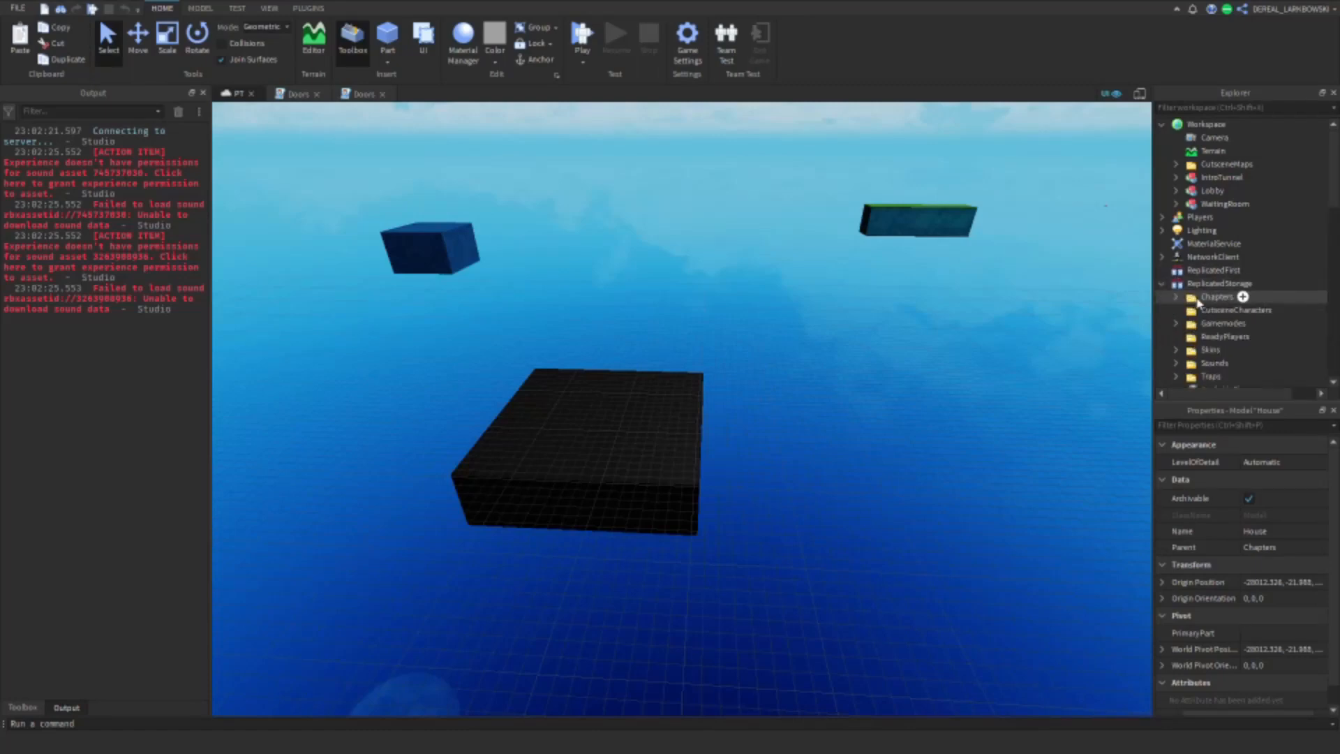
right_click(1198, 301)
left_click(1196, 330)
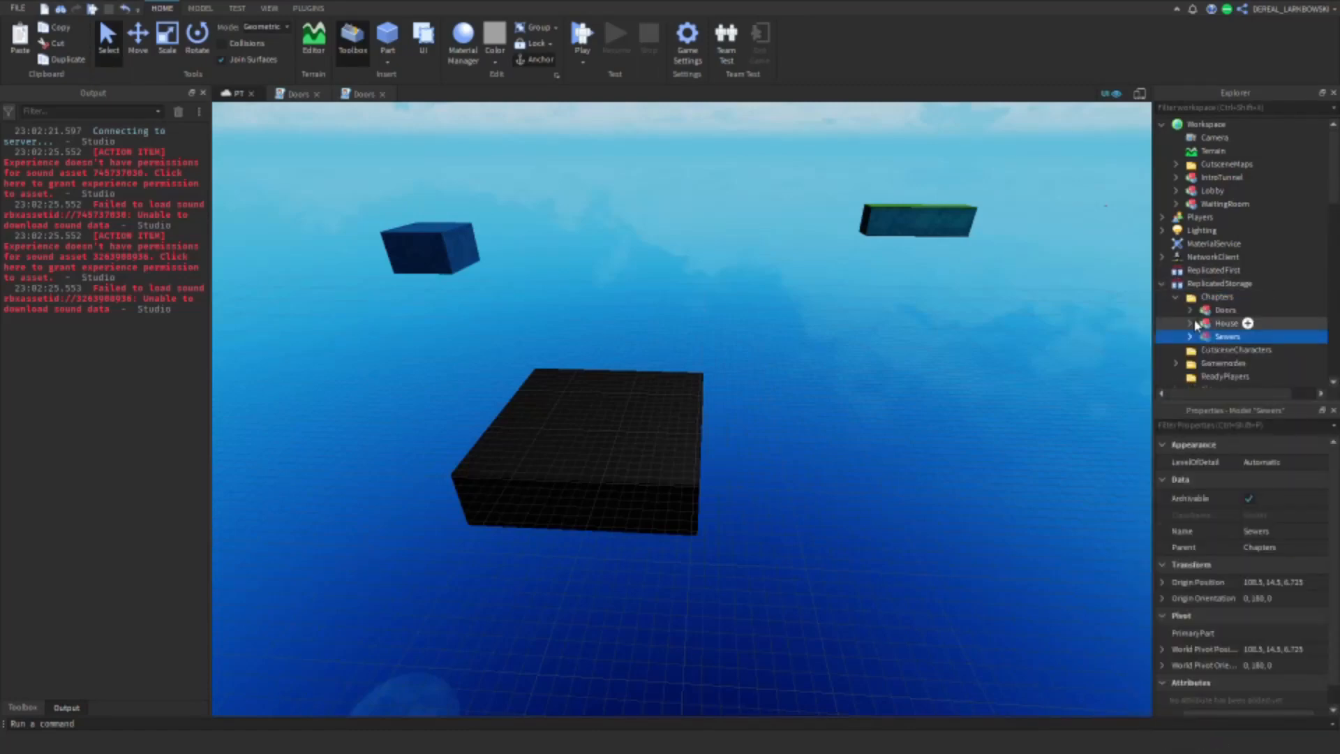
Step: Move the Sewers model from the Chapters folder into Workspace and select it in the 3D view
scroll(1330, 209, "down", 3)
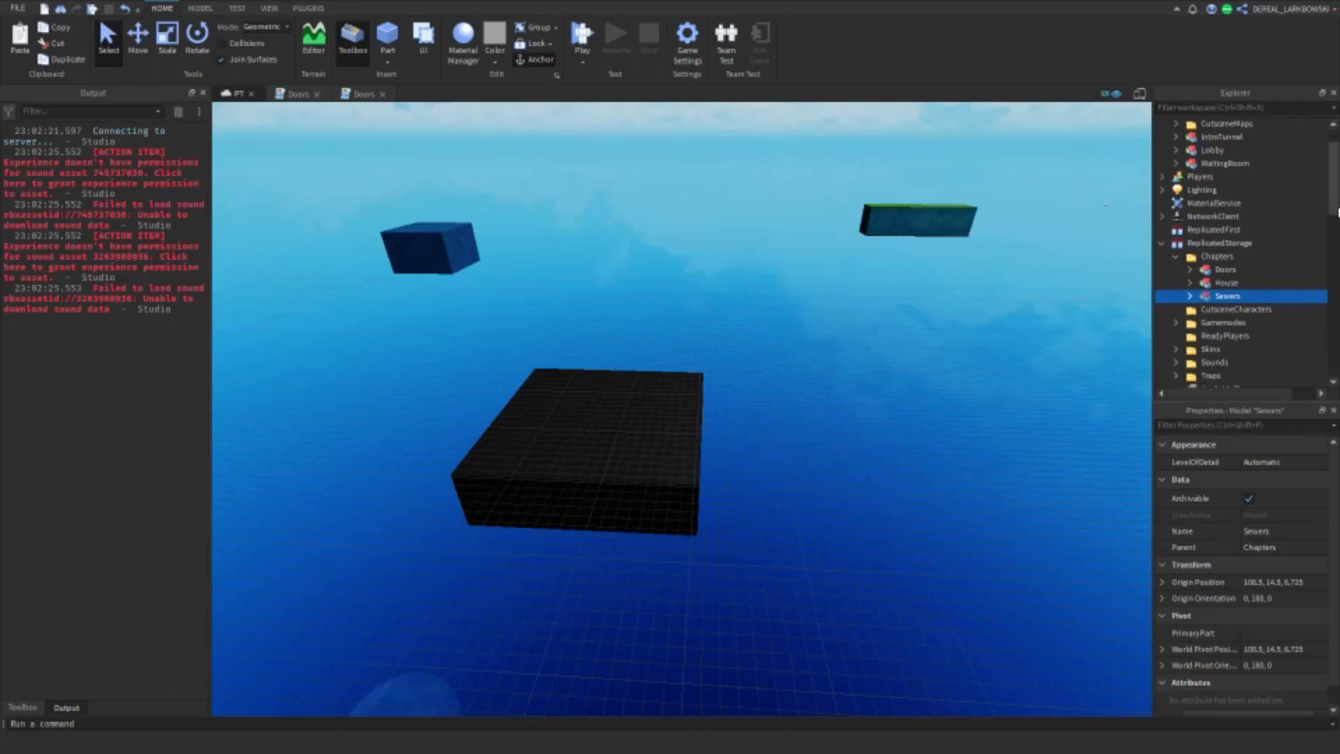
left_click_drag(1228, 268, 1214, 133)
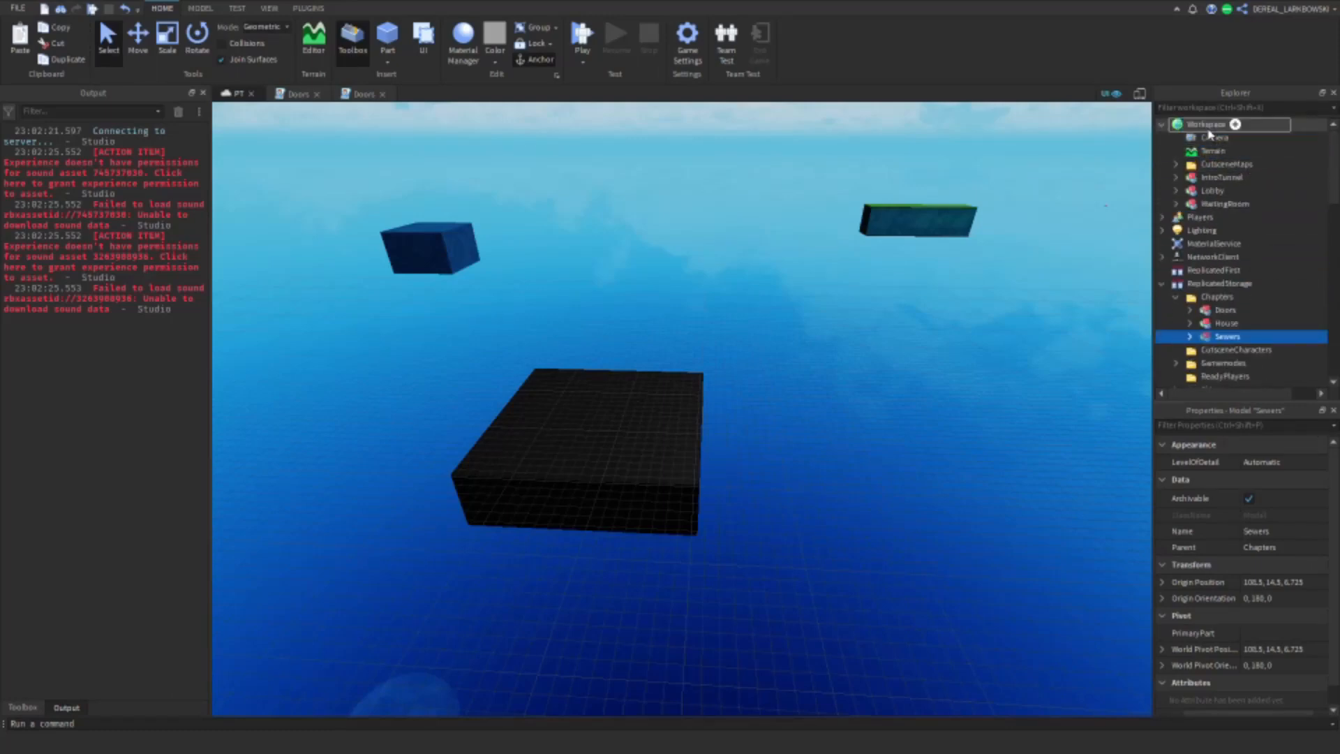
key("f")
right_click_drag(975, 316, 894, 279)
left_click(894, 278)
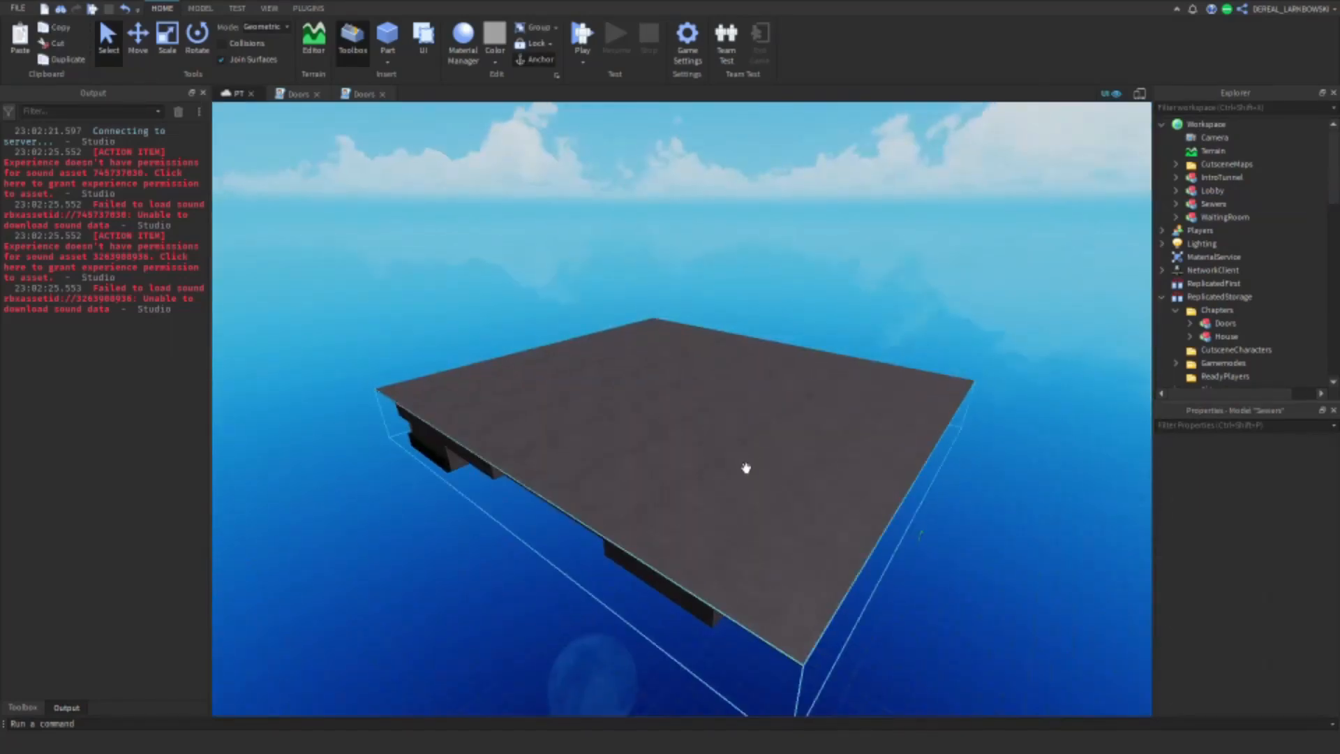
left_click(745, 467)
right_click_drag(745, 467, 868, 410)
key("w")
left_click(922, 216)
left_click(761, 364)
key("f")
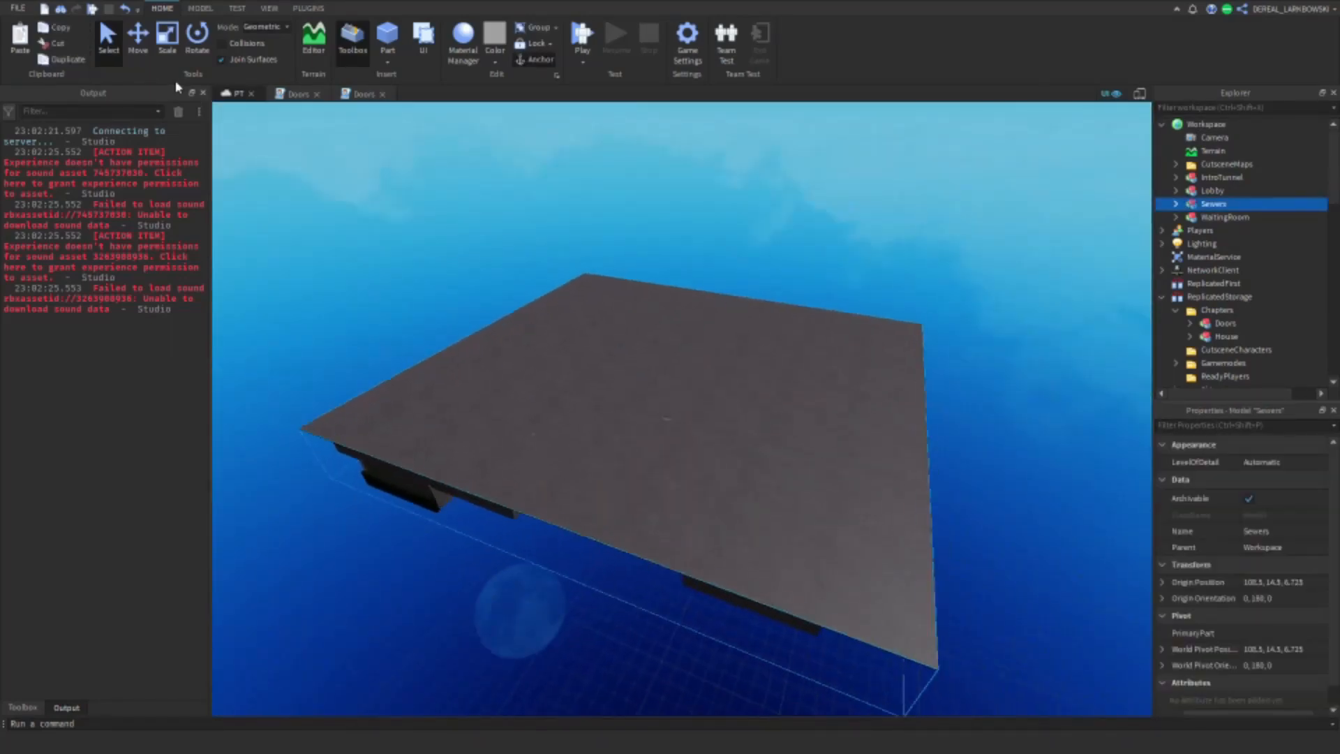
Step: Duplicate the Sewers model and move the copy along its red axis until it stands clear of the original
key("ctrl+2")
key("ctrl+d")
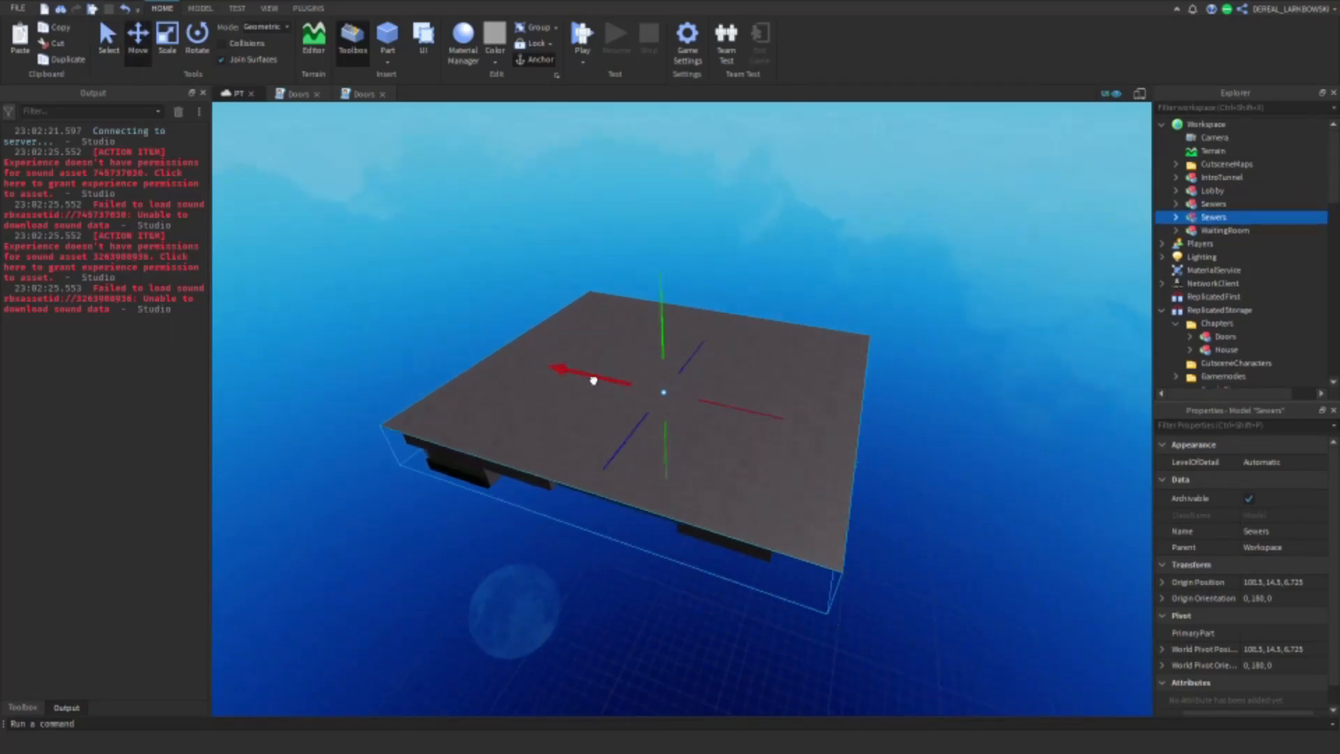
left_click_drag(629, 388, 838, 389)
key("d")
key("w")
left_click(737, 463)
key("a")
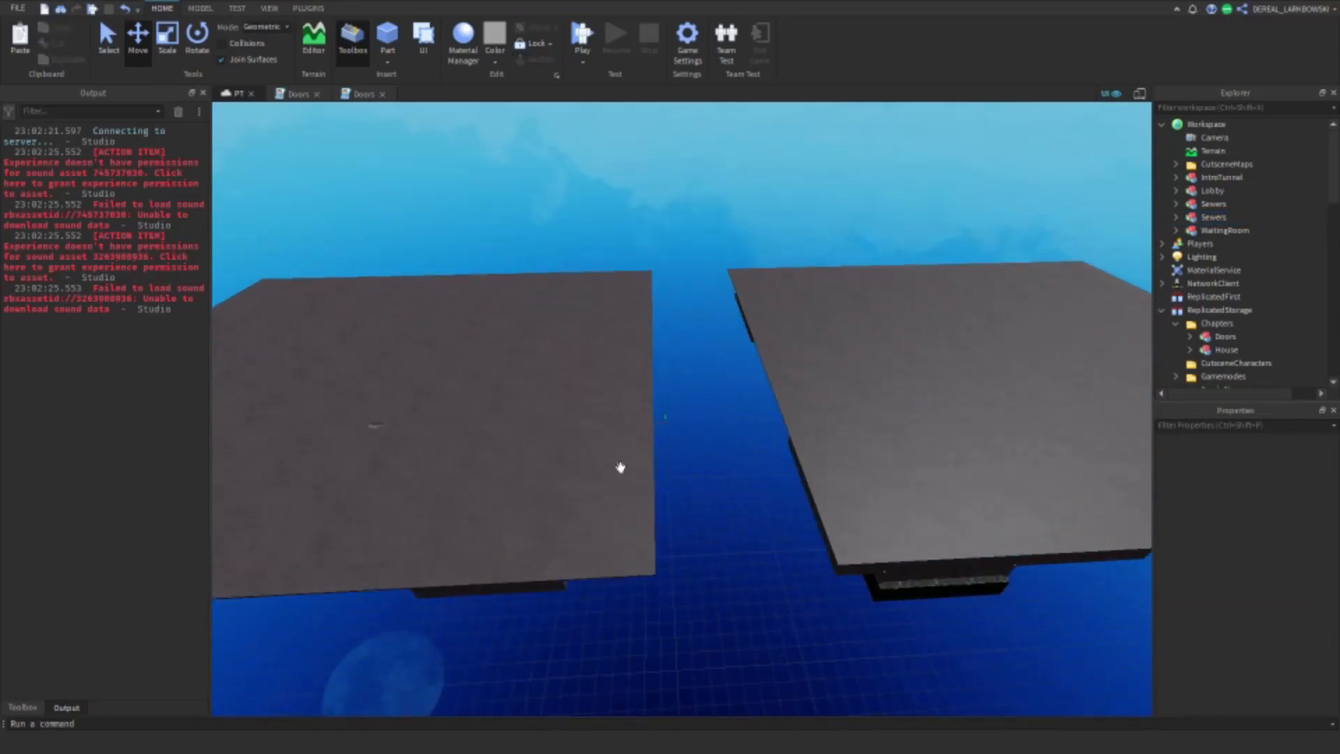
Step: Move the original Sewers model back into the Chapters folder of ReplicatedStorage and collapse ReplicatedStorage
left_click(620, 467)
key("d")
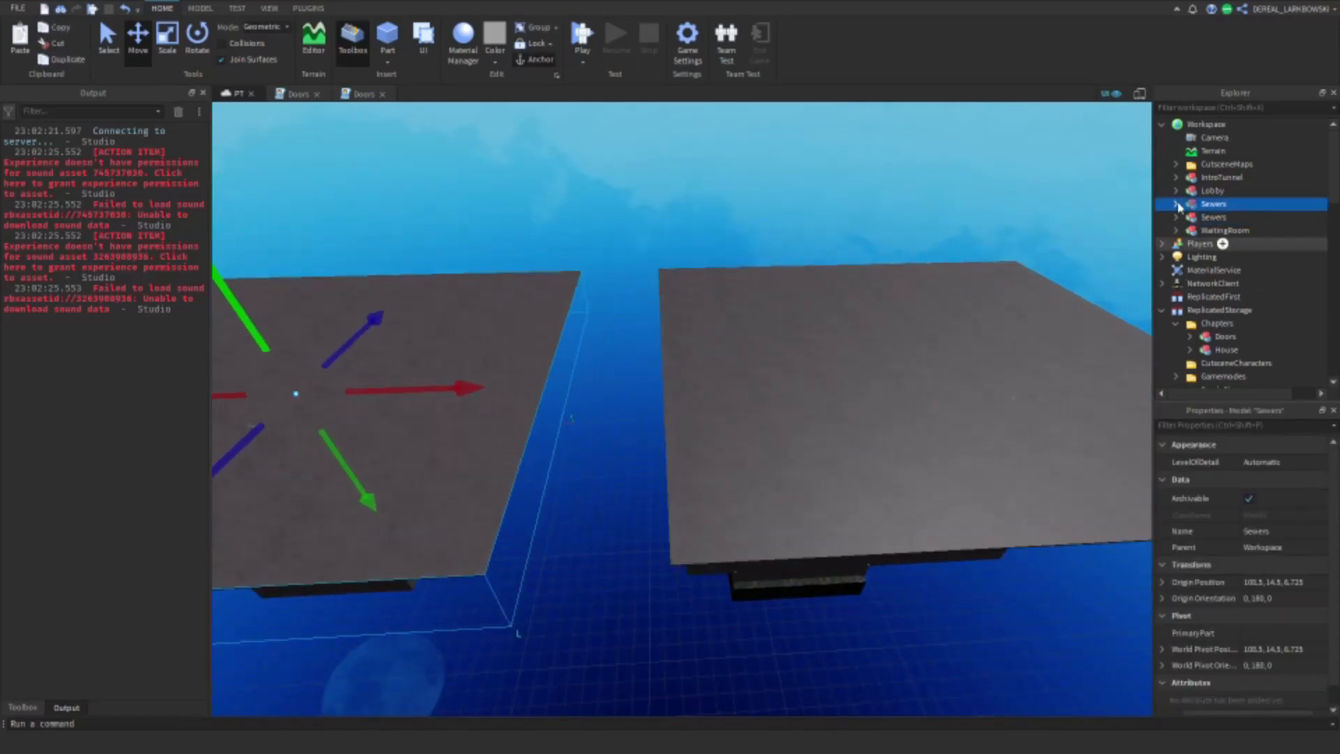
left_click_drag(1179, 206, 1223, 323)
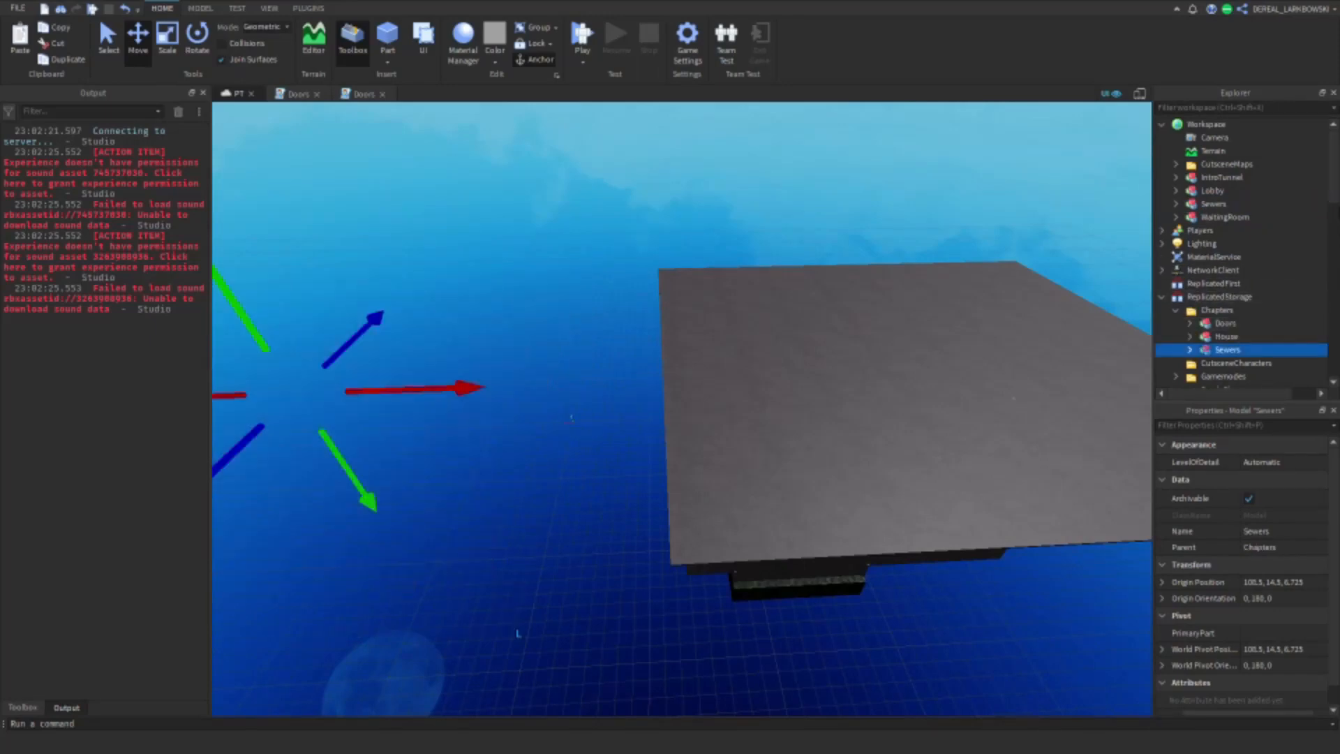
mouse_move(1334, 198)
left_mouse_down()
mouse_move(1328, 285)
mouse_move(1330, 222)
left_mouse_up()
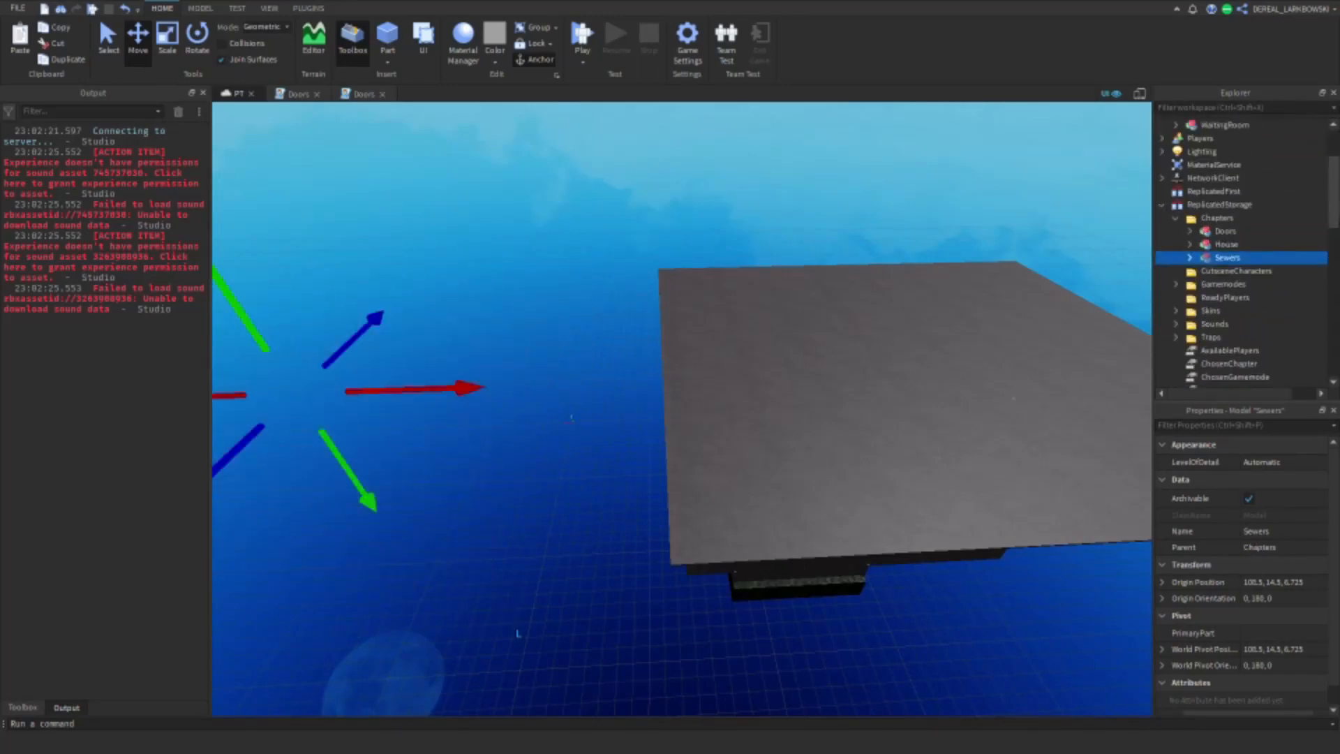
left_click(1163, 196)
left_click(1162, 205)
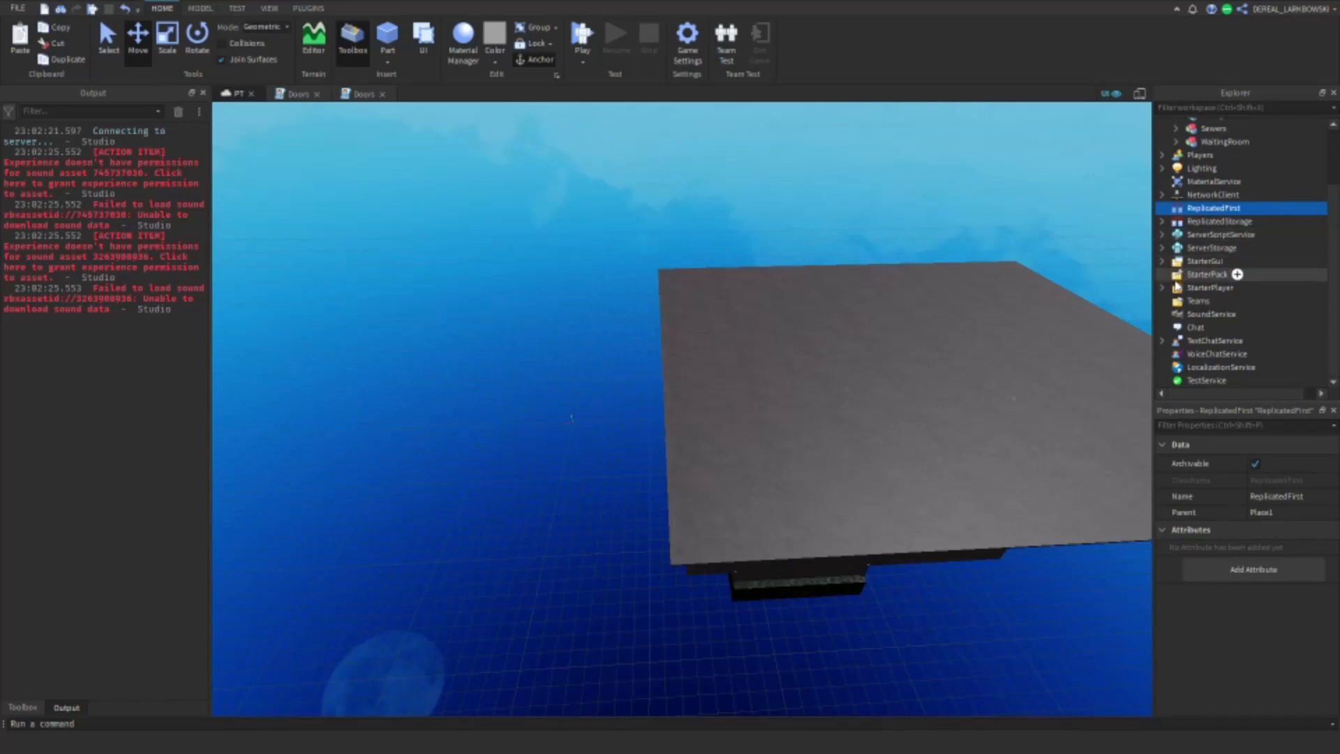
Step: Expand StarterGui and MainGui and make the Intermission frame visible
left_click(1164, 261)
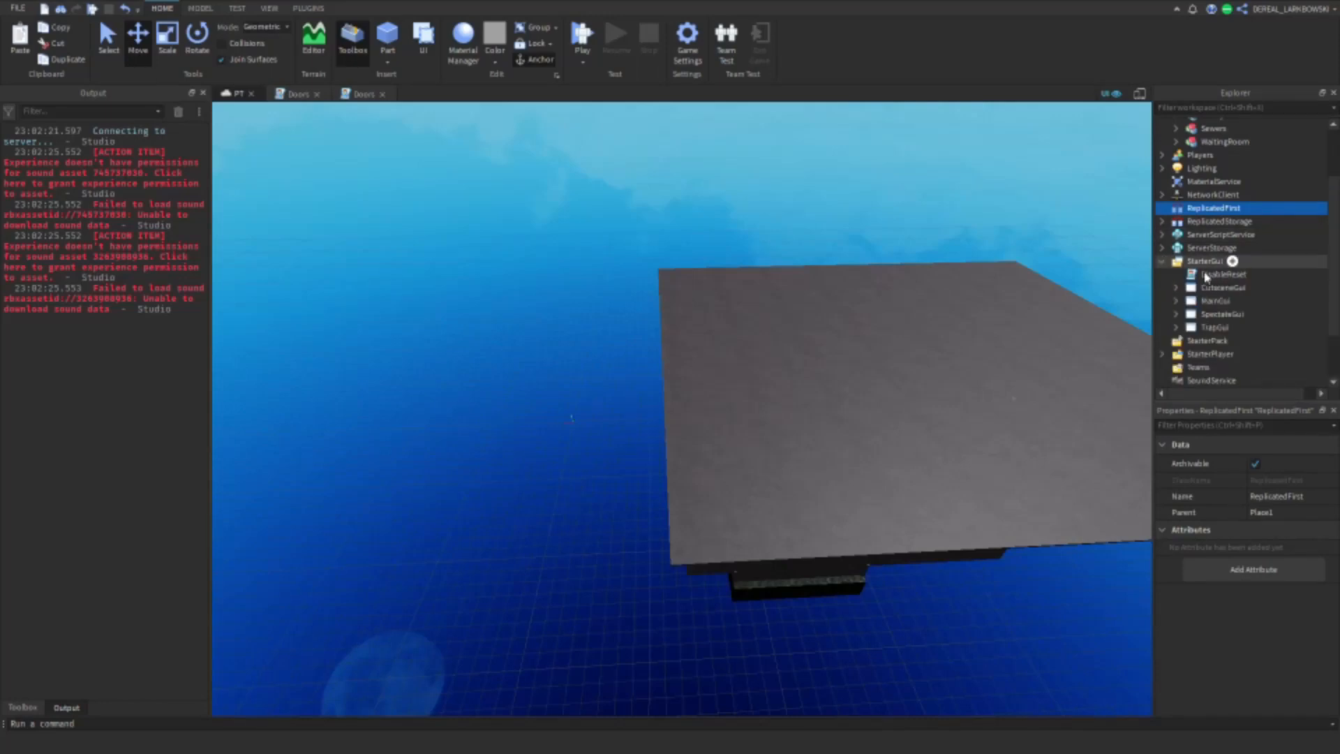
left_click(1175, 301)
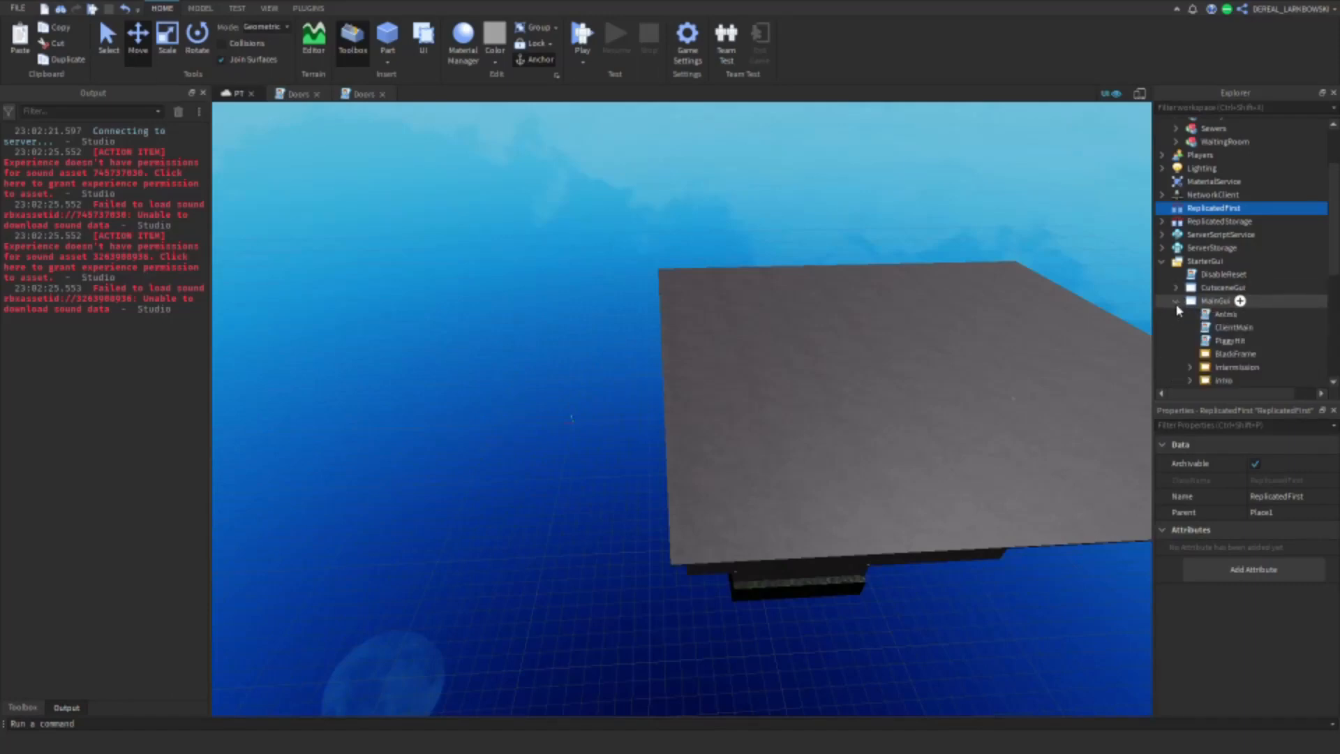
scroll(1229, 307, "down", 2)
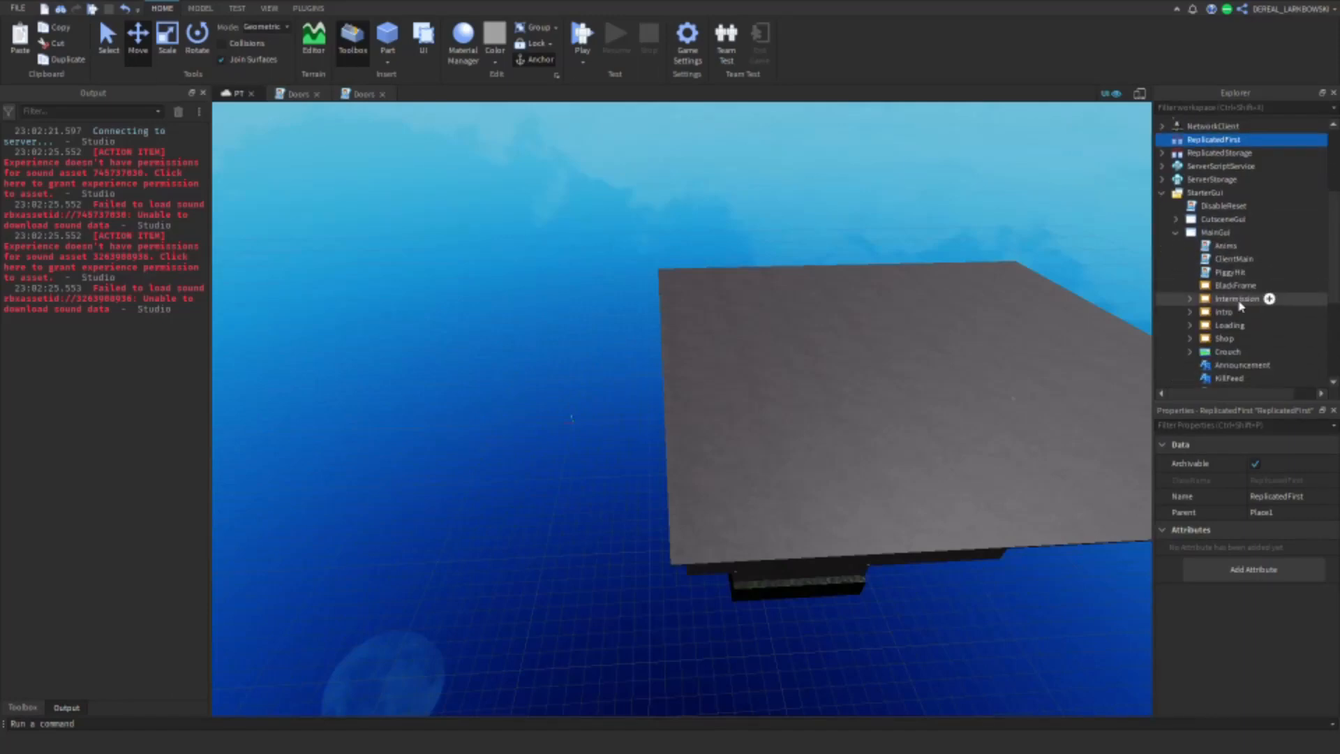
left_click(1237, 299)
scroll(1329, 482, "down", 5)
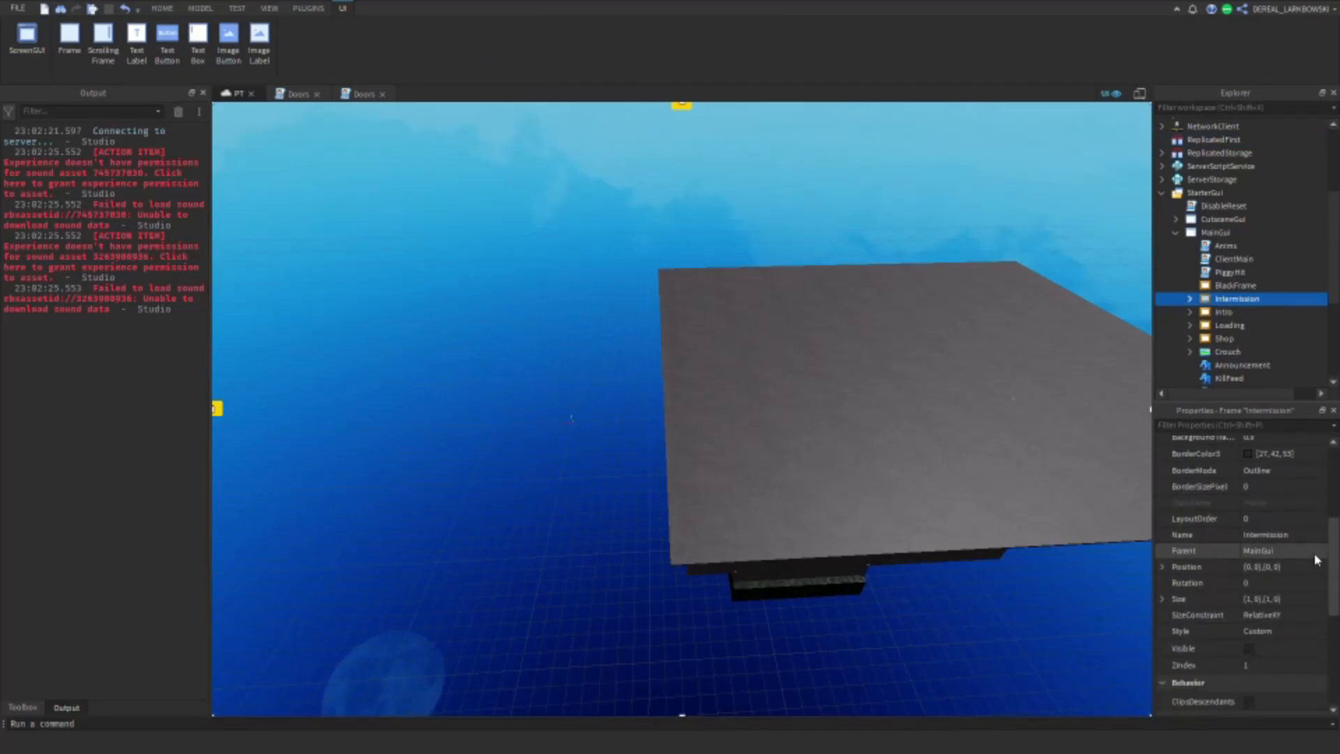
left_click(1249, 627)
Step: Make the MapVoting frame inside Intermission's VotingFrame visible and expand its contents
left_click(1190, 299)
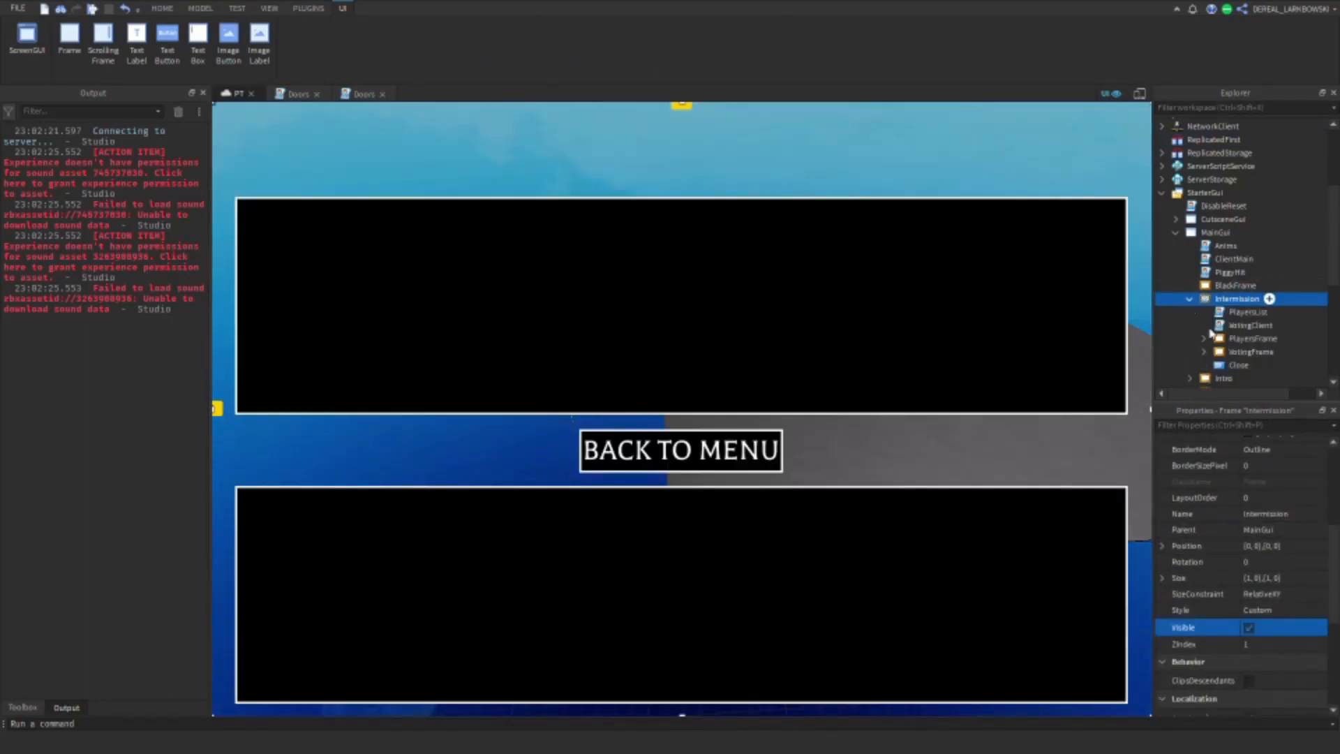
left_click(1231, 340)
left_click(1233, 353)
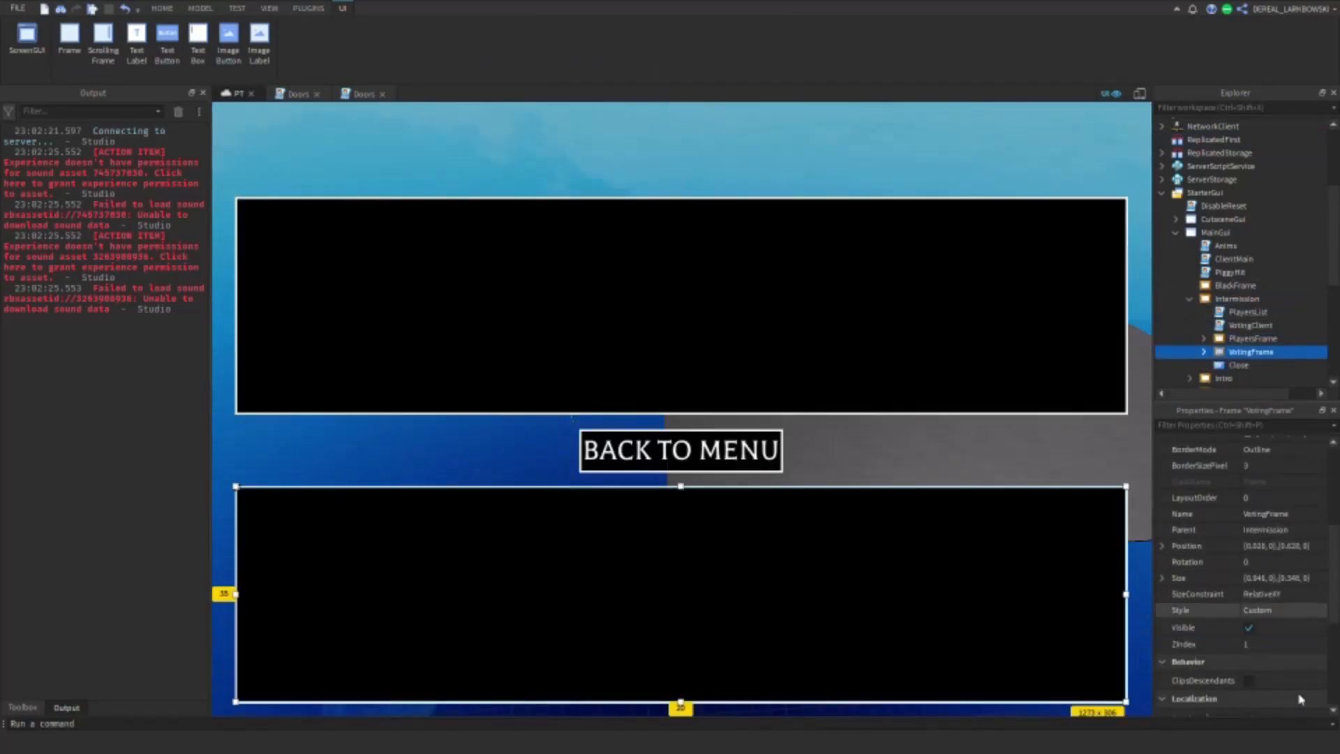
left_click(1204, 352)
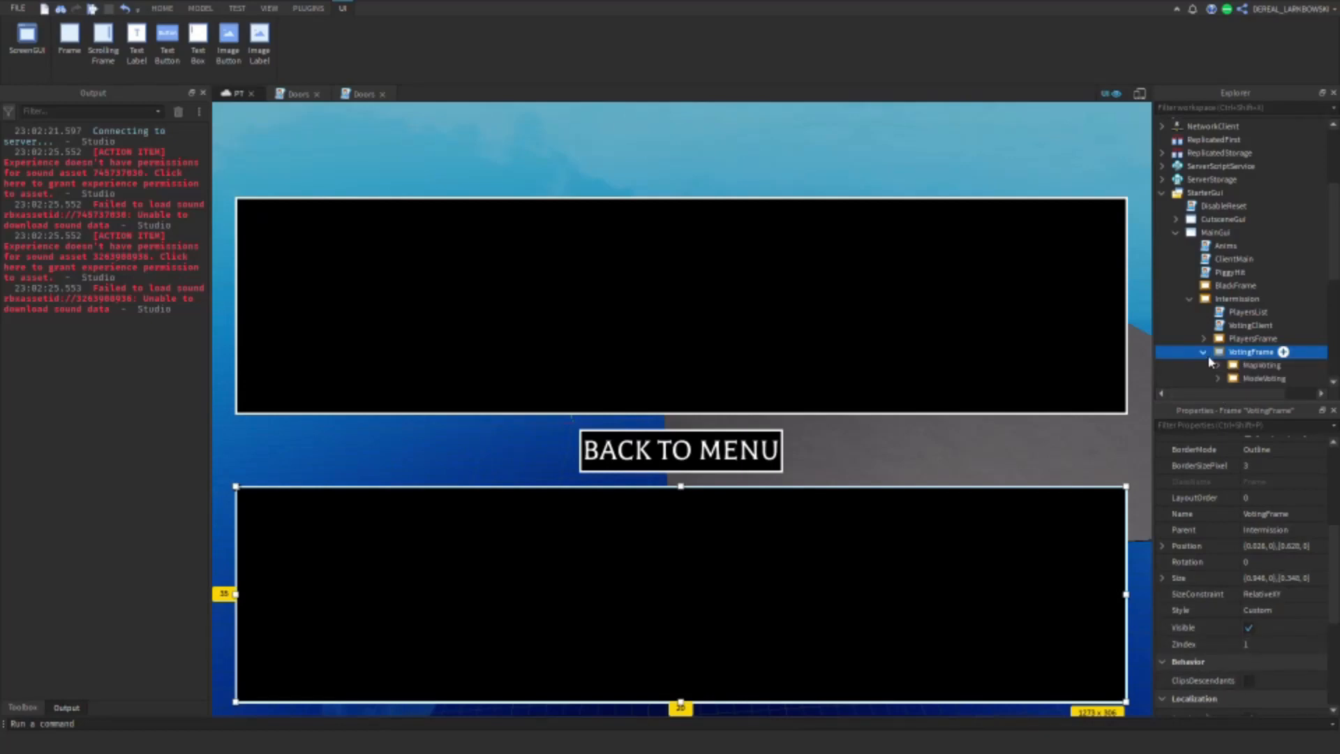
left_click(1260, 365)
left_click(1249, 628)
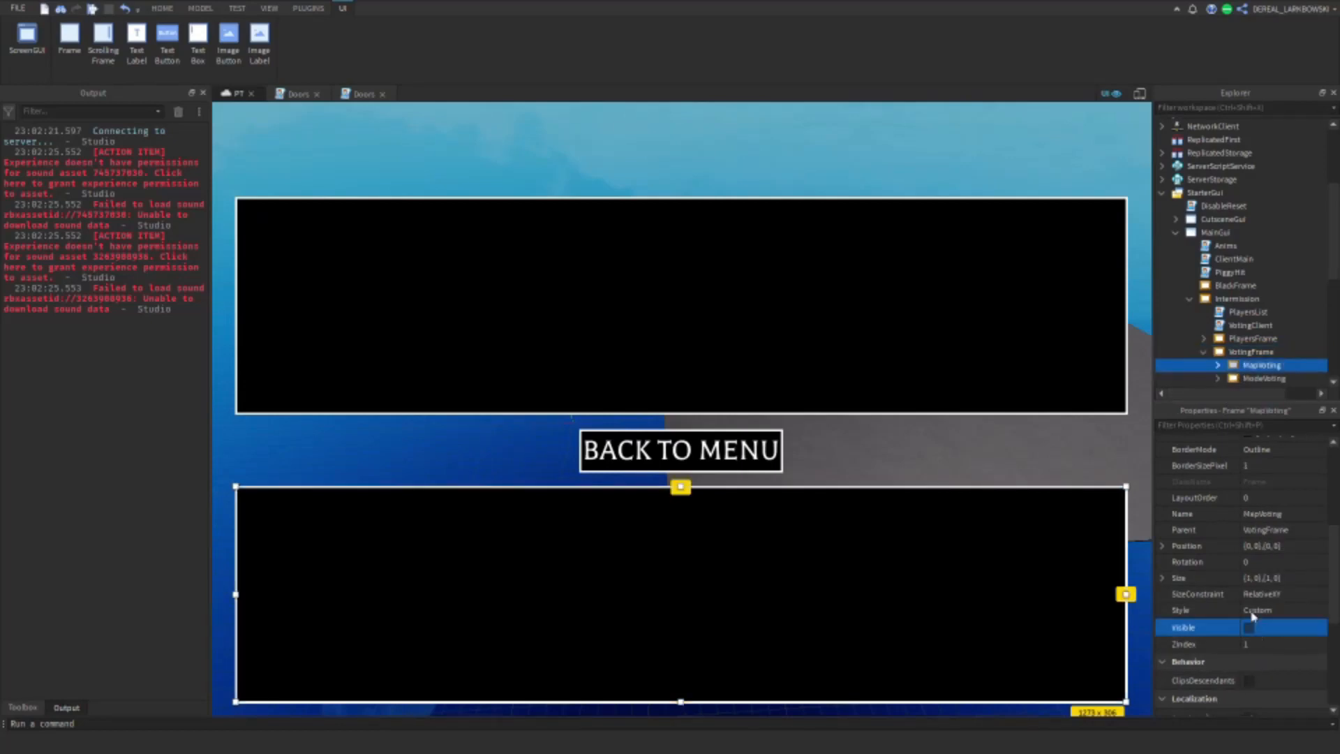
scroll(1236, 336, "down", 3)
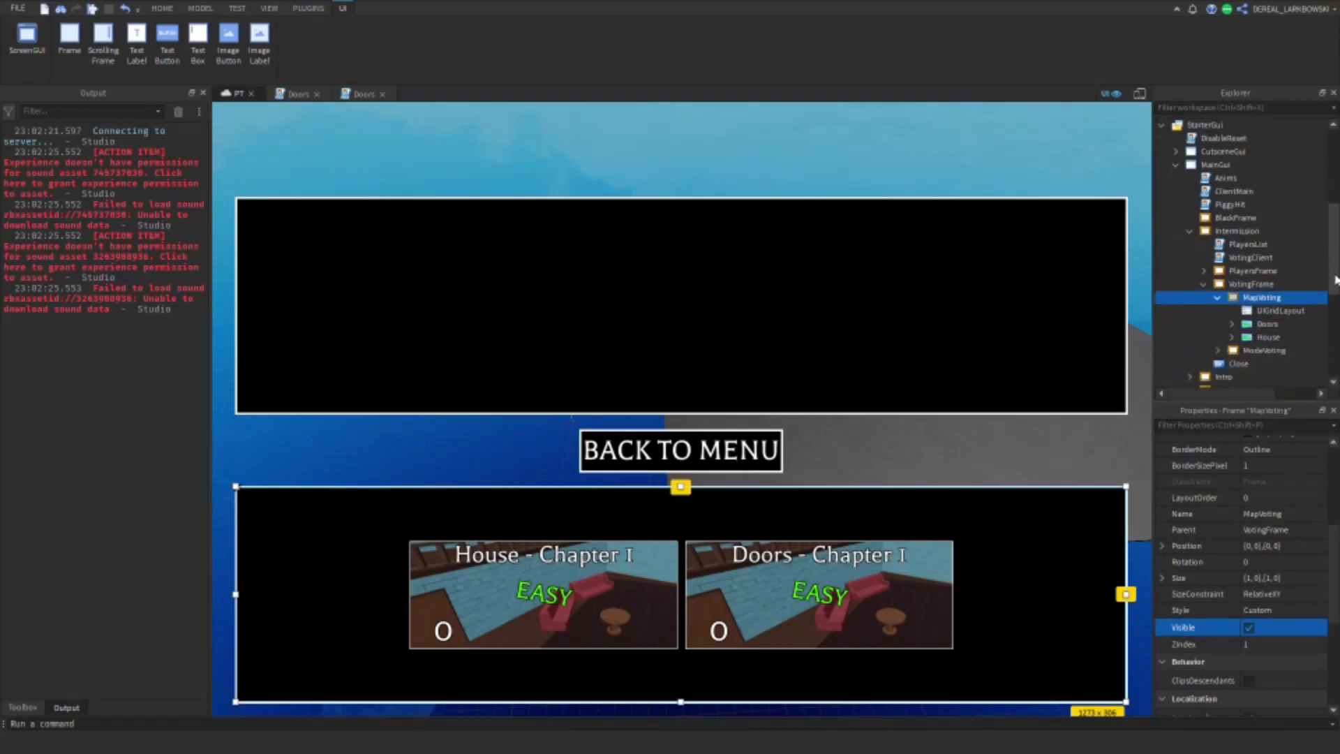
Step: Duplicate the Doors image button in MapVoting and rename the copy Sewers
left_click(1264, 313)
left_click(1265, 300)
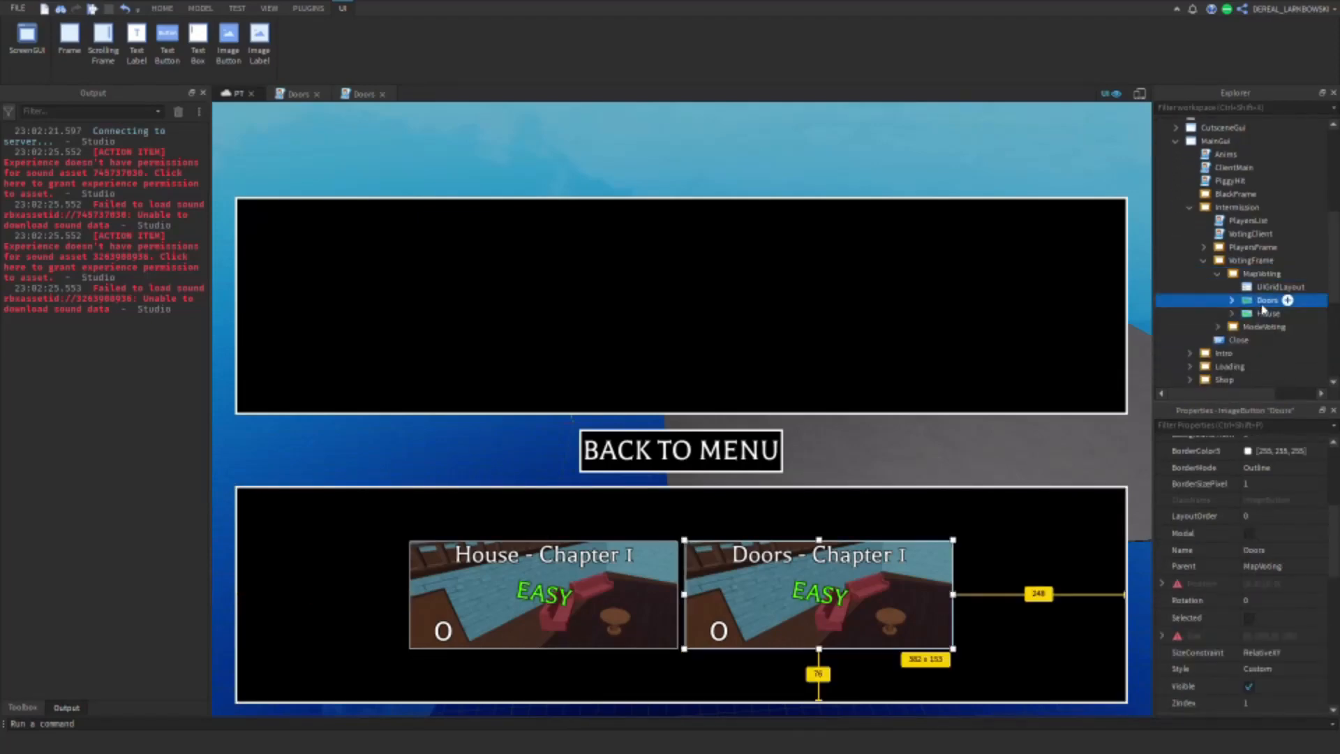
key("ctrl+d")
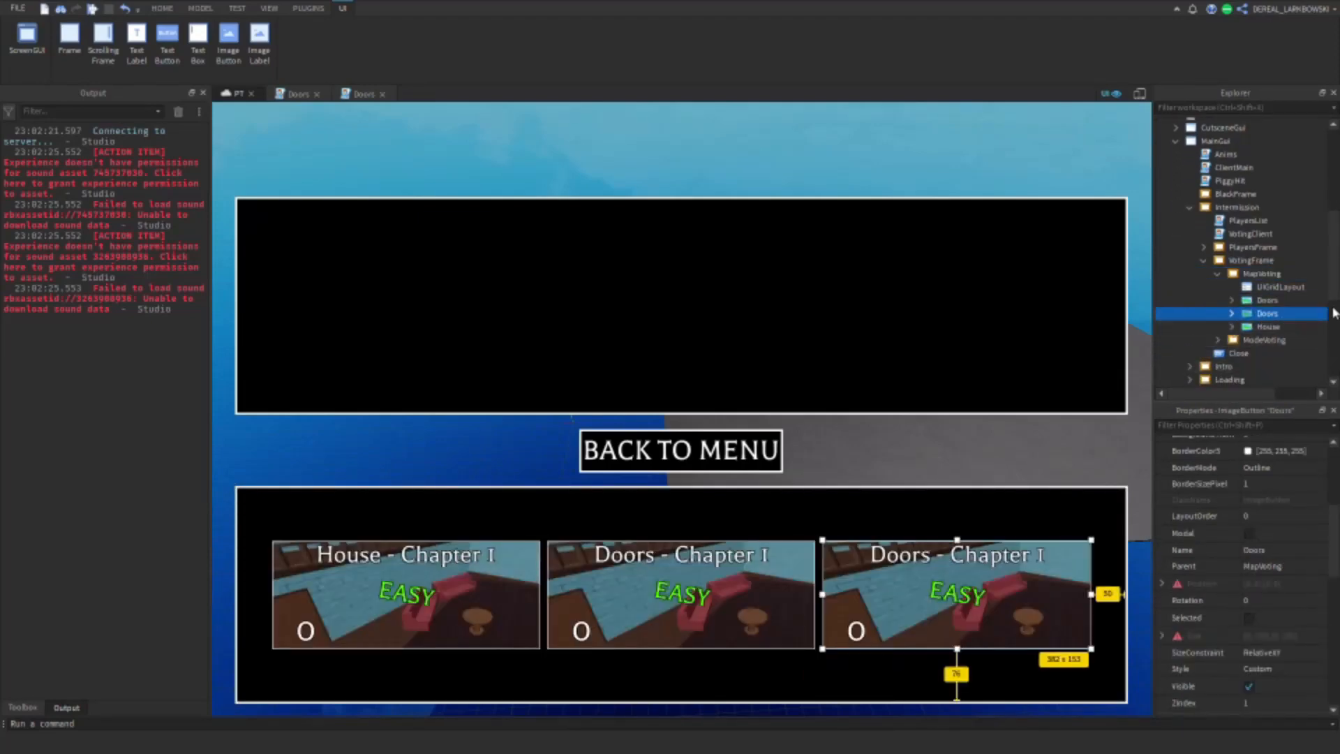
left_click(1283, 552)
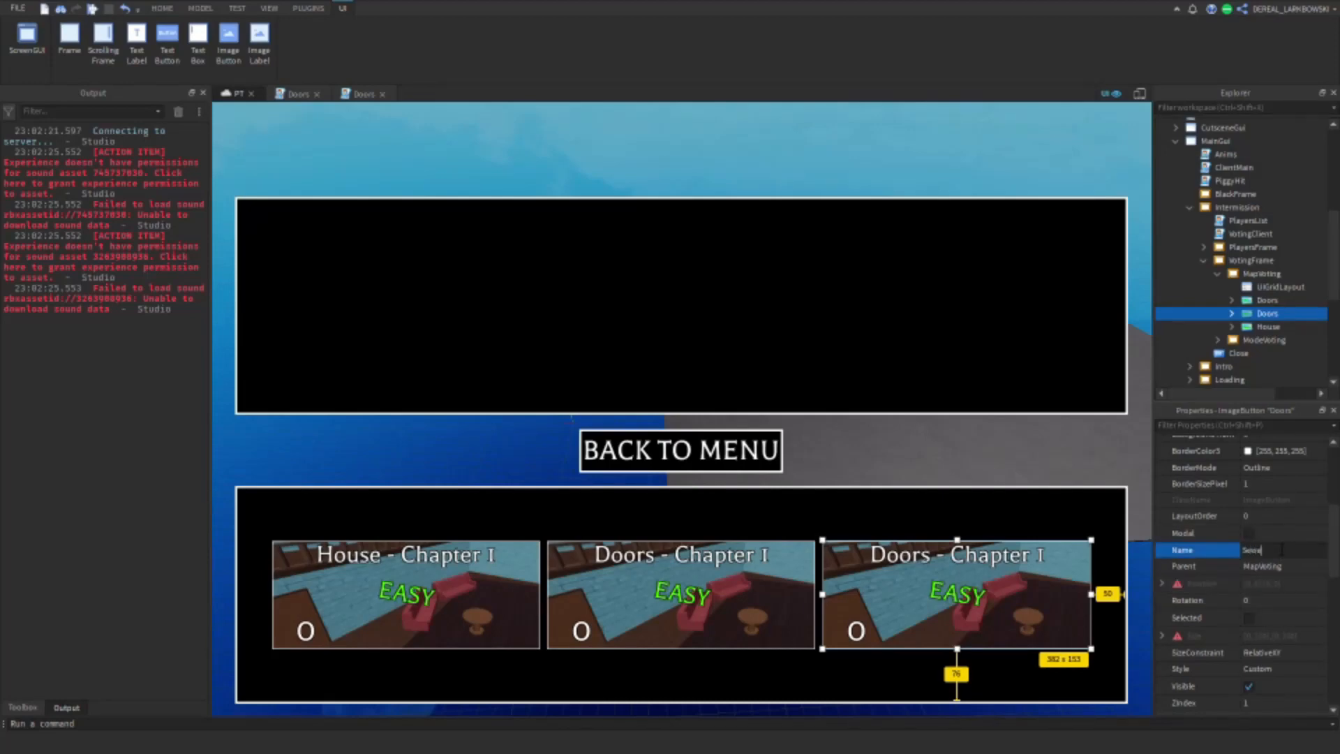
Step: Set the text of the Sewers button's ChapterName label to "Serers - Chapter 2" and collapse the button
left_click(1232, 315)
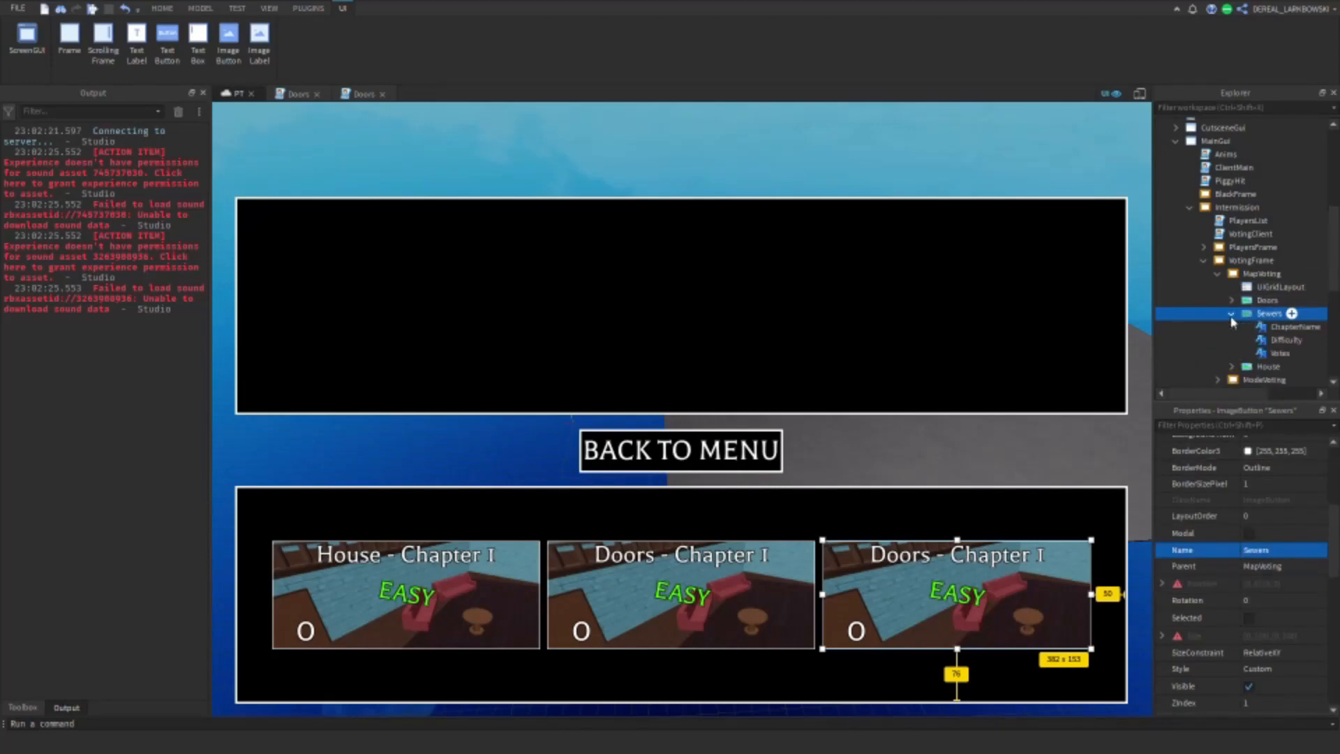
left_click(1257, 327)
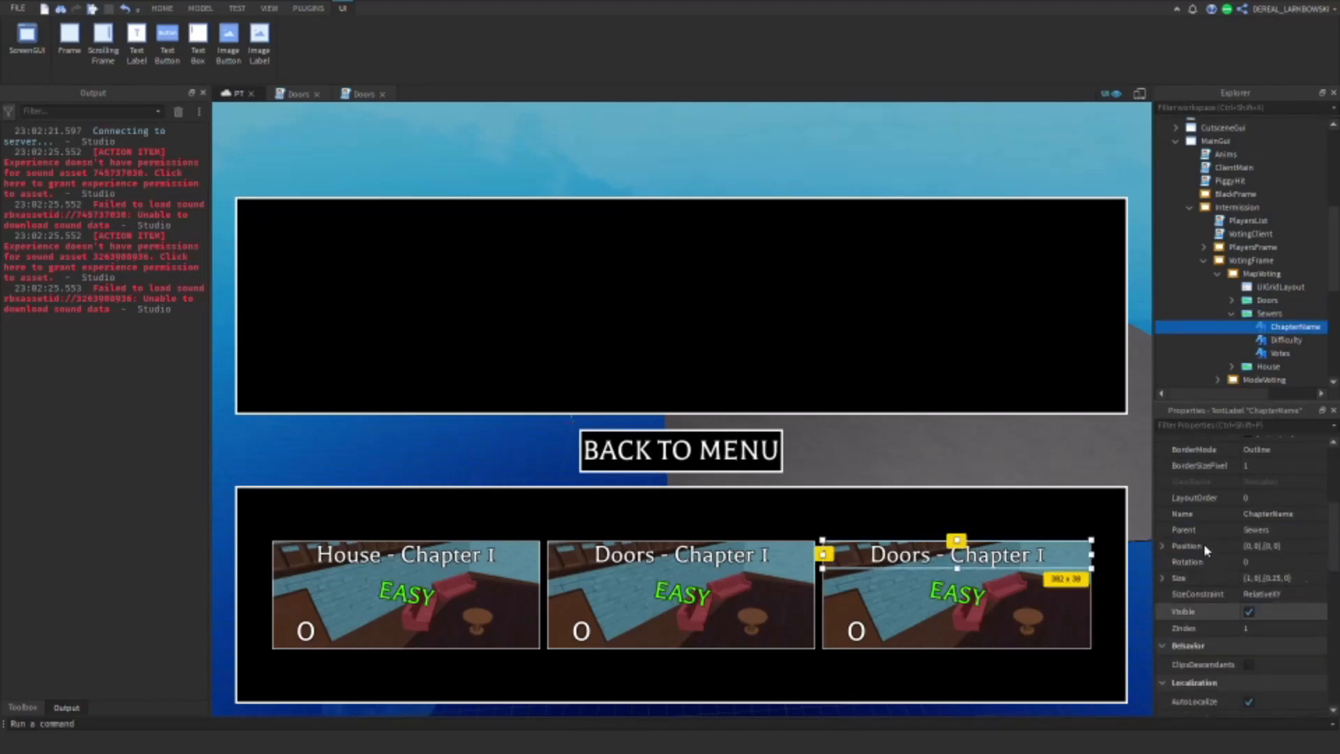
scroll(1316, 614, "down", 5)
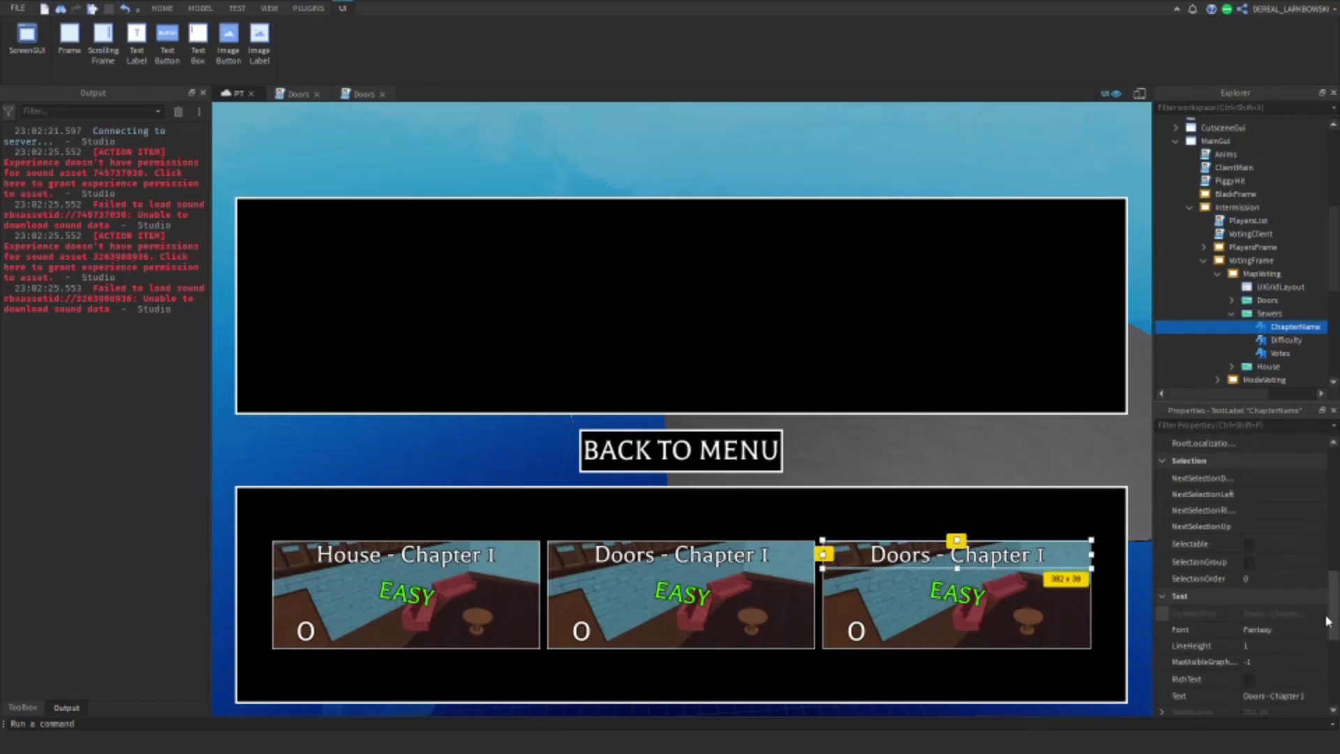
left_click(1258, 649)
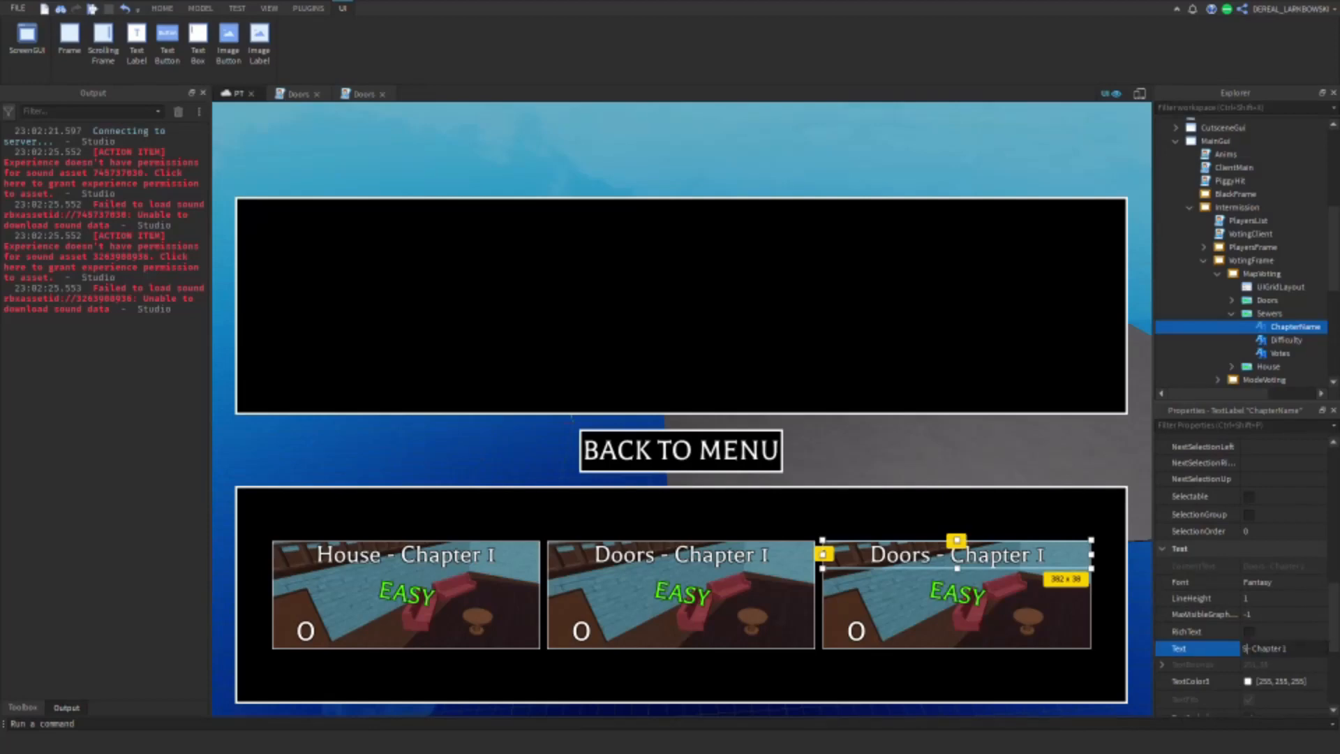
type("Sewers")
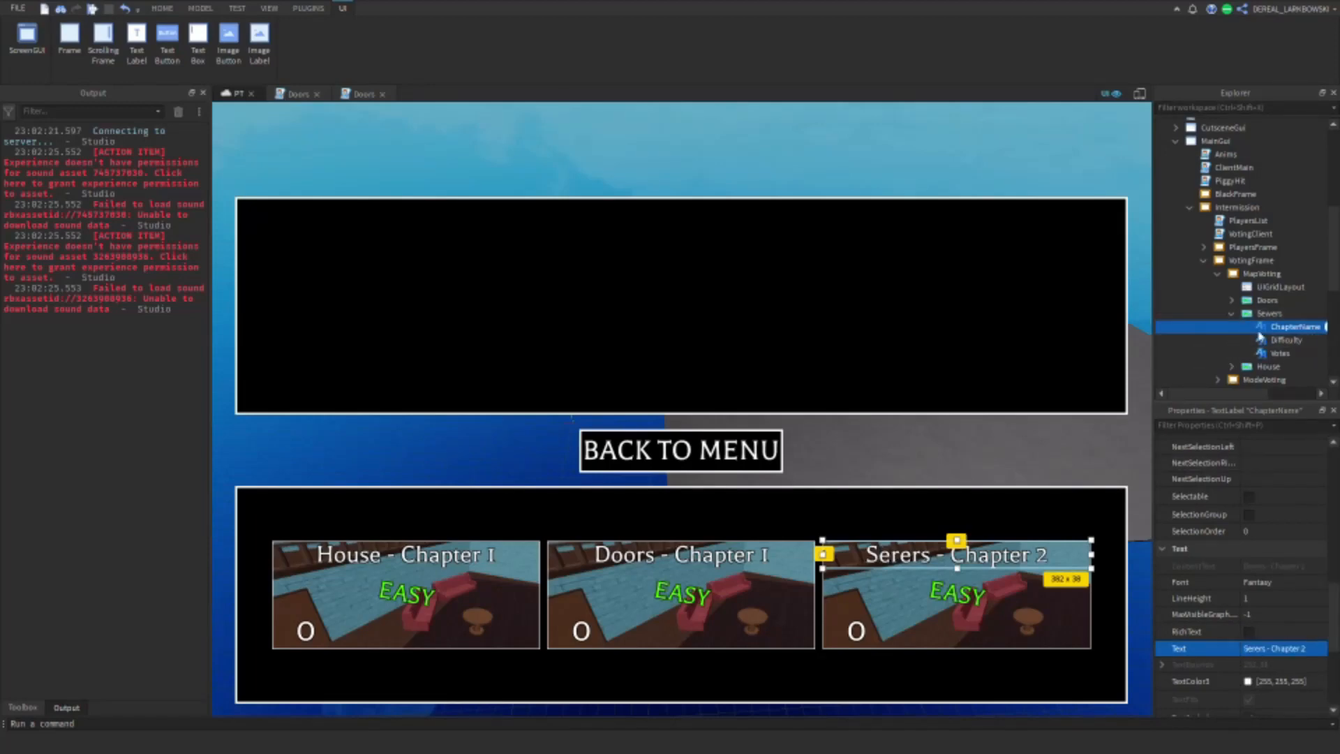
left_click(1232, 314)
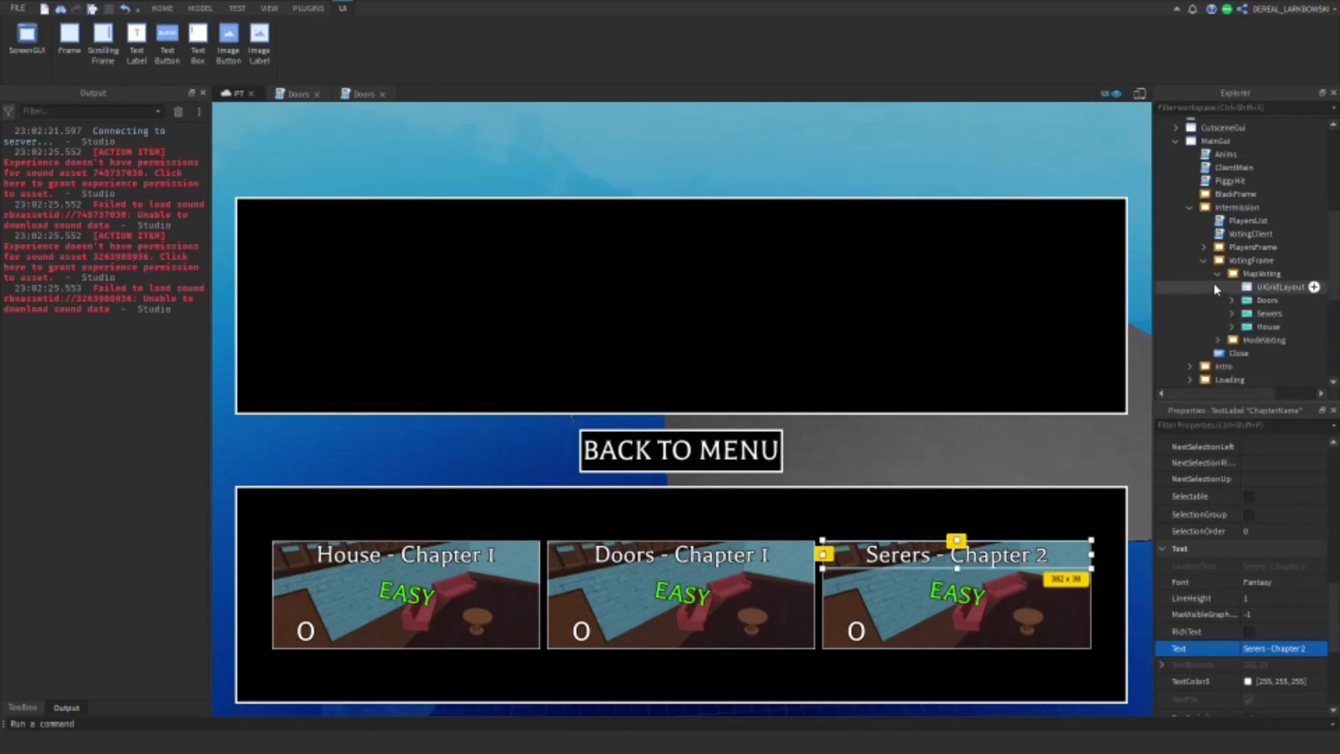
Step: Collapse the MapVoting frame and turn off its visibility
left_click(1217, 273)
left_click(1260, 274)
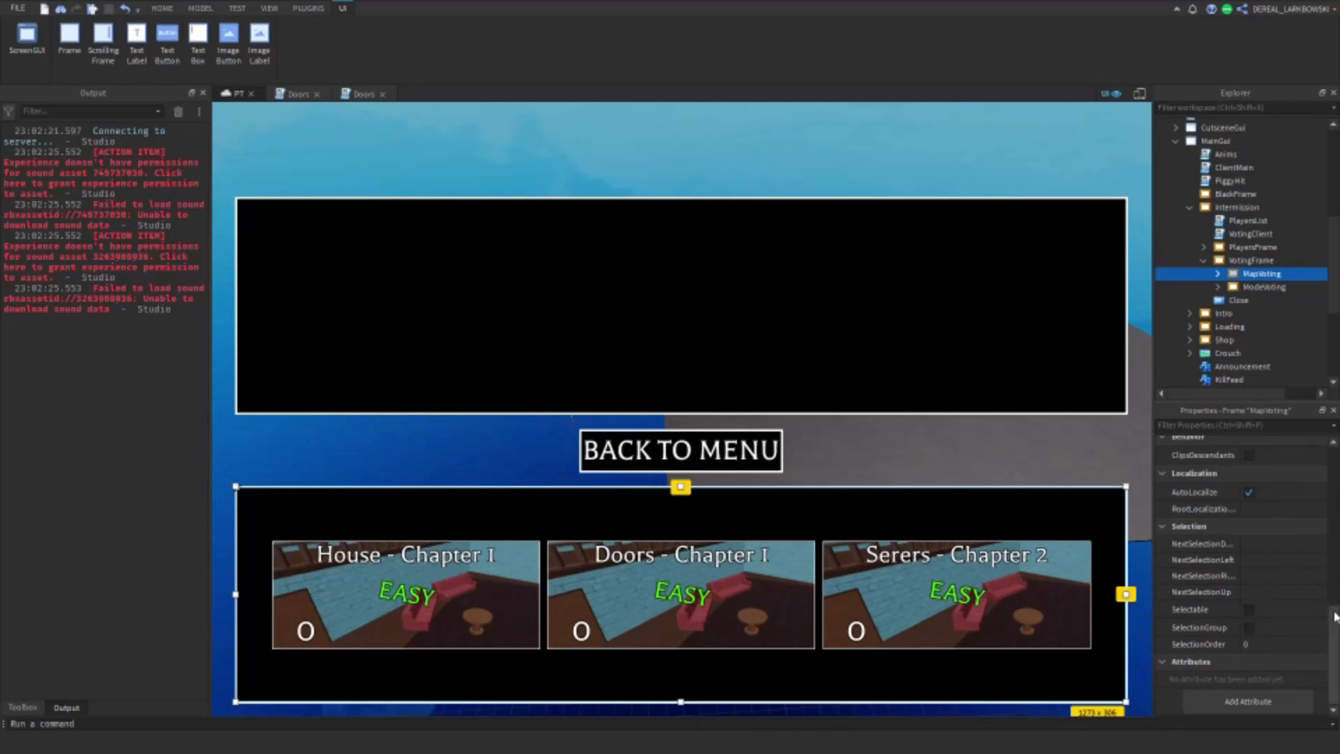
scroll(1308, 558, "up", 3)
left_click(1249, 538)
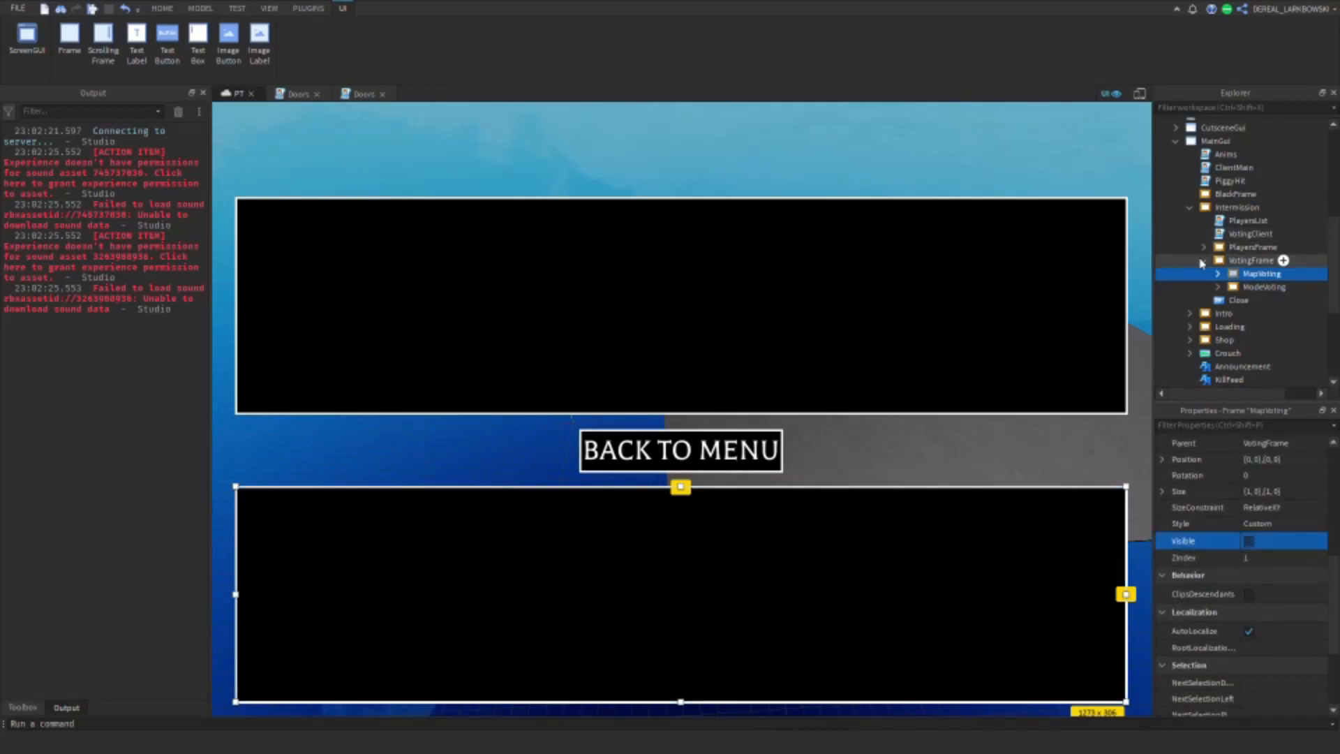
Step: Collapse VotingFrame and Intermission and turn off the Intermission frame's visibility
left_click(1204, 261)
left_click(1223, 261)
left_click(1189, 207)
left_click(1235, 207)
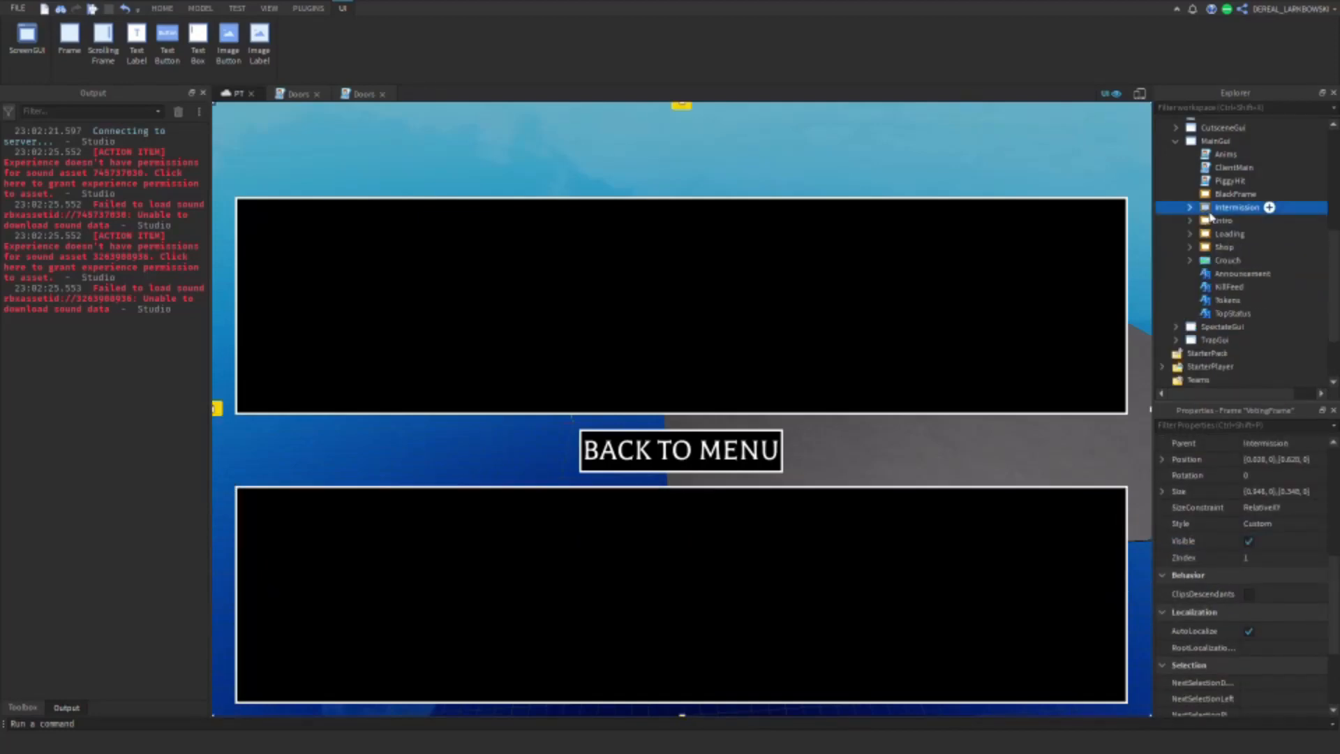
left_click(1249, 541)
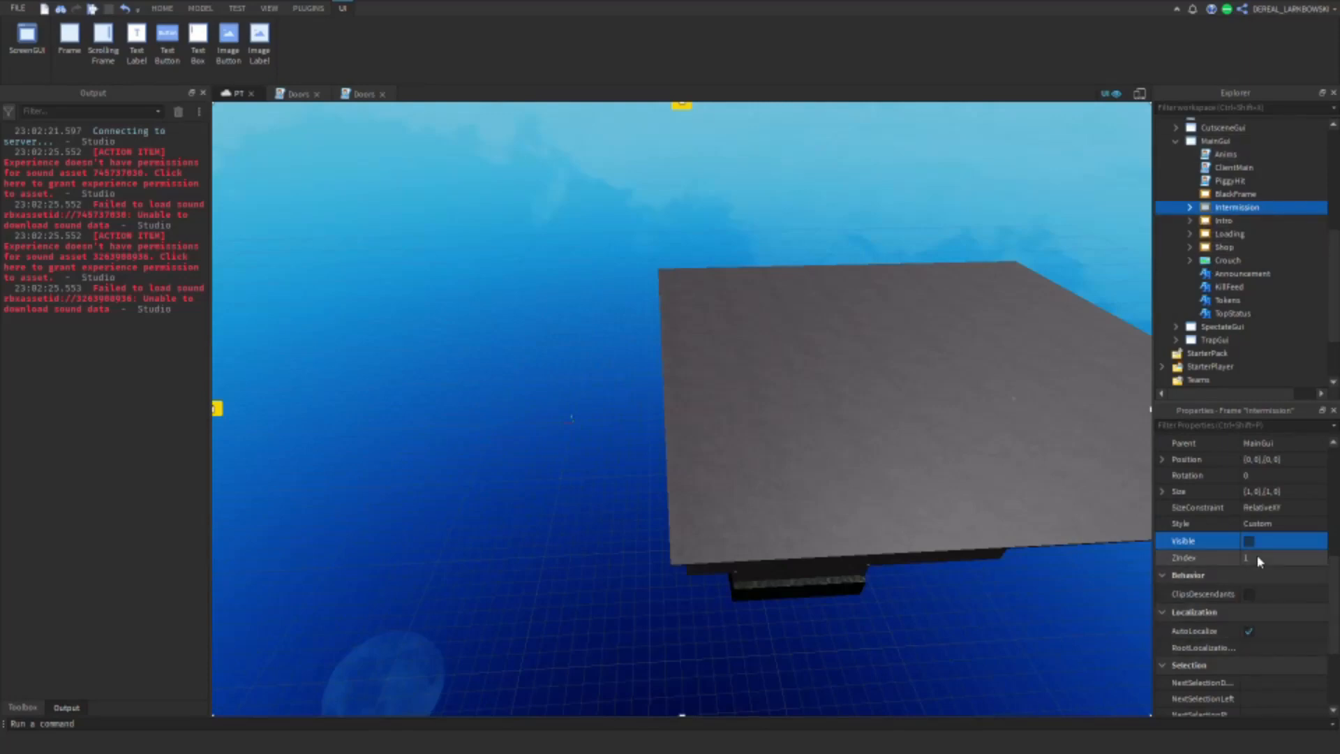
Step: Inspect the interior of the Sewers copy in Workspace and select the model
left_click(726, 386)
key("w")
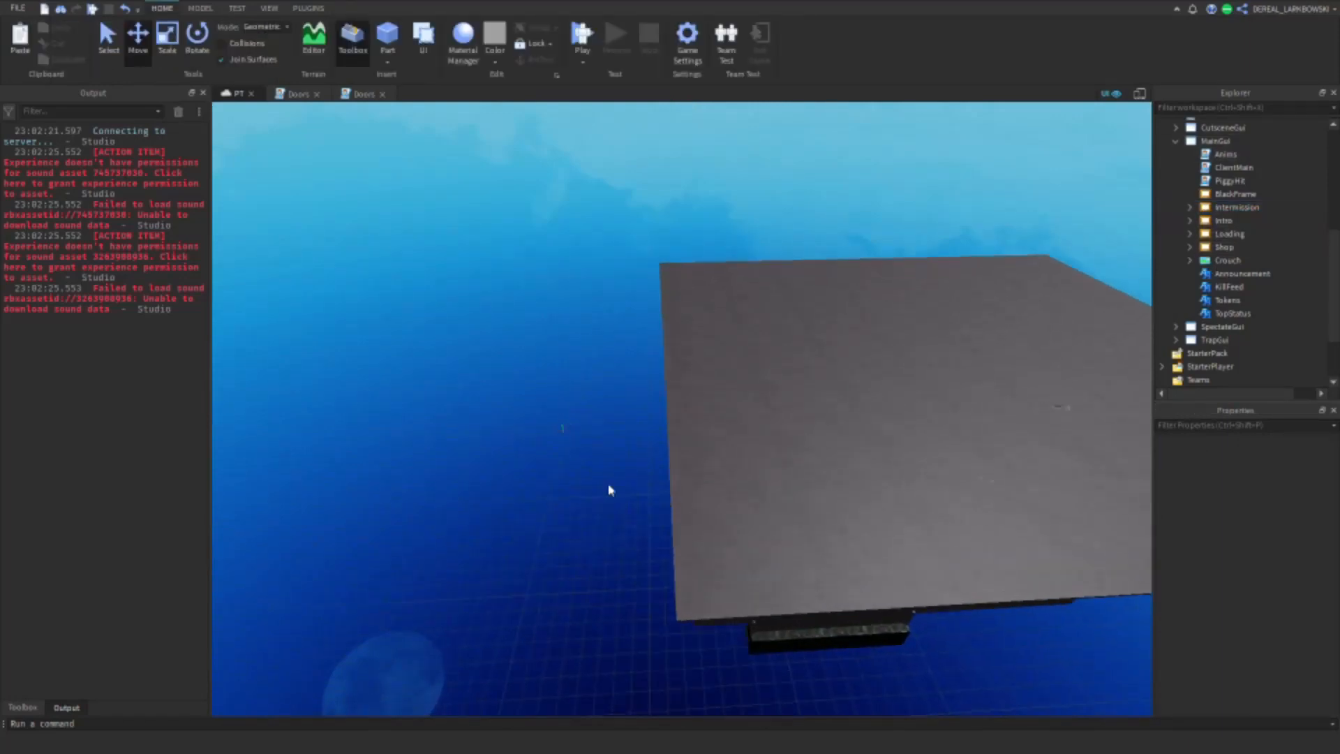
right_click_drag(611, 488, 784, 446)
key("w")
key("s")
key("w")
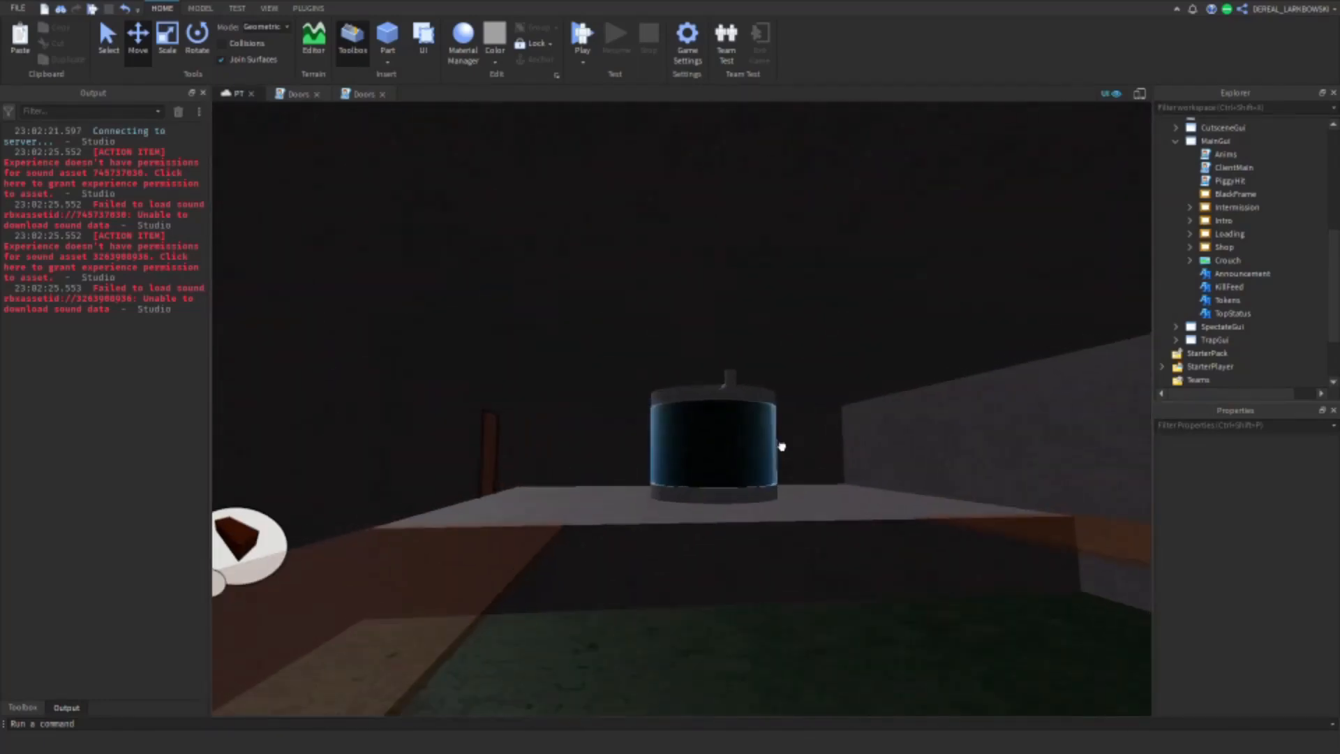
left_click(784, 446)
right_click_drag(979, 449, 979, 440)
key("w")
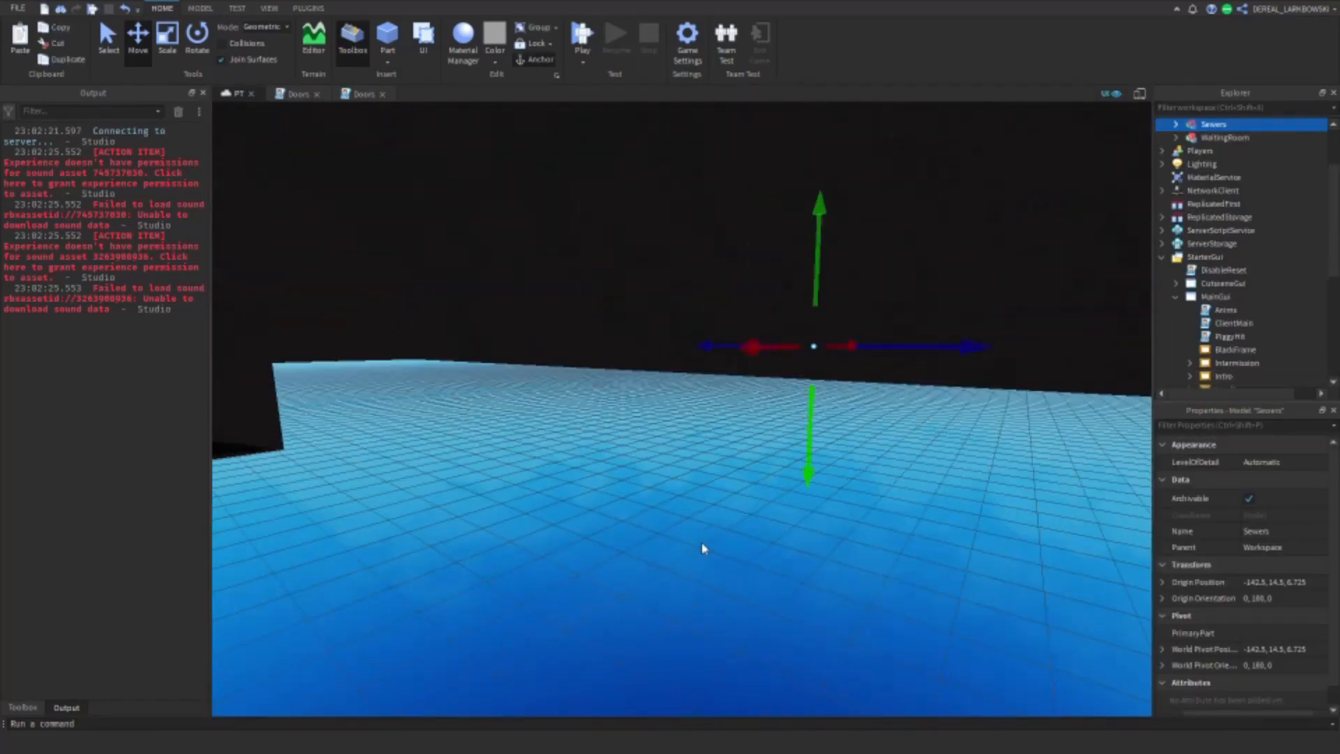
Step: Frame the glass tank and the room behind it inside the Sewers map and capture a screenshot of the view
left_click(703, 547)
right_click_drag(703, 548, 822, 541)
key("w")
key("s")
key("w")
key("s")
key("w")
key("s")
key("w")
key("s")
left_click(270, 8)
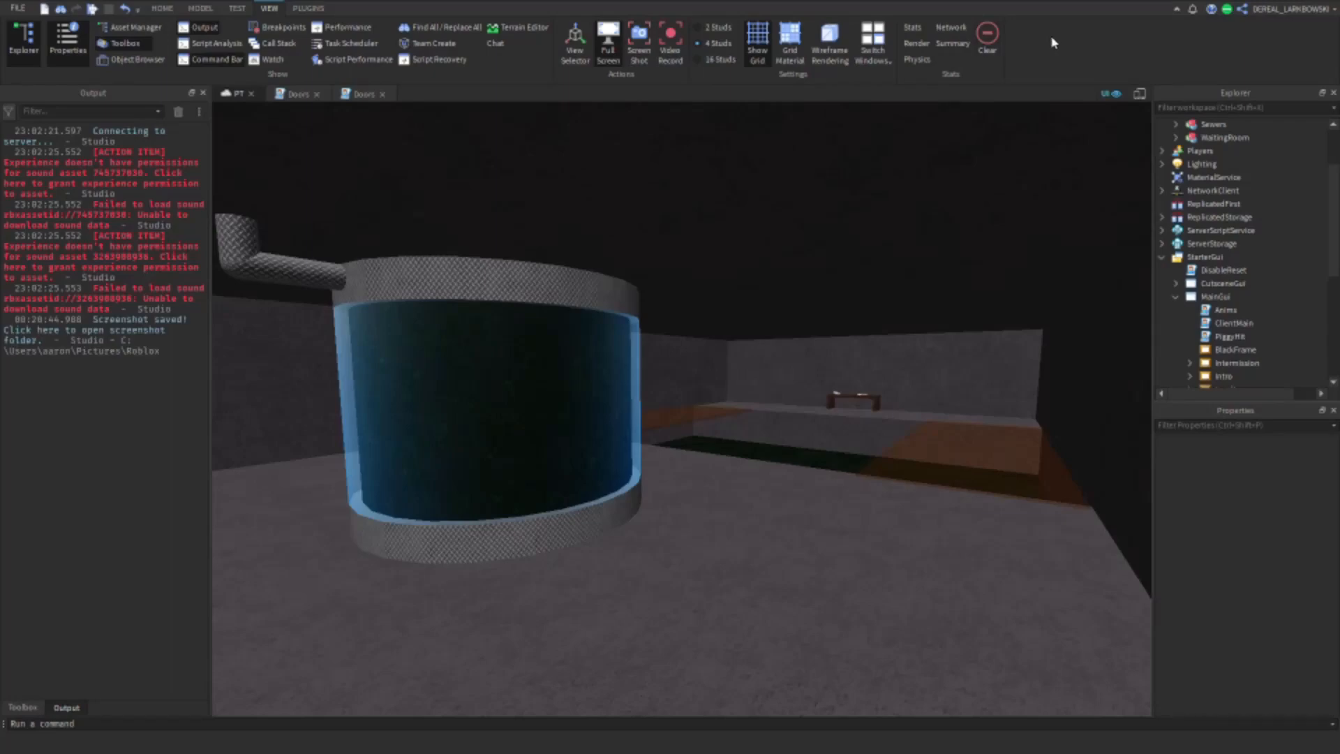
Step: Leave full-screen mode and switch to the Roblox Develop page in Opera for creating Larktorials group decals
left_click(608, 44)
mouse_move(357, 745)
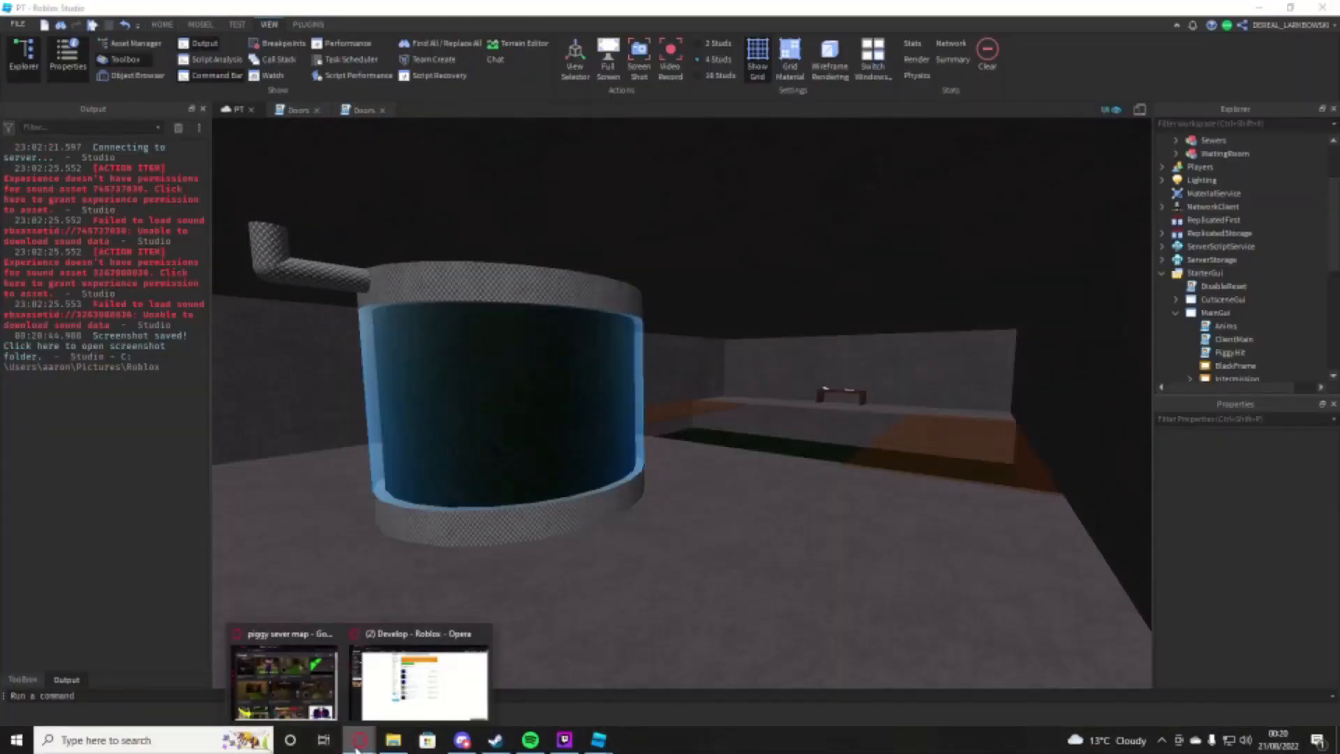
left_click(454, 680)
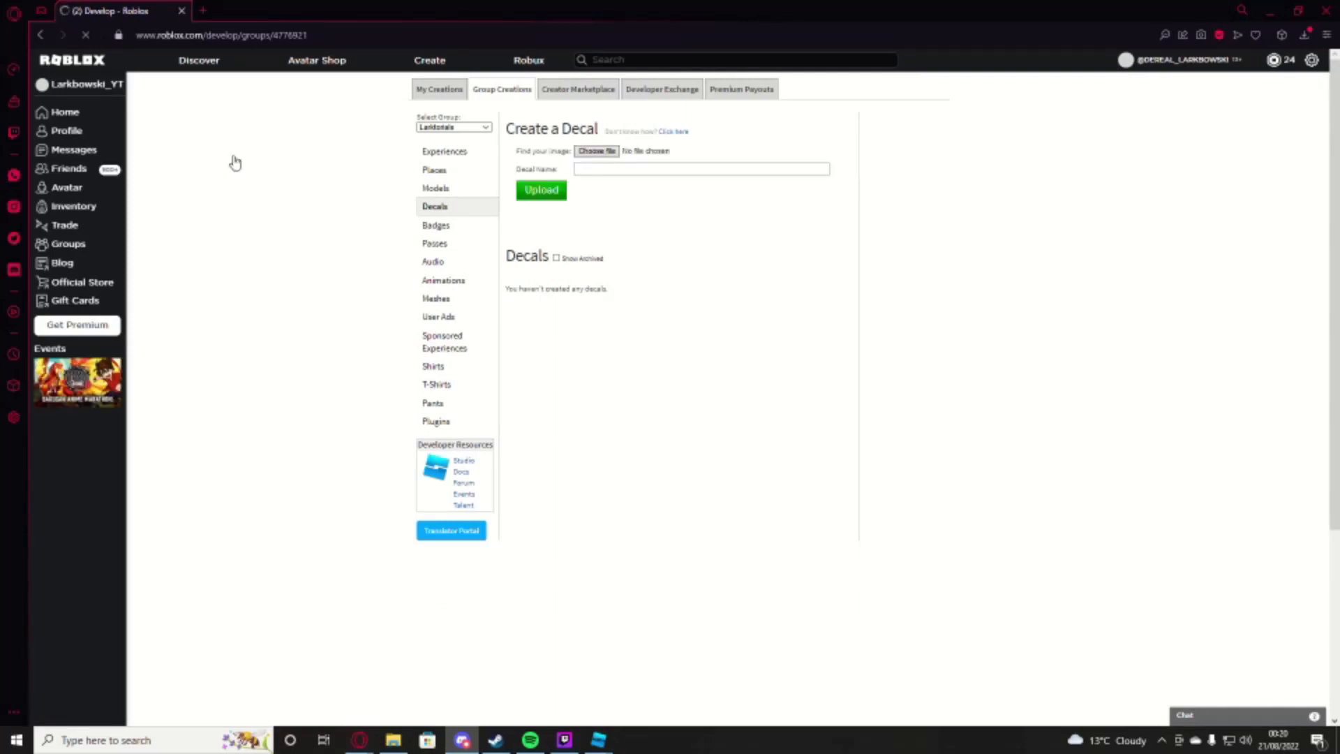
Step: Upload the screenshot from the clipboard as a group decal named Sewers
left_click(595, 151)
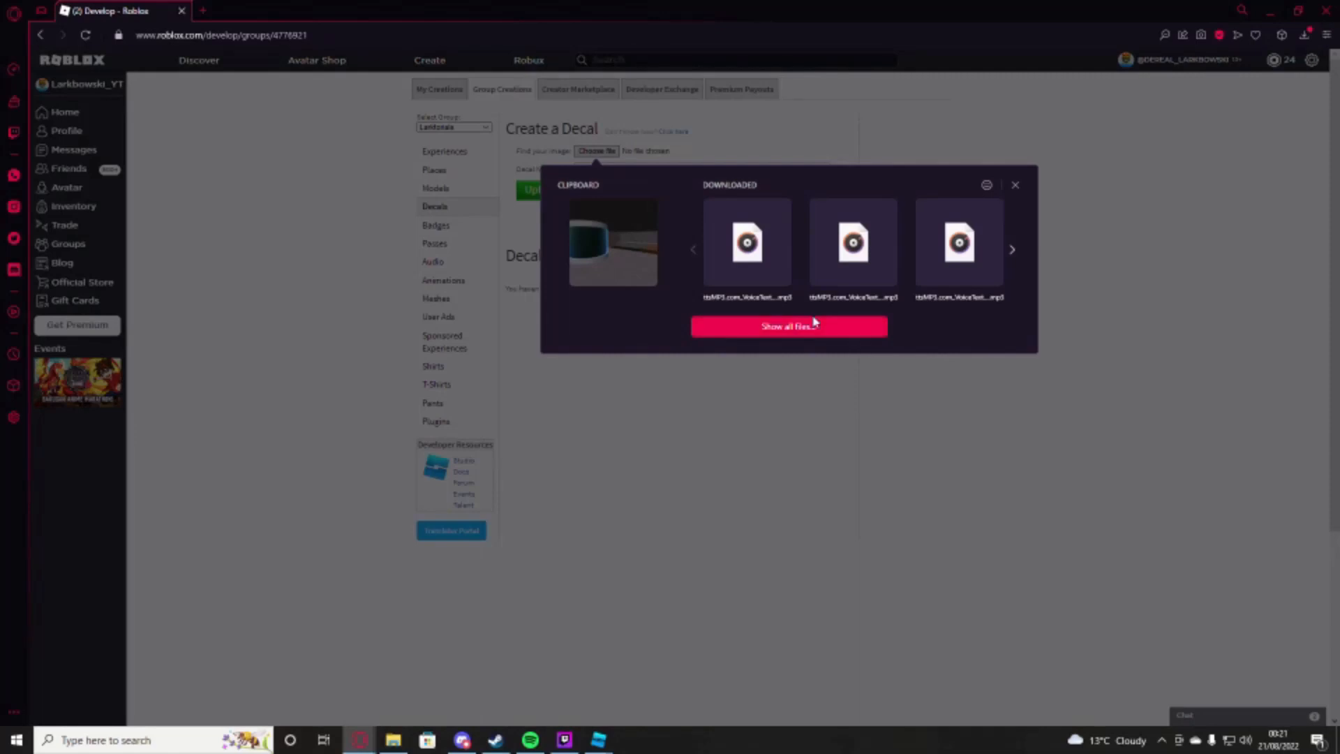
left_click(614, 245)
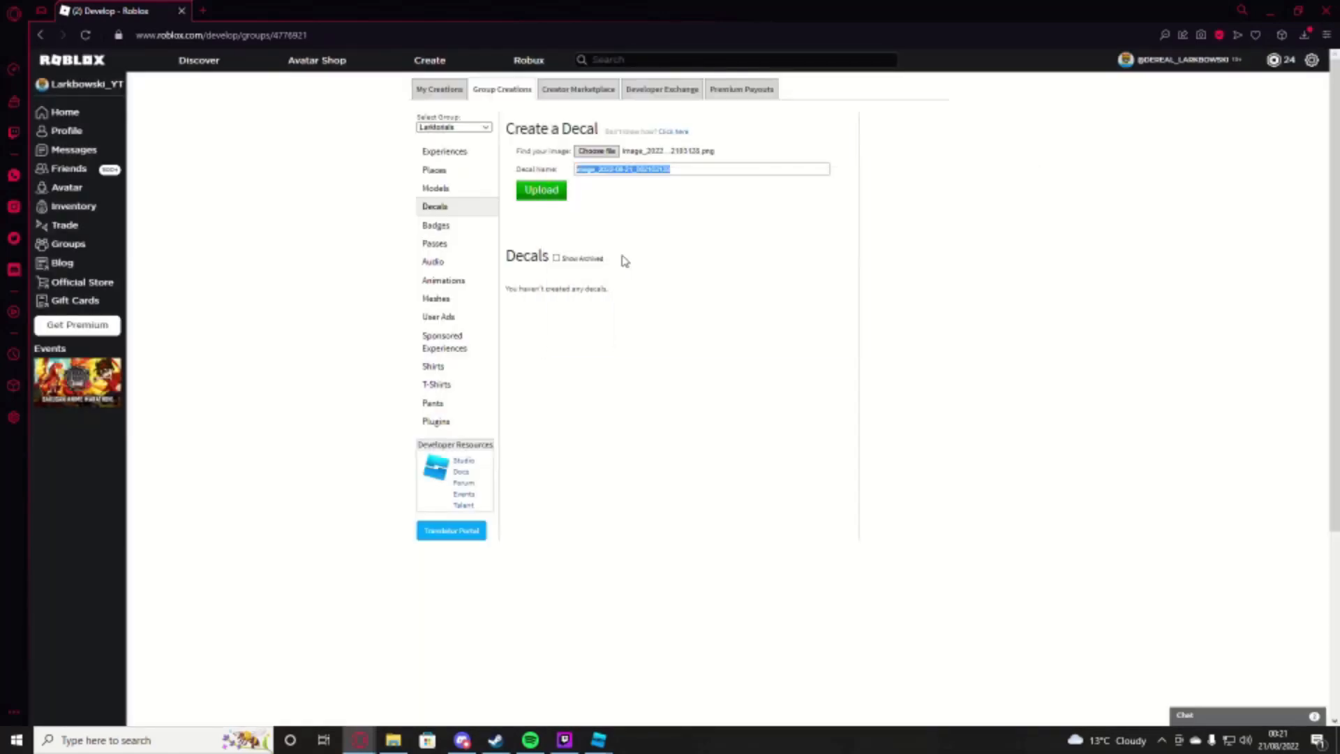
type("Sea")
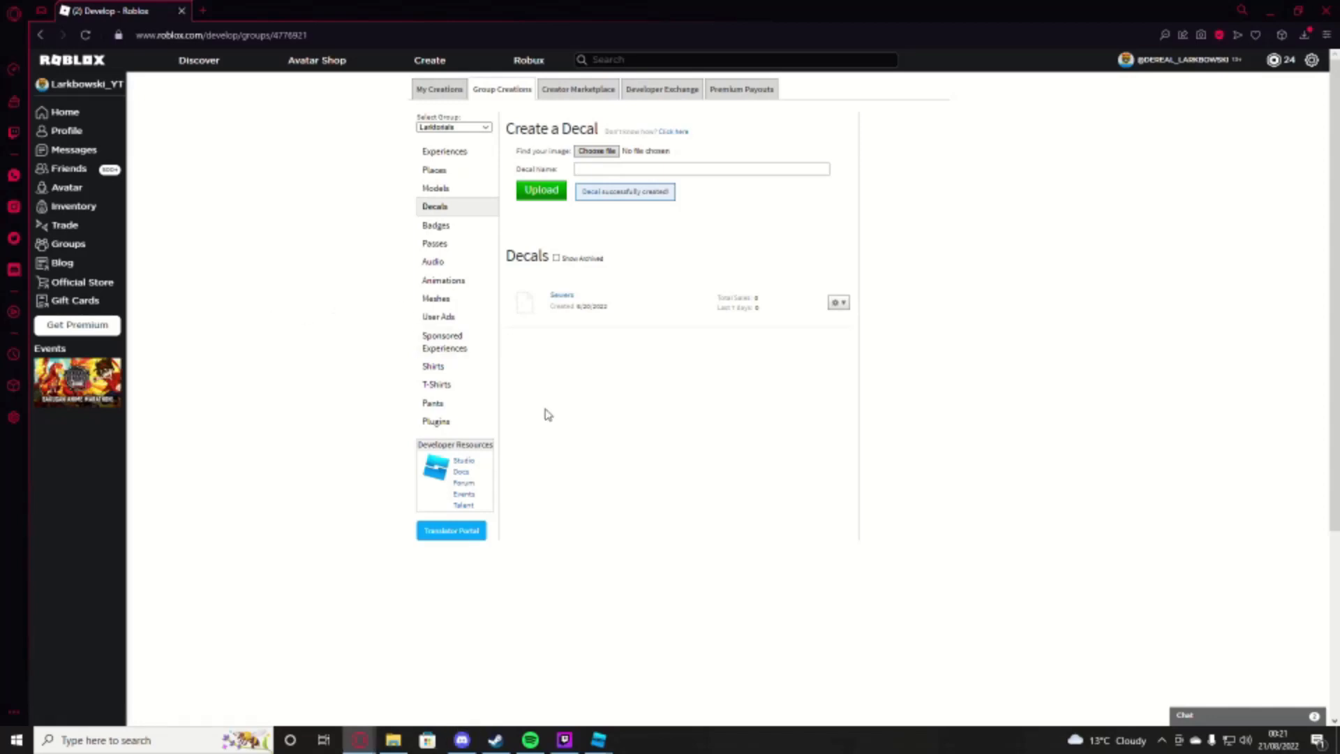
Step: Switch back to the PT place in Roblox Studio and look through My Images in the Toolbox inventory
mouse_move(598, 746)
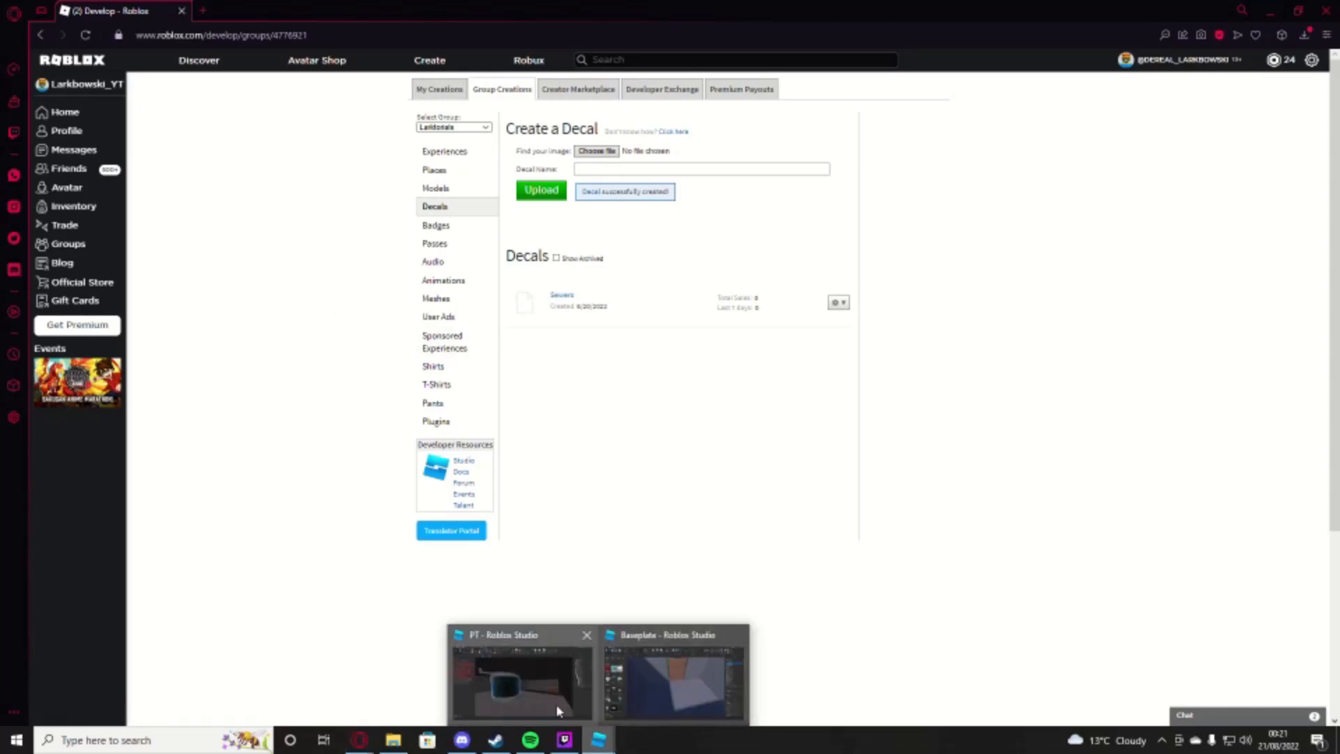
left_click(520, 673)
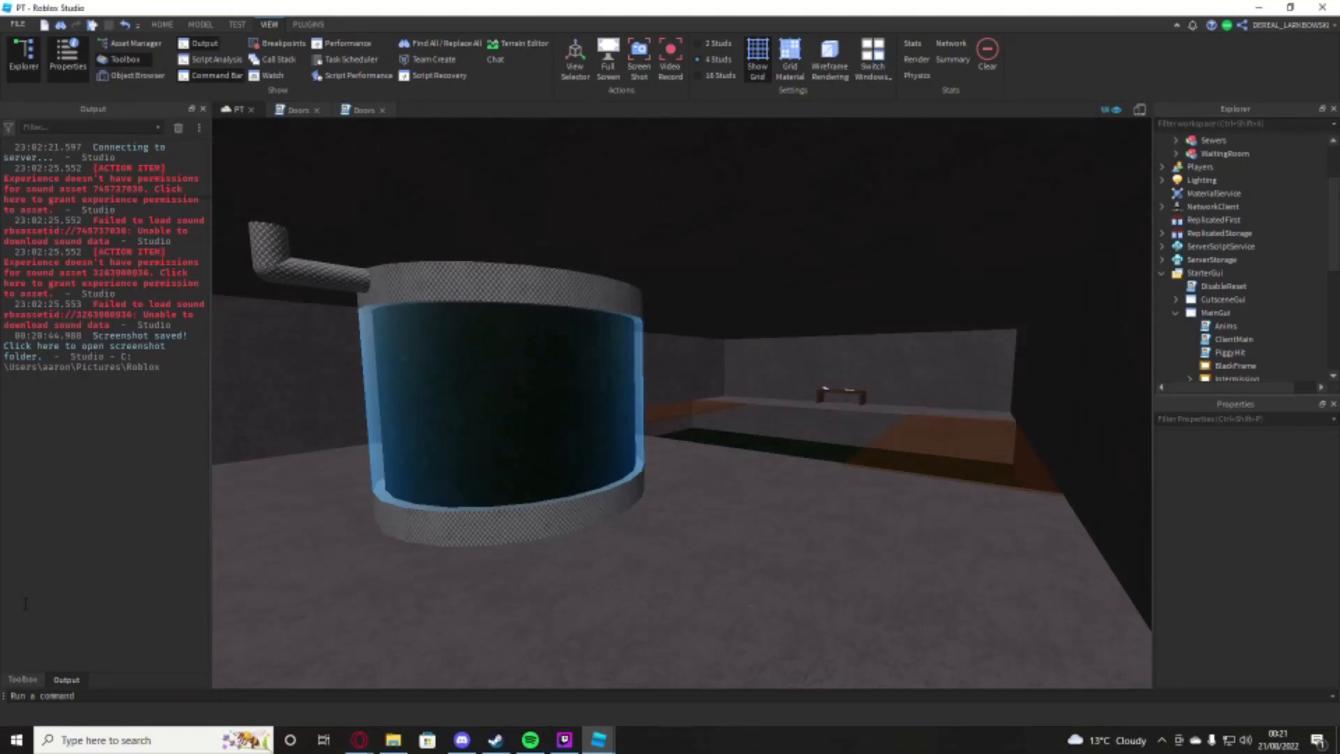
left_click(26, 682)
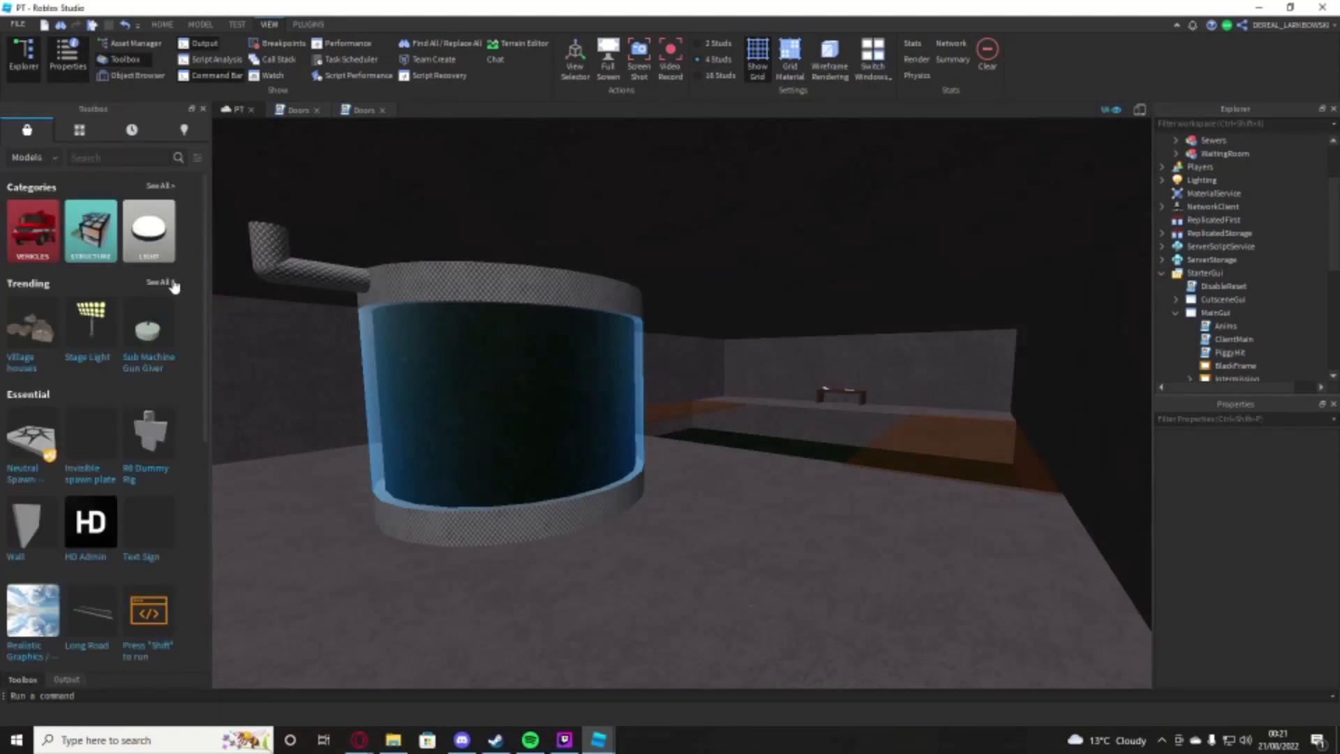
left_click(74, 135)
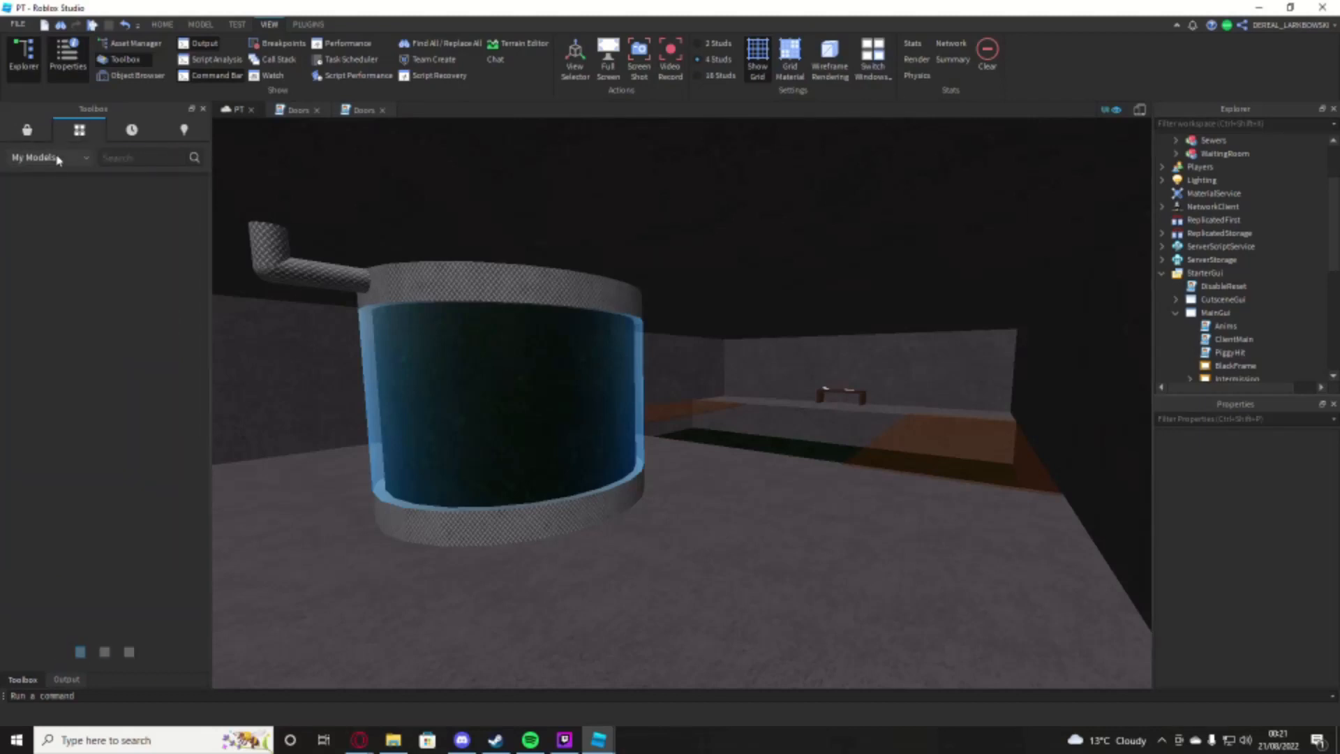
left_click(61, 160)
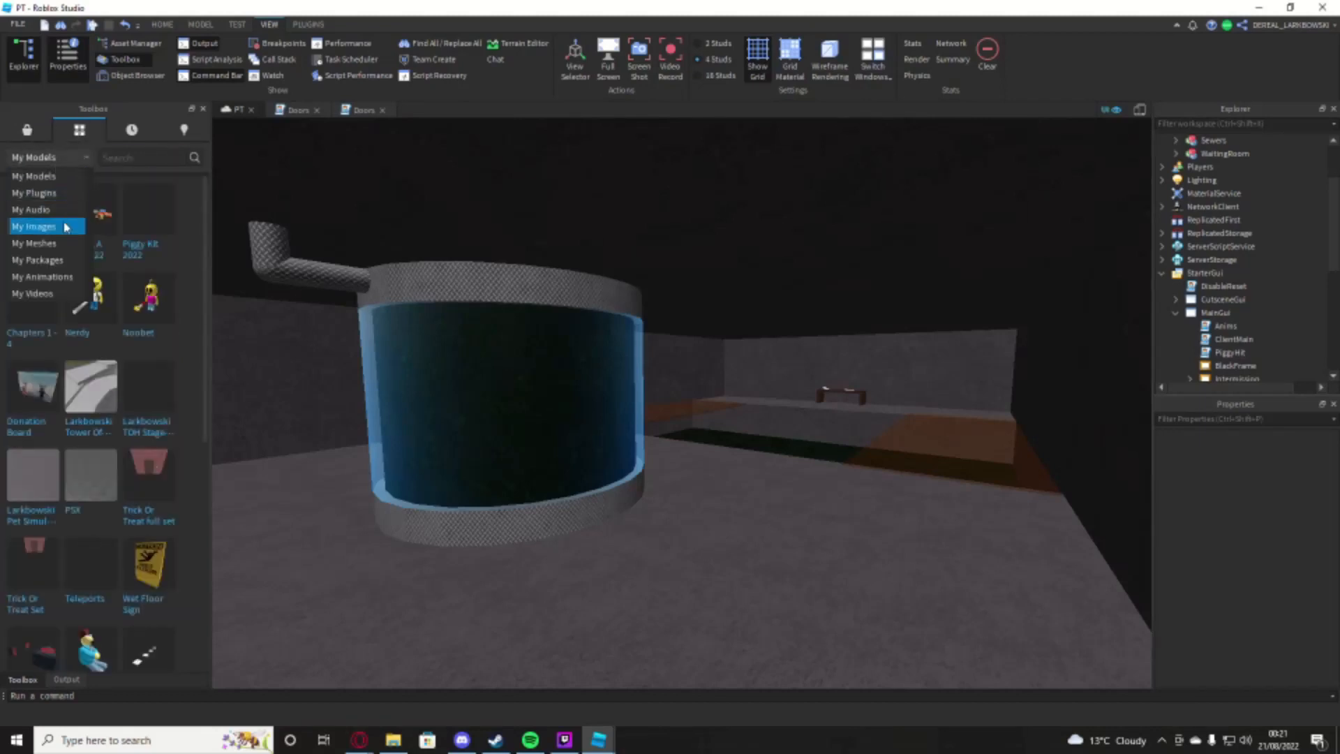
left_click(63, 226)
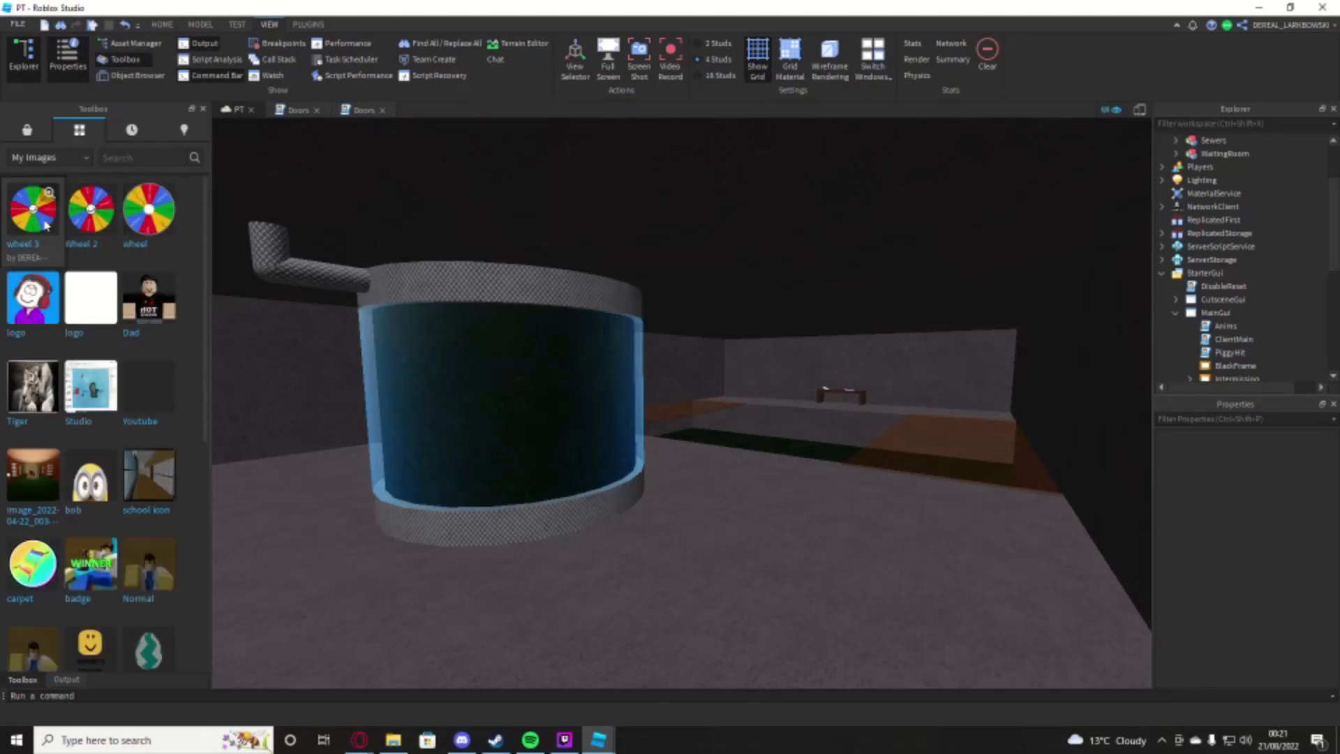
Step: Display the Larktorials group's images among the creations in the Toolbox
left_click(131, 130)
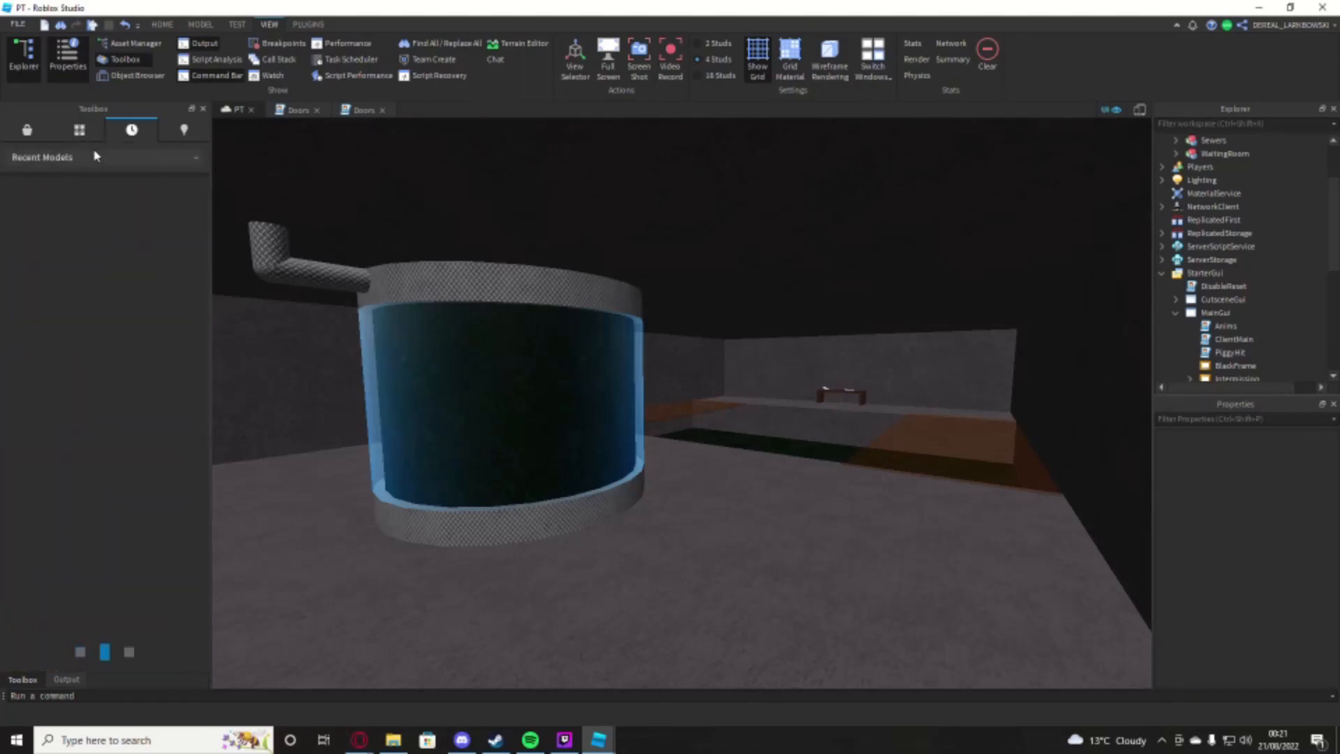
left_click(98, 156)
left_click(169, 133)
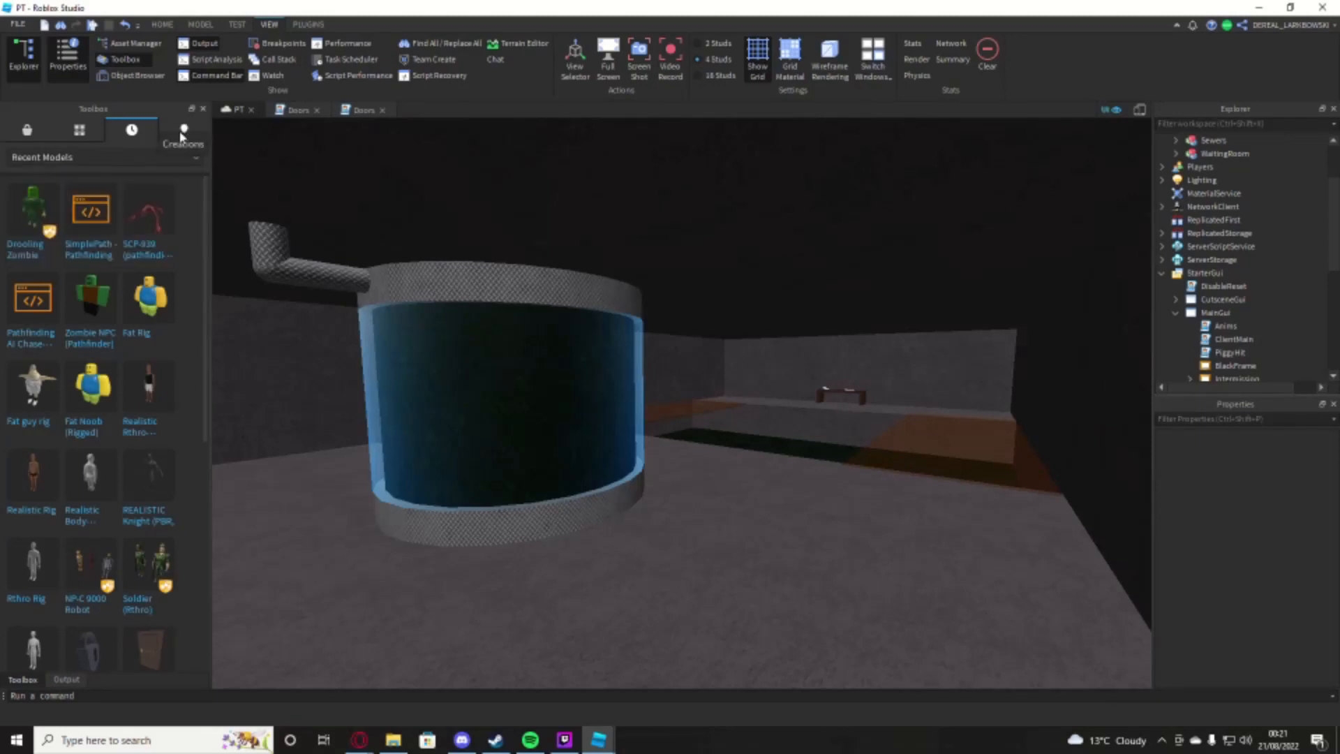
left_click(182, 132)
left_click(143, 156)
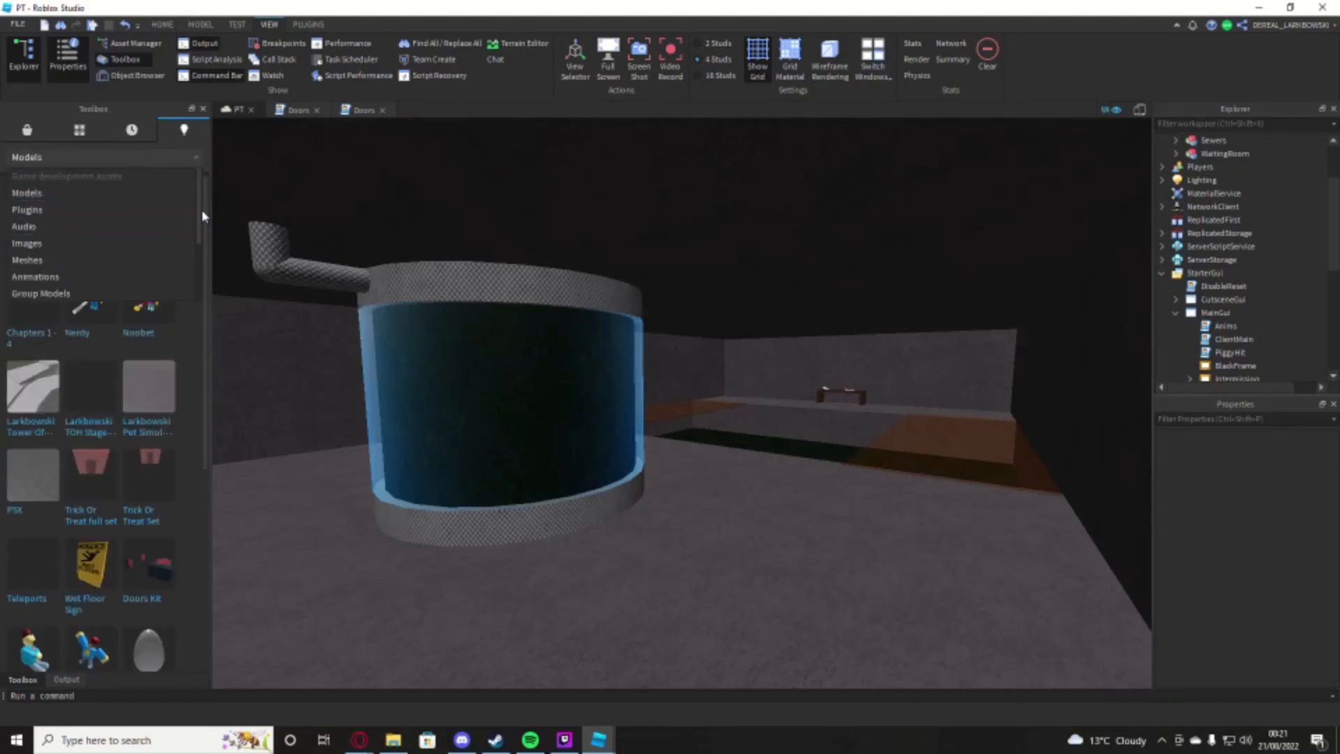
scroll(194, 254, "down", 1)
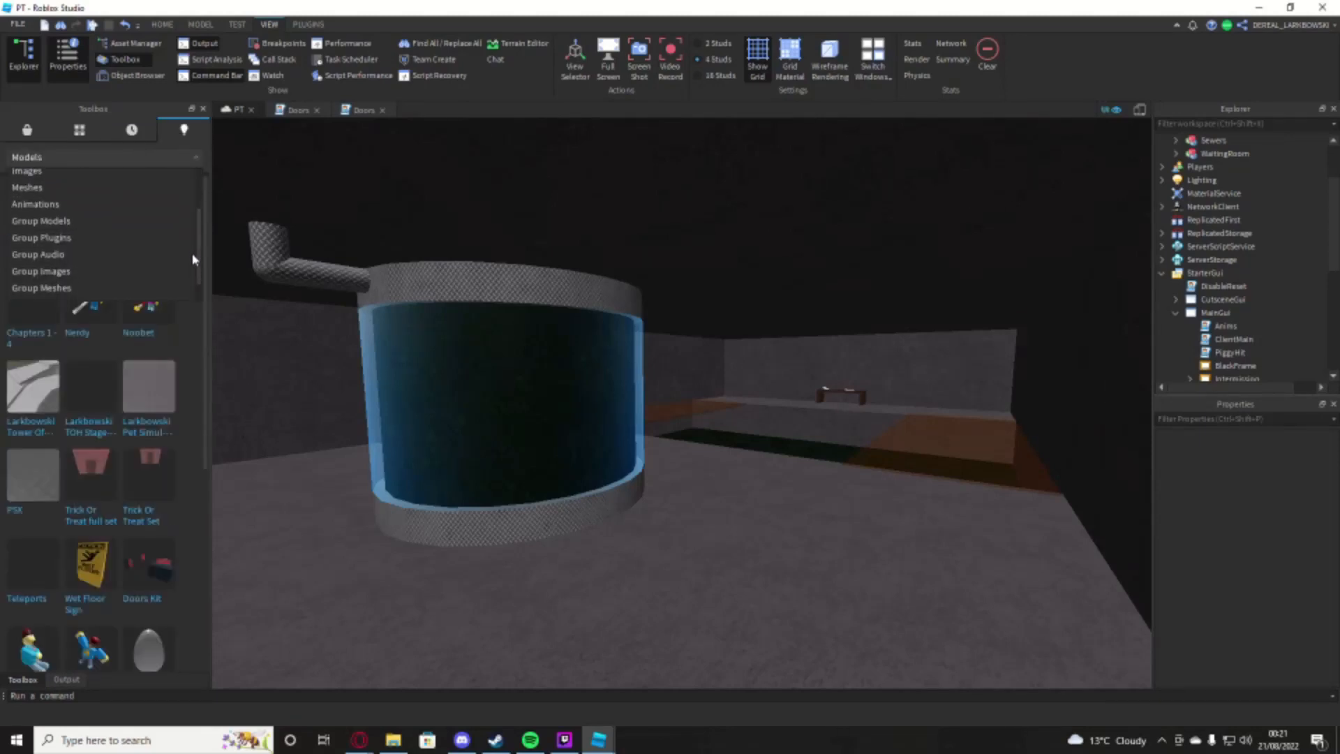
scroll(192, 259, "down", 1)
left_click(108, 256)
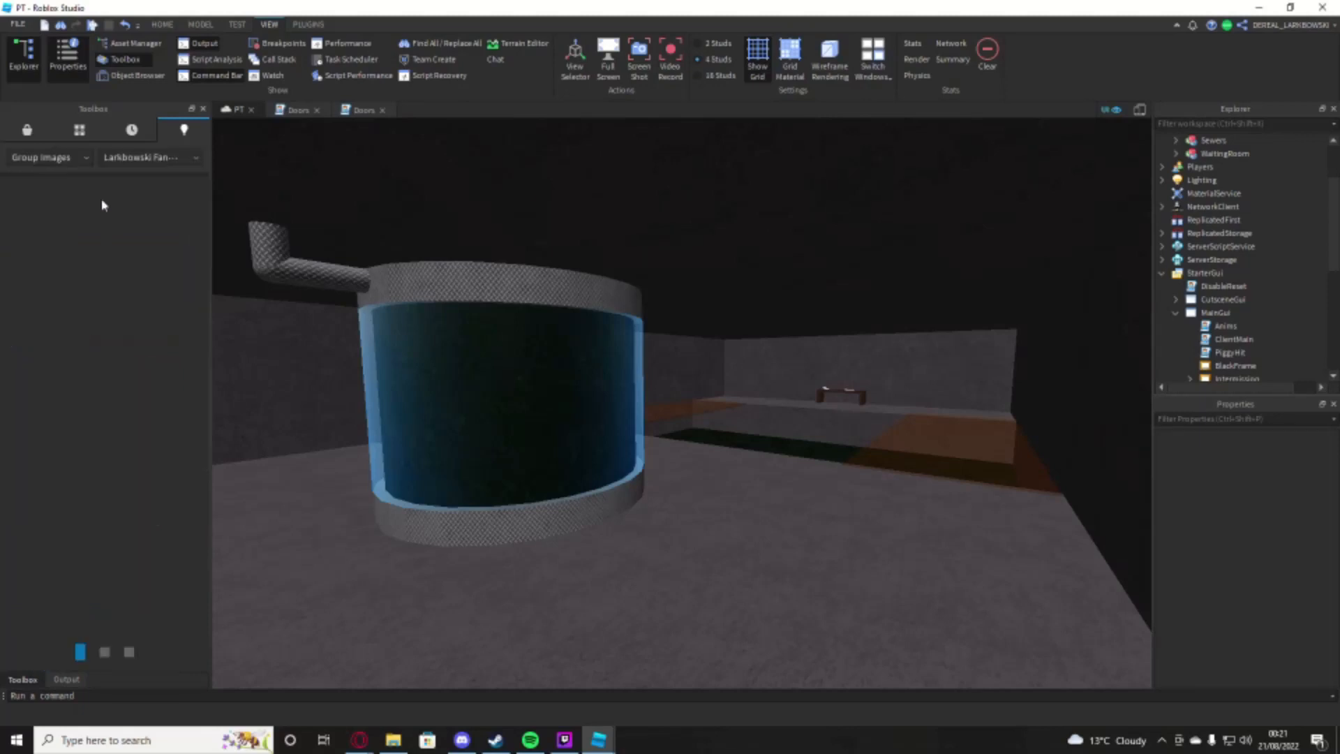
left_click(110, 161)
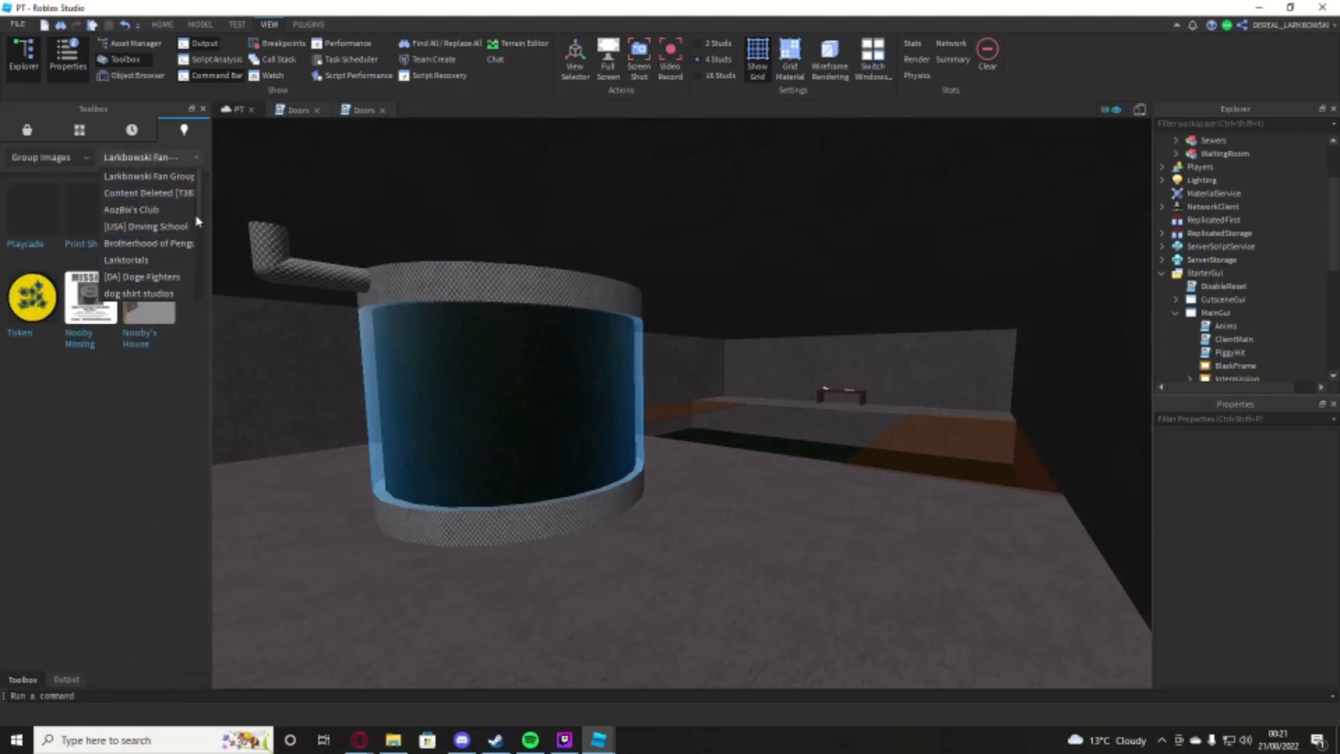
left_click(167, 263)
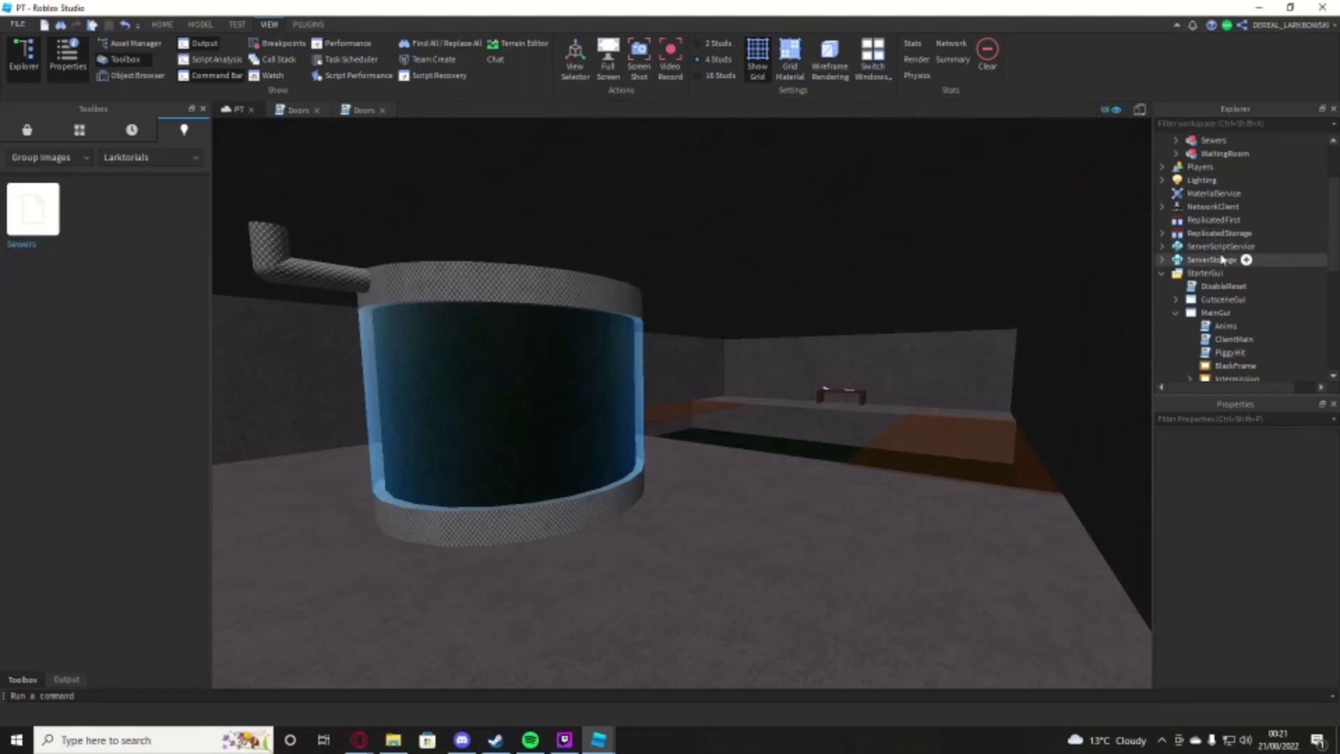
Step: Make the Intermission frame and the MapVoting frame inside its VotingFrame visible
scroll(1228, 279, "down", 3)
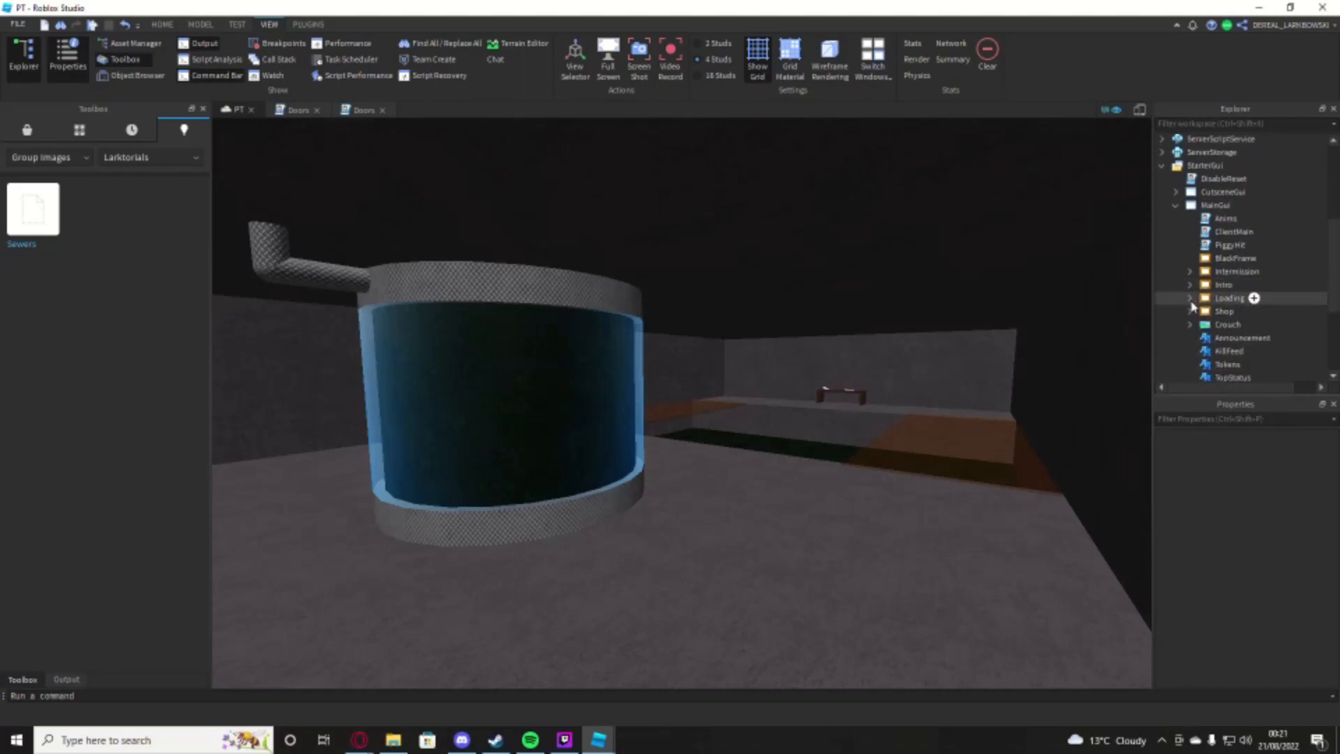
left_click(1190, 272)
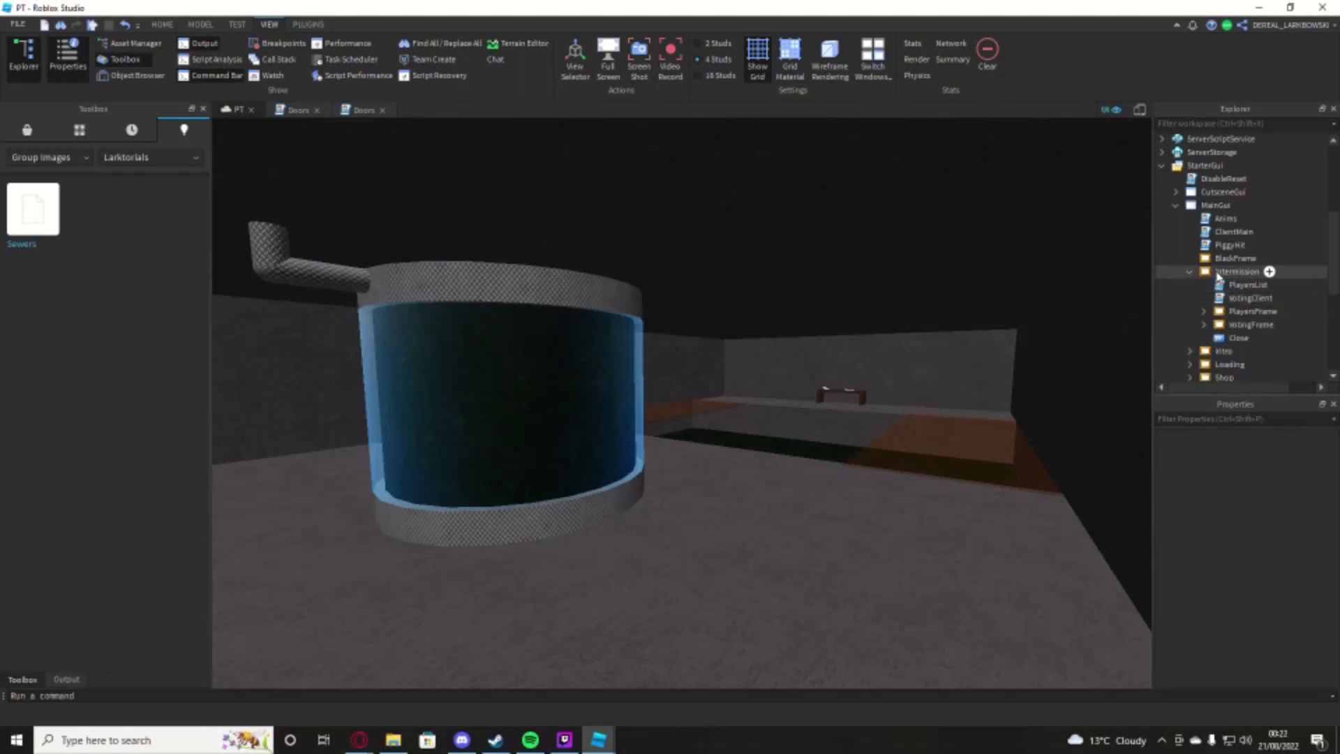
left_click(1235, 271)
left_click_drag(1338, 524, 1332, 593)
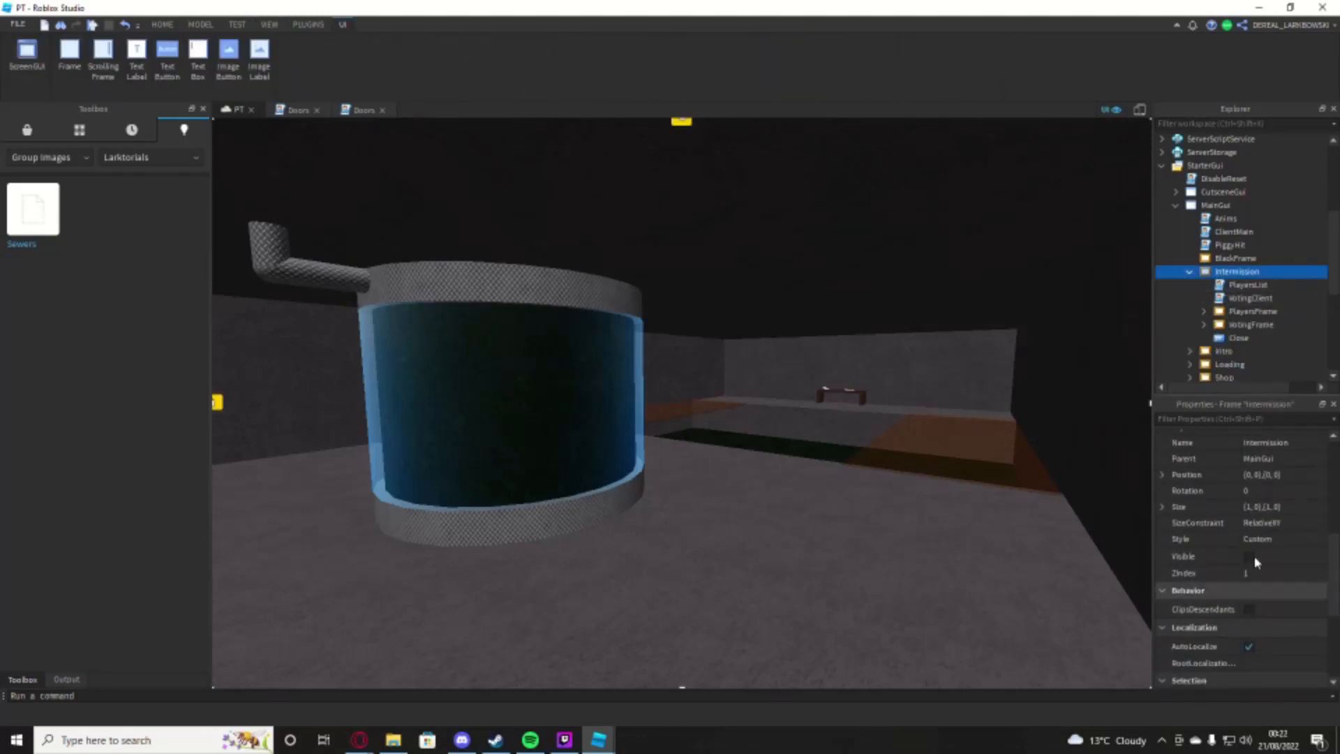
left_click(1249, 556)
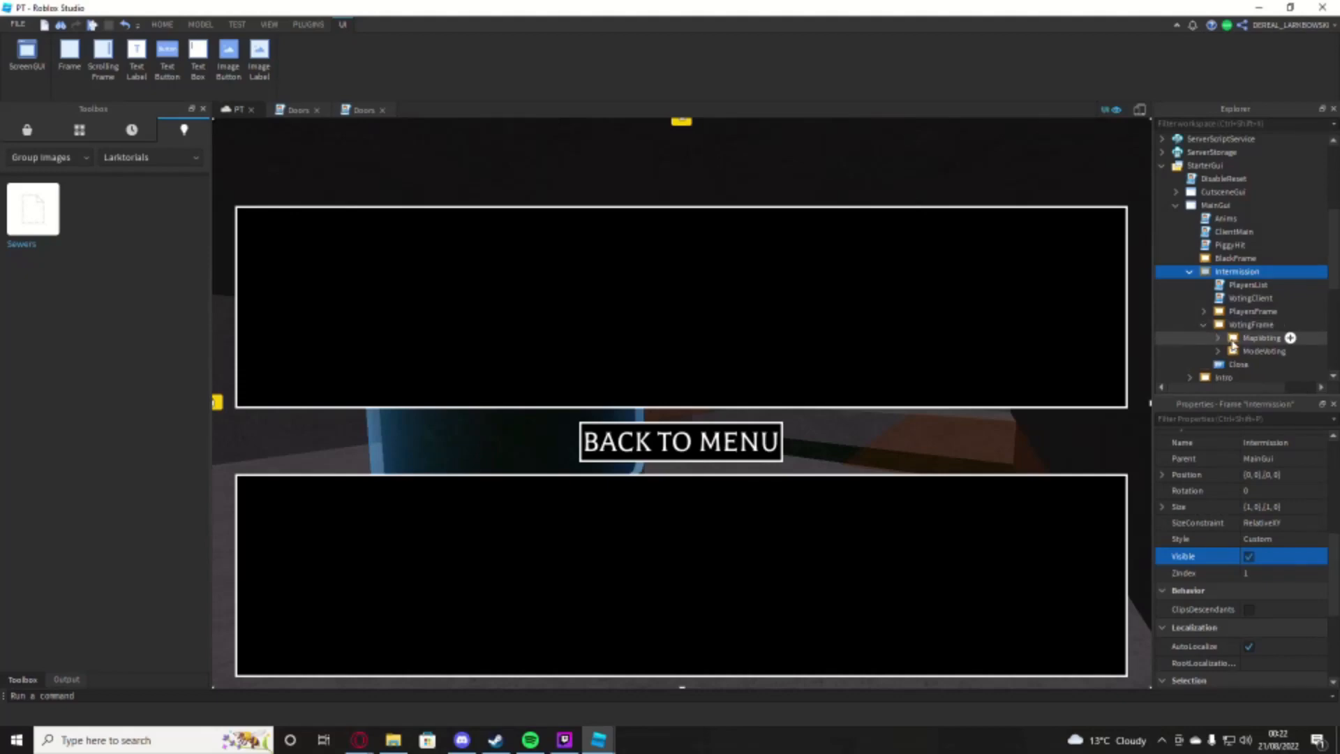
left_click(1233, 339)
left_click(1248, 557)
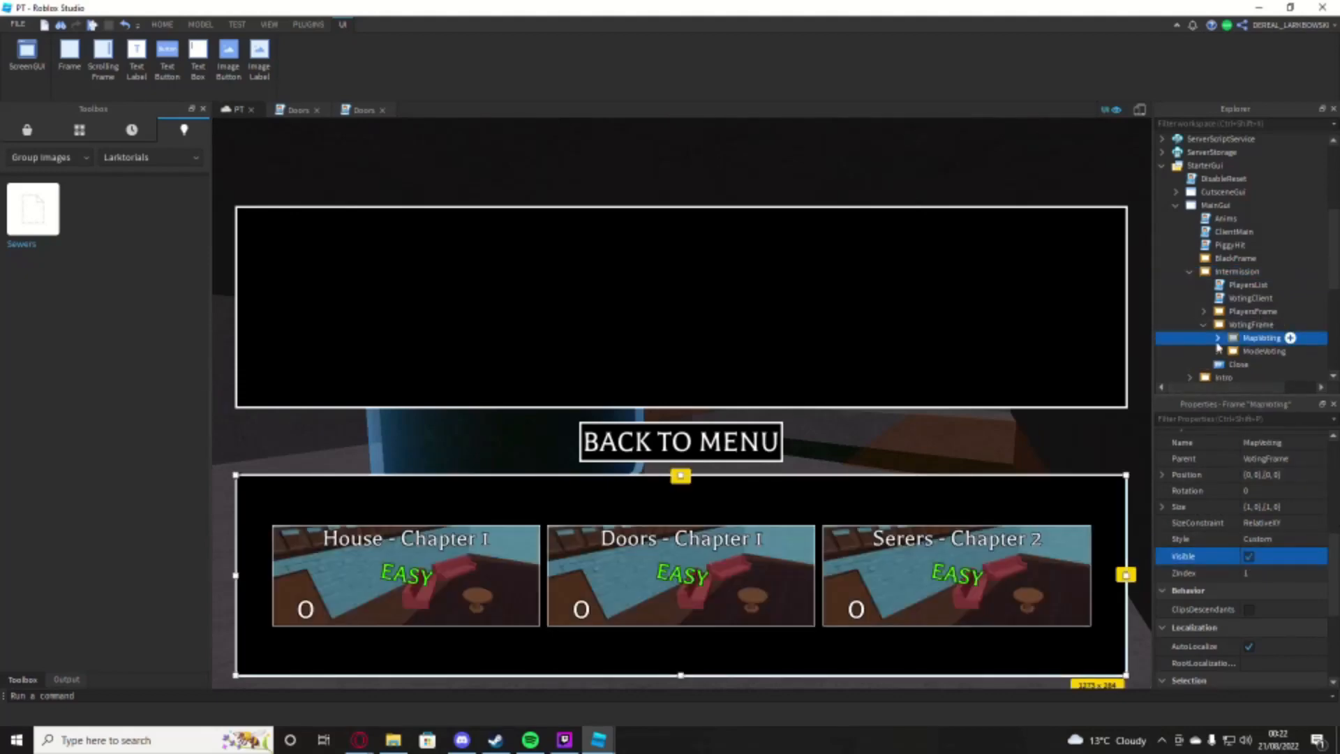
Step: Set the Image of the Sewers button in MapVoting to the uploaded Sewers decal's asset ID
scroll(1308, 308, "down", 2)
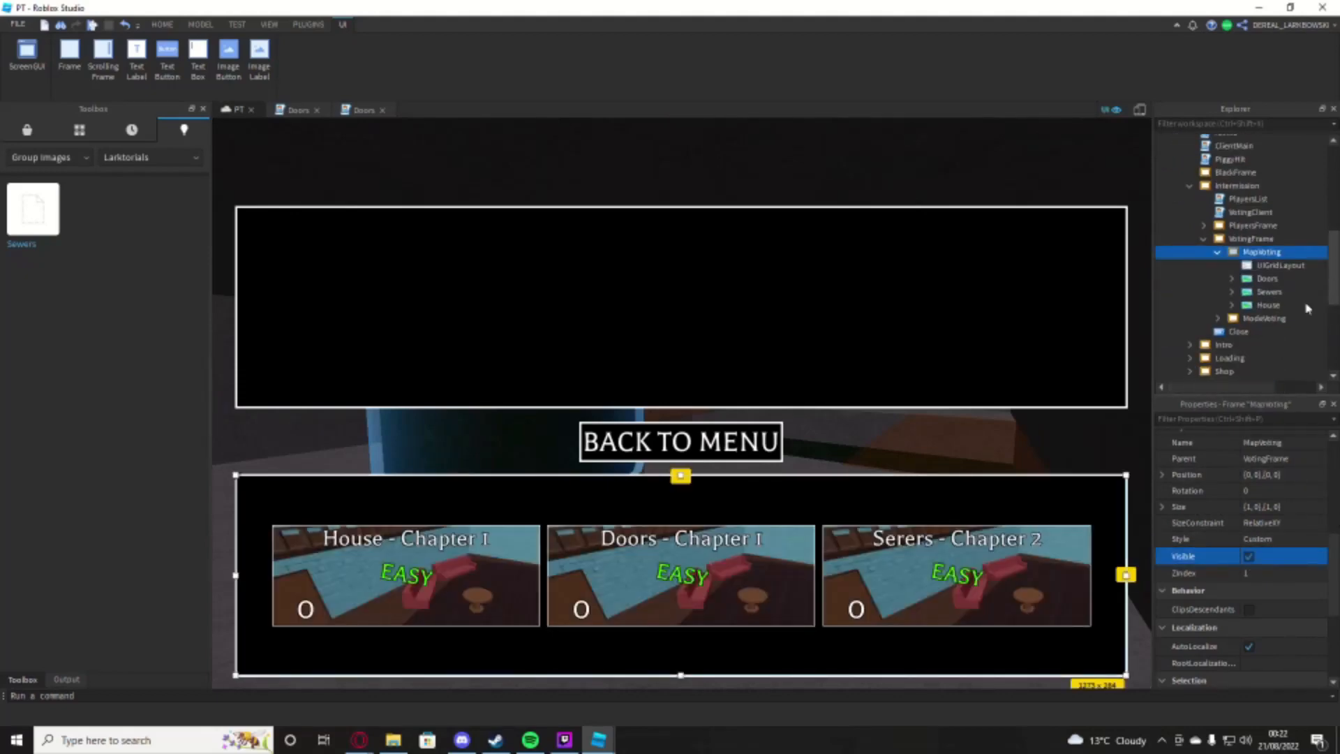
left_click(1267, 292)
scroll(1333, 554, "down", 3)
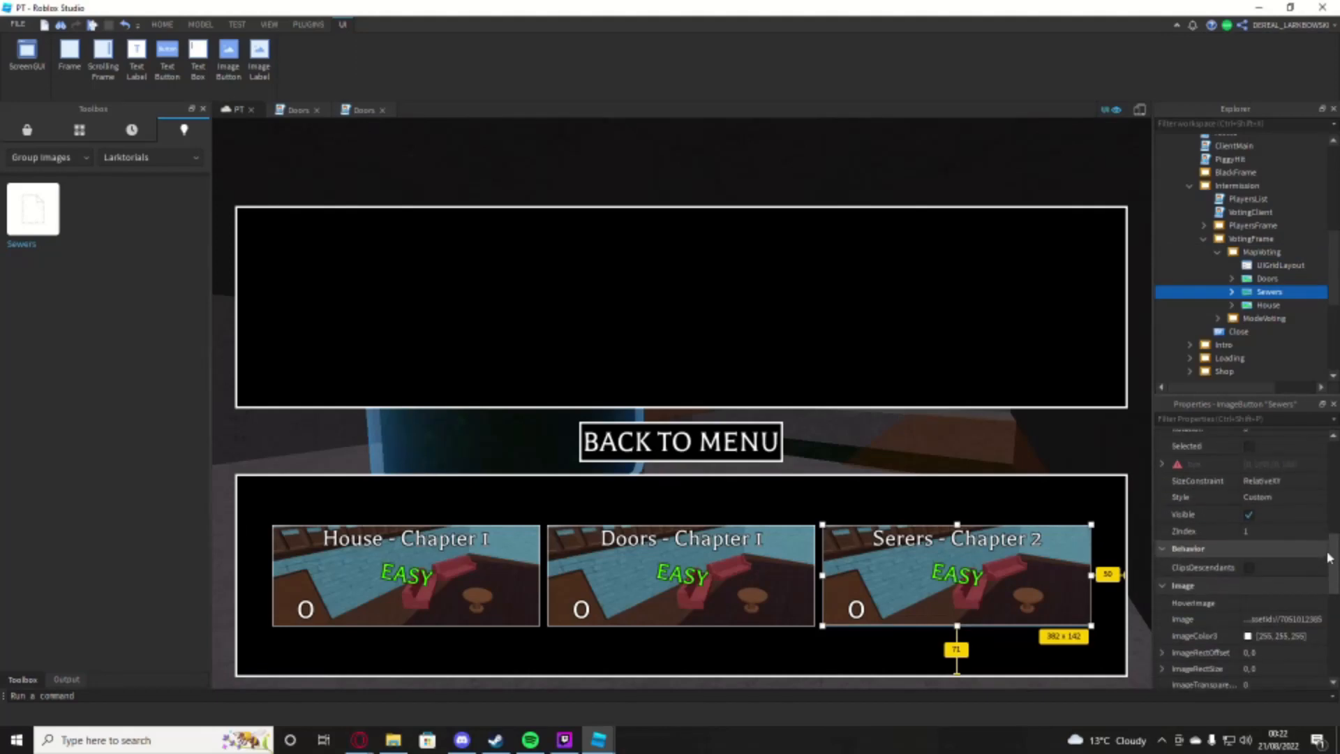
left_click(1287, 599)
key("Return")
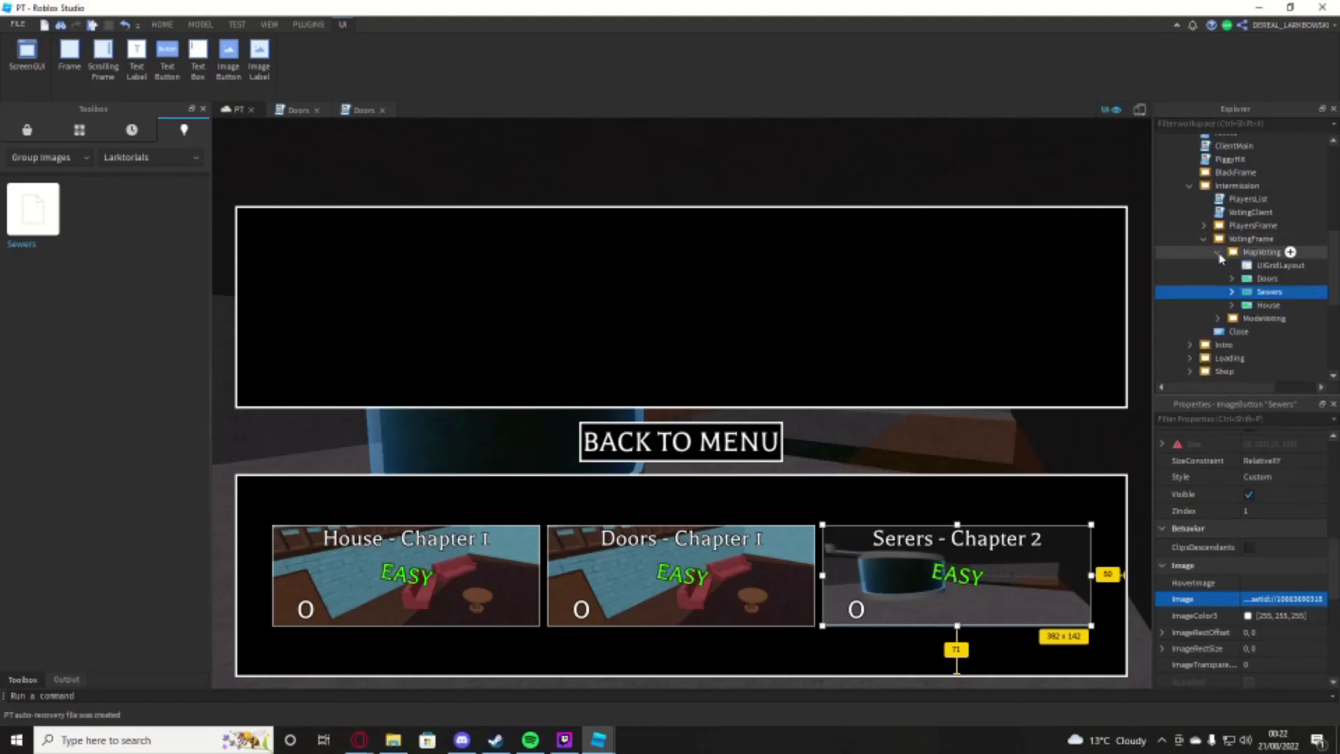
Step: Collapse the MapVoting and Intermission frames and turn off the visibility of both
left_click(1219, 253)
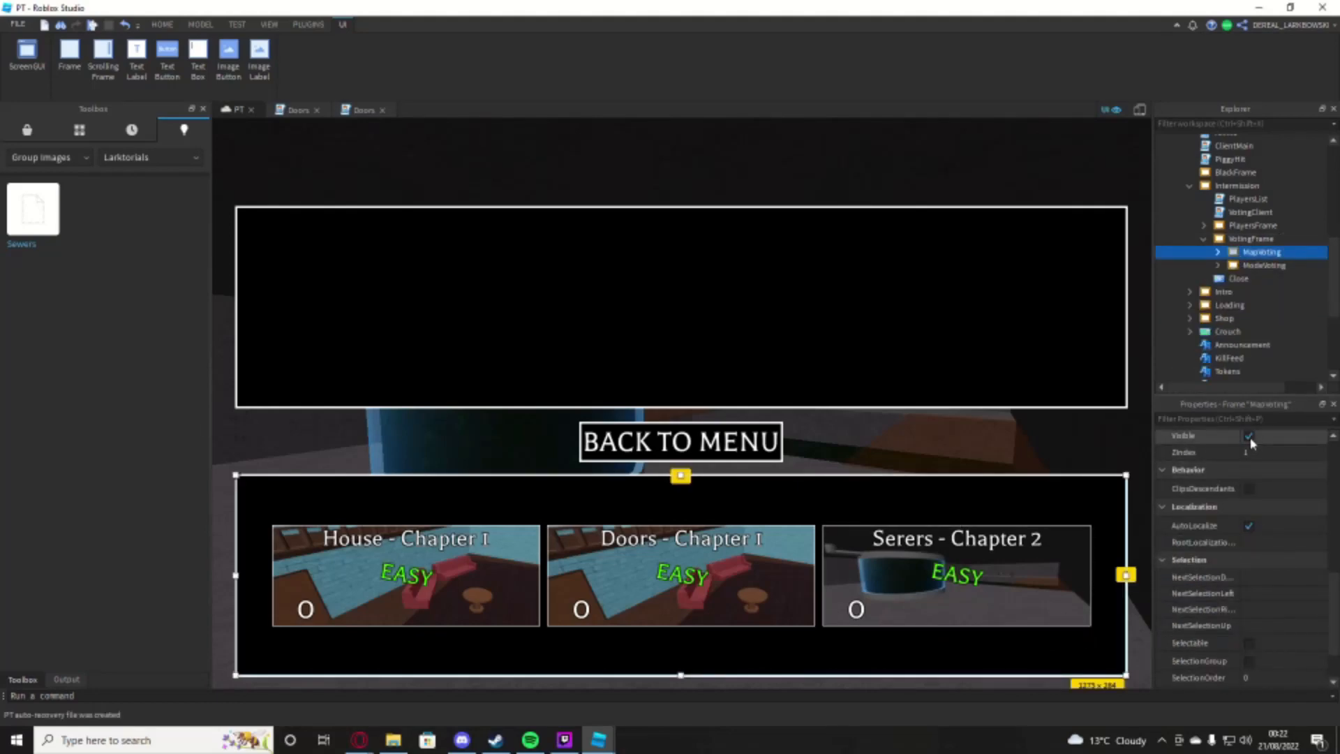
left_click(1249, 437)
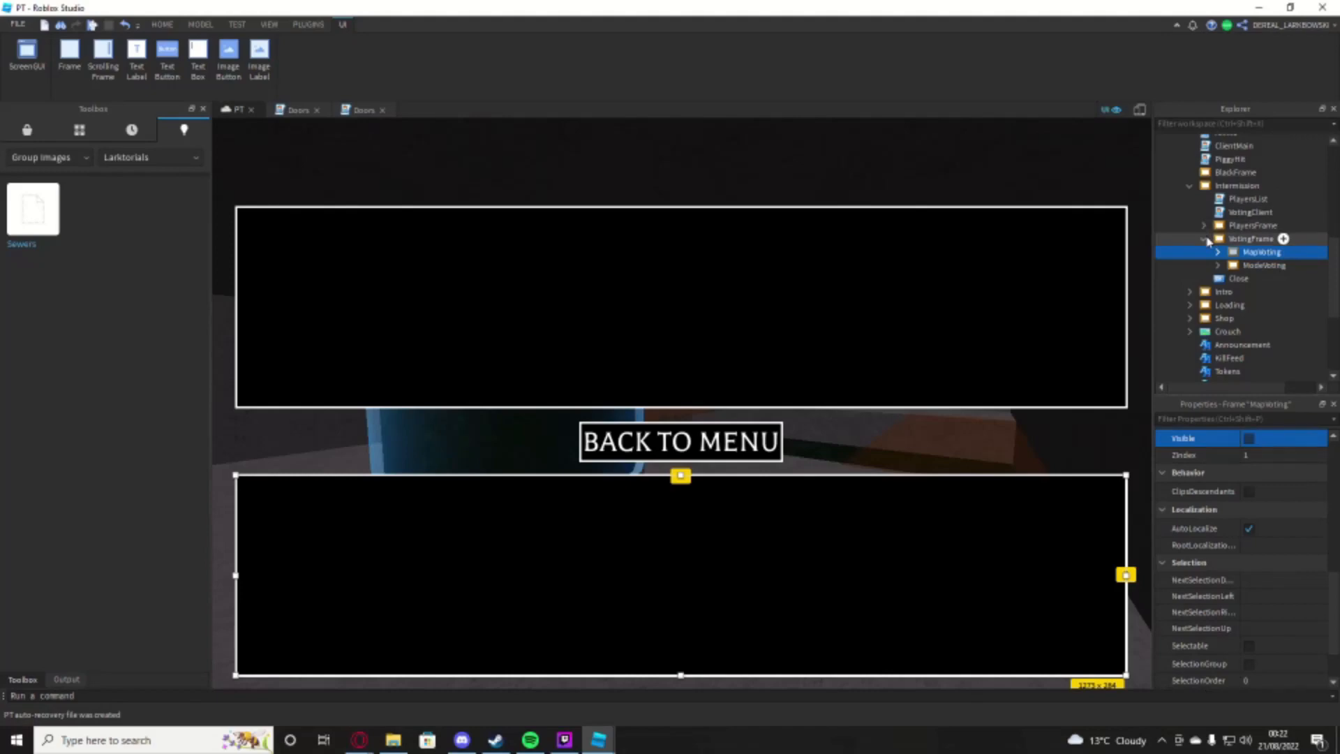
left_click(1191, 186)
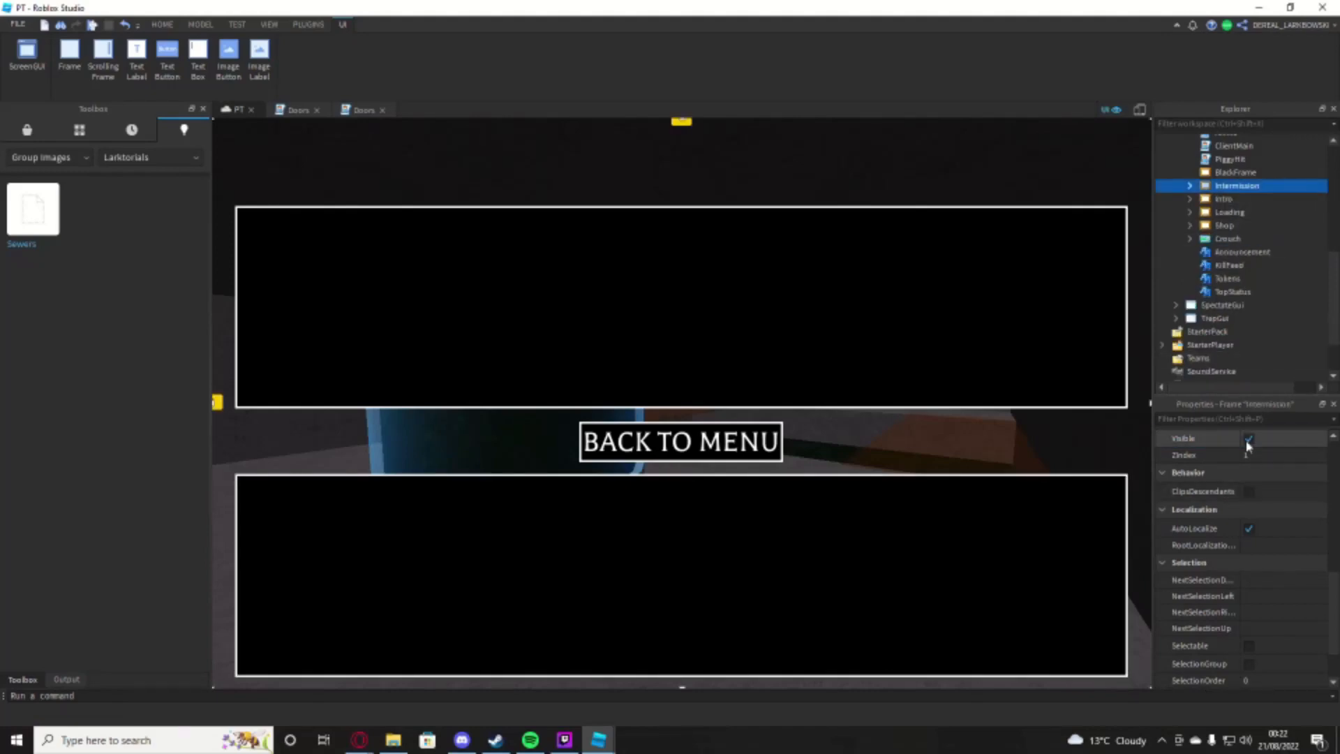
left_click(1249, 438)
right_click_drag(699, 291, 824, 342)
key("e")
left_click_drag(1336, 293, 1336, 238)
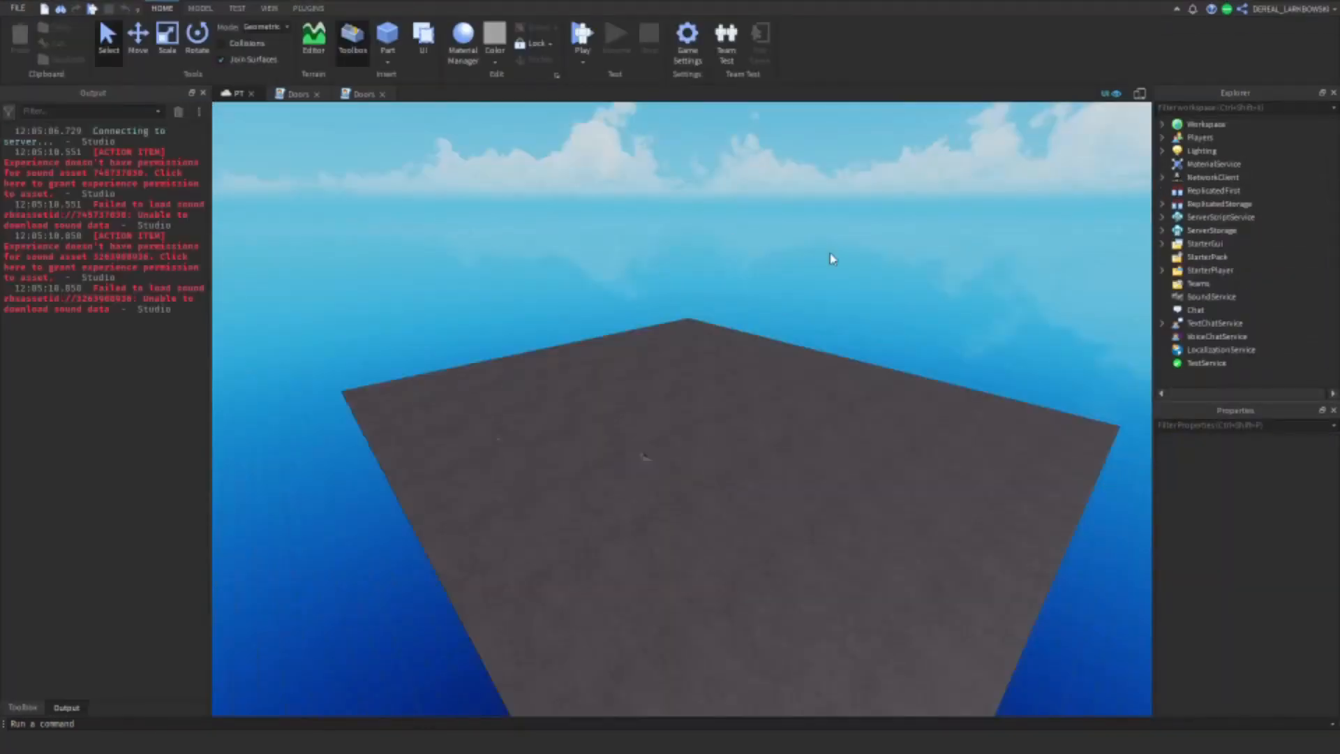
right_click_drag(815, 280, 840, 314)
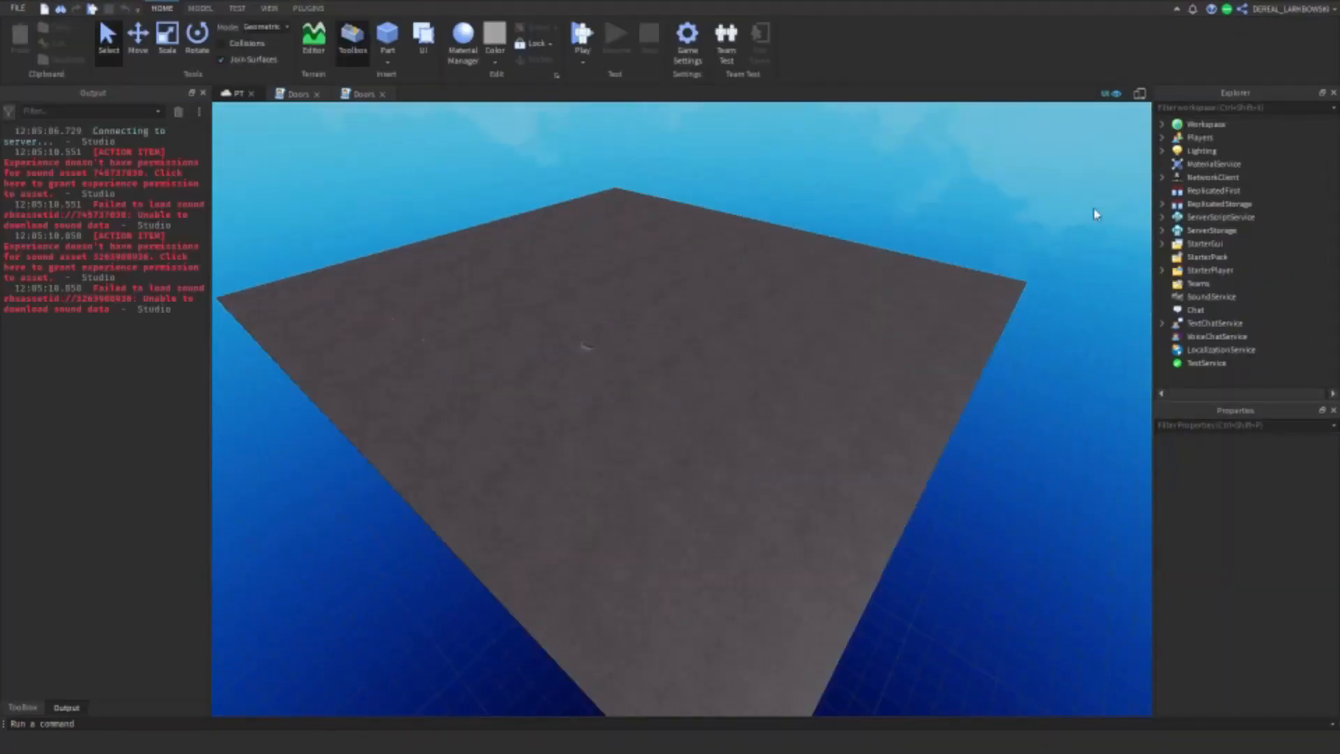
Step: Duplicate the HouseCutscene folder inside Workspace's CutsceneMaps folder
left_click(1162, 125)
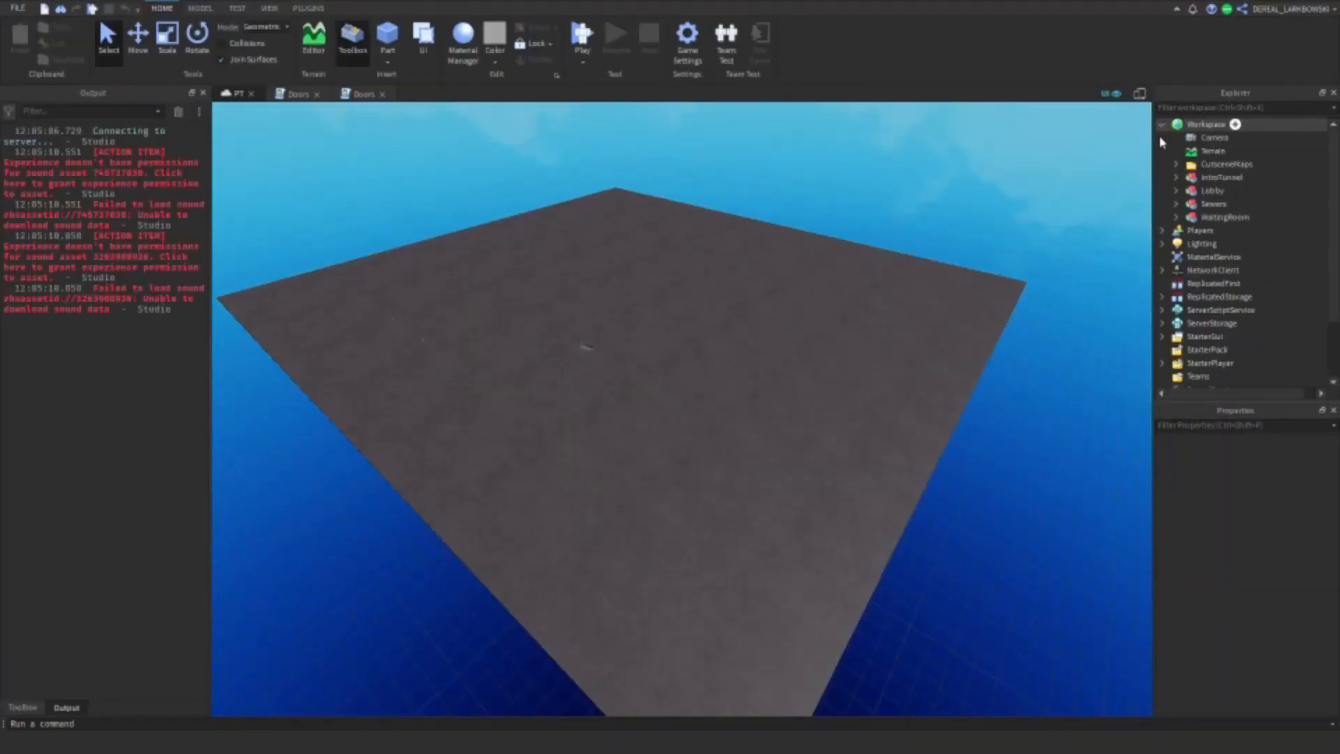
left_click(1177, 164)
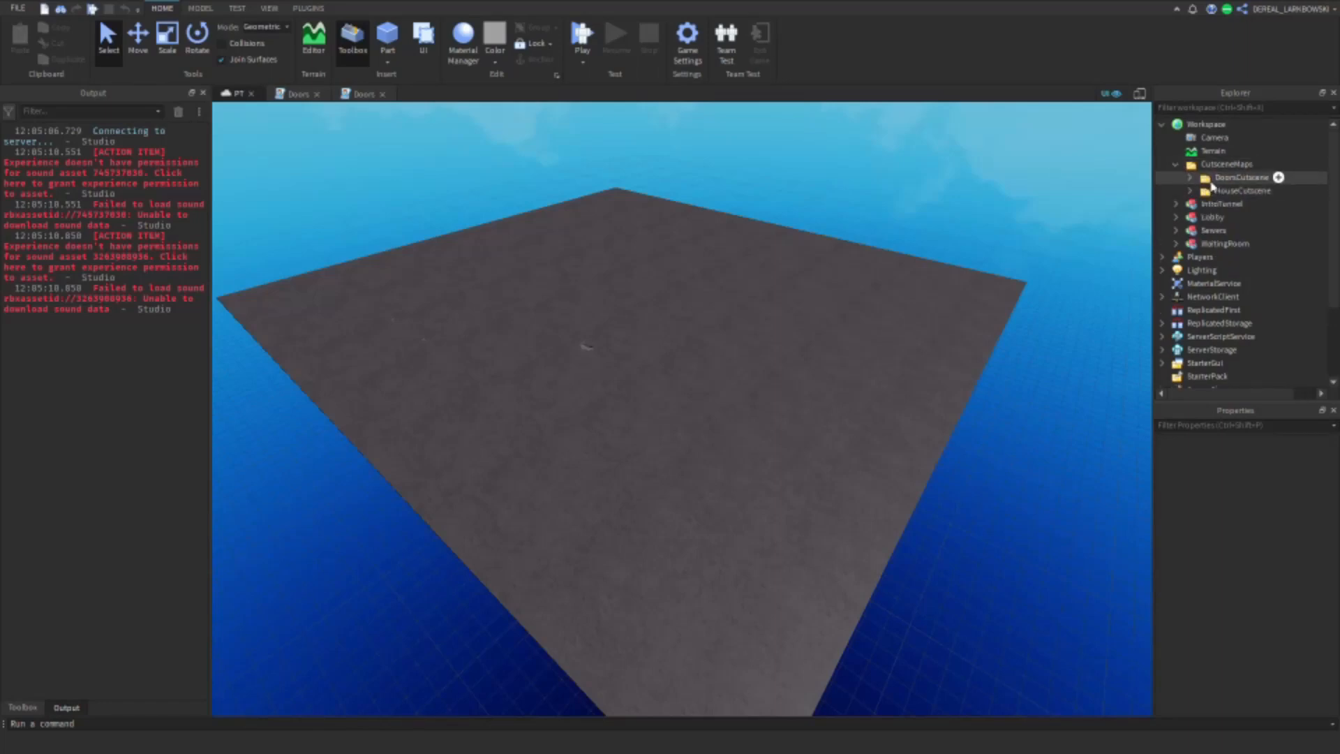
left_click(1215, 192)
key("ctrl+d")
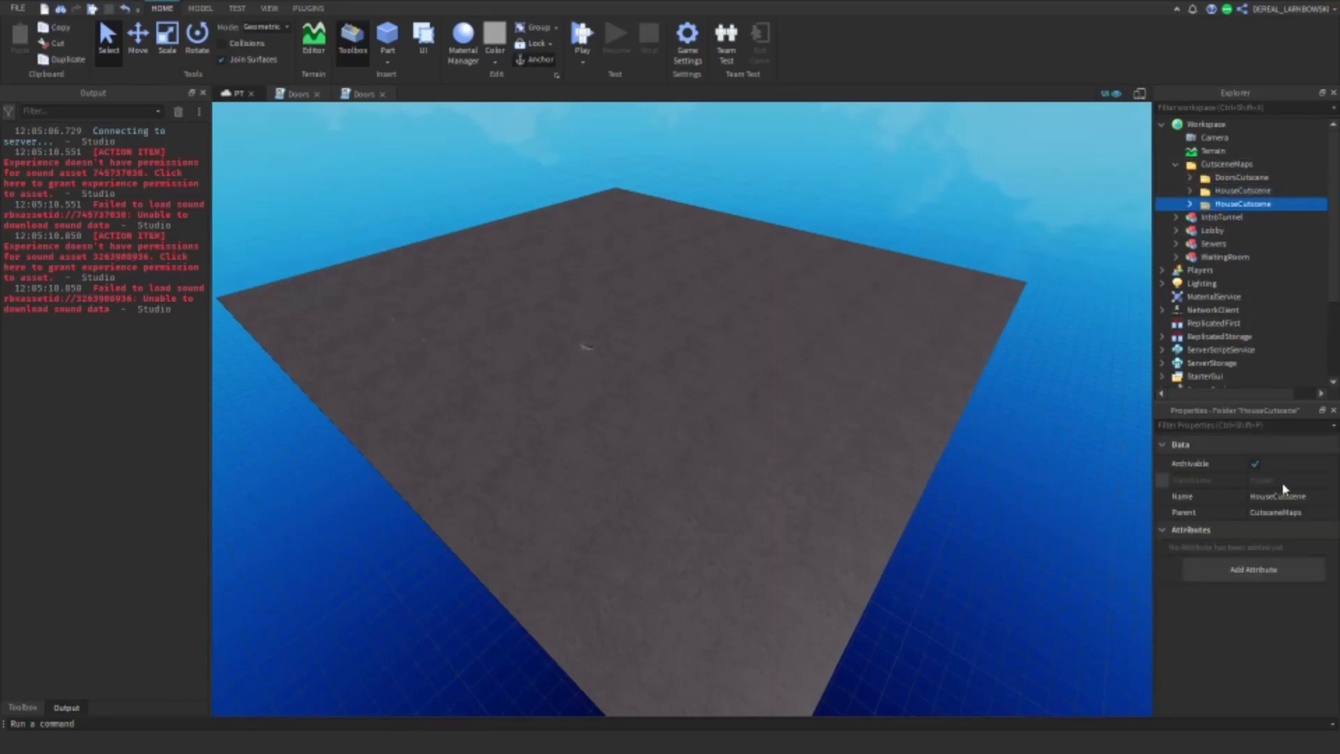
Step: Rename the duplicated HouseCutscene folder as SewersCutscene and delete the MainMap model from its Intro model
left_click(1312, 499)
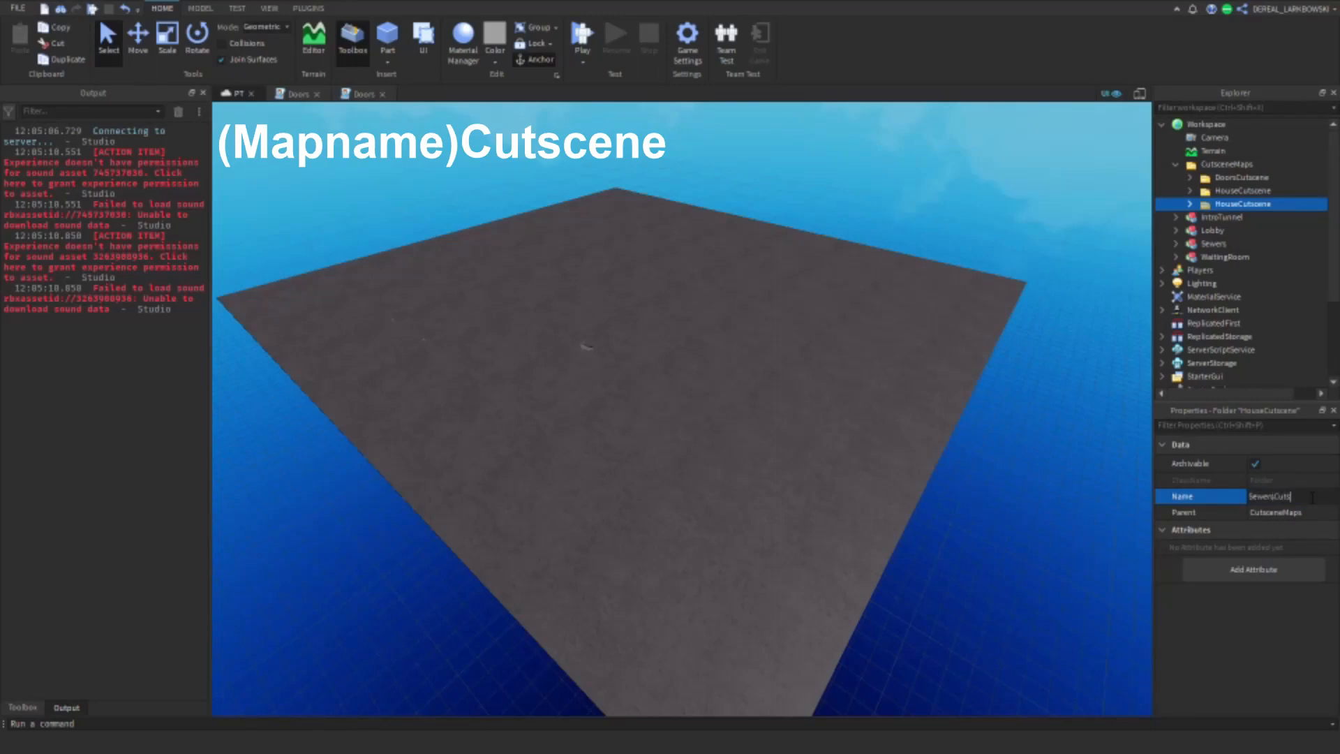
type("SewersCutscene")
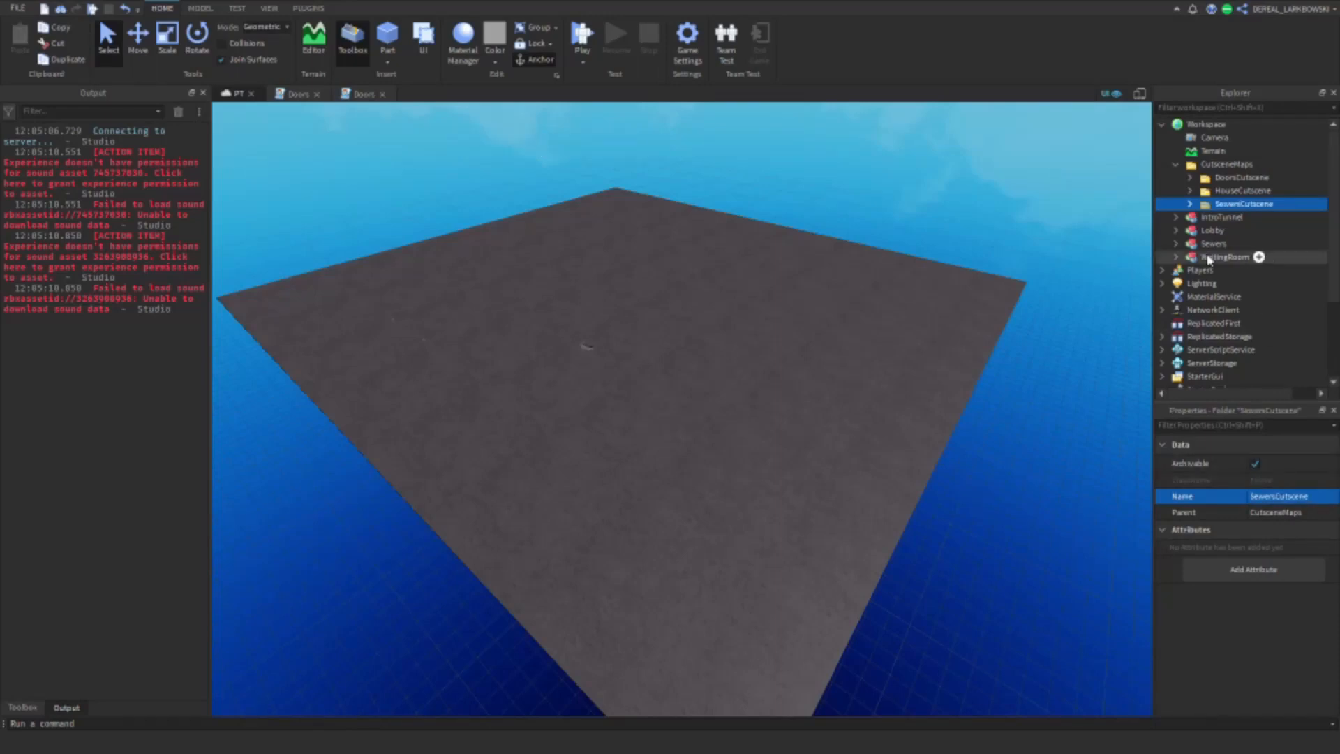
left_click(1189, 205)
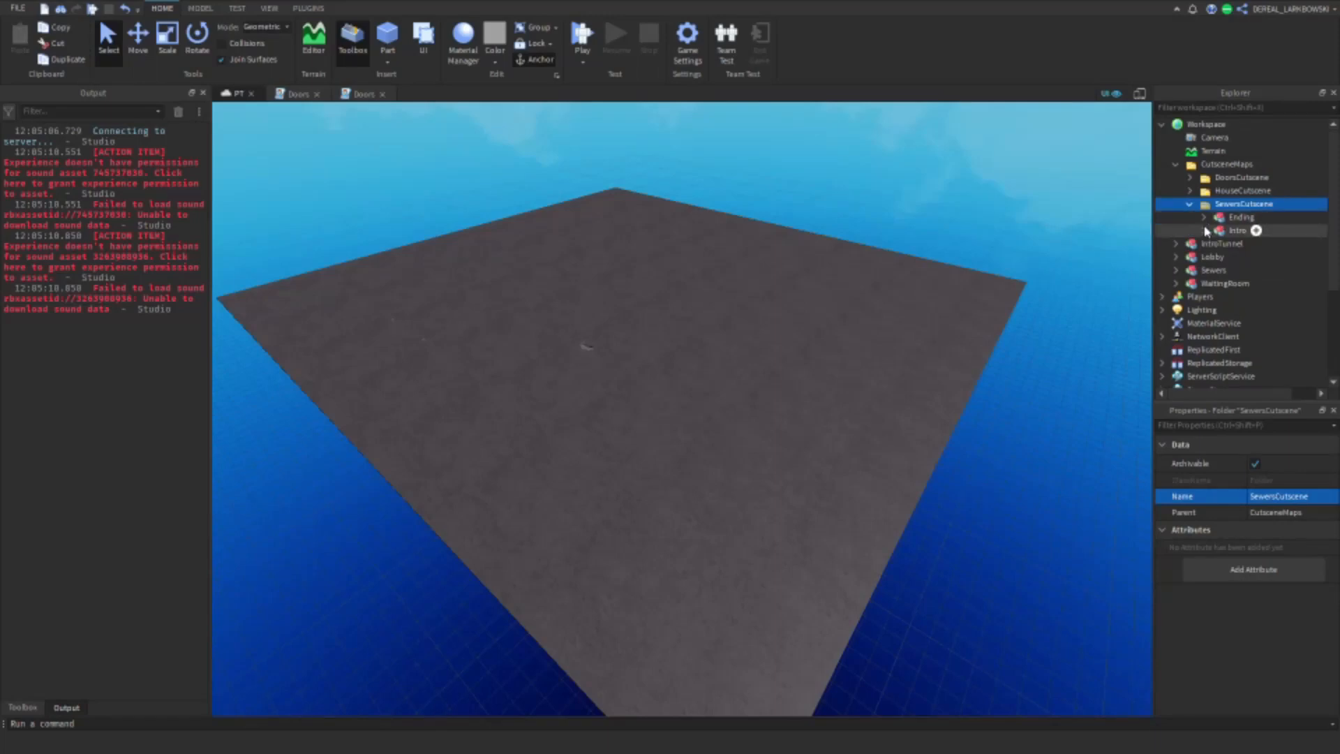
left_click(1205, 231)
left_click(1231, 258)
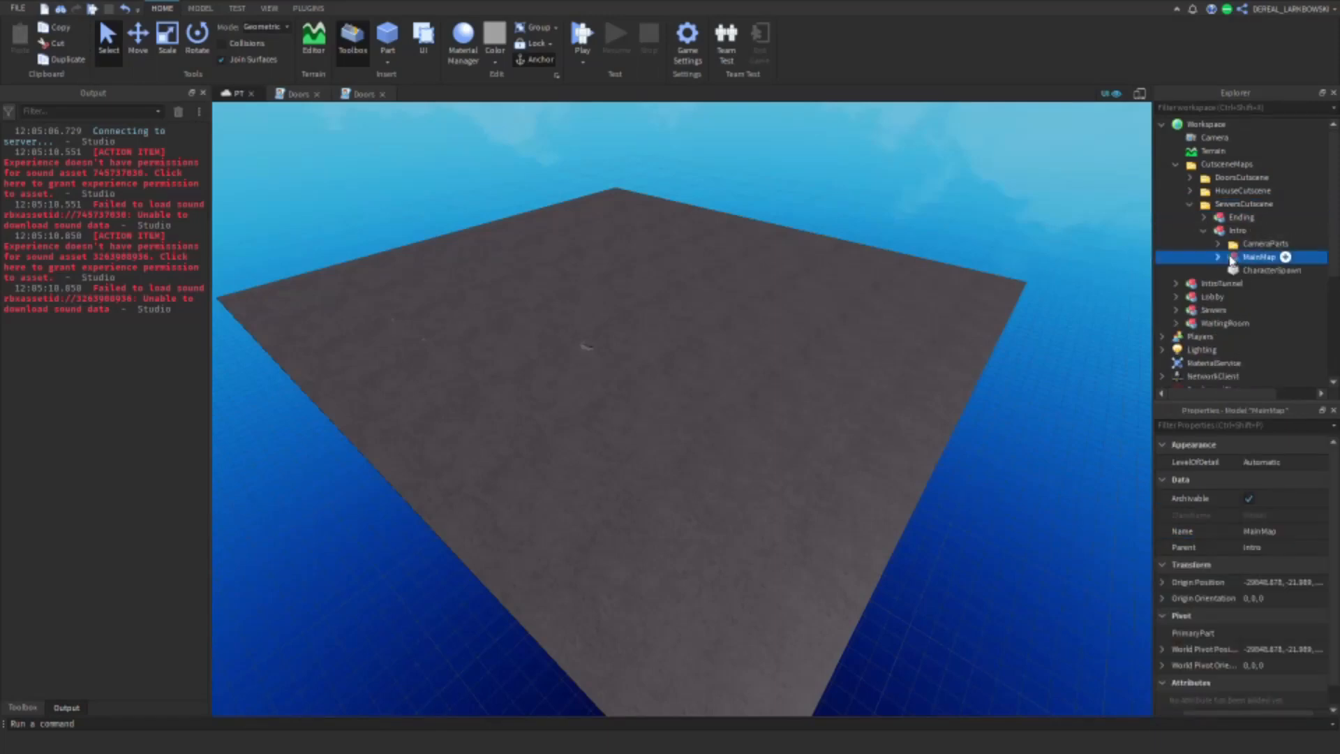
key("Delete")
Step: Move the Sewers model from Workspace into SewersCutscene's Intro model and rename it MainMap
left_click(940, 290)
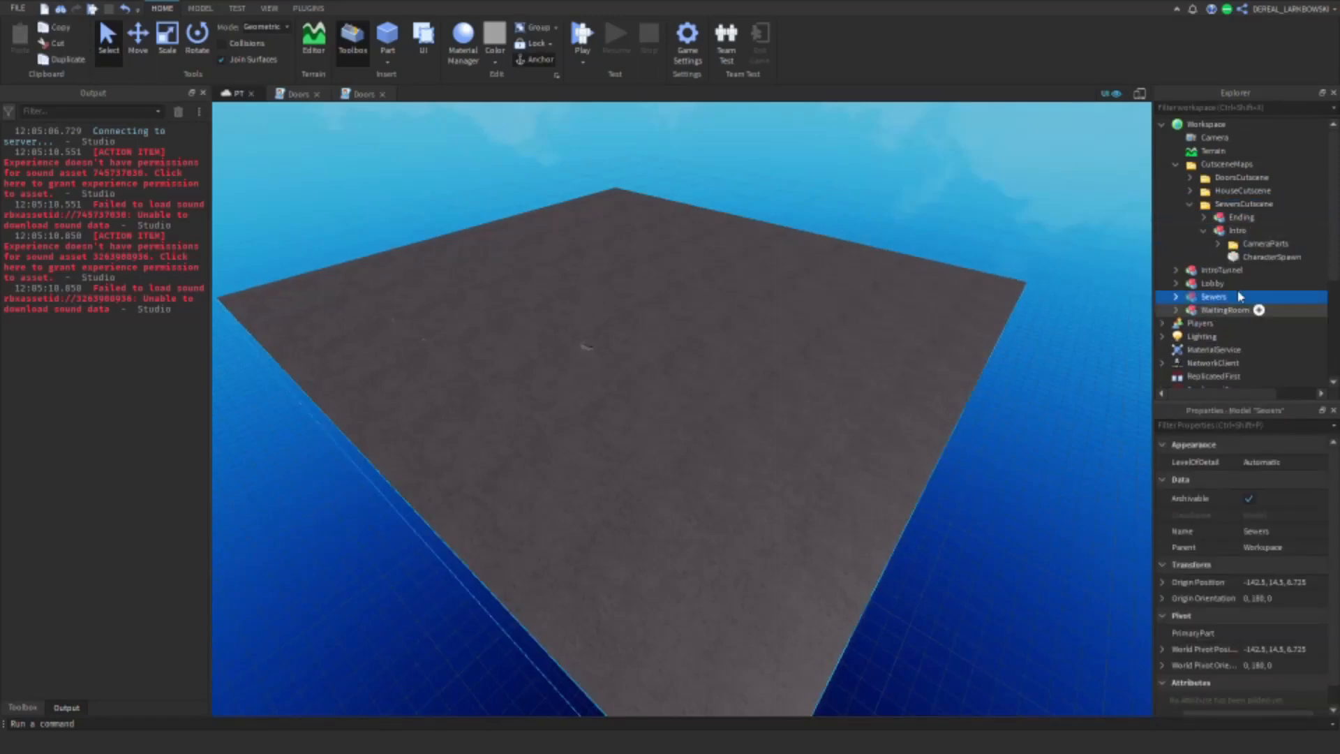
left_click_drag(1220, 300, 1269, 235)
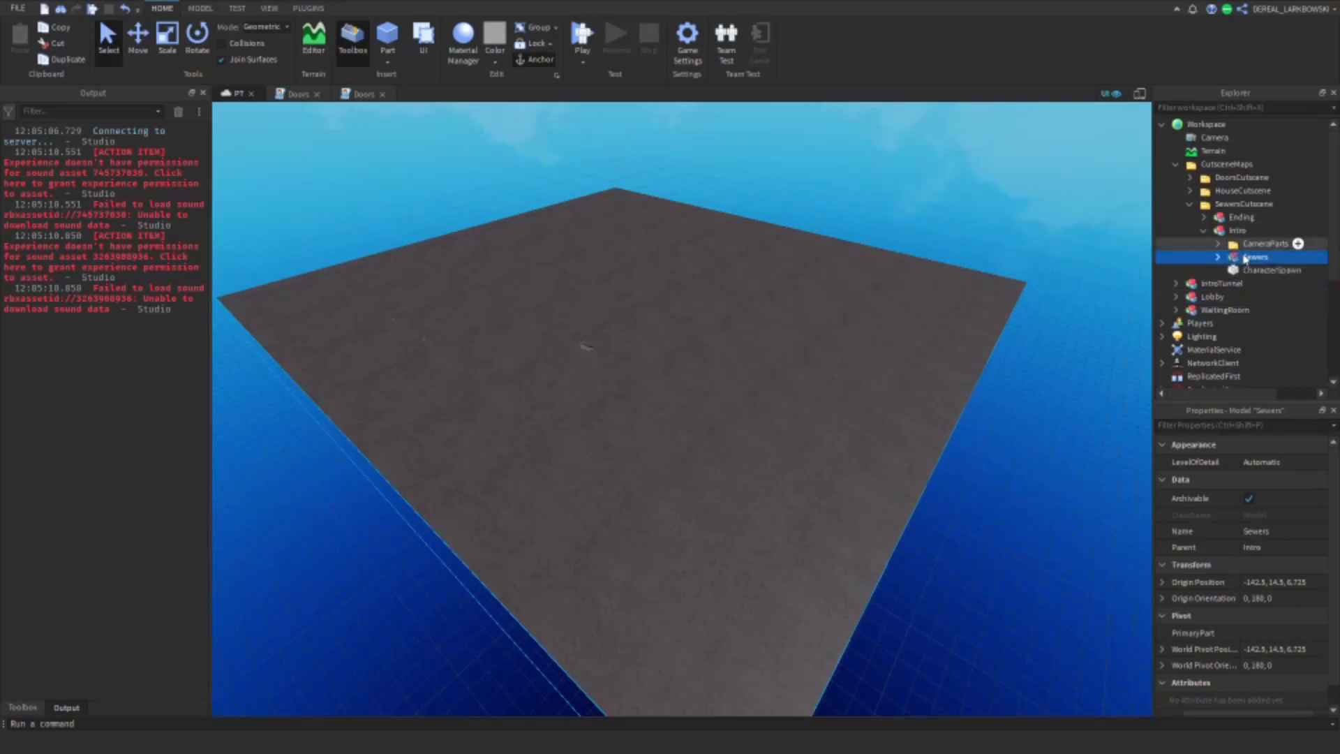
left_click(1296, 530)
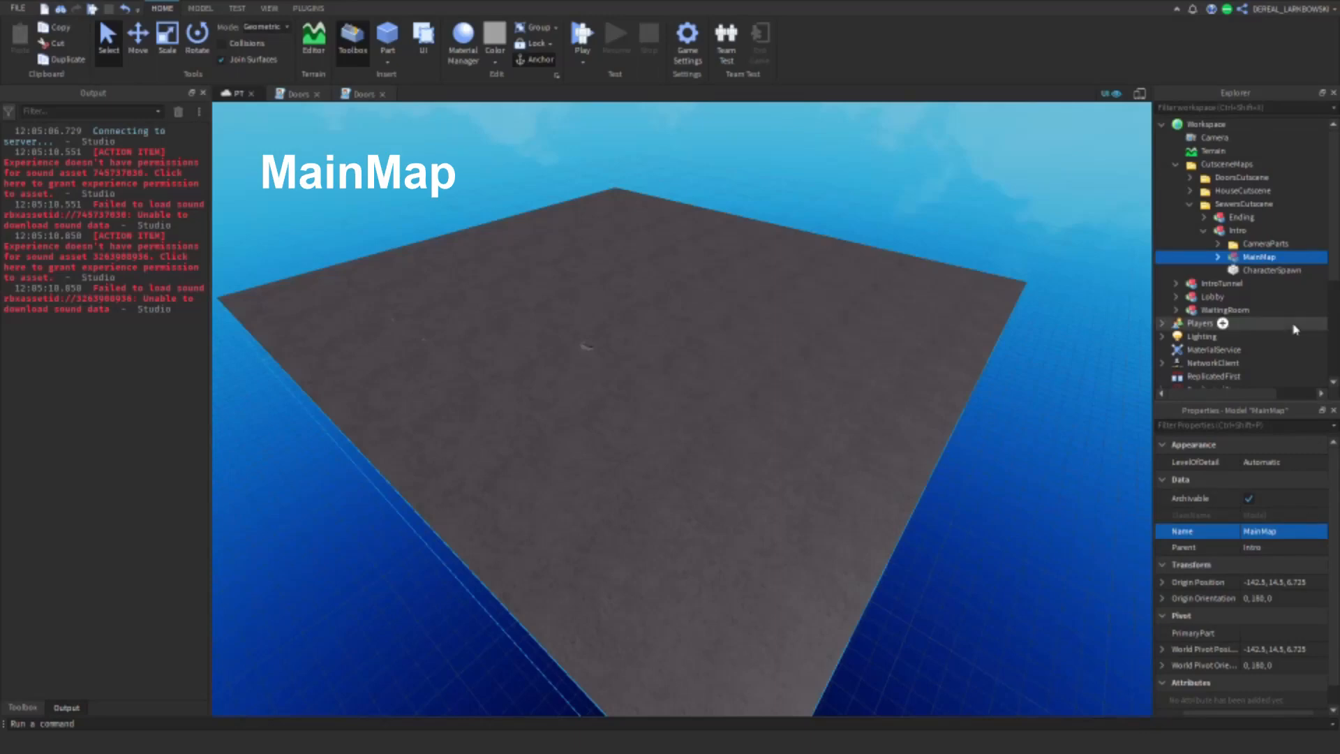
Step: Move CamPos1, CamPos2, CamPos3 and CharacterSpawn out of SewersCutscene's Intro model directly into Workspace
left_click(1247, 275)
key("f")
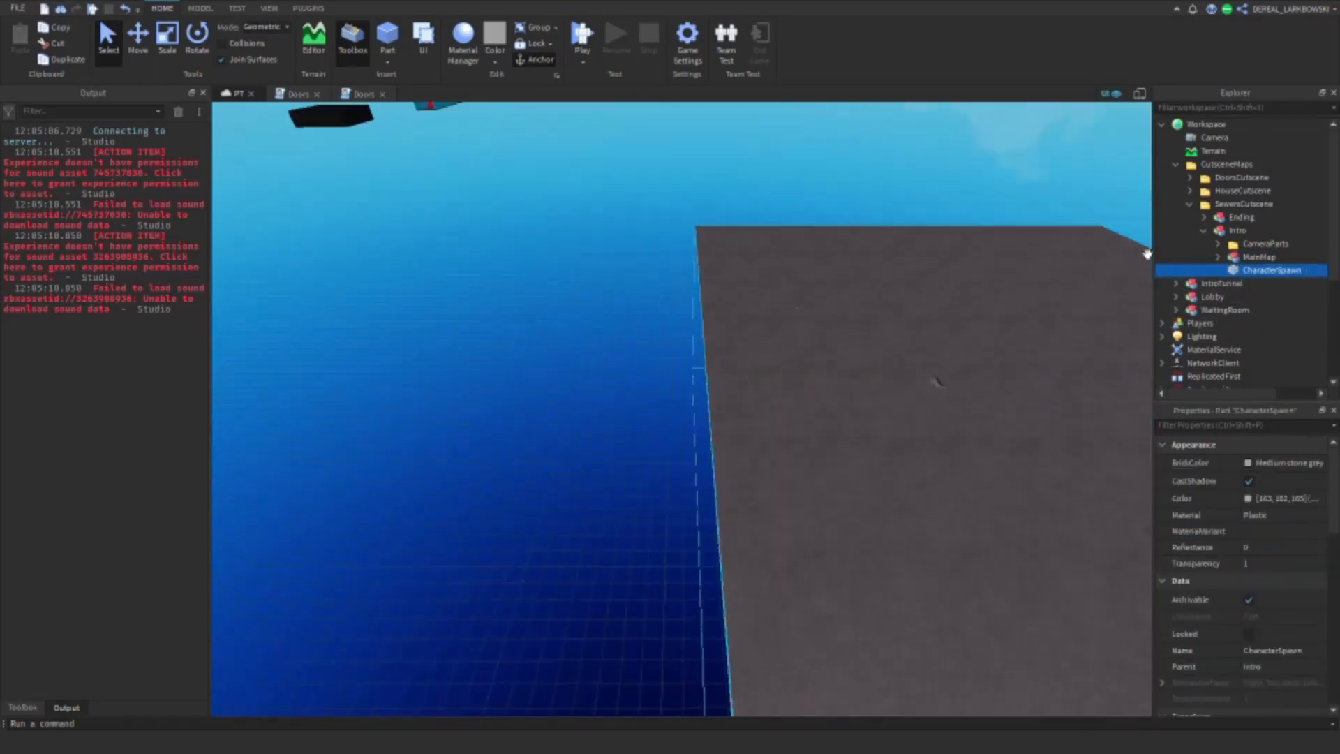
left_click(1217, 244)
left_click(1255, 257)
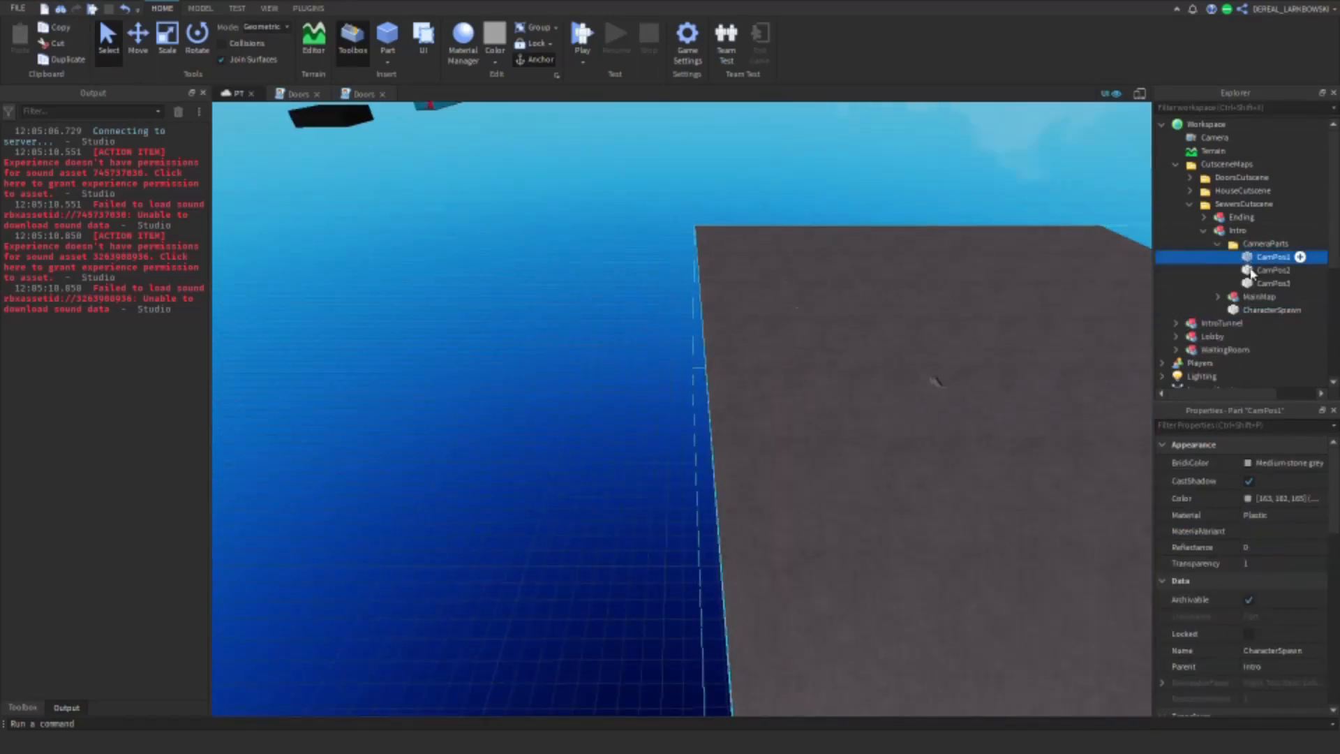
left_click(1257, 284, "shift")
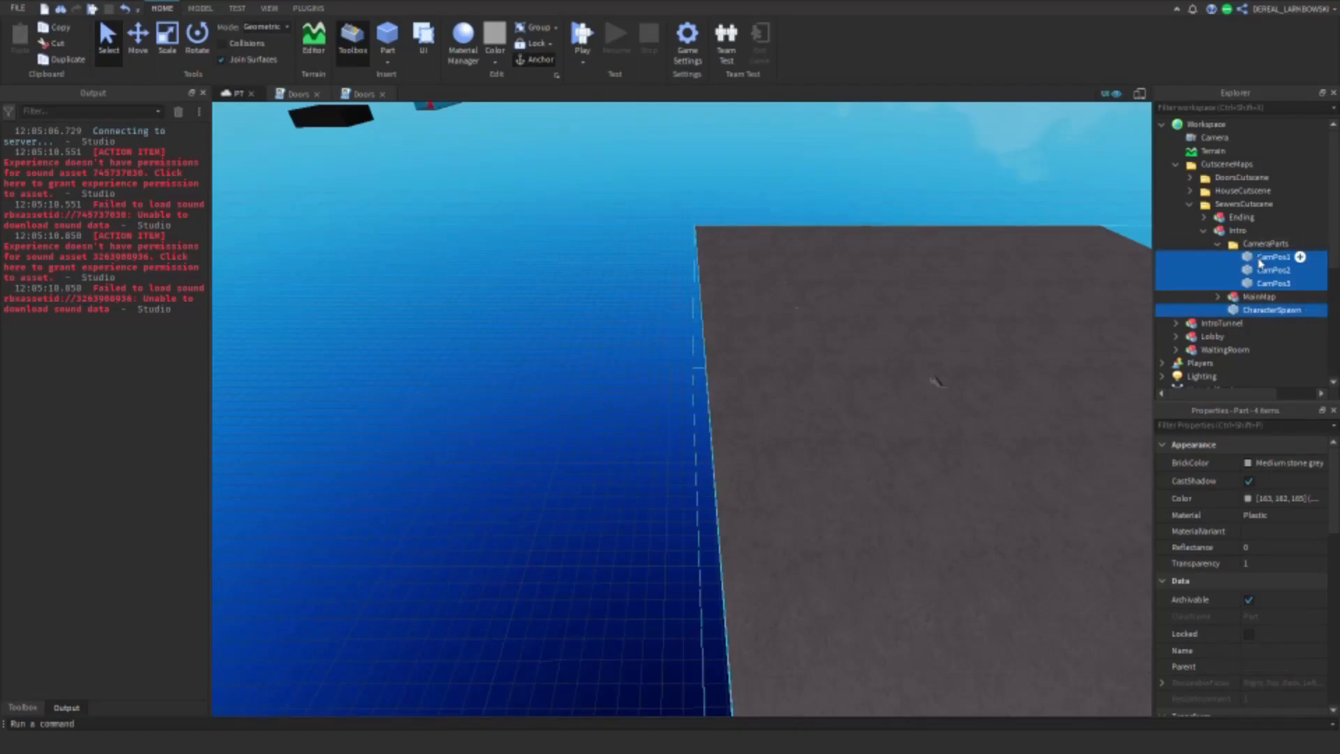
left_click_drag(1260, 263, 1206, 125)
Step: Set the Transparency of the three CamPos parts and CharacterSpawn to 0
key("f")
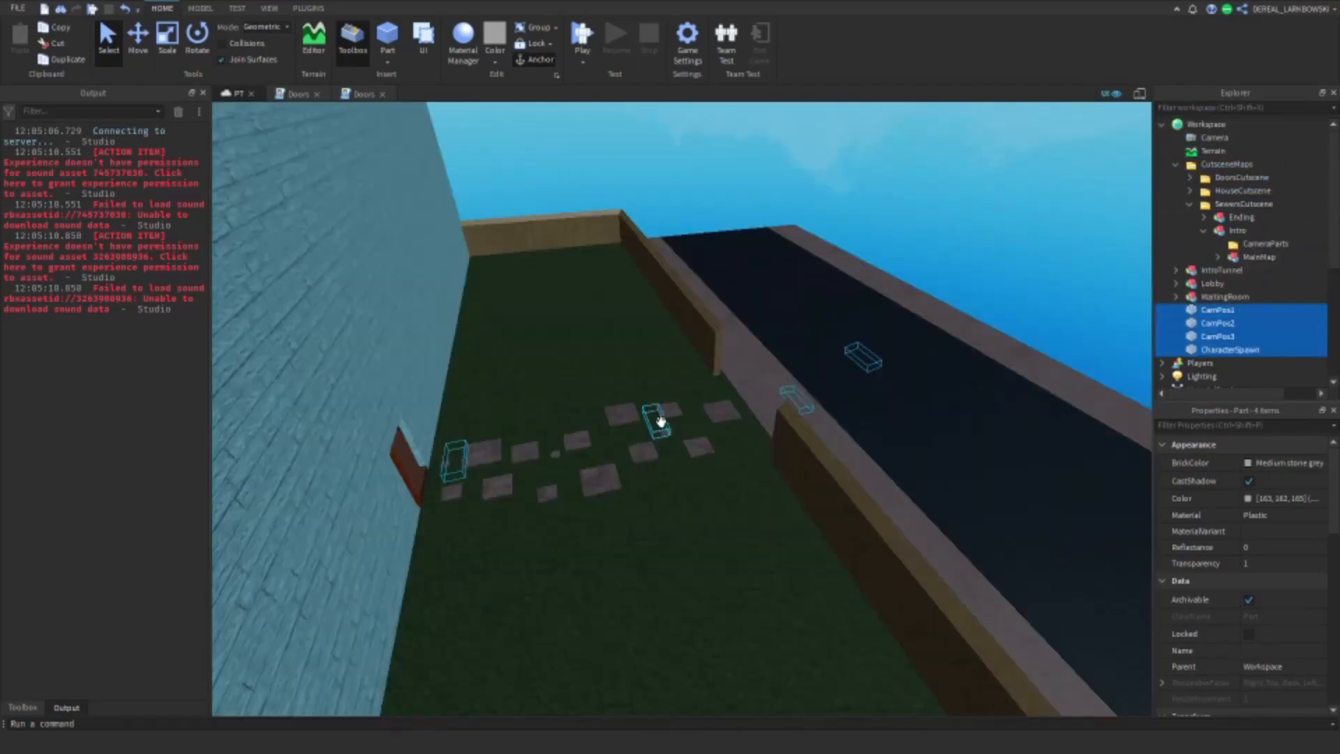
left_click_drag(659, 421, 725, 425)
right_click_drag(726, 425, 724, 425)
left_click_drag(724, 424, 727, 425)
right_click_drag(725, 425, 727, 424)
left_click_drag(727, 425, 727, 424)
right_click_drag(727, 425, 727, 425)
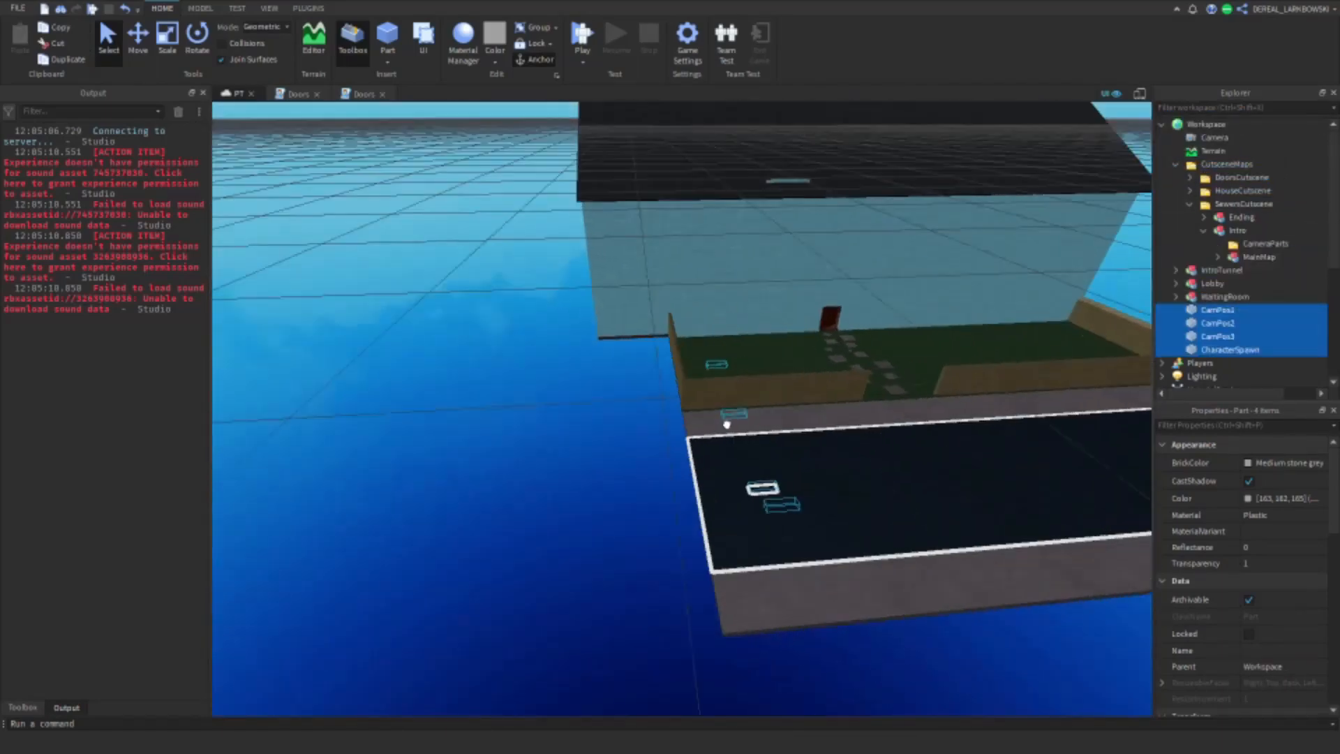
left_click_drag(727, 424, 726, 423)
right_click_drag(727, 425, 727, 423)
left_click_drag(727, 423, 727, 423)
left_click(1229, 259)
key("f")
left_click(1217, 312)
left_click(1221, 349, "shift")
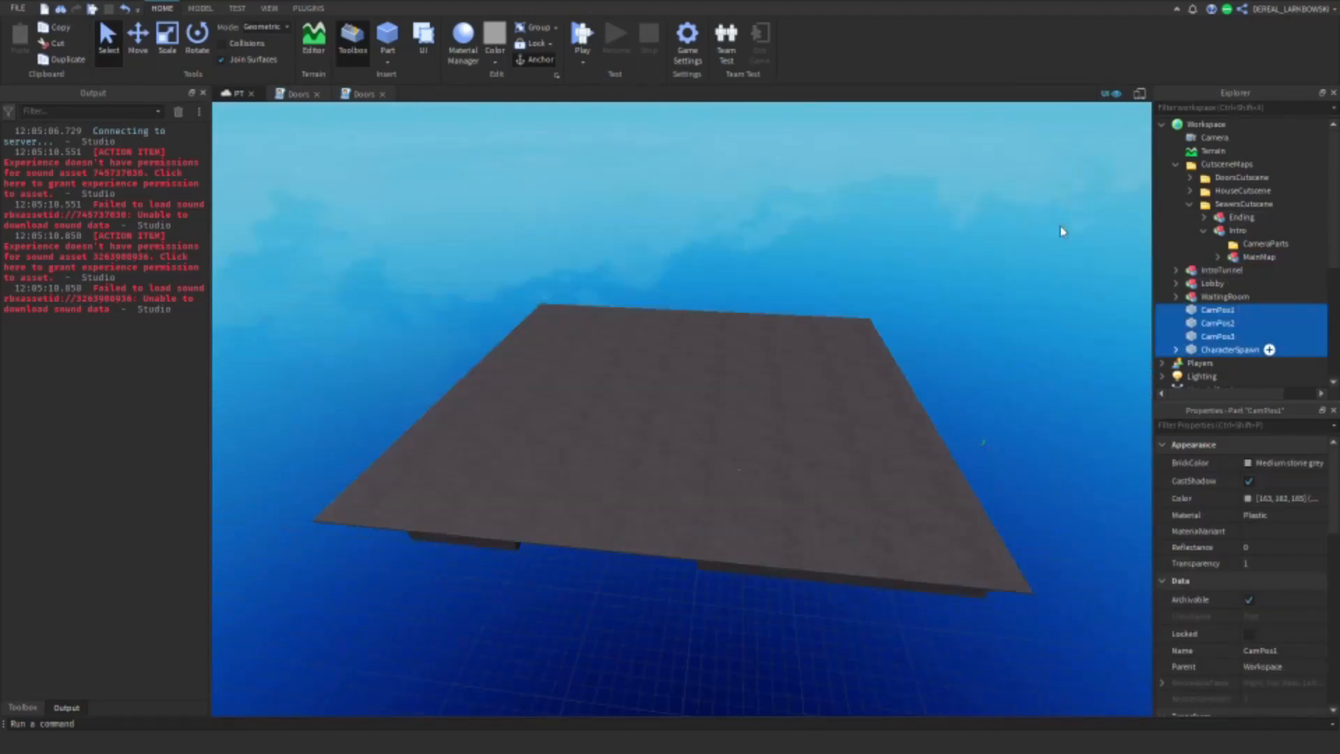
left_click(138, 42)
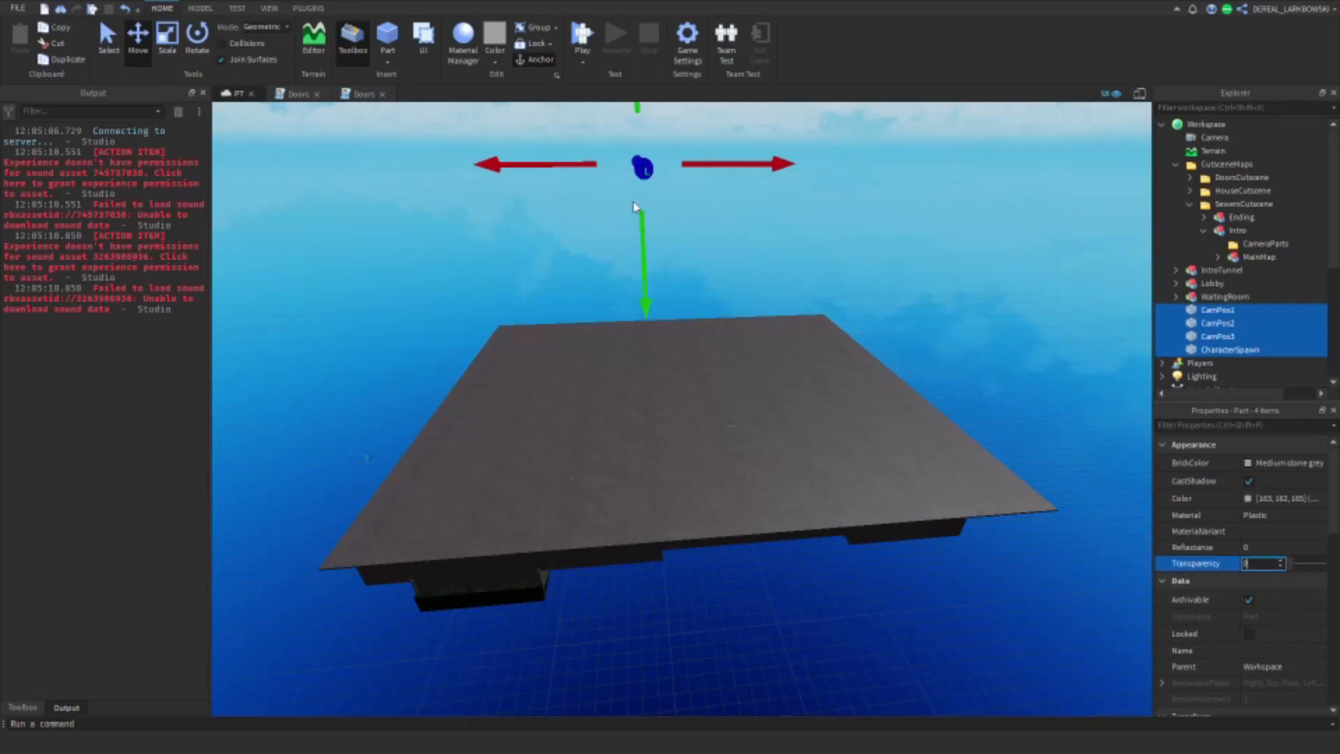
left_click(667, 225)
Step: Move the three CamPos parts and CharacterSpawn together onto the large grey top surface of the Sewers map
left_click(1202, 349)
left_click(1203, 310, "shift")
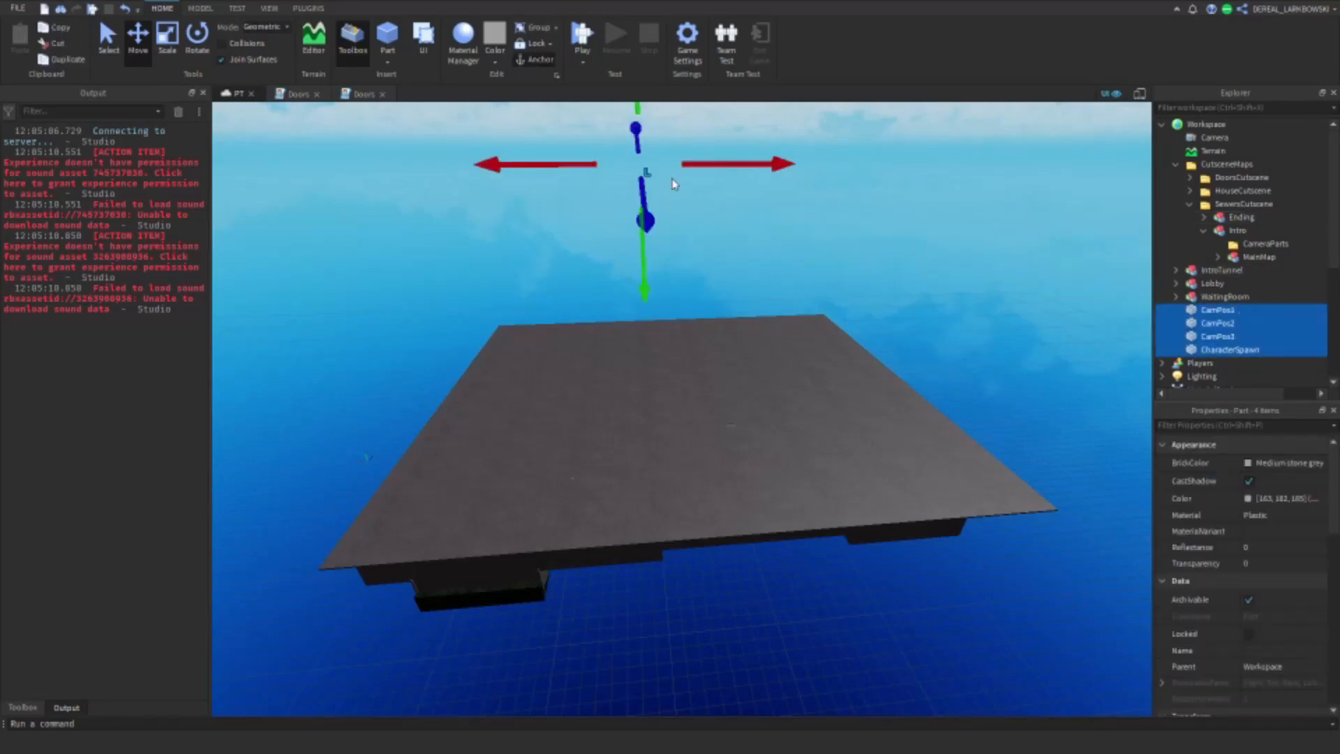
right_click_drag(667, 205, 502, 212)
left_click_drag(306, 238, 365, 236)
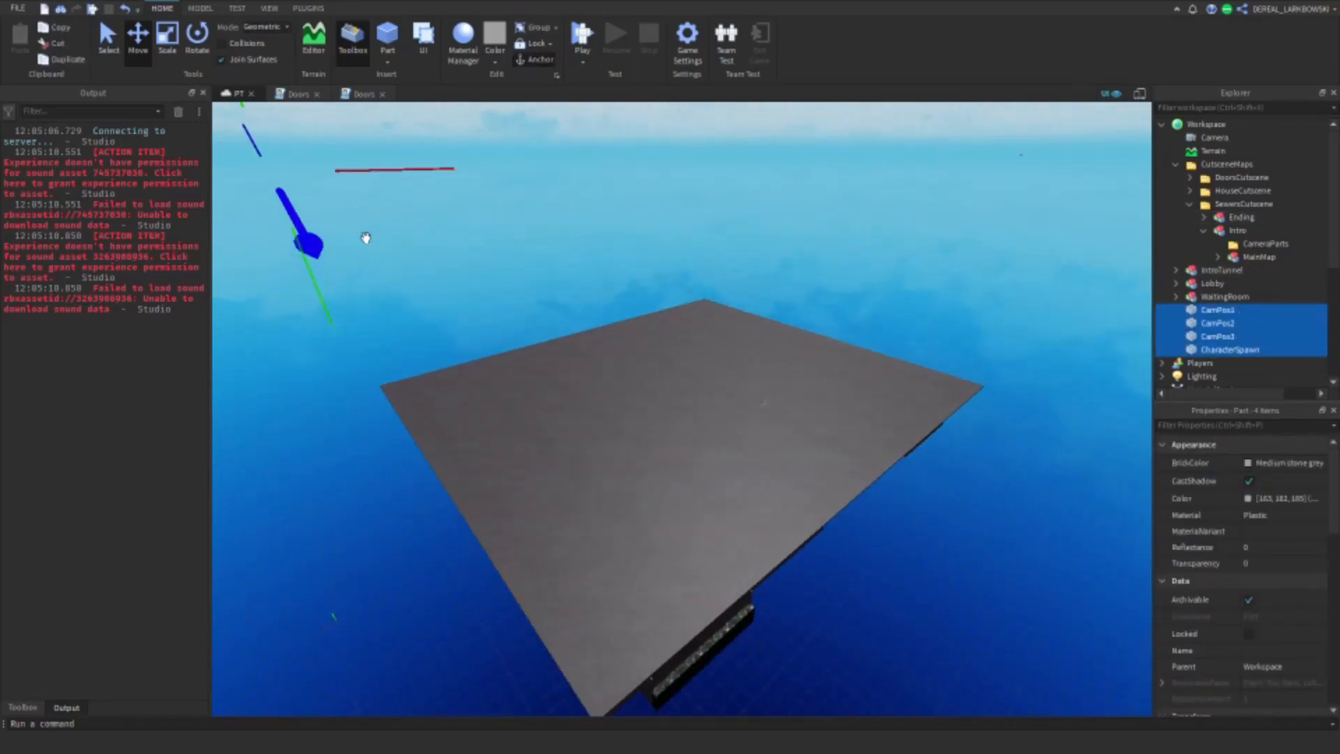
right_click_drag(365, 237, 404, 251)
key("a")
right_click_drag(509, 335, 511, 332)
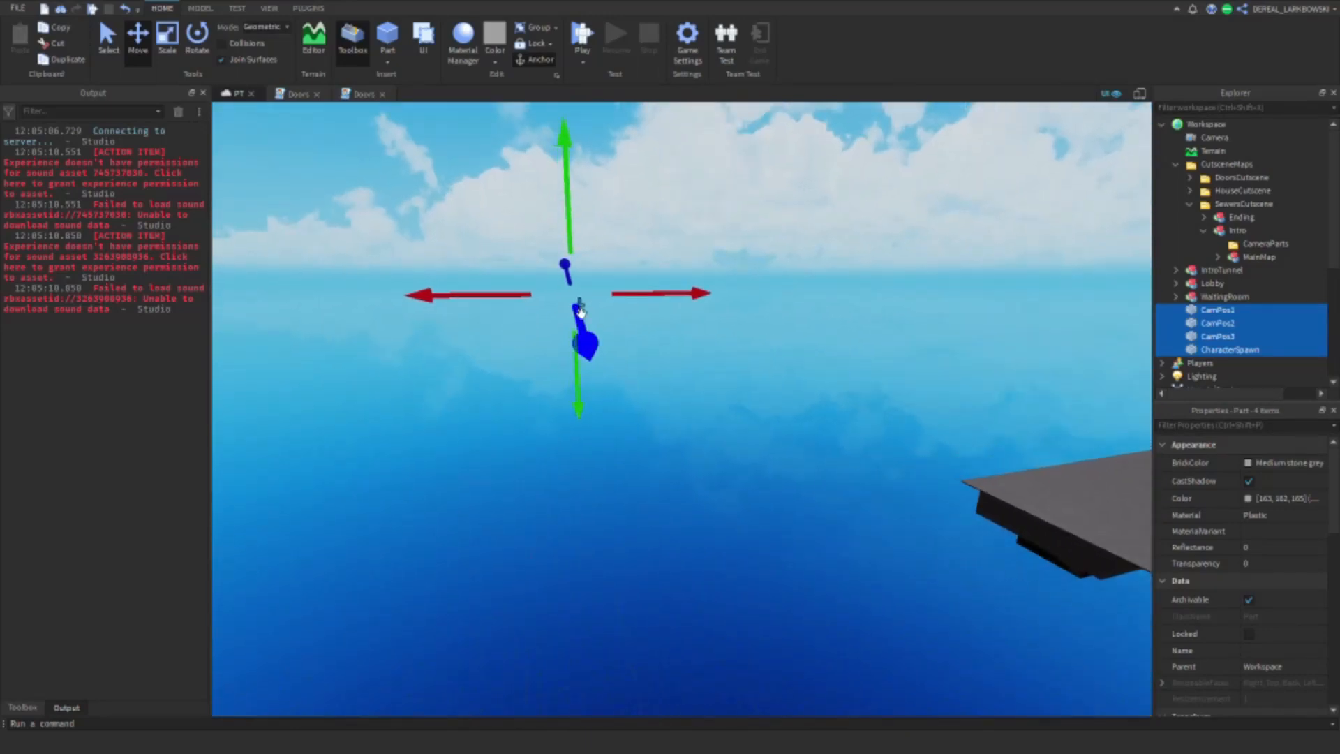
left_click_drag(578, 311, 687, 569)
left_click_drag(636, 462, 654, 425)
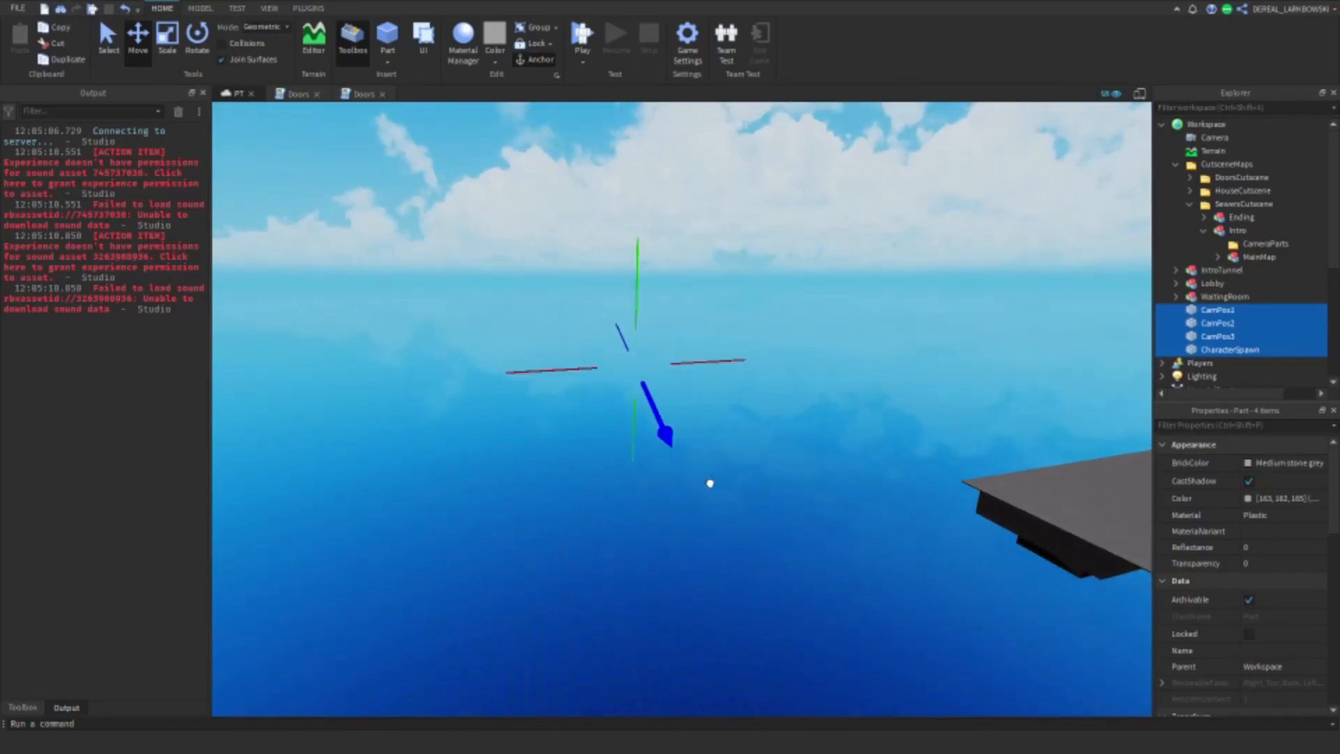
right_click_drag(710, 483, 828, 569)
left_click_drag(634, 515, 527, 454)
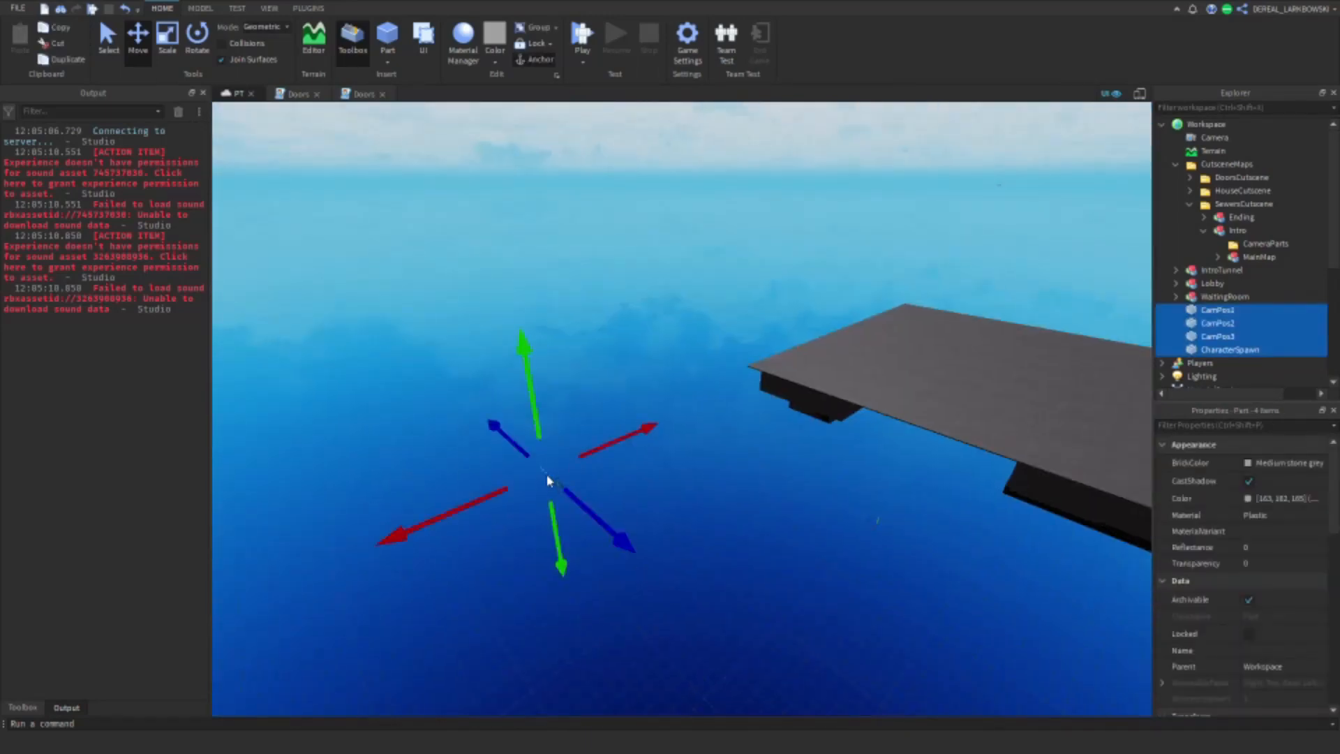
key("f")
right_click_drag(641, 504, 645, 467)
left_click_drag(548, 454, 547, 453)
right_click_drag(548, 454, 547, 452)
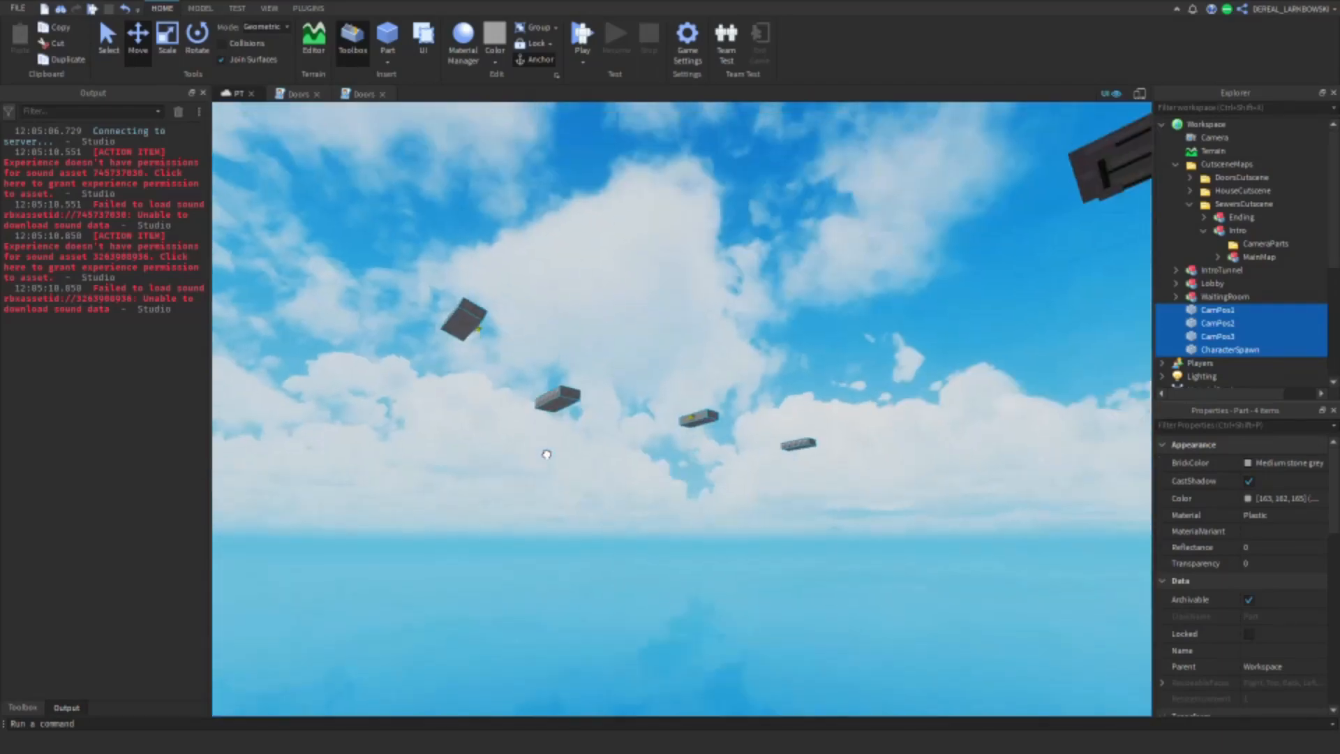
left_click_drag(548, 452, 879, 301)
key("f")
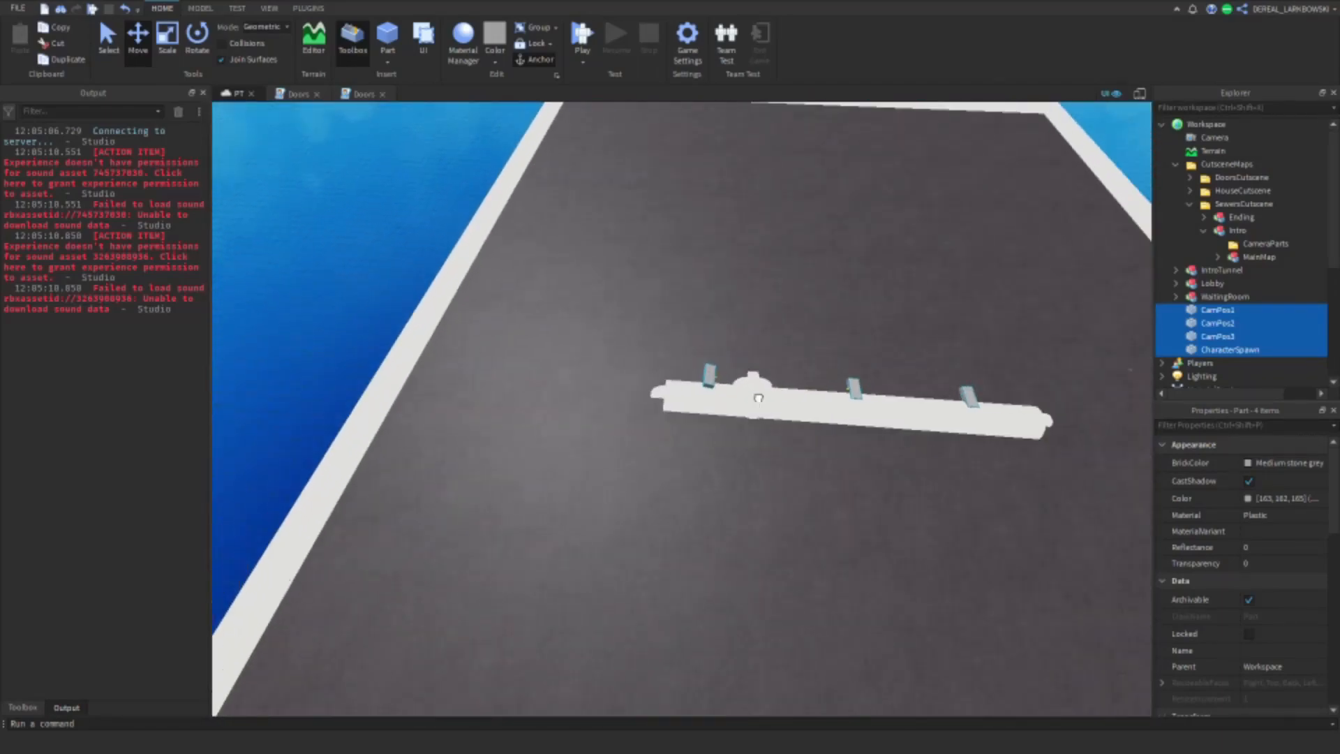
Step: Move only the CharacterSpawn part inside the Sewers map, onto the grey walkway near the wooden door
left_click(886, 252)
scroll(889, 251, "up", 2)
right_click_drag(888, 252, 646, 290)
scroll(542, 470, "up", 4)
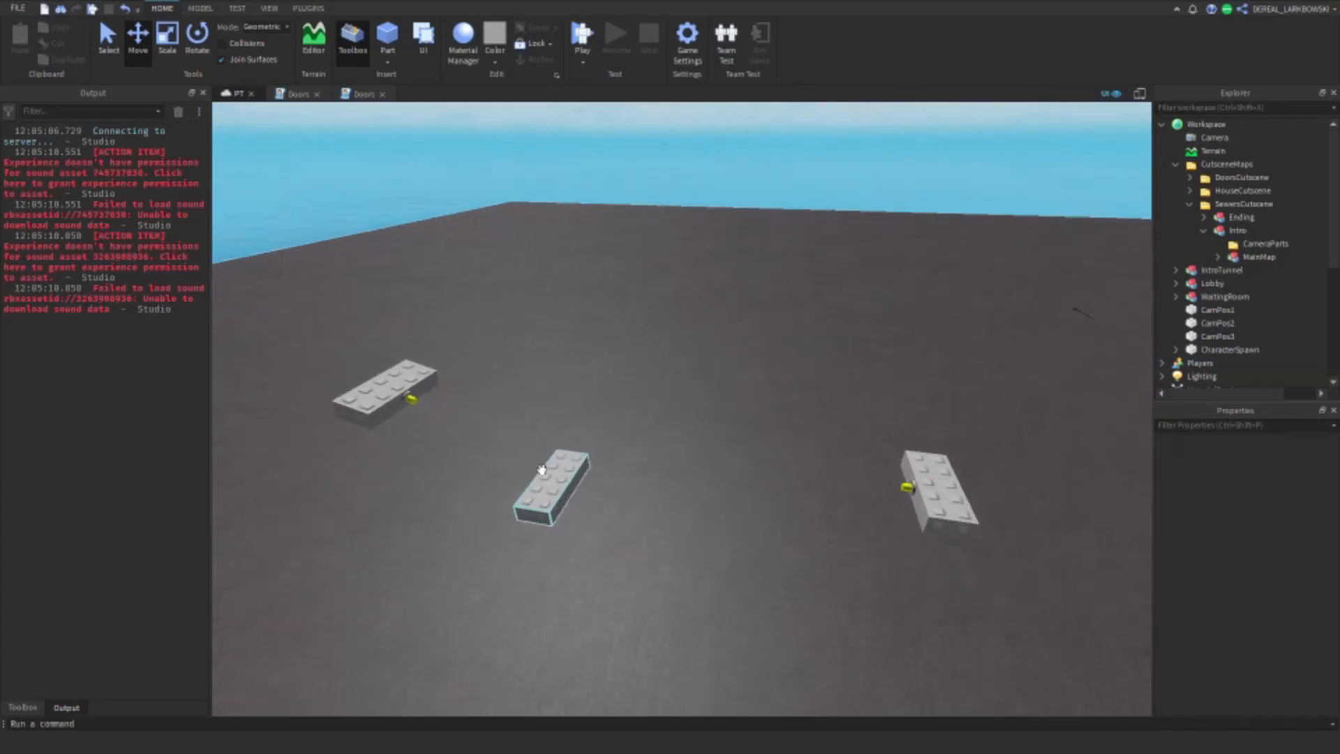
left_click(548, 490)
key("f")
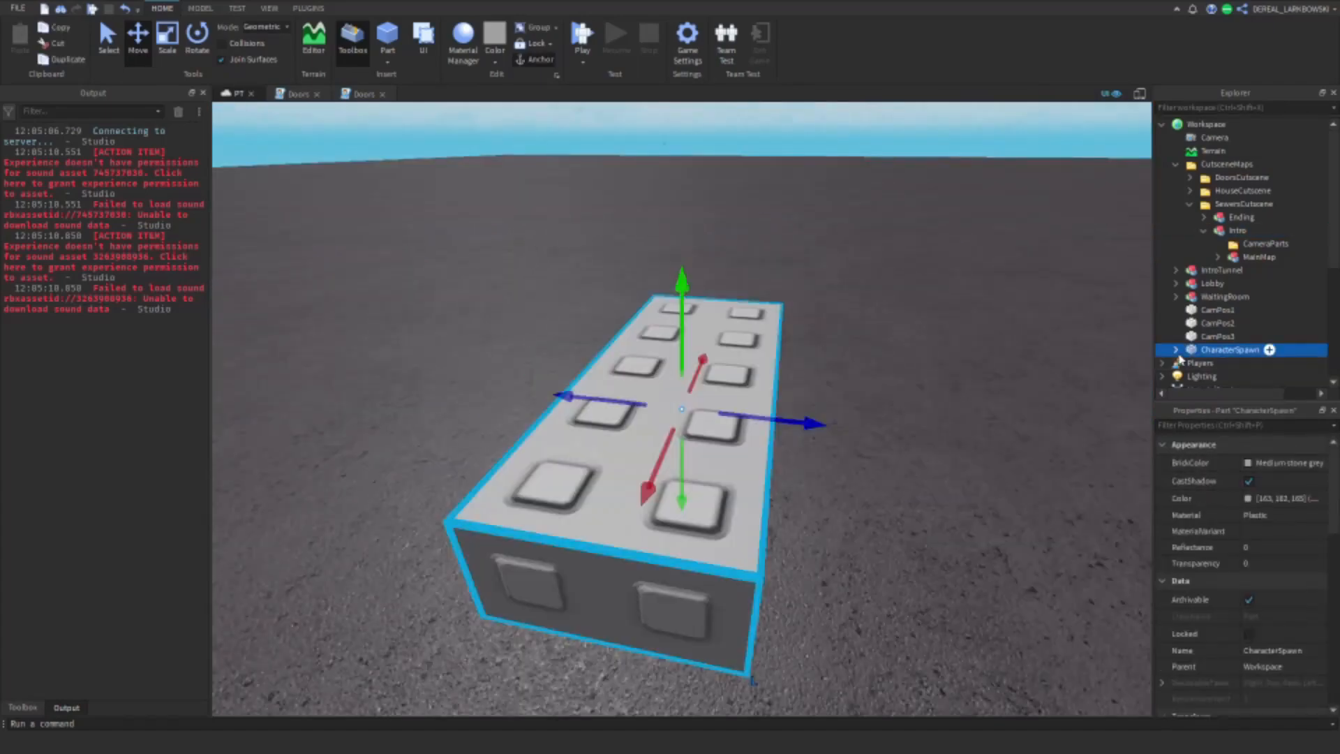
scroll(1308, 450, "down", 5)
scroll(716, 533, "up", 10)
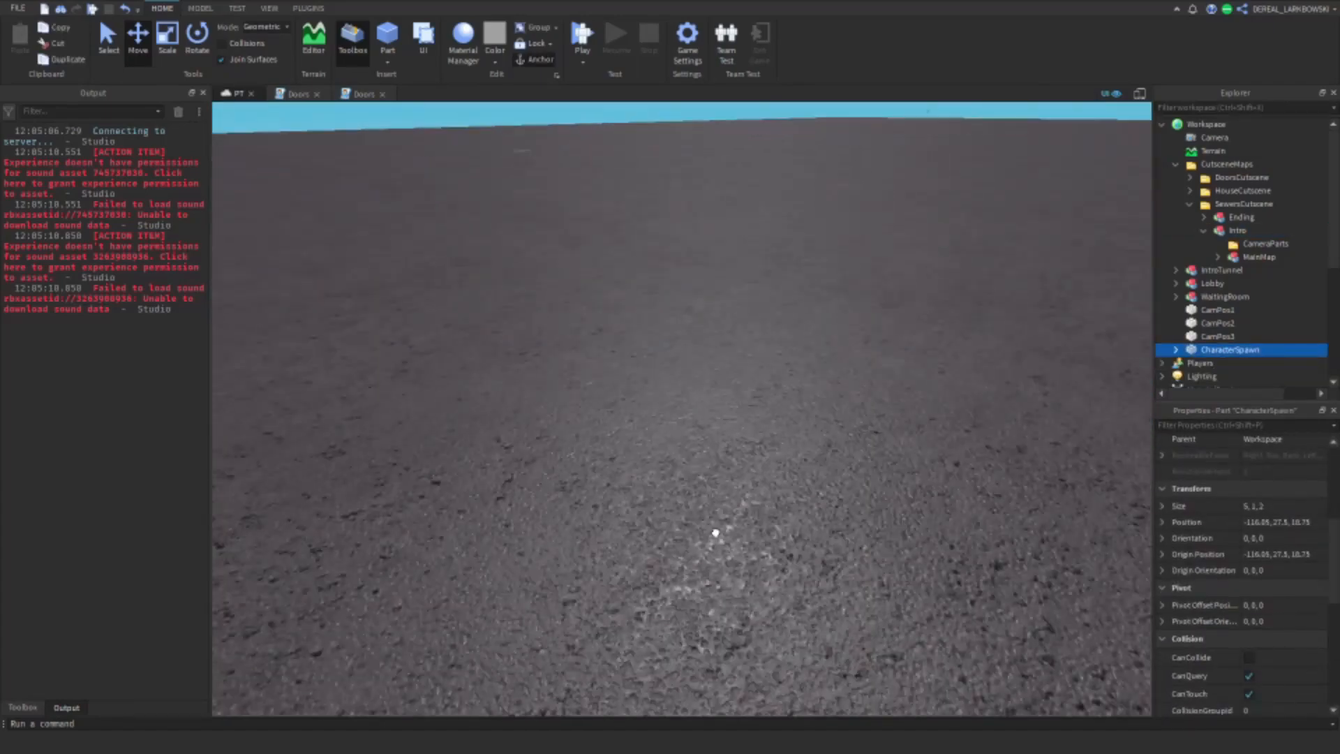
scroll(715, 533, "down", 10)
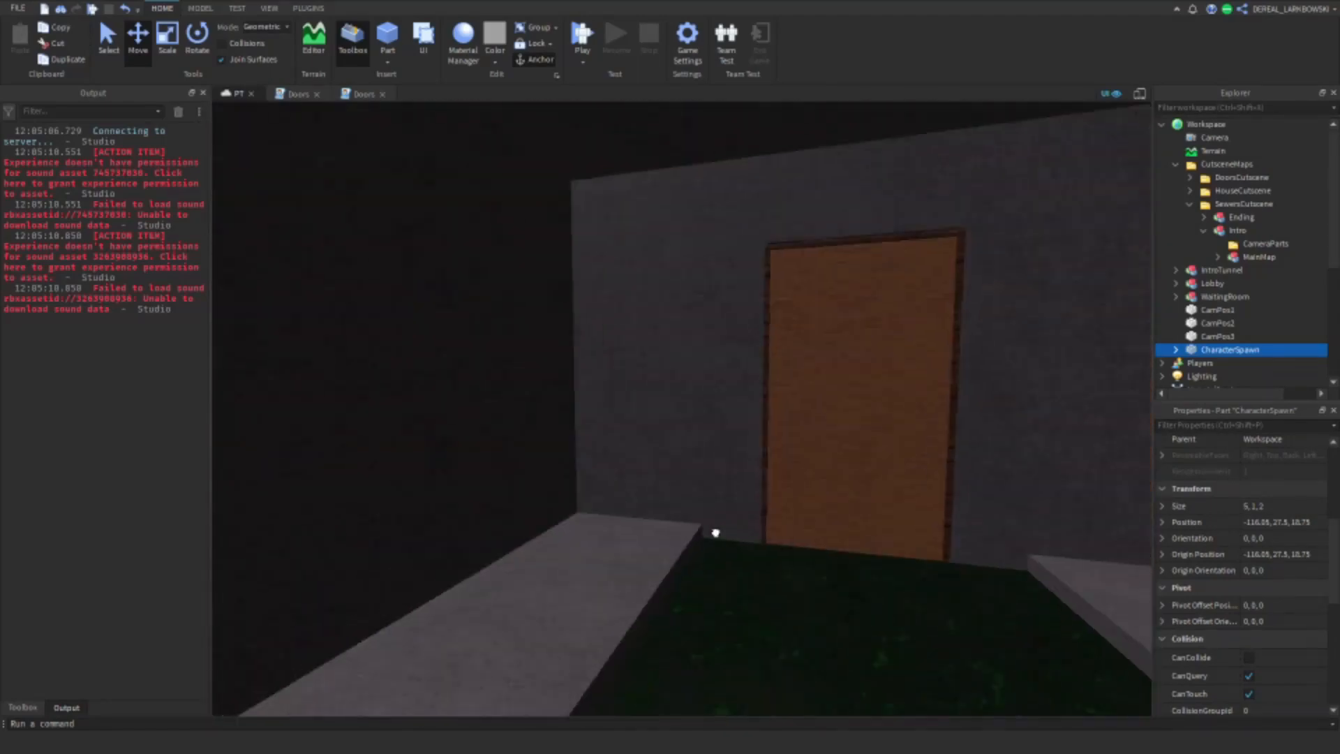
scroll(715, 532, "down", 10)
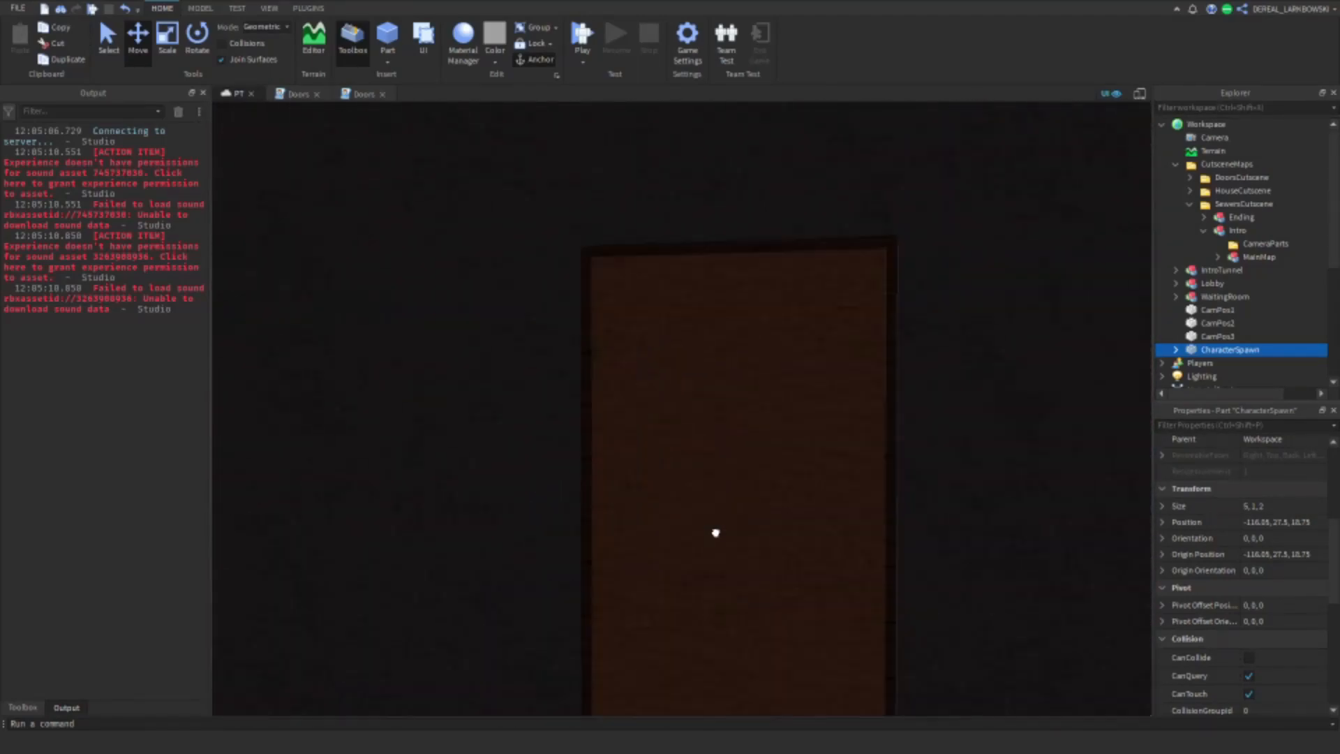
left_click_drag(715, 533, 601, 569)
Step: Set CharacterSpawn's FrontSurface to Glue
left_click(196, 49)
left_click_drag(1337, 590, 1335, 670)
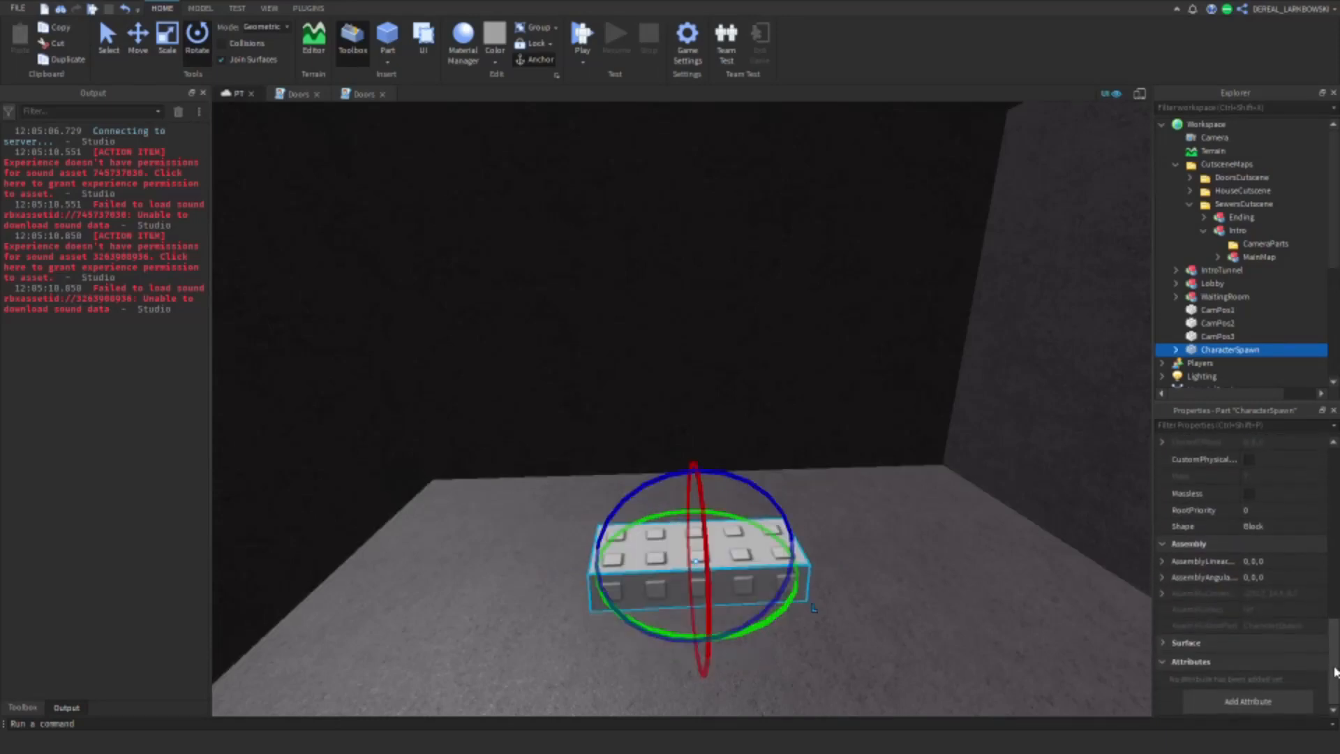
scroll(1260, 665, "down", 3)
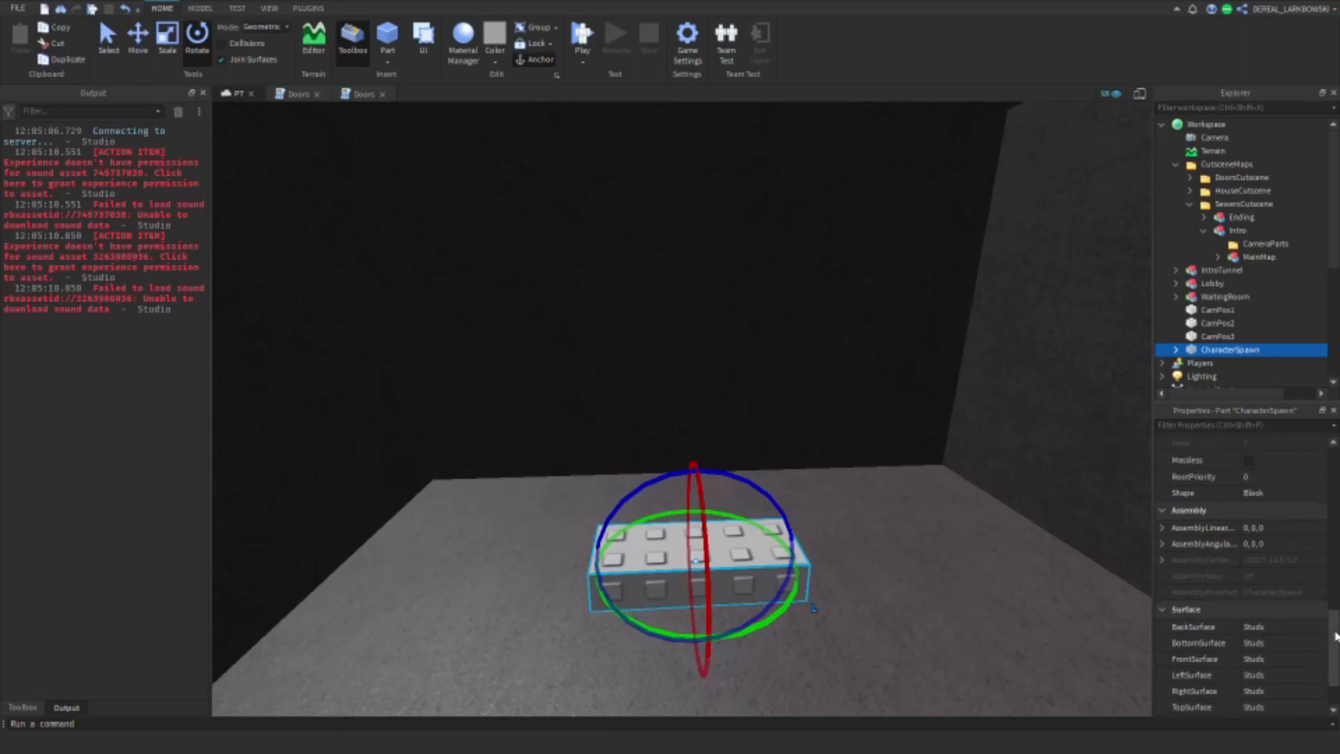
left_click(1254, 622)
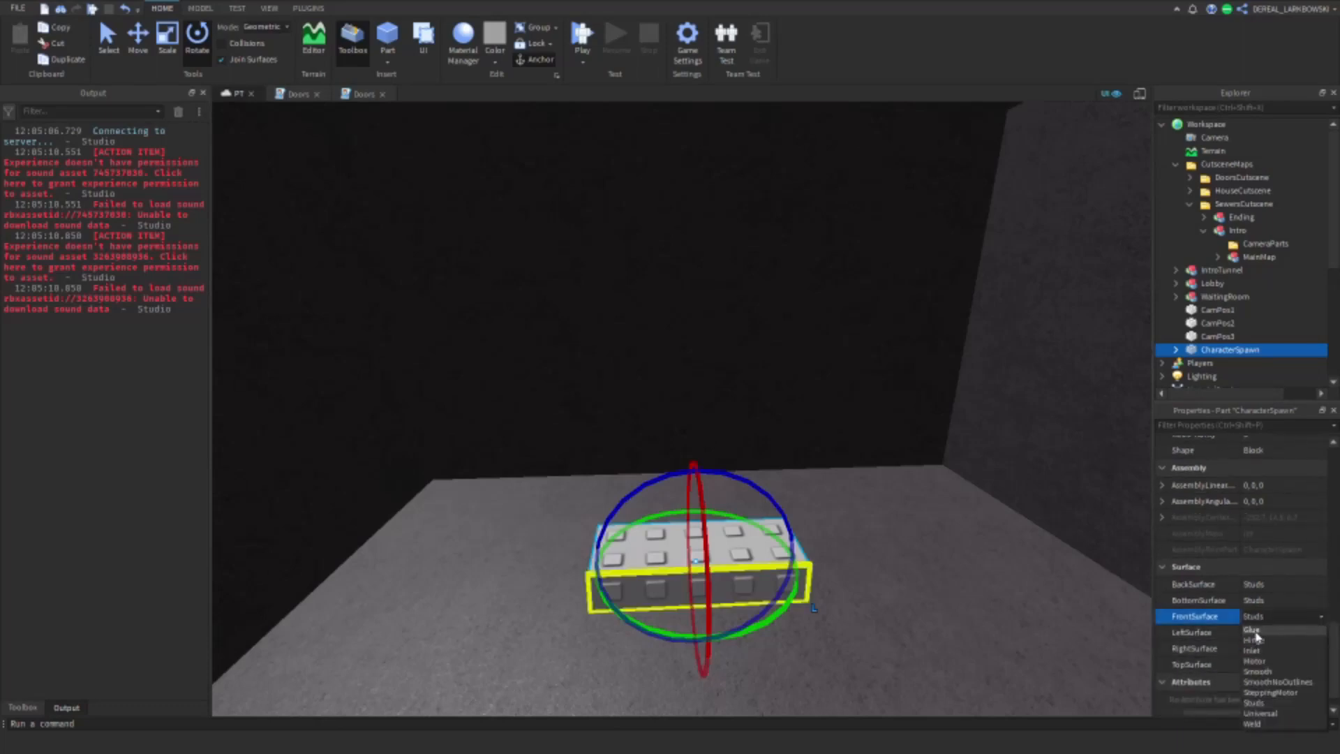
left_click(1257, 634)
Step: Reposition CharacterSpawn on the grey walkway near the wooden door with its glue side facing away from the wall
right_click_drag(999, 606, 999, 646)
left_click(110, 52)
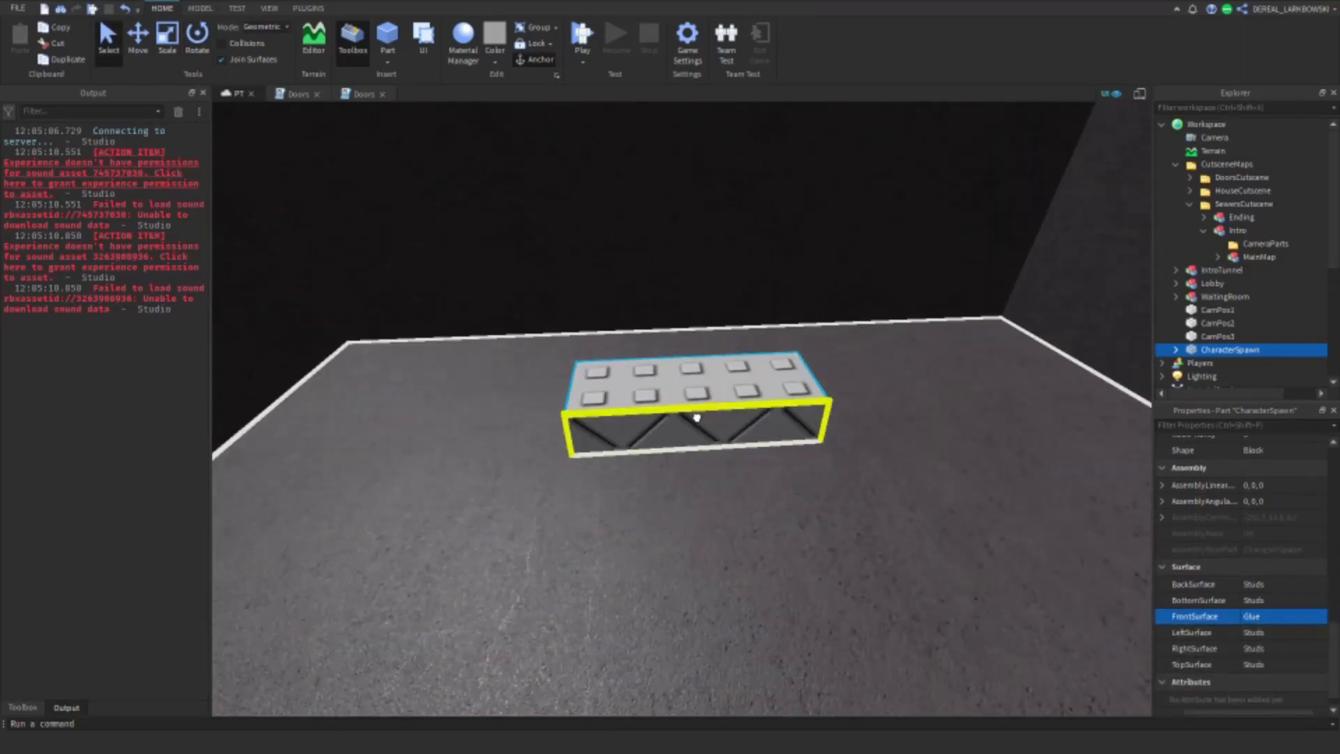
left_click_drag(696, 418, 709, 560)
right_click_drag(710, 560, 703, 559)
left_click_drag(597, 631, 647, 559)
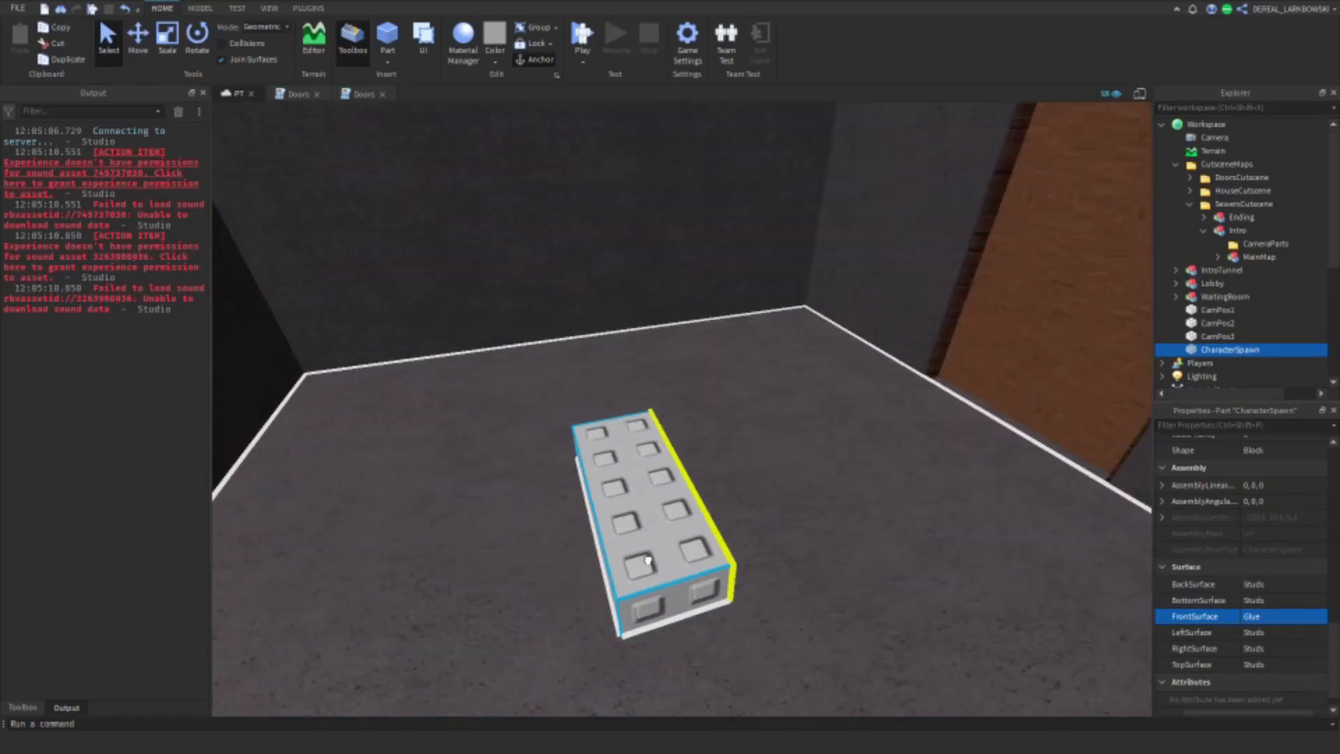
right_click_drag(648, 560, 649, 560)
key("s")
Step: Move the CamPos1 part inside the Sewers map onto the walkway beside CharacterSpawn
left_click(1205, 311)
key("f")
right_click_drag(744, 406, 745, 409)
key("w")
left_click_drag(745, 409, 299, 191)
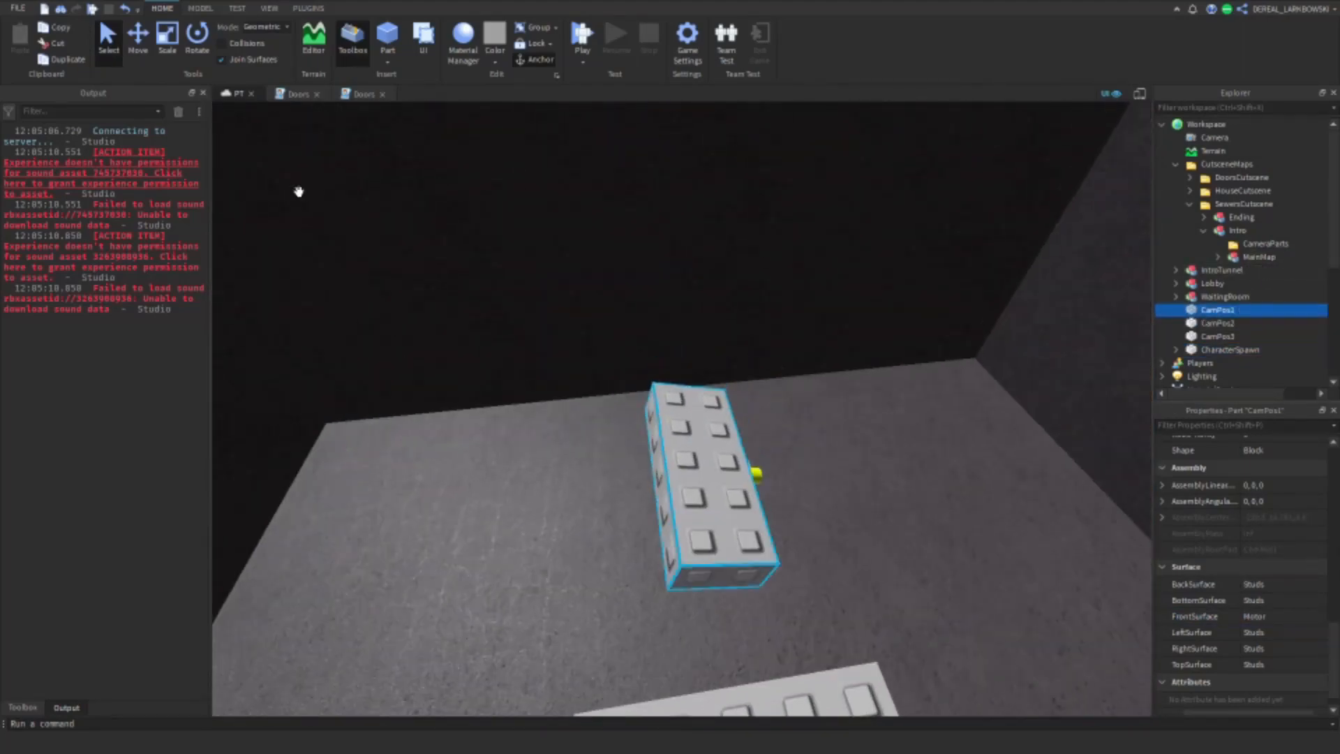
Step: Rotate CamPos1 a quarter turn on the walkway and raise it off the floor in front of the dark wall
left_click(197, 53)
left_click_drag(787, 536, 623, 520)
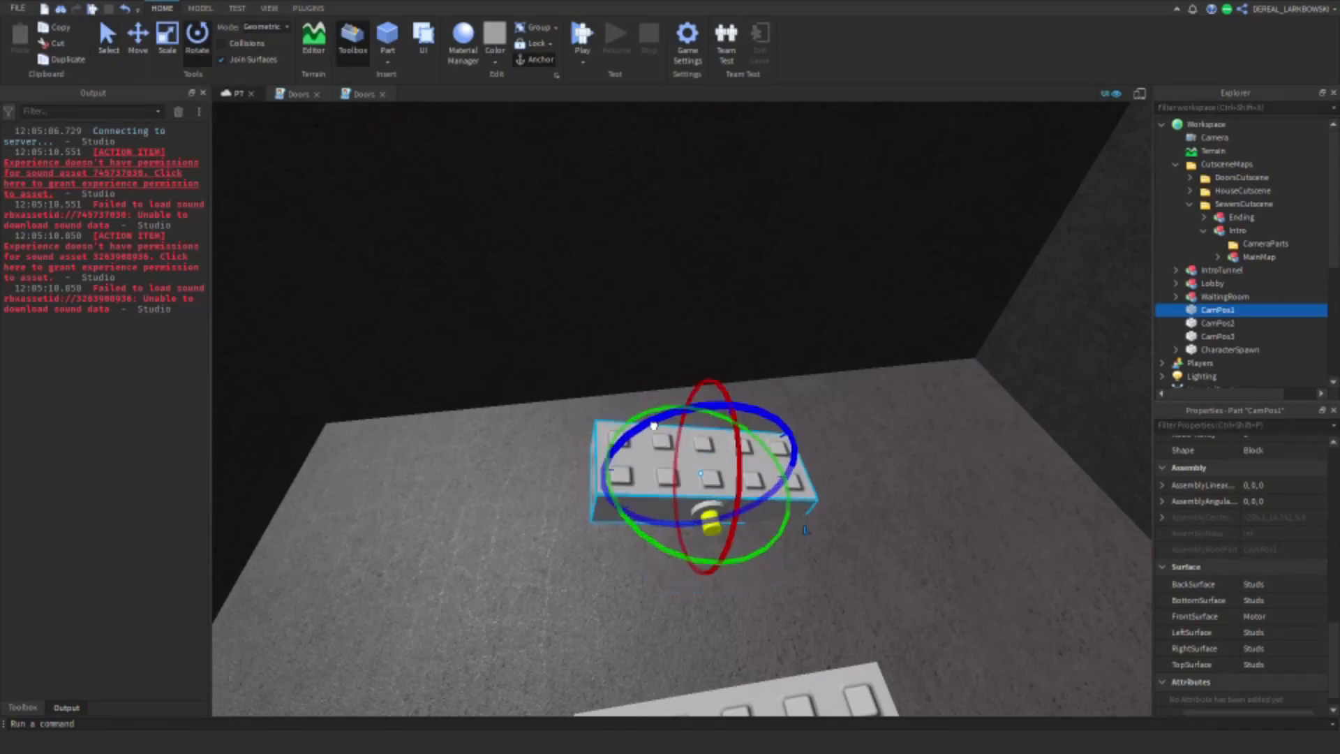
left_click_drag(663, 469, 638, 383)
right_click_drag(649, 433, 639, 383)
left_click_drag(638, 383, 624, 324)
right_click_drag(638, 383, 624, 323)
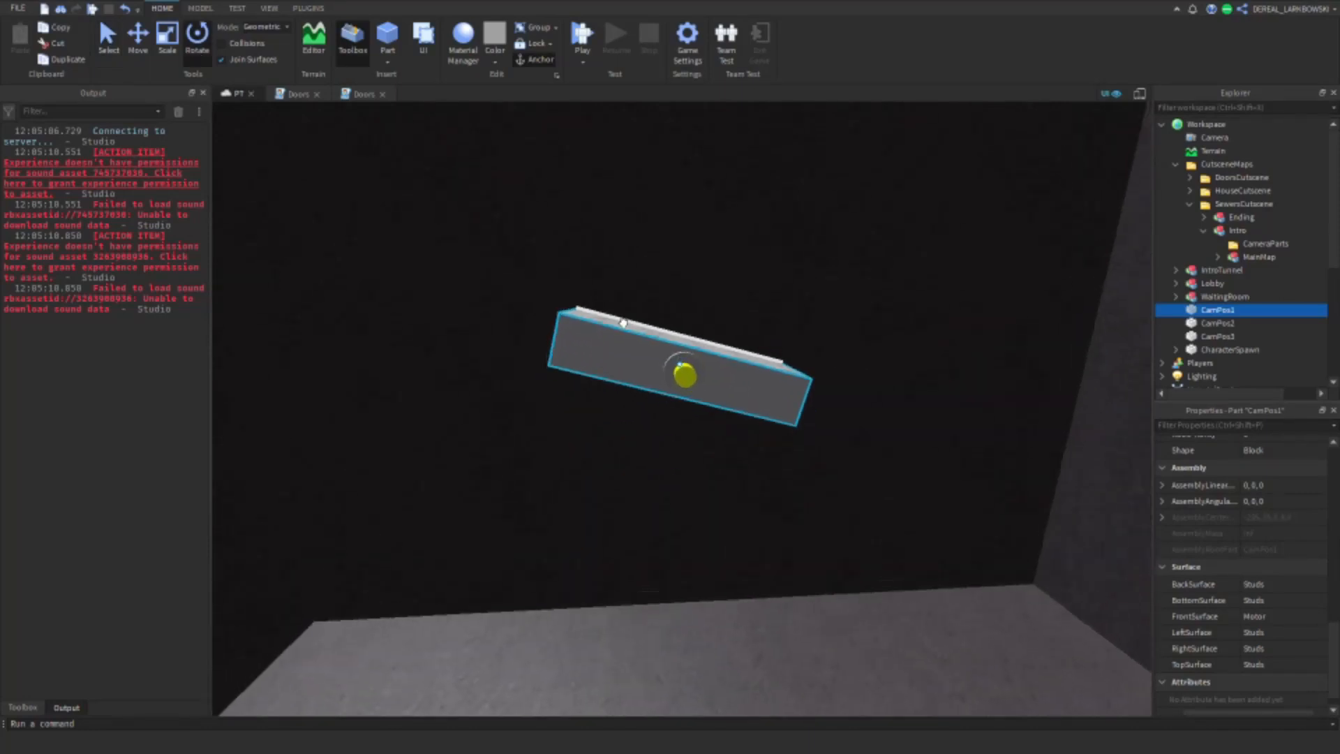
Step: Level the tilted CamPos1 part and fine-tune its position in front of the dark wall
left_click(202, 8)
left_click_drag(601, 416, 613, 430)
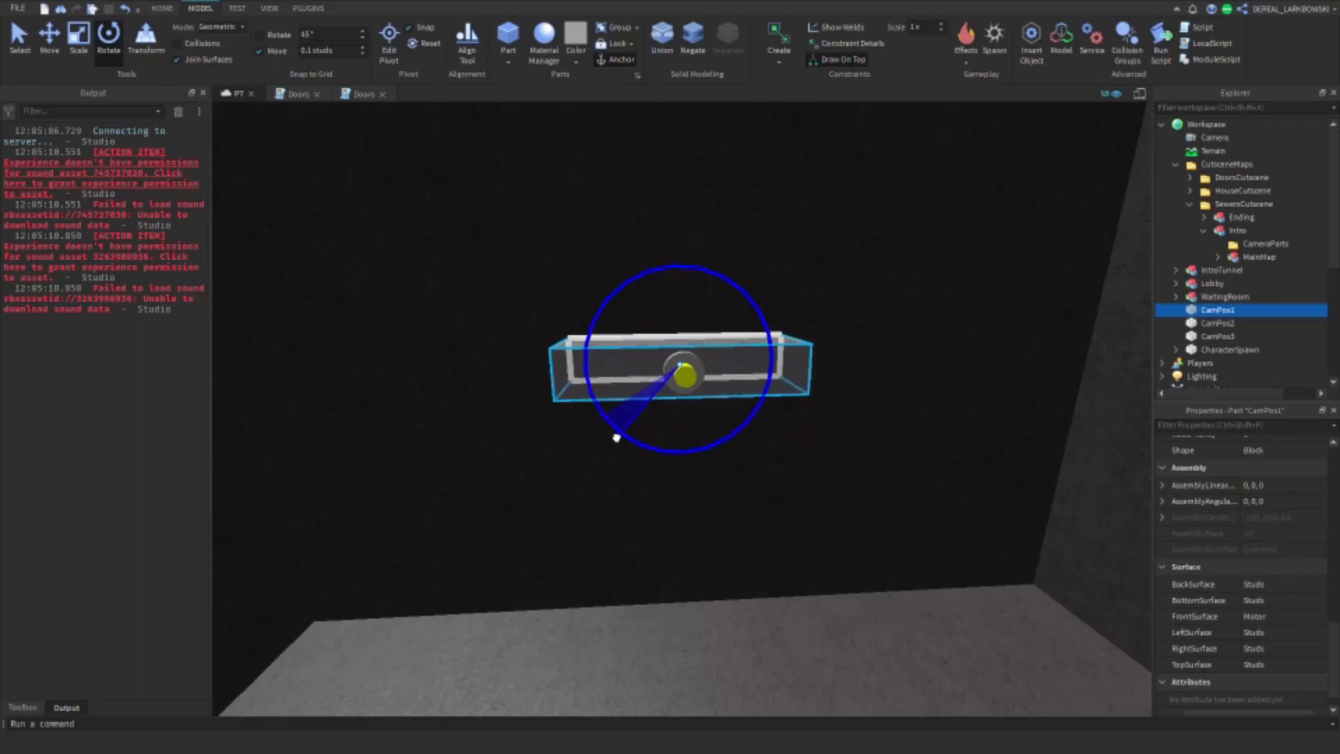
right_click_drag(625, 436, 643, 418)
left_click_drag(665, 353, 667, 370)
left_click(49, 42)
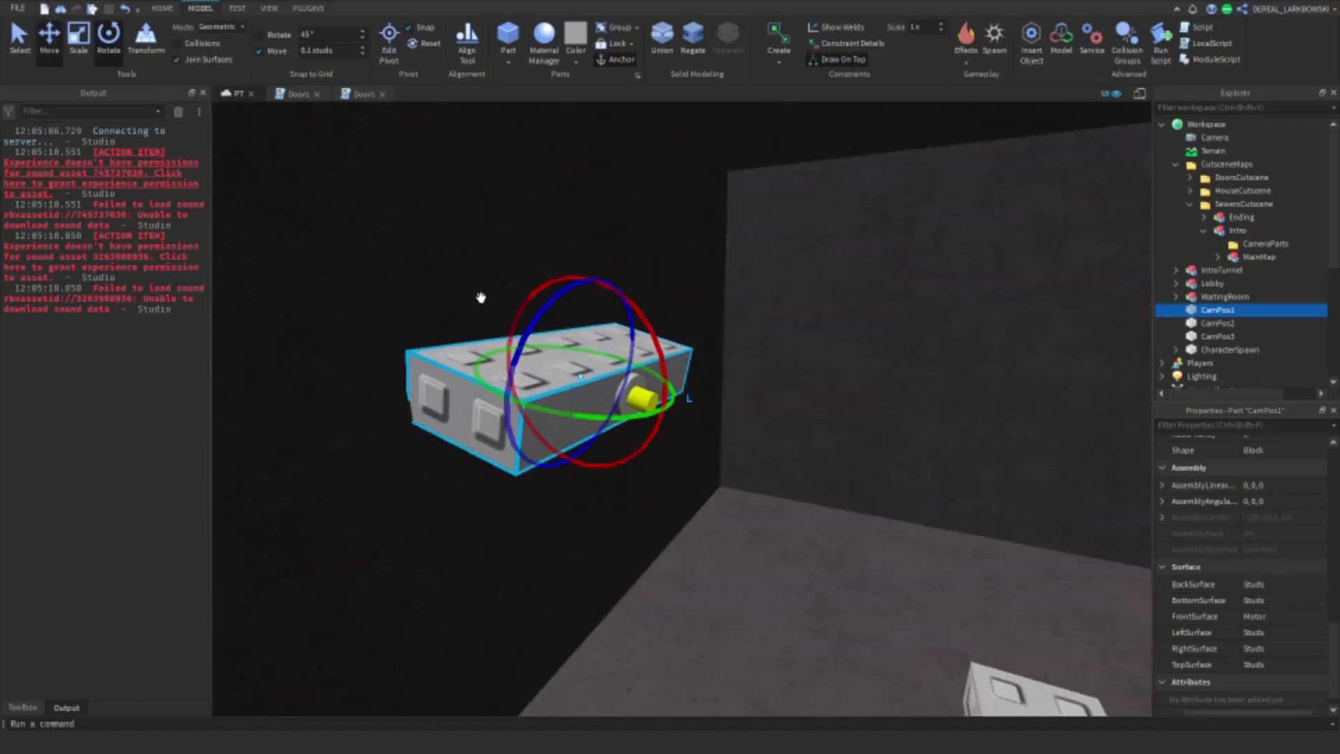
left_click_drag(598, 288, 613, 185)
right_click_drag(682, 333, 706, 318)
left_click_drag(488, 286, 469, 362)
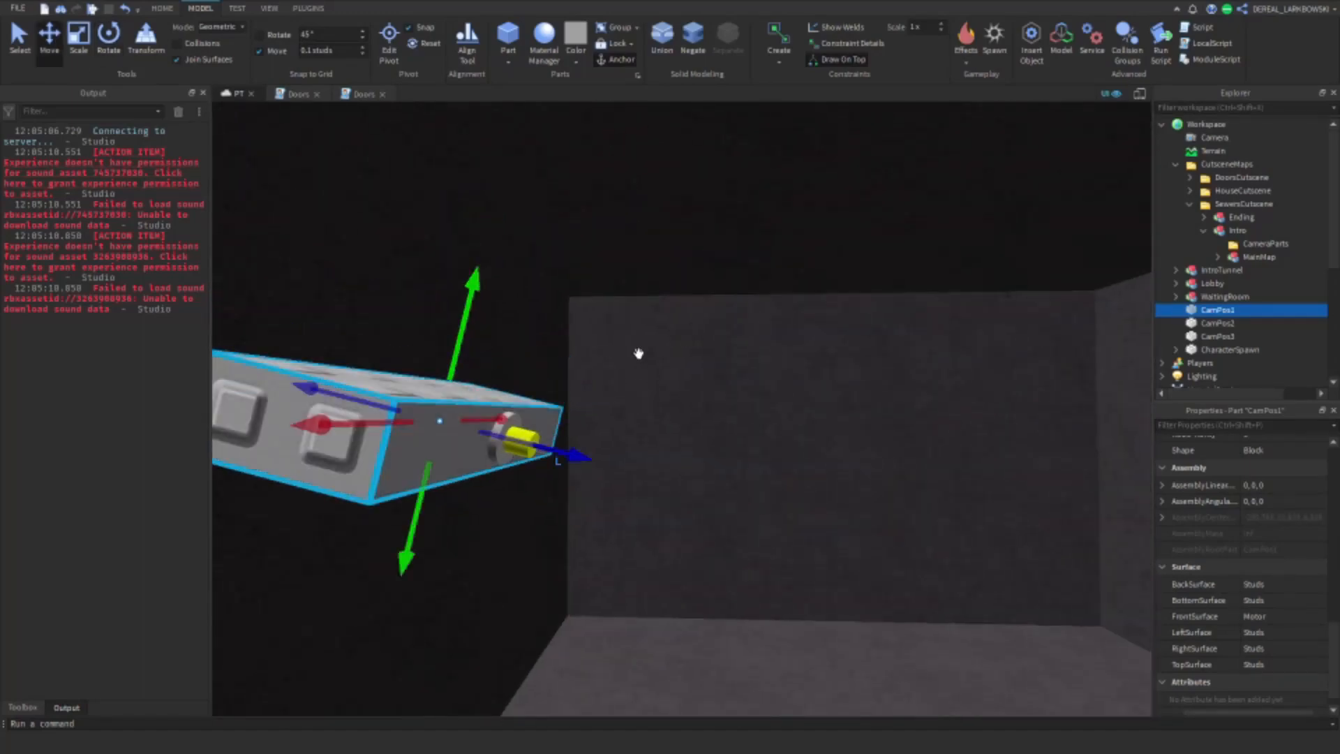
right_click_drag(637, 354, 653, 374)
scroll(646, 363, "down", 2)
Step: Rotate CamPos2 on the walkway so its motor side faces away from the wooden door
left_click(1209, 323)
key("f")
key("w")
right_click_drag(912, 416, 911, 418)
key("w")
left_click_drag(779, 433, 741, 515)
key("ctrl+4")
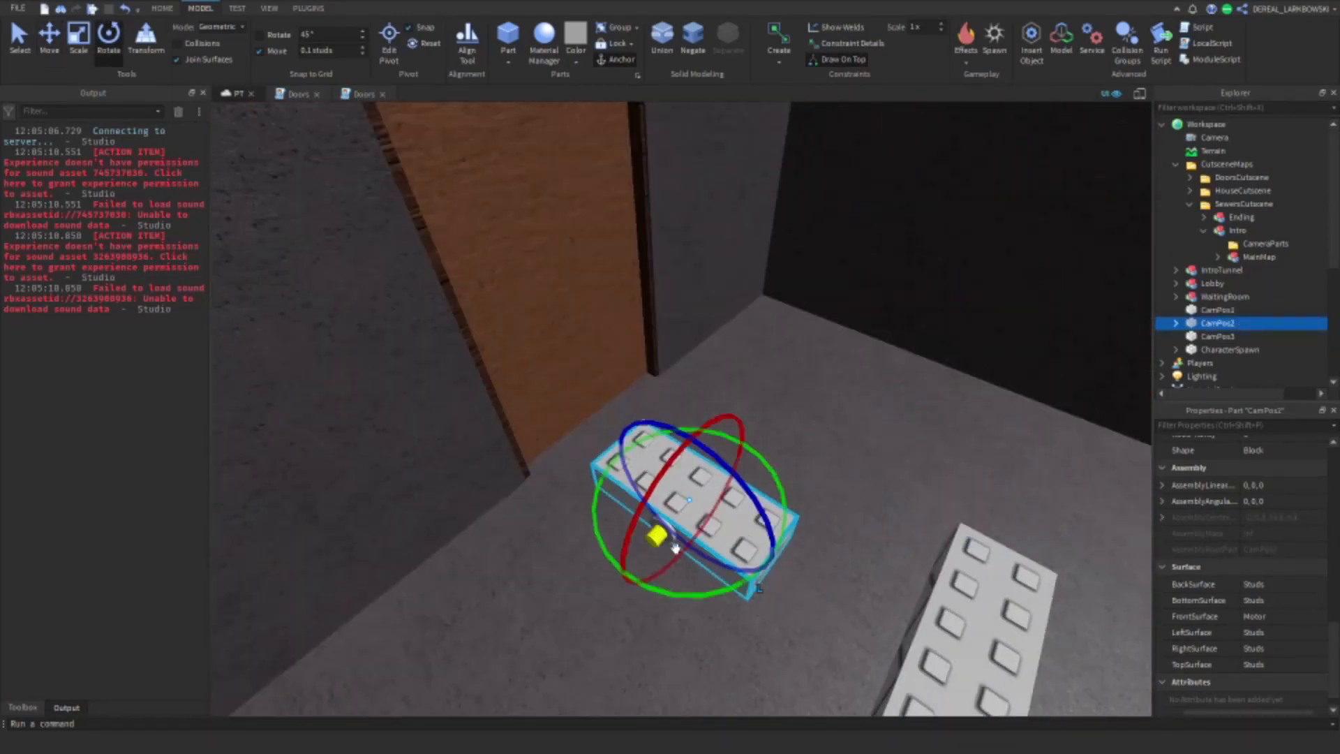
left_click_drag(757, 585, 754, 522)
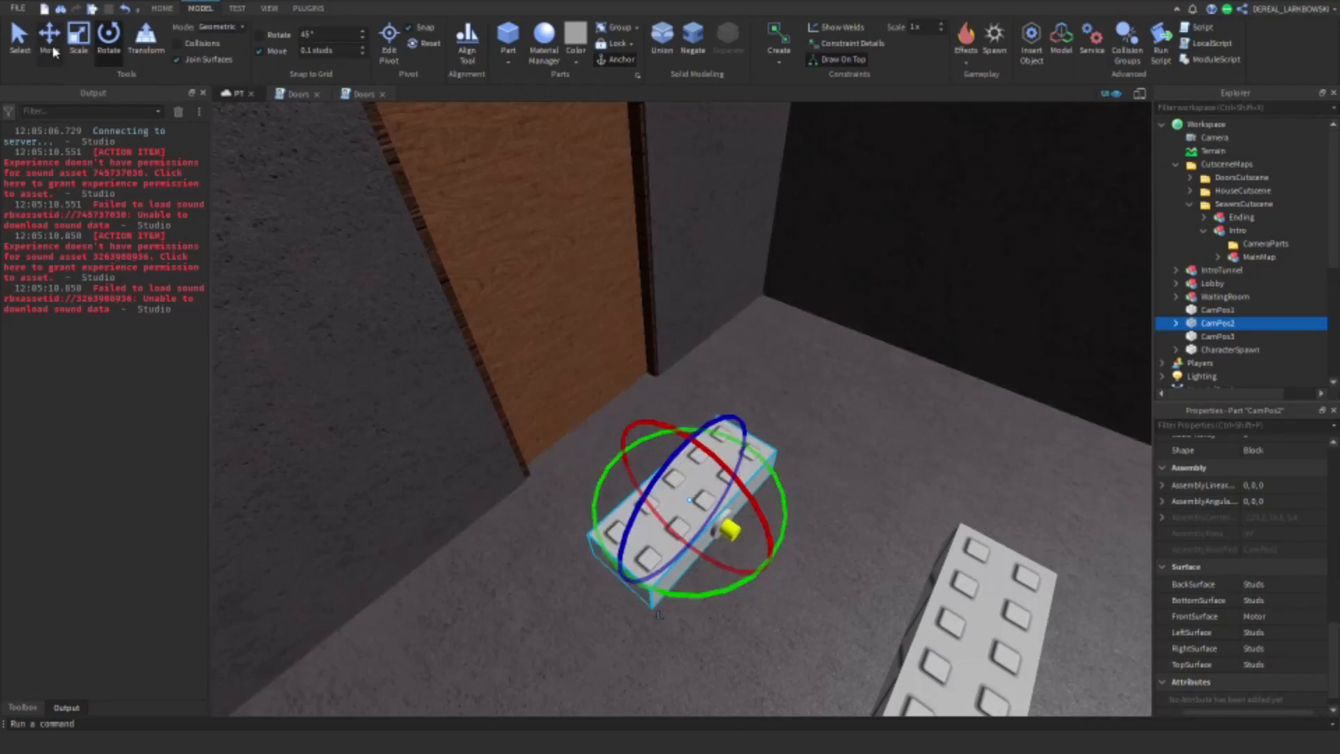
Step: Raise CamPos2 to about mid-height in front of the wooden door and adjust its tilt
left_click(52, 49)
left_click_drag(636, 454, 581, 394)
left_click_drag(660, 411, 615, 349)
right_click_drag(576, 432, 529, 425)
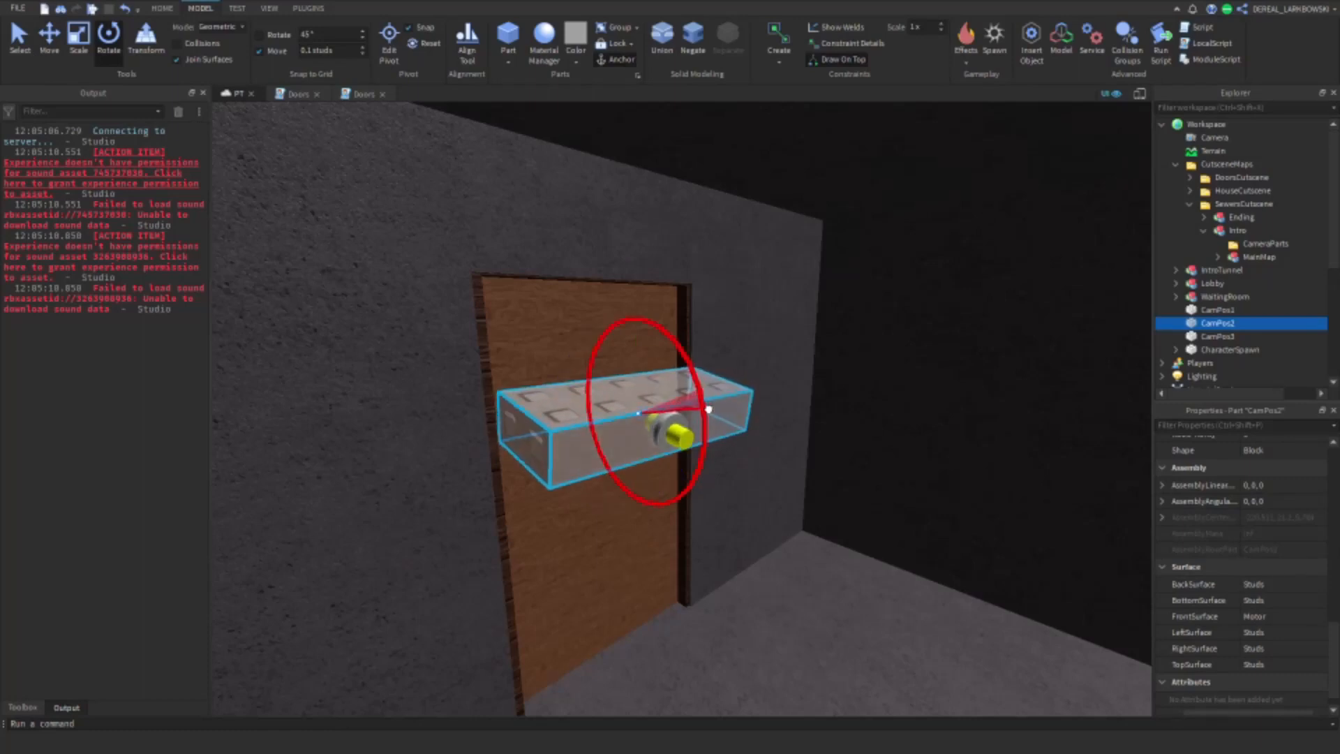
Step: Delete the OpenableDoors and LockedDoors folders from the MainMap of the SewersCutscene Intro
left_click(1199, 233)
left_click(1218, 257)
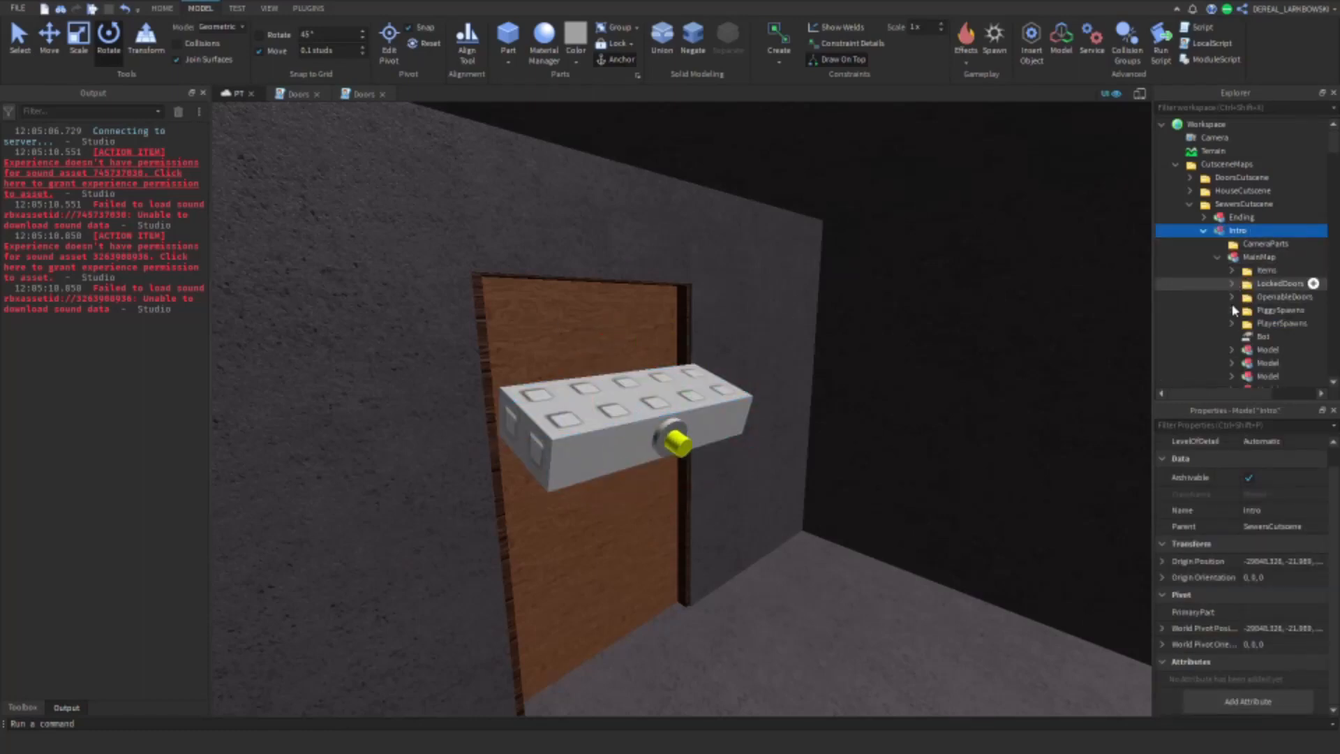
left_click(1232, 297)
left_click(1257, 297)
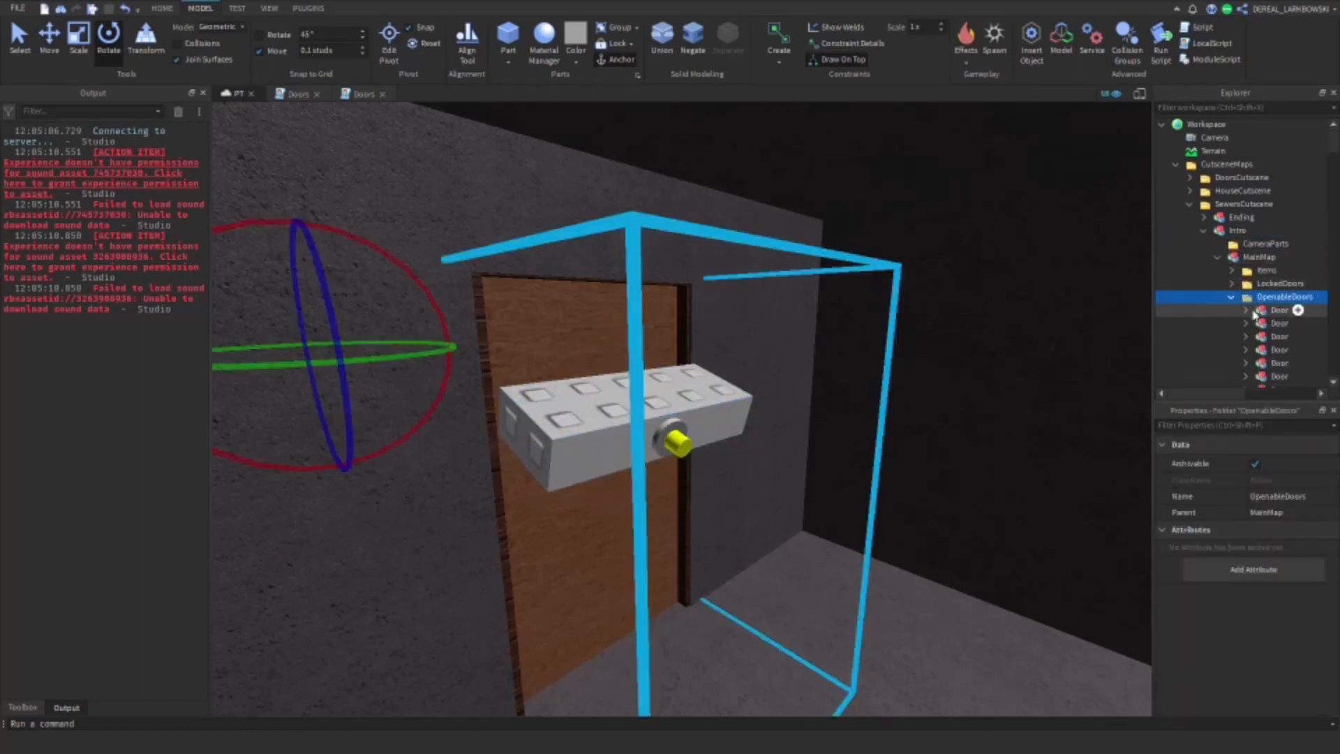
key("Delete")
left_click(1254, 285)
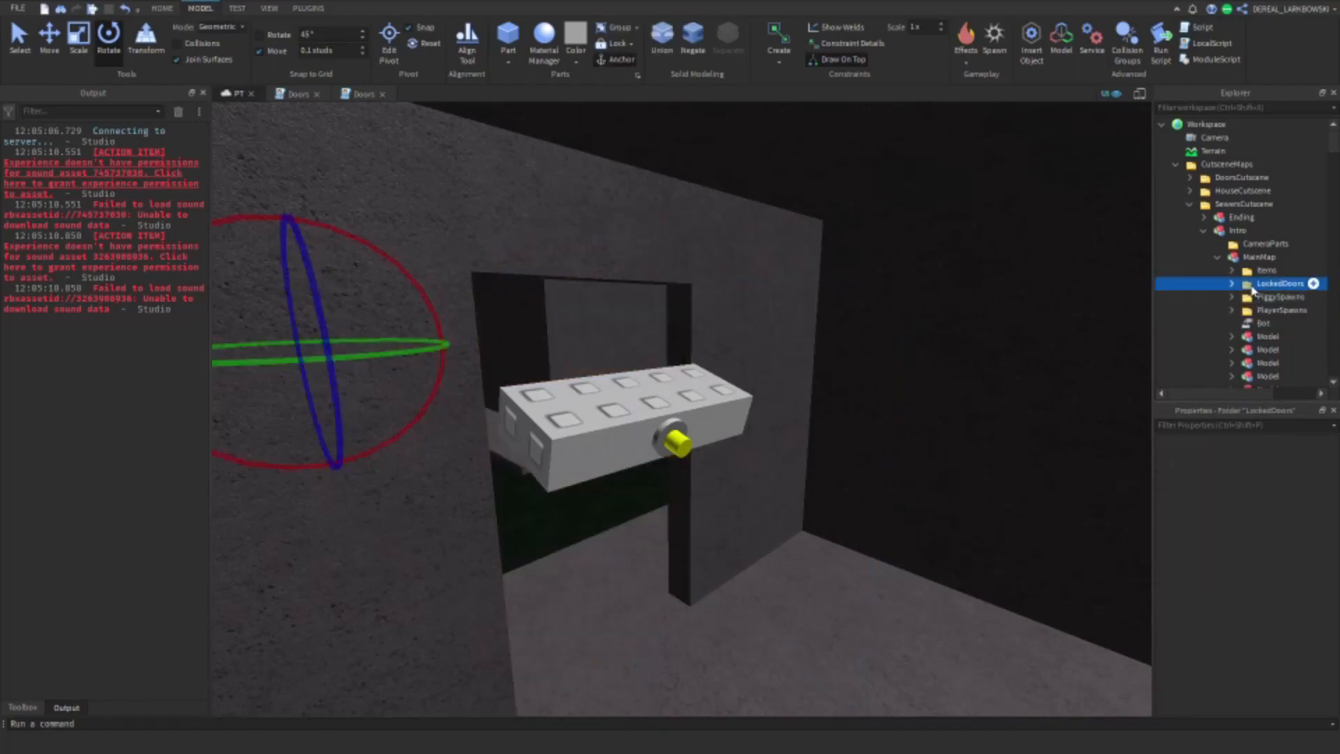
key("Delete")
Step: Delete the Items folder and the spawn folders from the Intro's MainMap, and collapse the MainMap's contents
left_click(1254, 273)
key("Delete")
left_click(1254, 274)
key("Delete")
left_click(1254, 274)
key("Delete")
right_click_drag(774, 417, 747, 426)
left_click(1205, 231)
left_click(1205, 231)
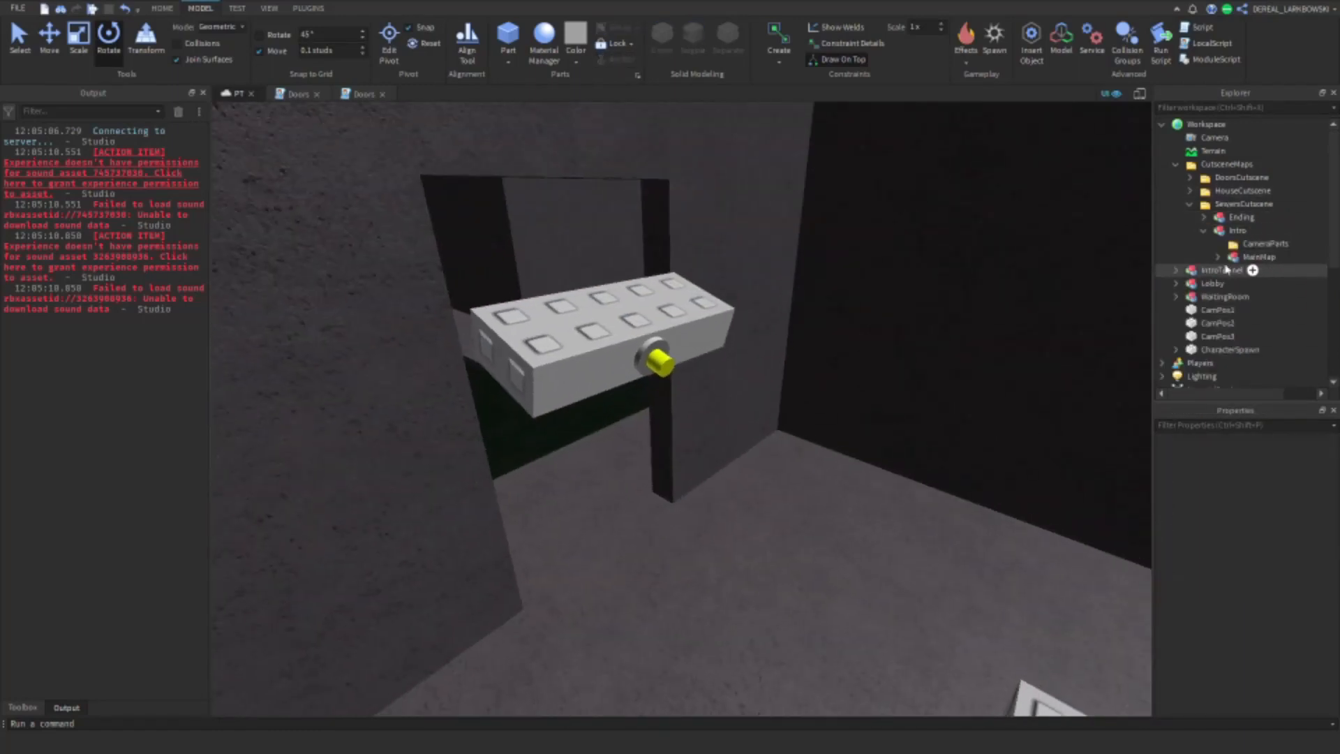
Step: Position CamPos3 by the open doorway at the end of the sewer channel
left_click(1218, 336)
key("f")
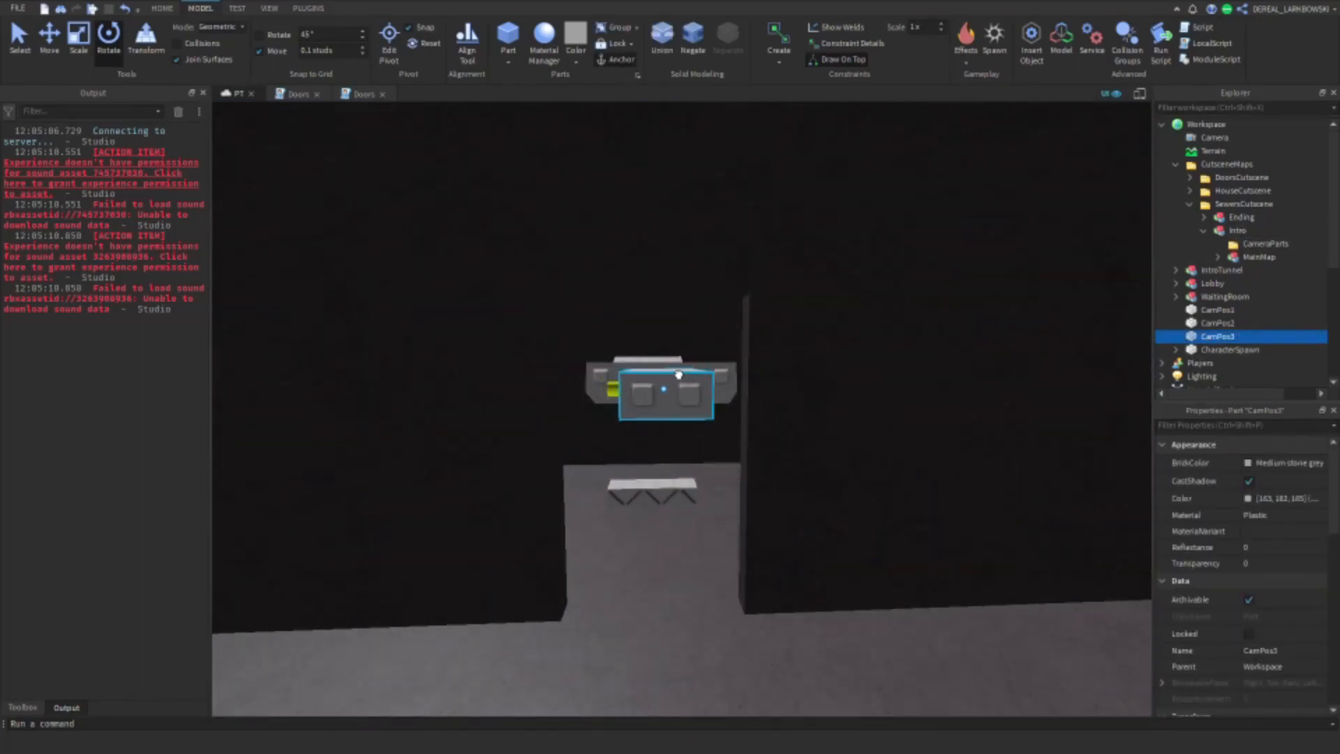
left_click_drag(684, 374, 560, 463)
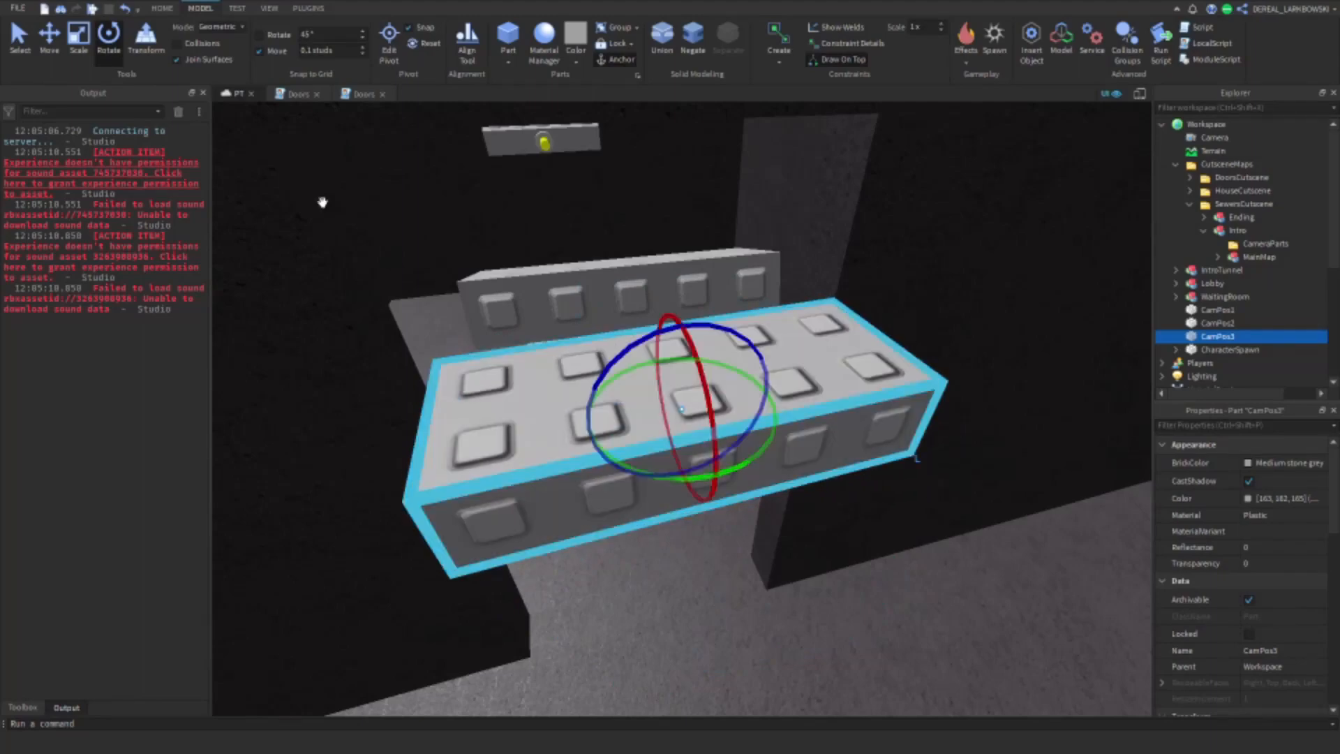
key("ctrl+2")
right_click_drag(733, 495, 908, 425)
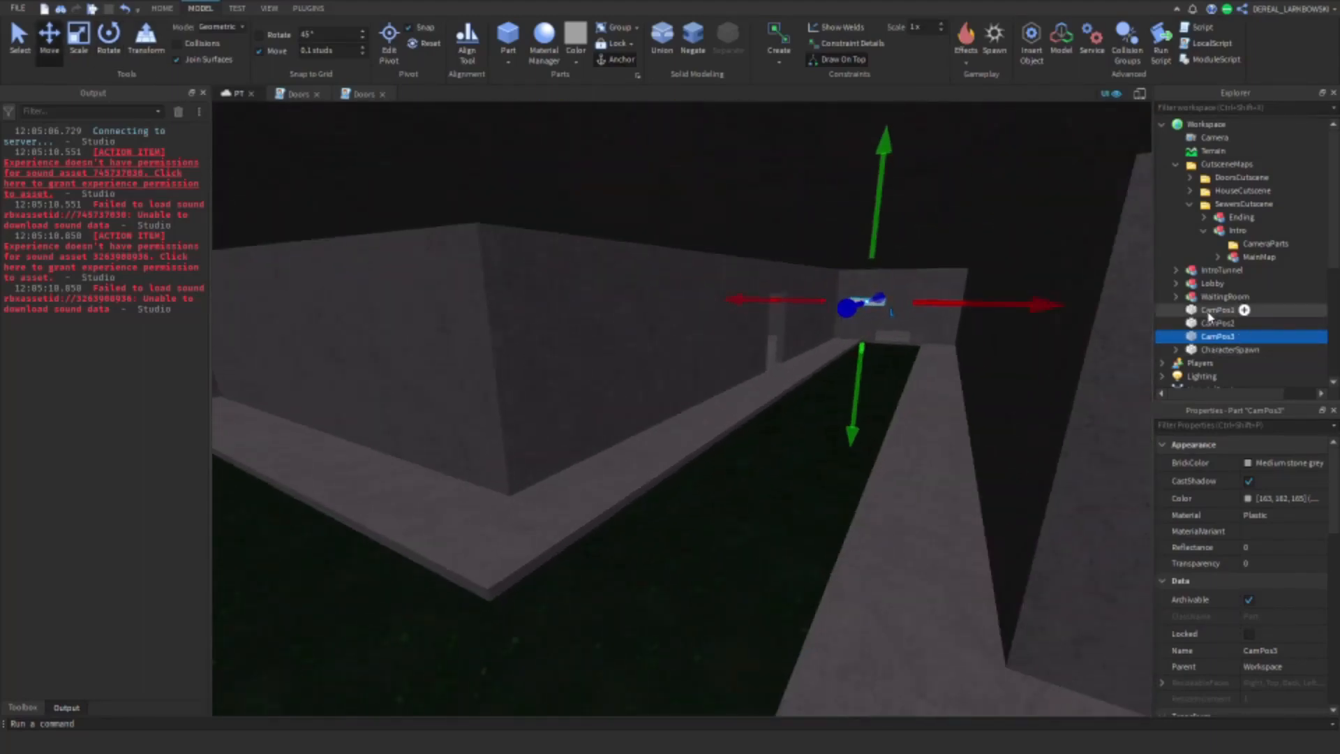
Step: Move CamPos1, CamPos2 and CamPos3 into the Intro's CameraParts folder, and CharacterSpawn into the Intro model
left_click(1218, 309)
left_click(1211, 337, "shift")
left_click_drag(1217, 315, 1272, 245)
left_click_drag(1221, 351, 1255, 233)
Step: Set the Transparency of the three CamPos parts and CharacterSpawn to 1, and collapse the Intro model
left_click(1259, 261, "ctrl")
left_click(1259, 270, "ctrl")
left_click(1259, 283, "ctrl")
left_click(1256, 564)
type("1")
key("Return")
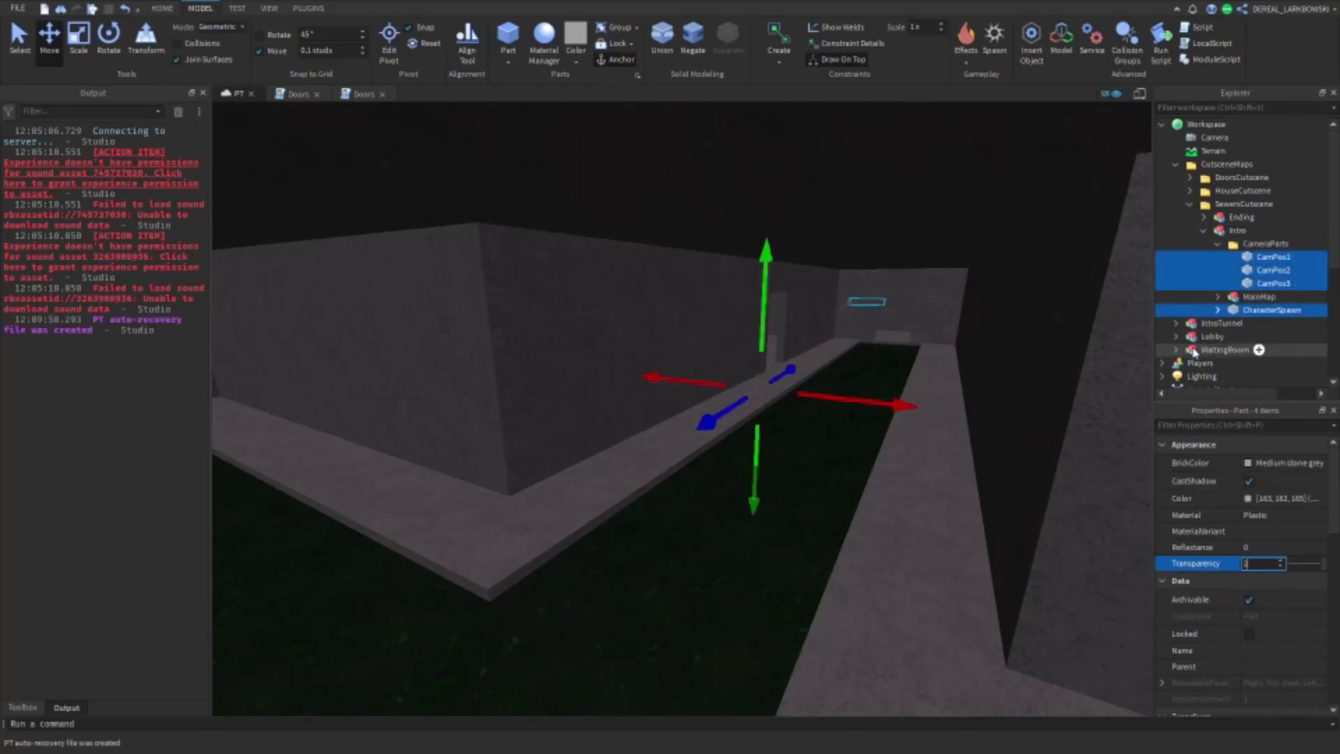
left_click(1203, 231)
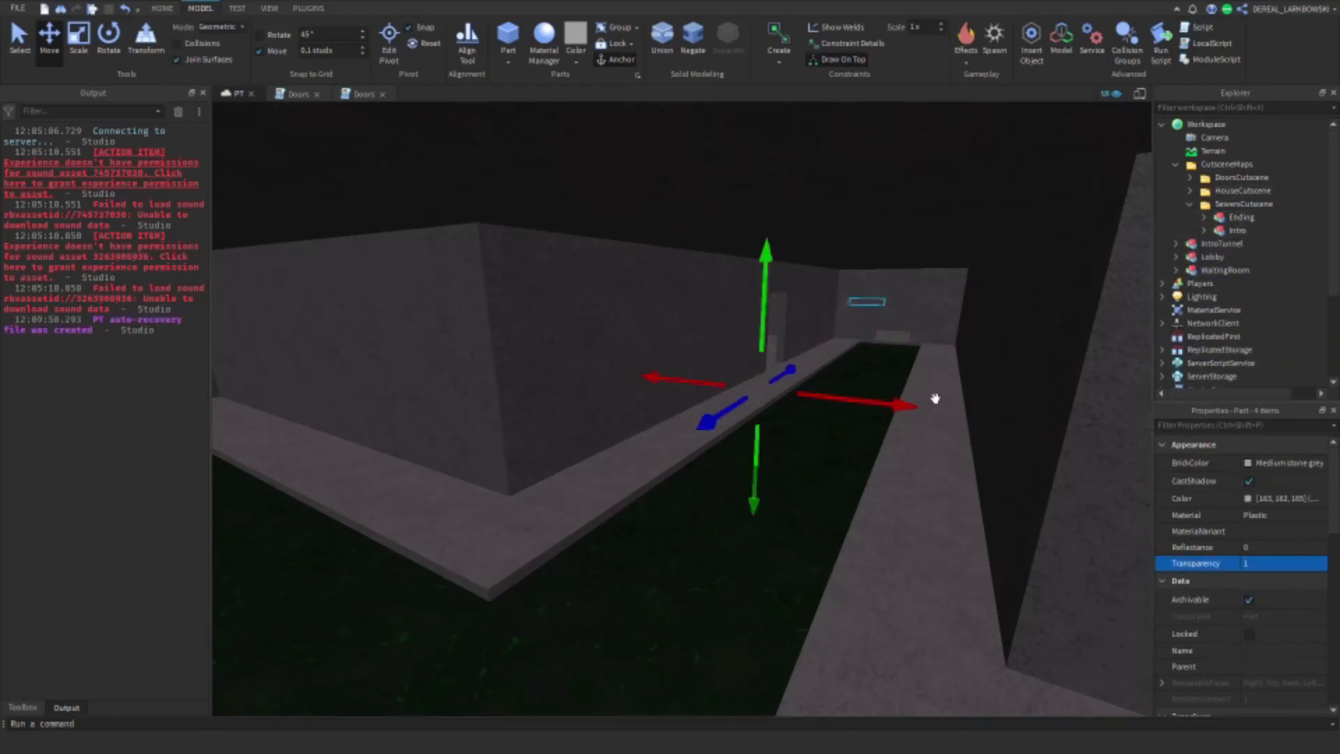
Step: Delete the MainMap and Car models from the SewersCutscene Ending
right_click_drag(933, 397, 926, 397)
scroll(926, 398, "up", 4)
scroll(927, 396, "down", 10)
left_click(982, 197)
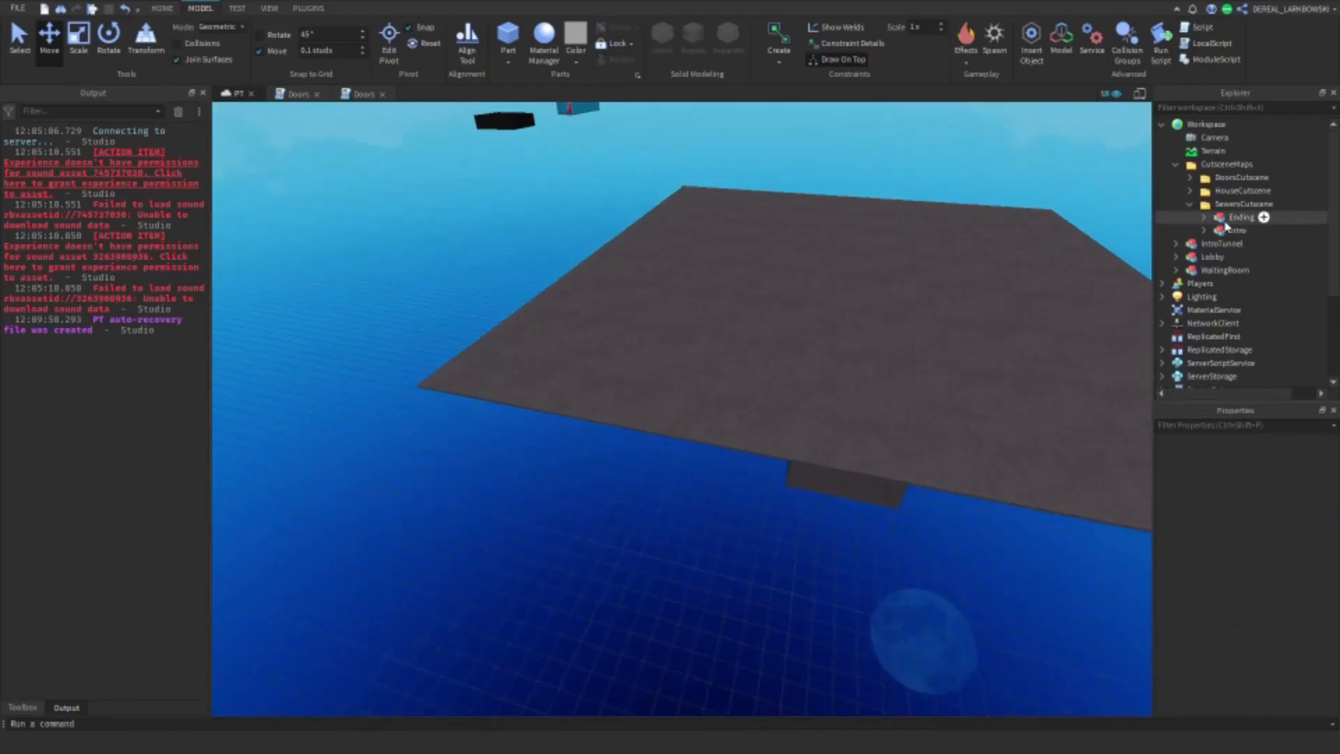
left_click(1205, 231)
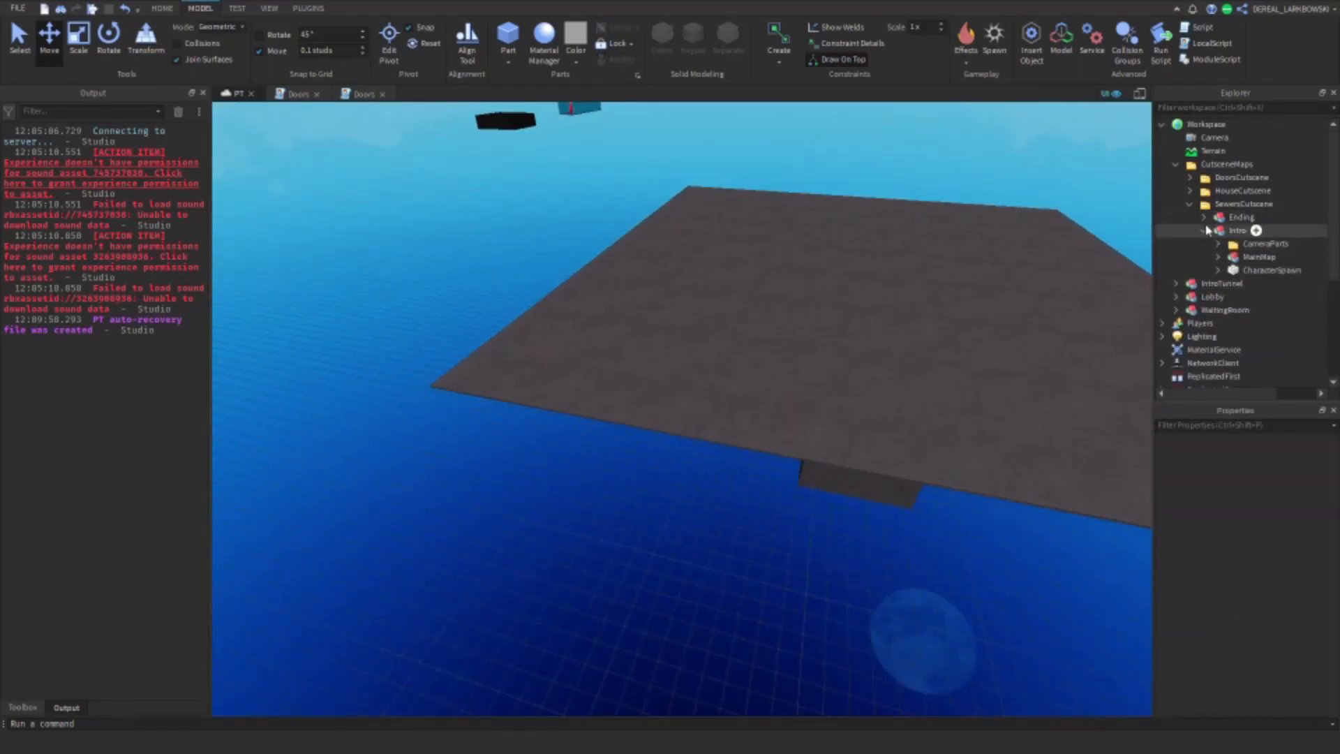
left_click(1205, 232)
left_click(1204, 218)
left_click(1234, 245)
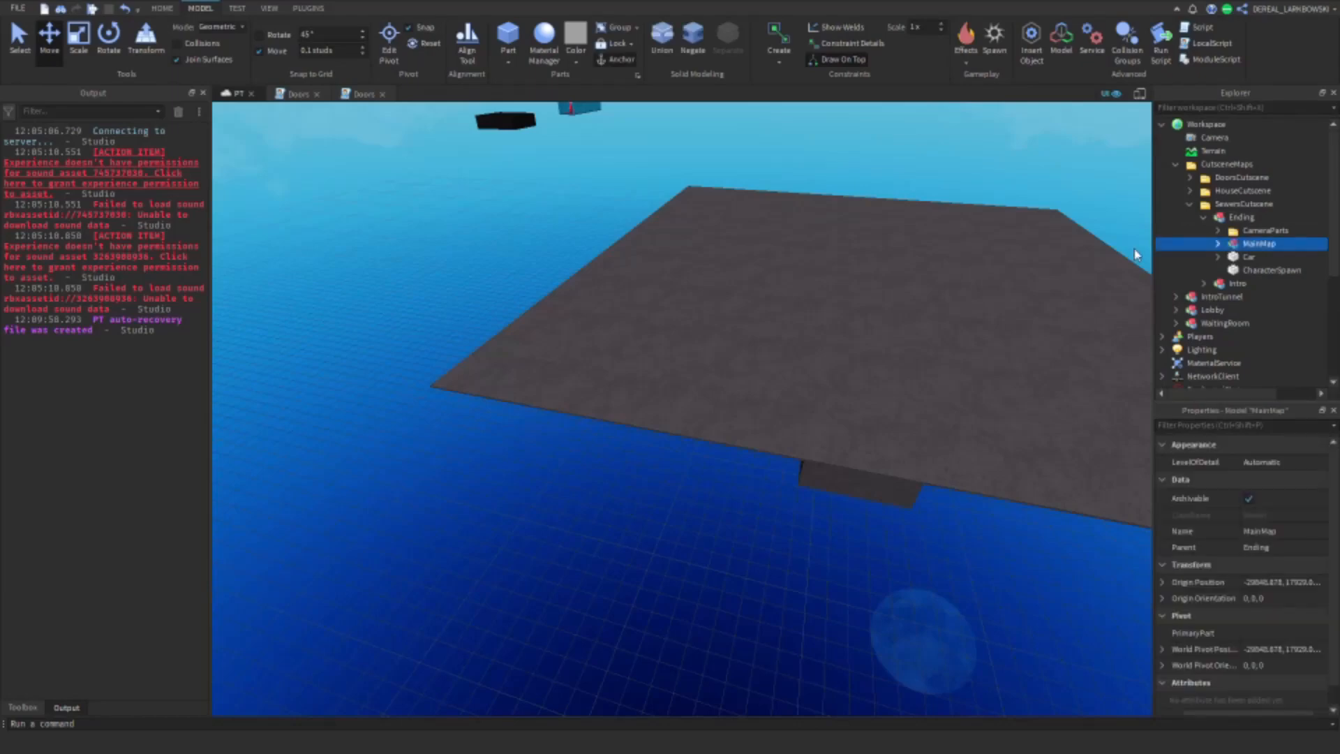
right_click_drag(1138, 254, 1137, 256)
key("f")
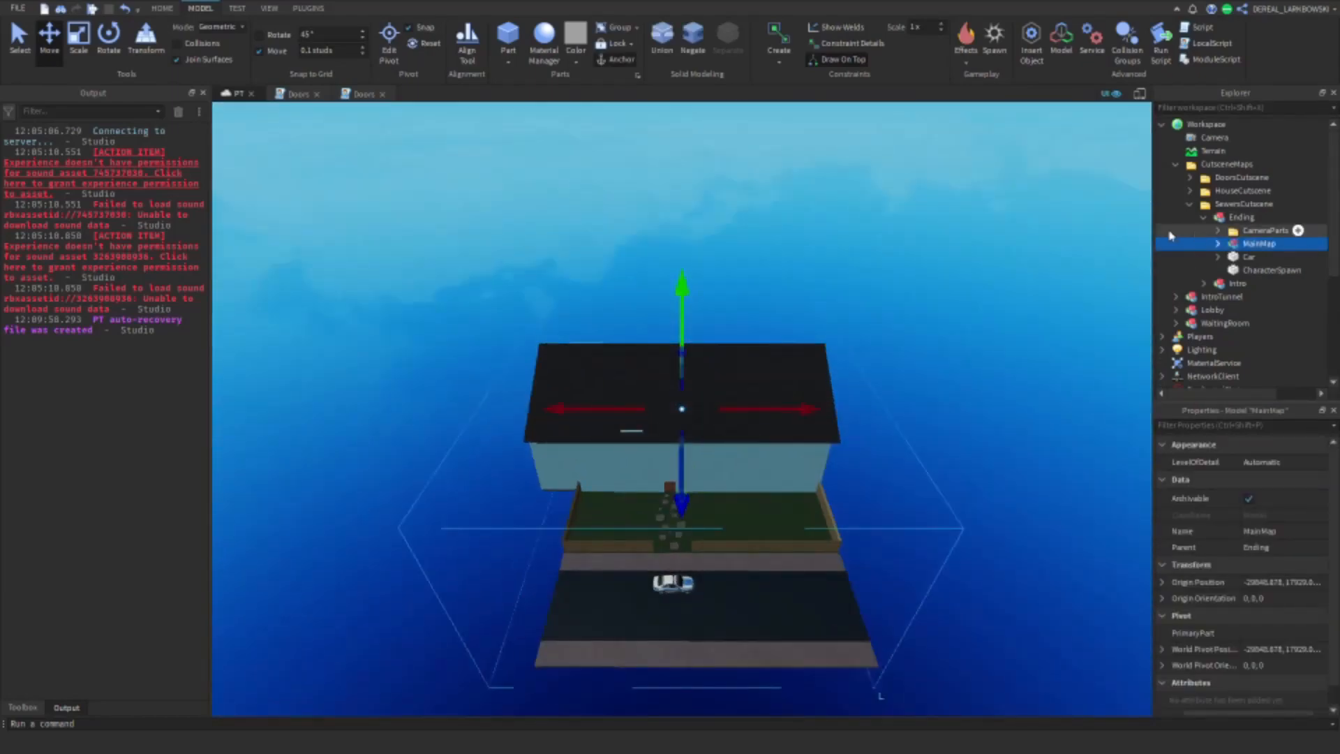
key("Delete")
left_click(1240, 250)
key("Delete")
Step: Try a cylinder part in the empty space beside the Ending's CharacterSpawn area, with 45° rotation snapping turned on
left_click(1240, 248)
key("f")
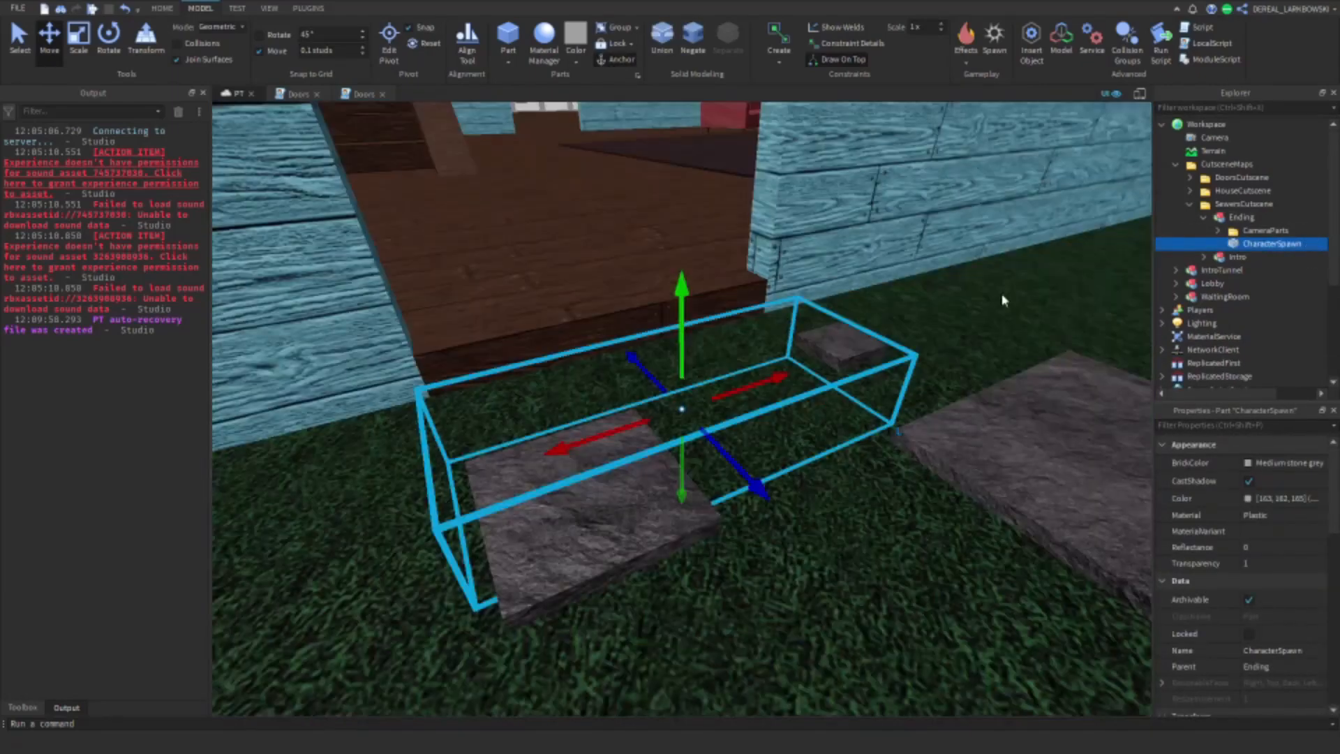
right_click_drag(1005, 299, 929, 303)
left_click(929, 303)
key("d")
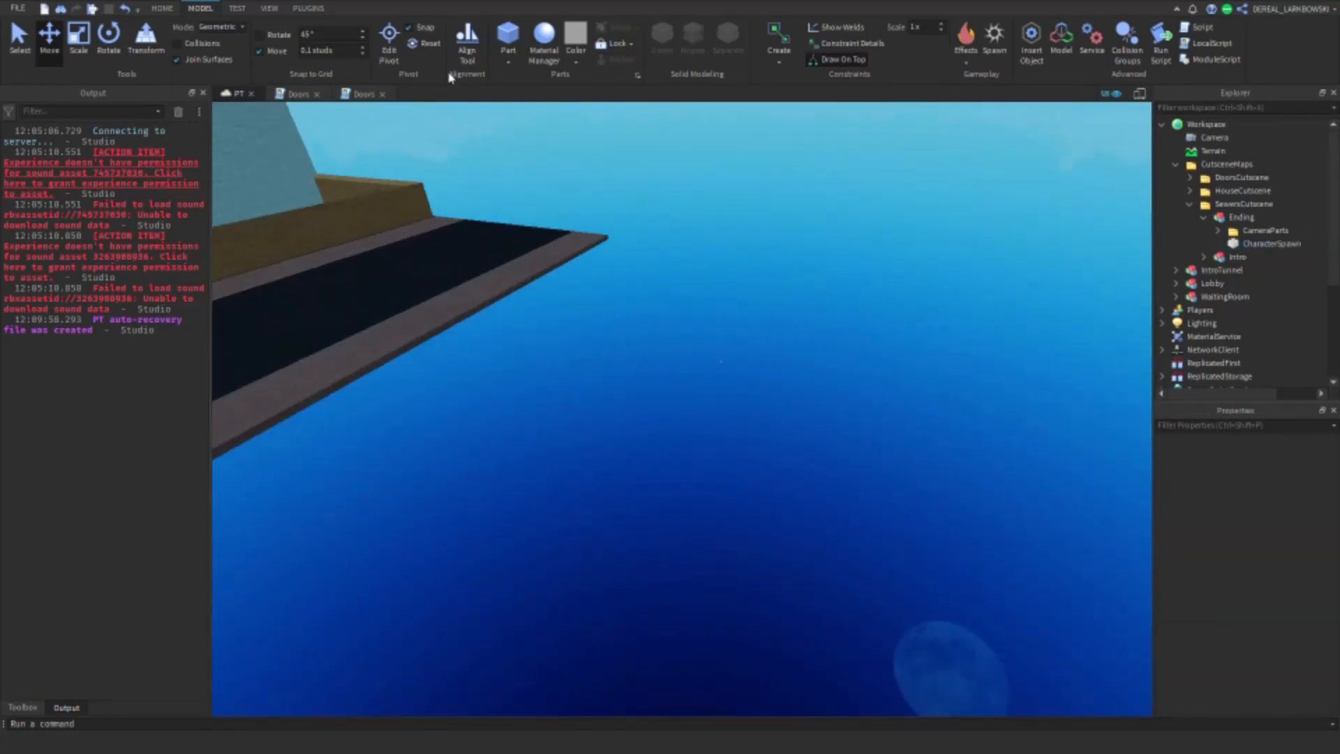
right_click_drag(662, 215, 665, 222)
left_click(509, 62)
left_click(533, 137)
left_click(109, 38)
left_click(260, 35)
left_click_drag(598, 449, 688, 486)
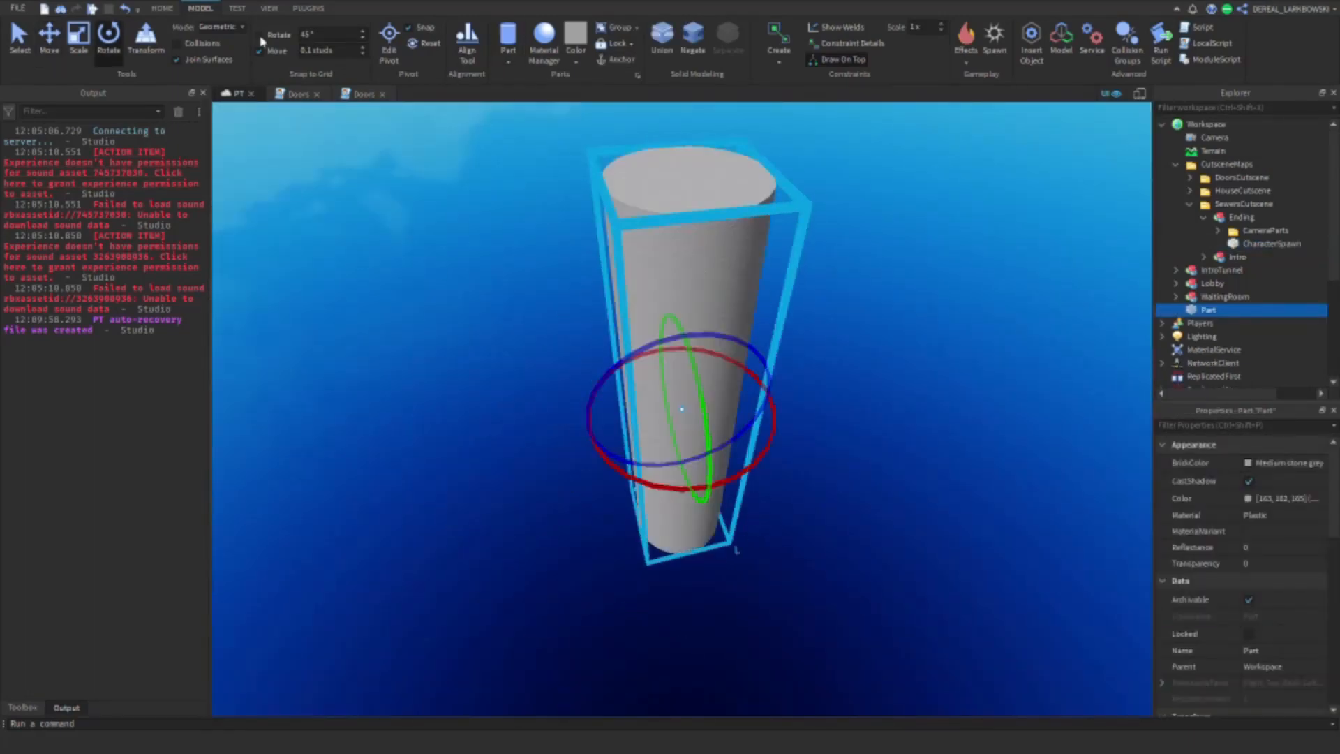
key("Delete")
Step: Insert a cylinder part standing upright in the empty space away from the house map
left_click(513, 36)
left_click_drag(685, 591, 656, 425)
right_click_drag(658, 431, 656, 425)
key("w")
left_click_drag(656, 425, 852, 326)
left_click(50, 39)
key("f")
left_click(79, 39)
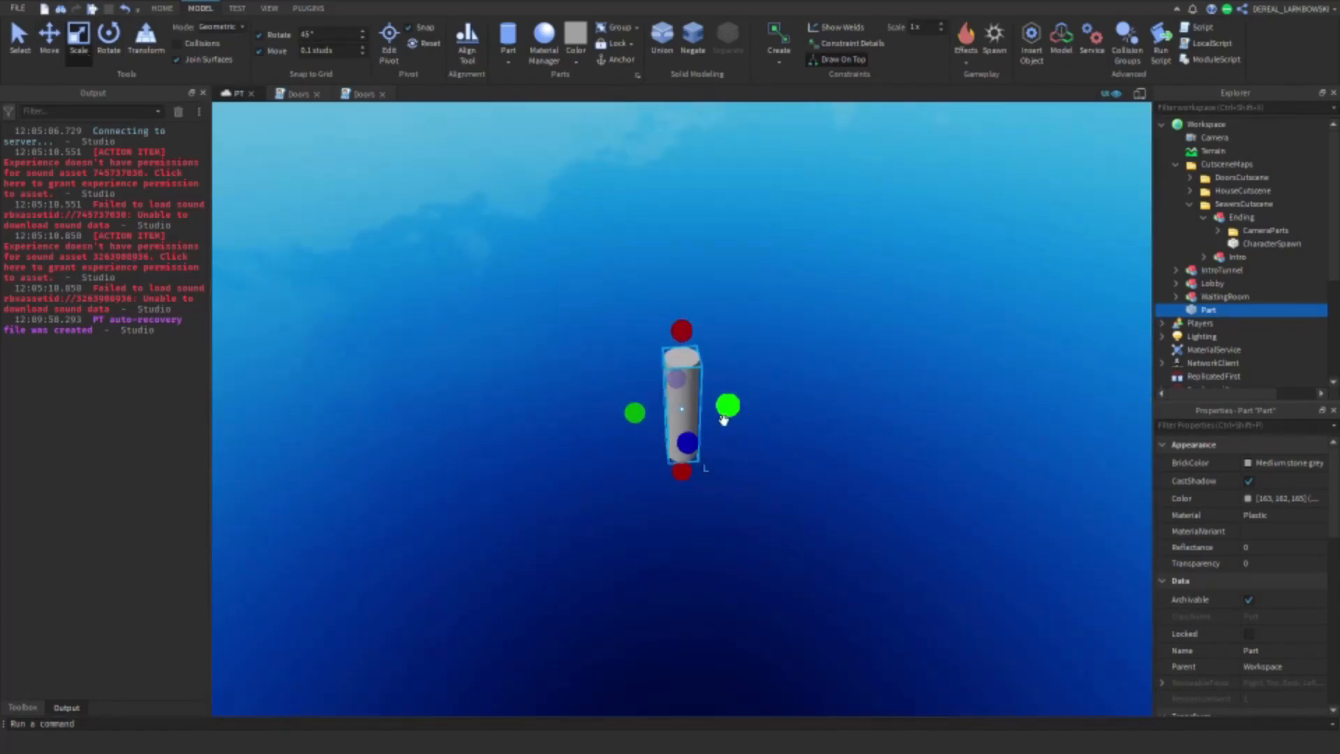
Step: Scale the upright cylinder into a wide, flat disc
left_click_drag(724, 416, 871, 397)
left_click_drag(729, 405, 890, 400)
left_click_drag(775, 439, 856, 554)
left_click_drag(752, 527, 760, 448)
Step: Anchor the flat disc and colour it Black
left_click(616, 60)
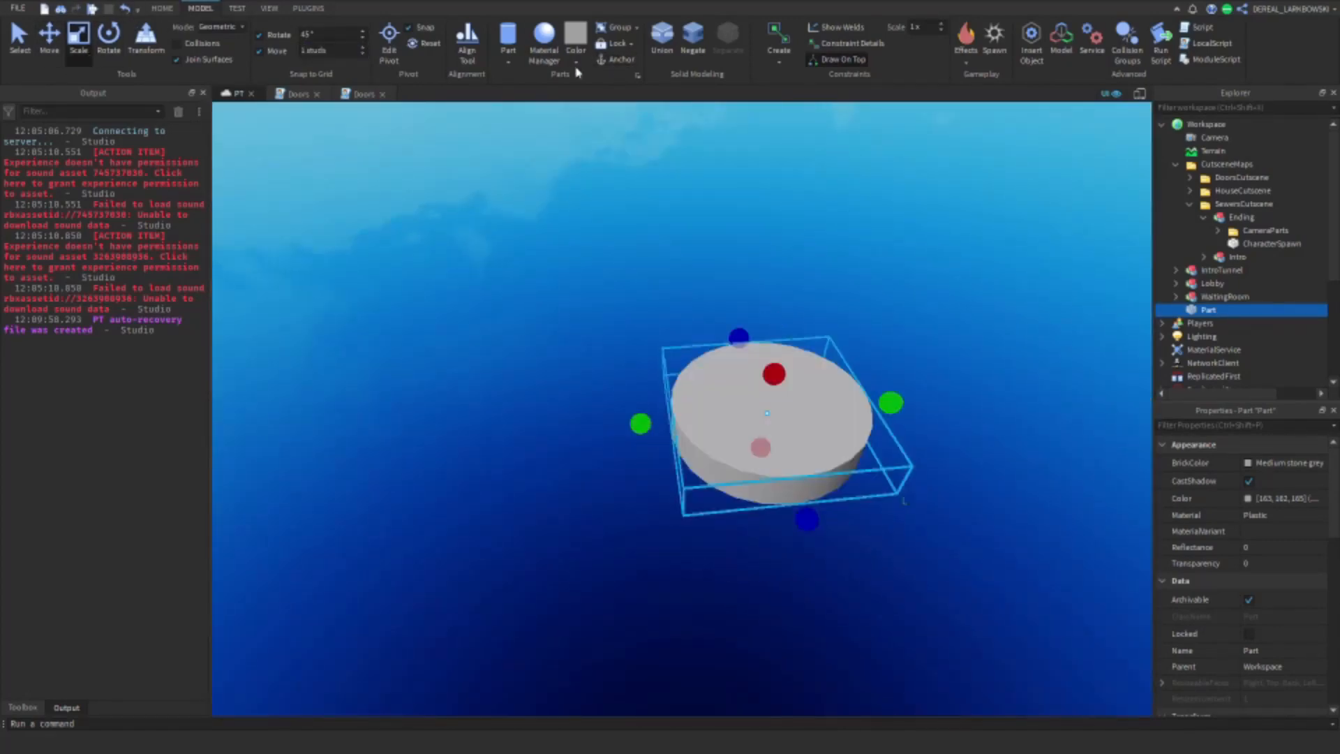
left_click(577, 63)
left_click(684, 227)
left_click(684, 420)
Step: Duplicate the black disc, resize the copy slightly wider with 0.25-stud snapping, and colour it Medium stone grey
key("ctrl+d")
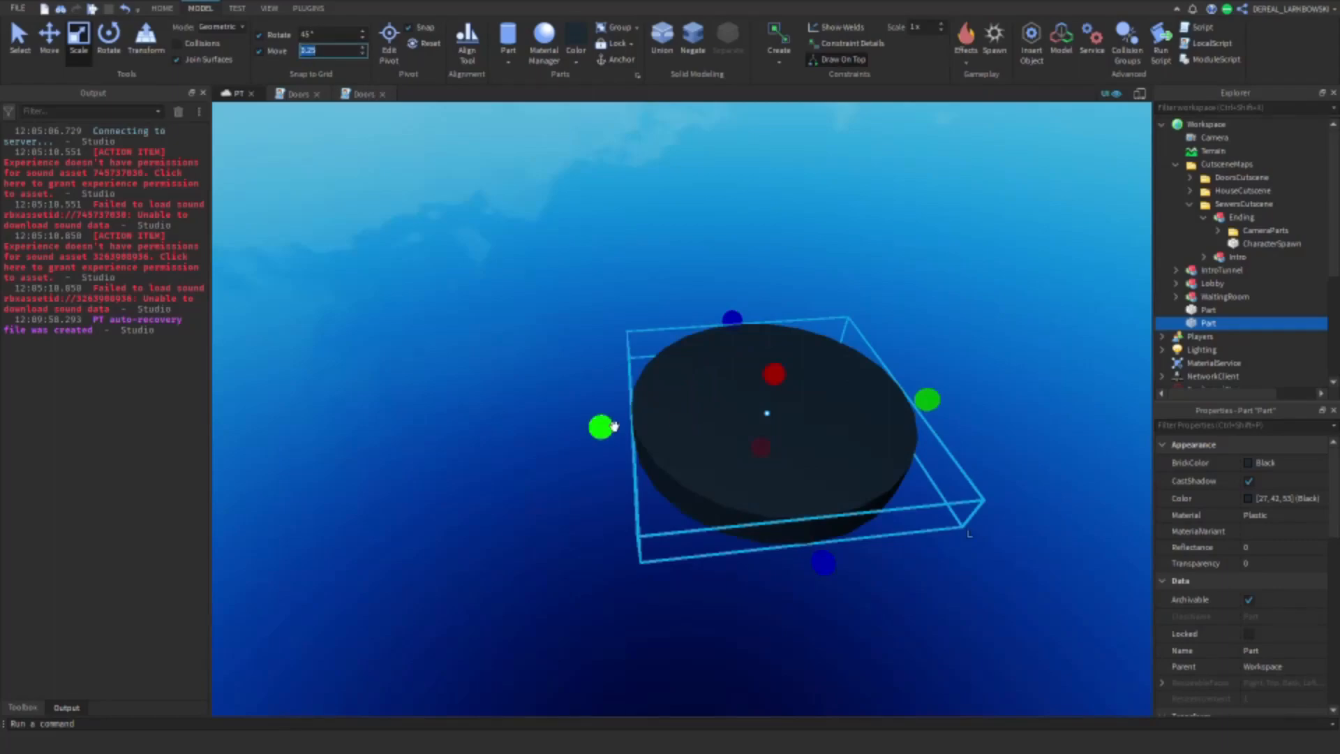
left_click_drag(613, 426, 635, 431)
left_click(576, 60)
left_click(701, 301)
Step: Make the grey cylinder taller so its rim rises above the black disc
right_click_drag(782, 349, 809, 301)
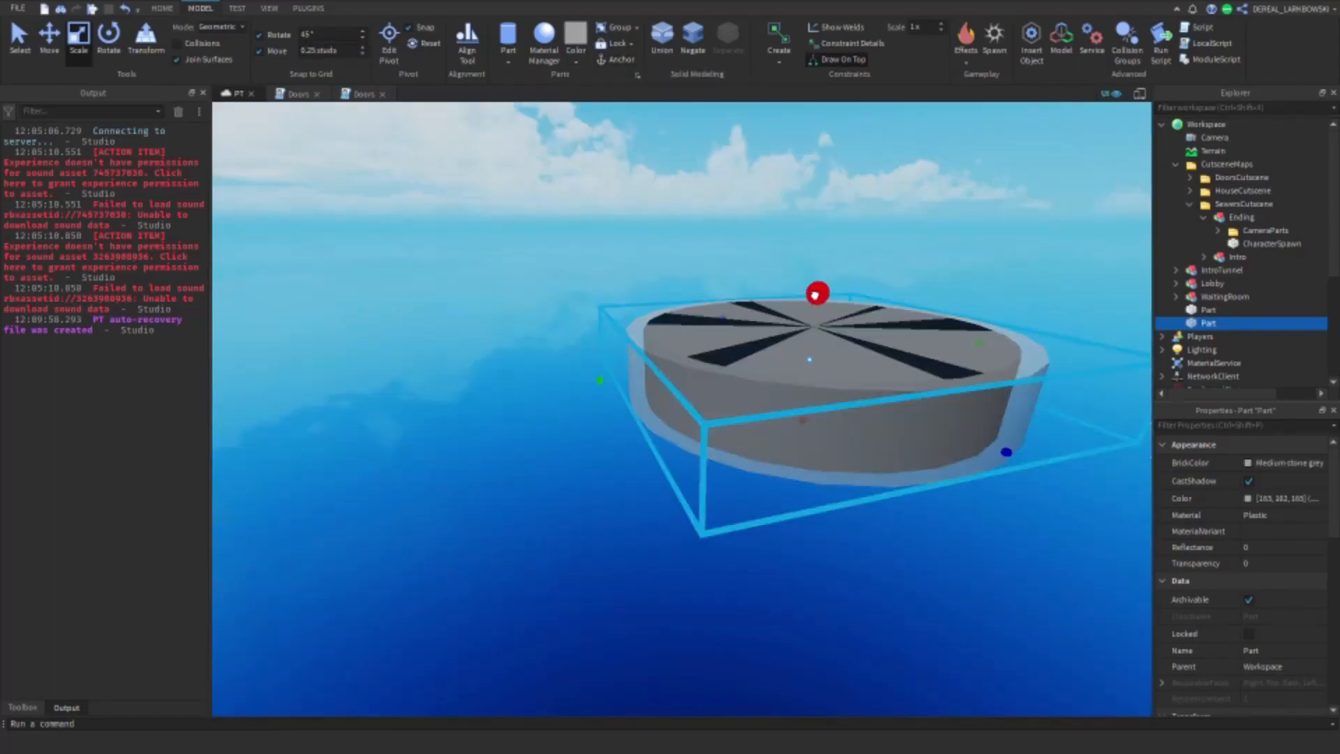
left_click_drag(817, 296, 817, 314)
left_click(798, 233)
right_click_drag(798, 233, 768, 279)
left_click(726, 518)
left_click_drag(728, 376, 723, 309)
Step: Hollow out the grey cylinder into a pipe by uniting it with a negated duplicate of the black disc
left_click(882, 216)
scroll(831, 342, "up", 5)
left_click(832, 341)
key("ctrl+d")
scroll(738, 353, "down", 5)
left_click(694, 38)
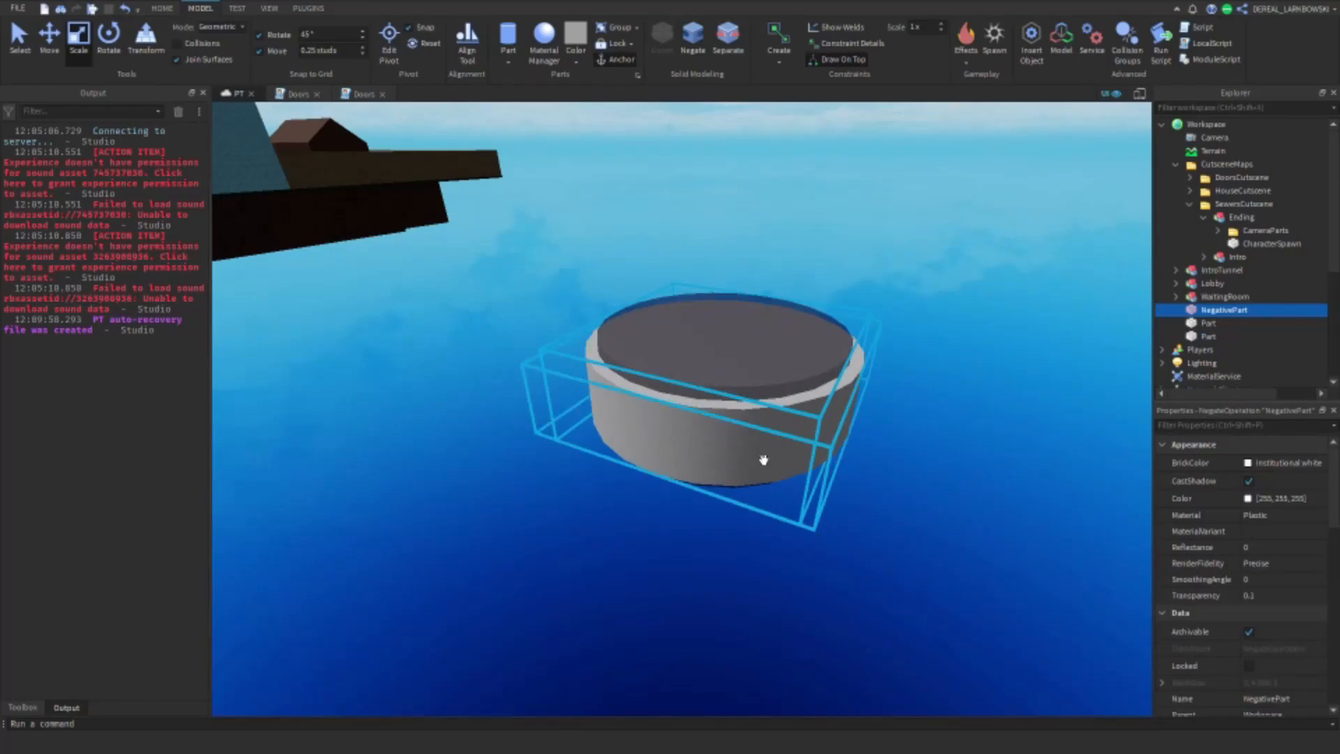
left_click(764, 460, "shift")
left_click(661, 38)
left_click(718, 220)
scroll(719, 220, "up", 5)
right_click_drag(719, 220, 766, 254)
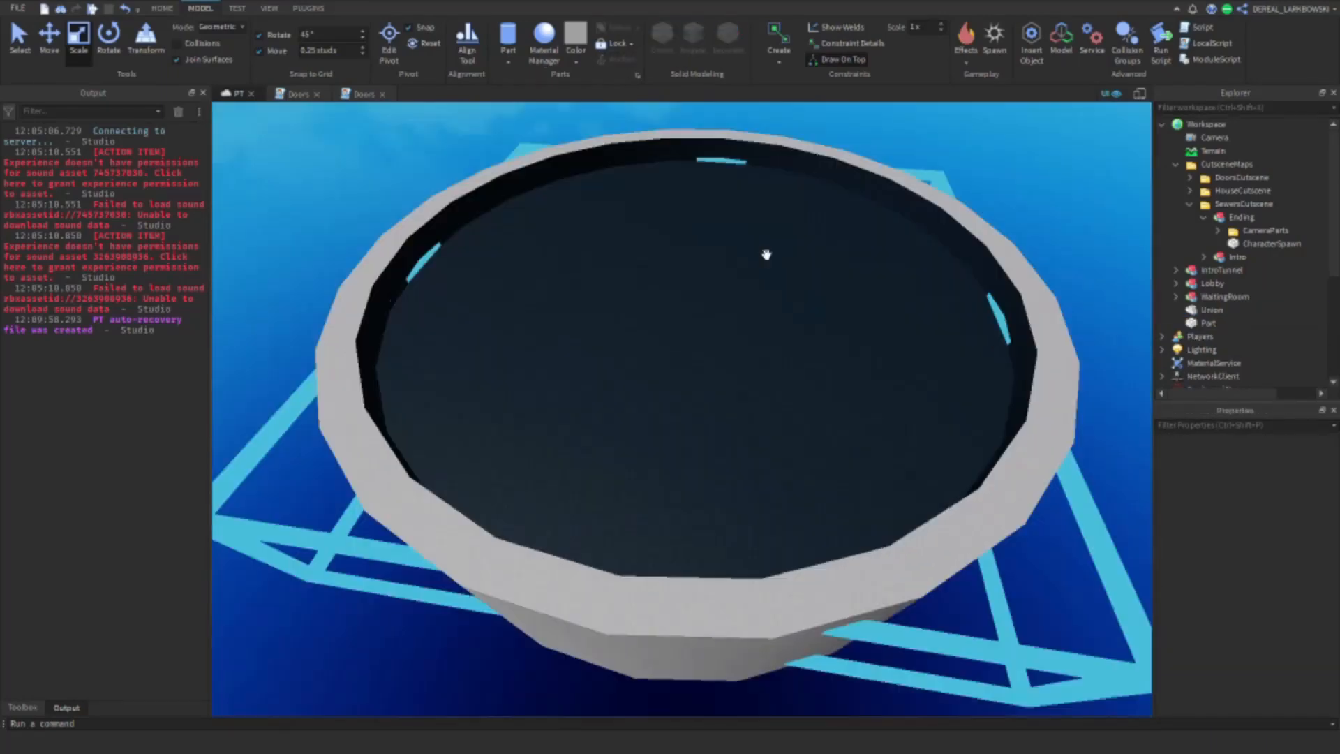
Step: Insert a block part beside the pipe's rim and anchor it
left_click(508, 34)
right_click_drag(697, 509, 768, 447)
left_click_drag(1089, 224, 946, 283)
right_click_drag(946, 283, 724, 351)
scroll(724, 350, "down", 5)
left_click(620, 60)
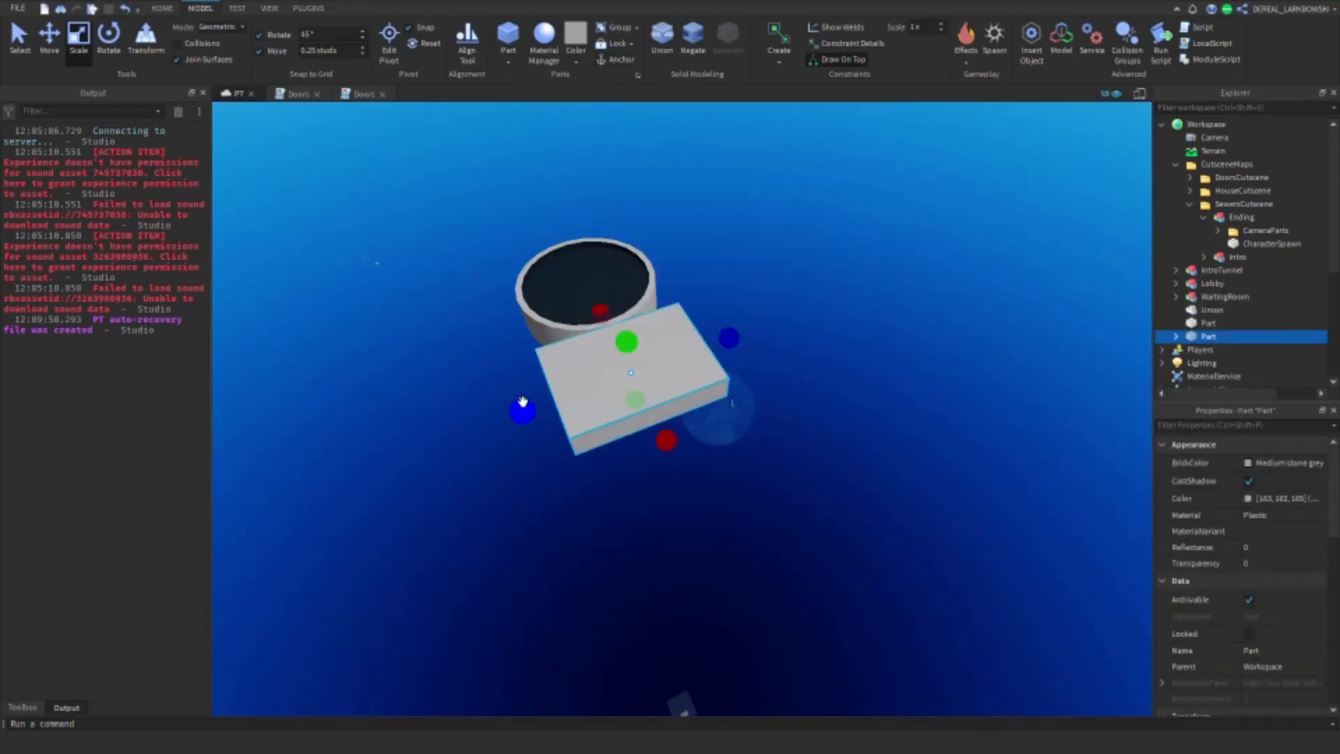
Step: Scale the block into a large ground slab extending around the pipe on all sides
left_click_drag(523, 403, 370, 478)
left_click_drag(663, 314, 512, 271)
right_click_drag(512, 271, 768, 482)
left_click_drag(775, 489, 823, 554)
scroll(668, 335, "up", 5)
right_click_drag(668, 336, 655, 629)
Step: Cut a round hole through the slab above the pipe by uniting it with a negated duplicate of the black disc
left_click(738, 461)
key("ctrl+d")
left_click(693, 39)
left_click(803, 447, "shift")
left_click(662, 42)
scroll(687, 279, "up", 5)
right_click_drag(687, 279, 649, 178)
Step: Place a small flat upright cylinder on the slab beside the hole and colour it Smoky grey
left_click(509, 61)
left_click(532, 138)
left_click(108, 38)
left_click_drag(649, 311, 680, 168)
left_click(79, 38)
right_click_drag(680, 169, 680, 169)
left_click_drag(680, 169, 710, 494)
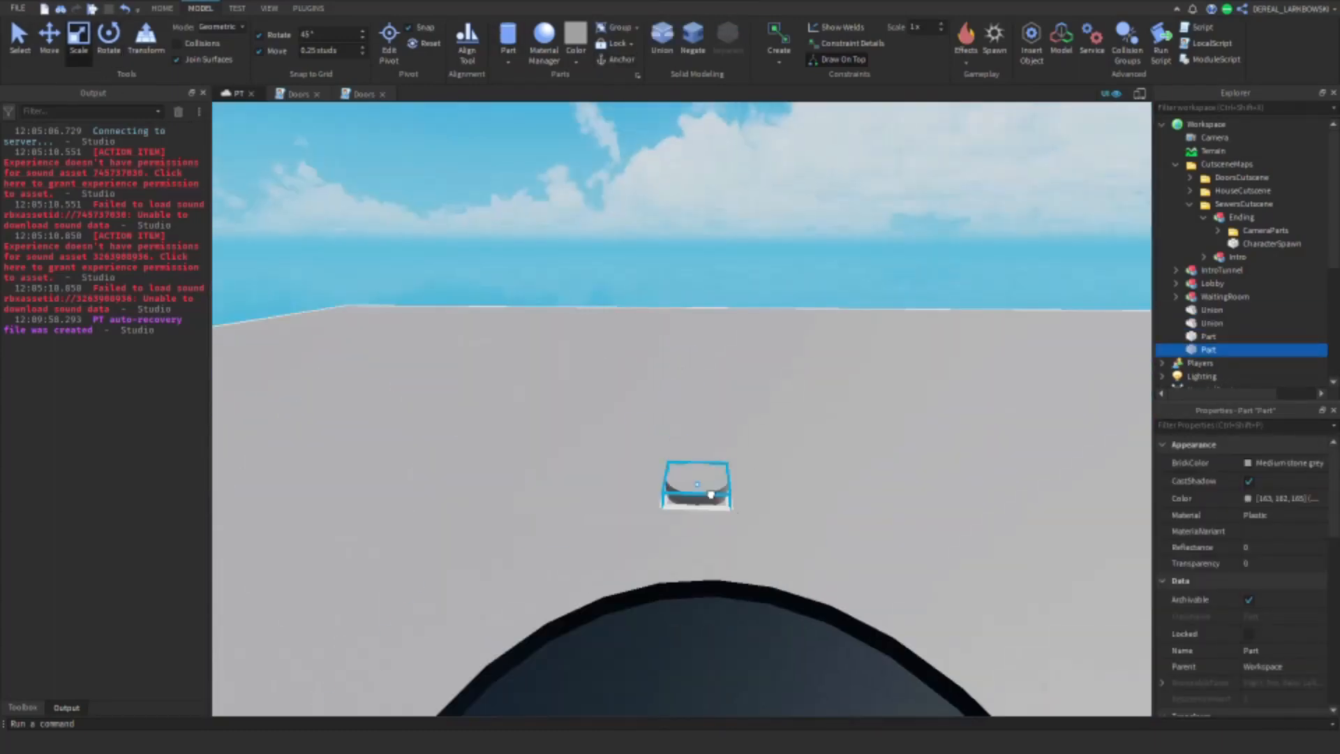
left_click(576, 61)
left_click(695, 279)
Step: Apply the herringbone paving-brick material to the ground slab
left_click(774, 425)
left_click(544, 42)
left_click(1037, 646)
left_click(1107, 649)
left_click(1146, 389)
right_click_drag(705, 391, 705, 450)
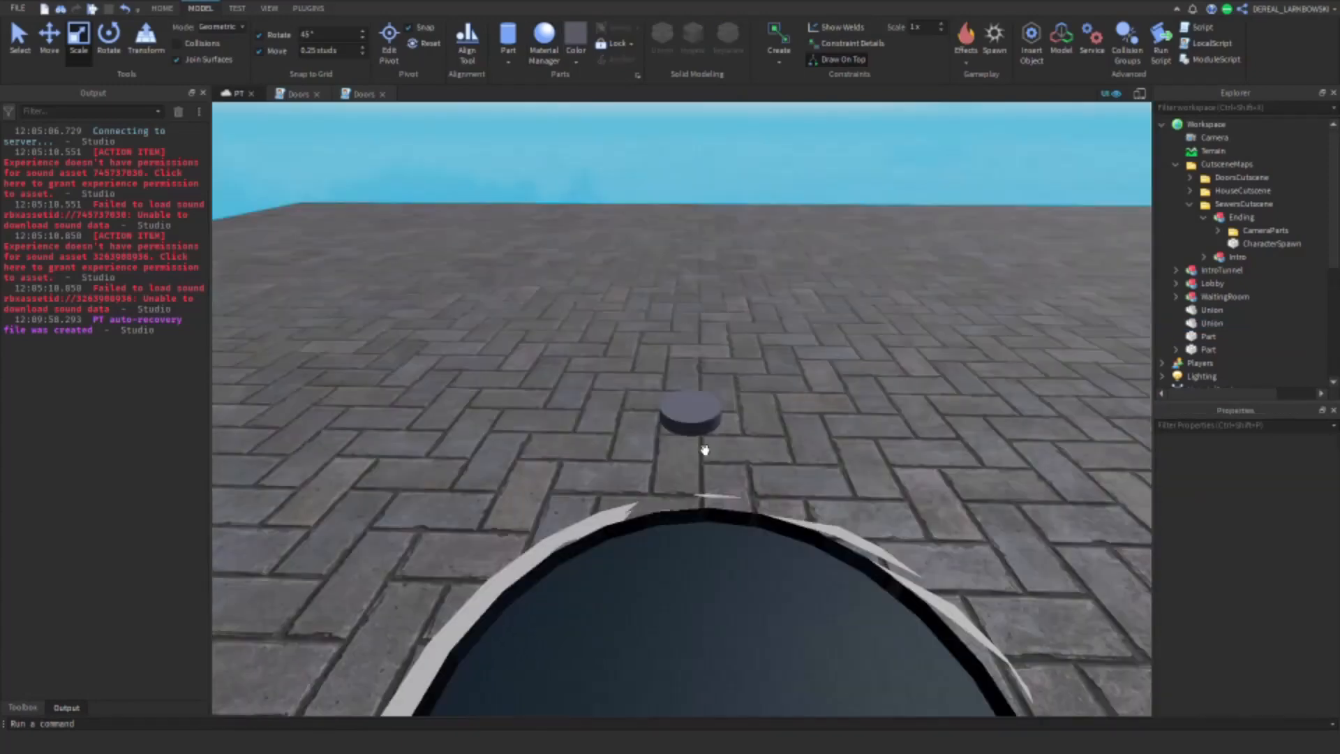
Step: Scale the Smoky grey cylinder into a thin manhole cover roughly as wide as the hole in the ground slab
left_click(698, 422)
left_click_drag(741, 417, 838, 411)
right_click_drag(784, 440, 768, 531)
left_click_drag(681, 517, 673, 585)
left_click_drag(832, 464, 900, 483)
left_click_drag(555, 434, 519, 429)
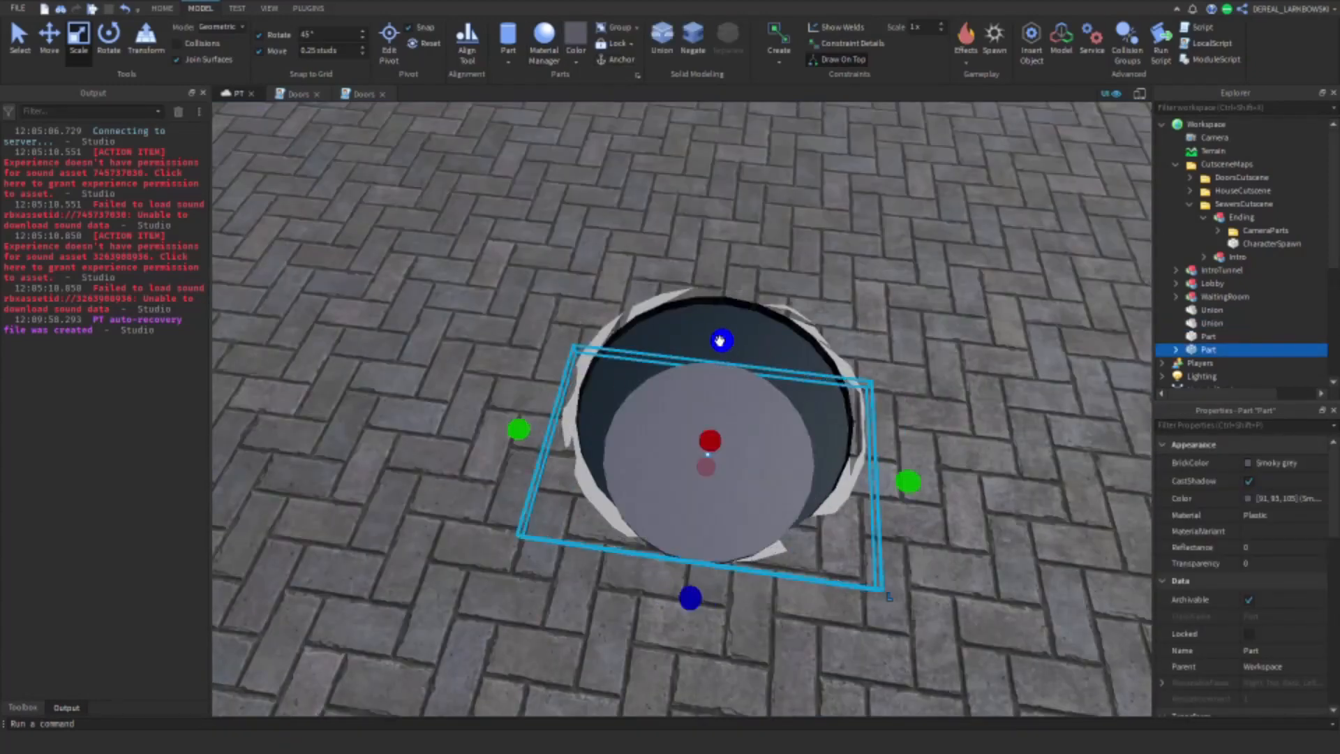
left_click_drag(720, 340, 730, 260)
Step: Apply the diamond plate material to the manhole cover and shift it so it only partly covers the hole
left_click(49, 38)
left_click(543, 41)
left_click(497, 562)
left_click(1107, 650)
left_click(1146, 388)
left_click_drag(708, 542, 726, 414)
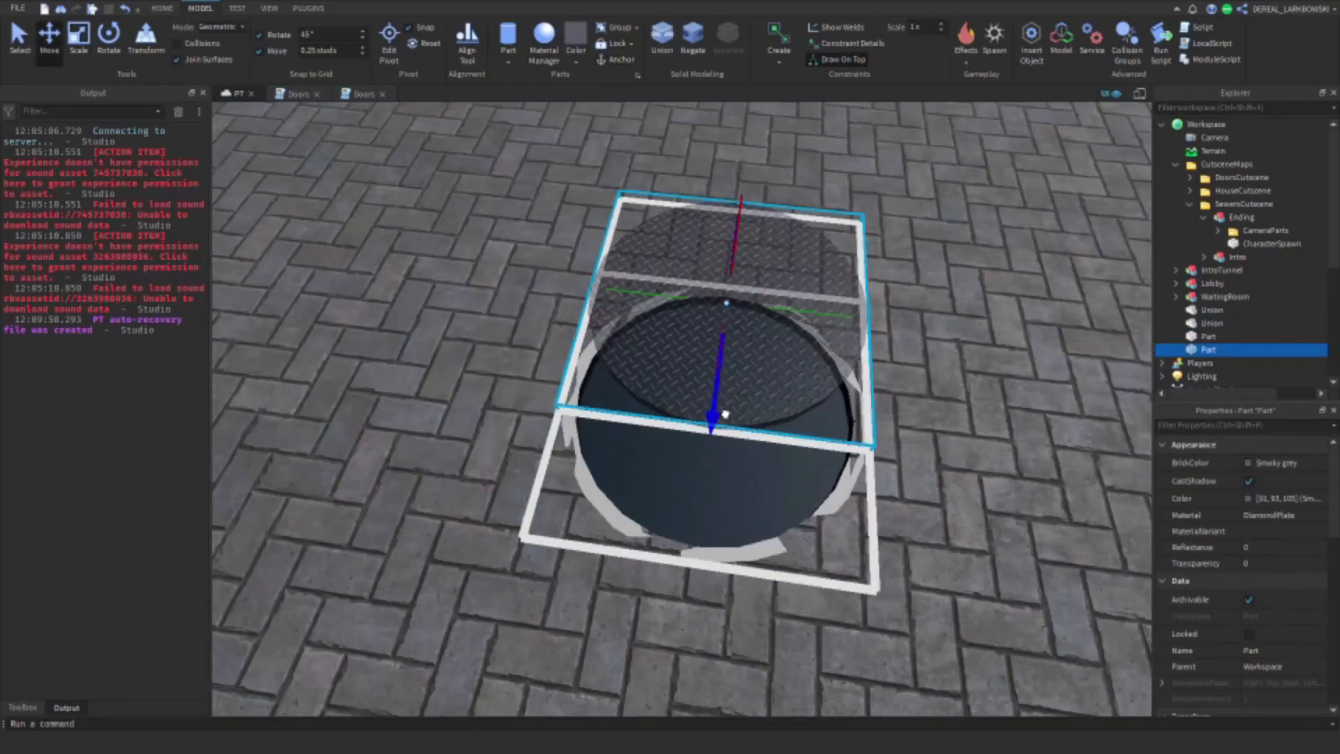
left_click_drag(830, 314, 903, 312)
Step: Move the SewersCutscene Ending's camera parts and character spawn from the house area onto the brick street near the manhole
left_click(1044, 321)
scroll(1045, 320, "down", 5)
left_click(1270, 243)
key("f")
right_click_drag(814, 370, 761, 366)
left_click(760, 366)
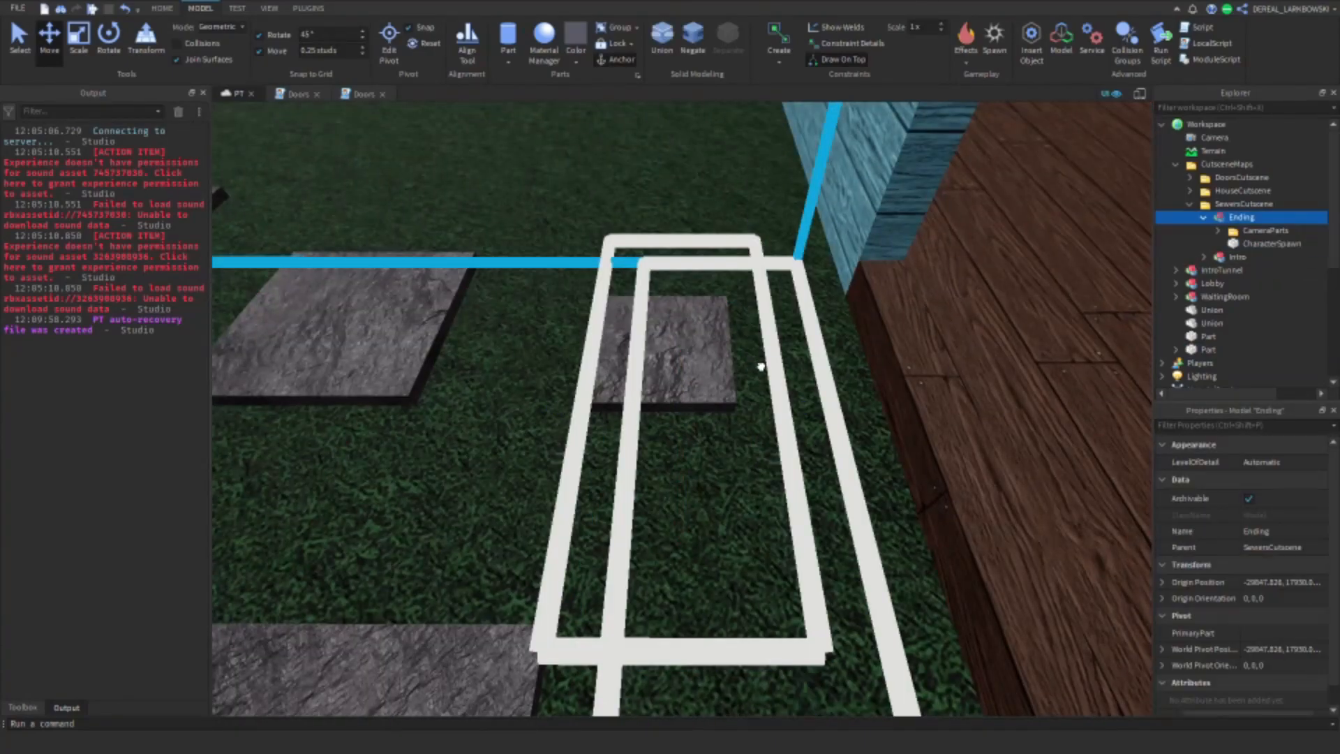
scroll(761, 366, "down", 8)
right_click_drag(682, 398, 667, 467)
scroll(667, 467, "up", 5)
left_click(1086, 270)
Step: Set the transparency of the Ending's CamPos1, CamPos2 and CharacterSpawn parts to 0
left_click(1271, 244)
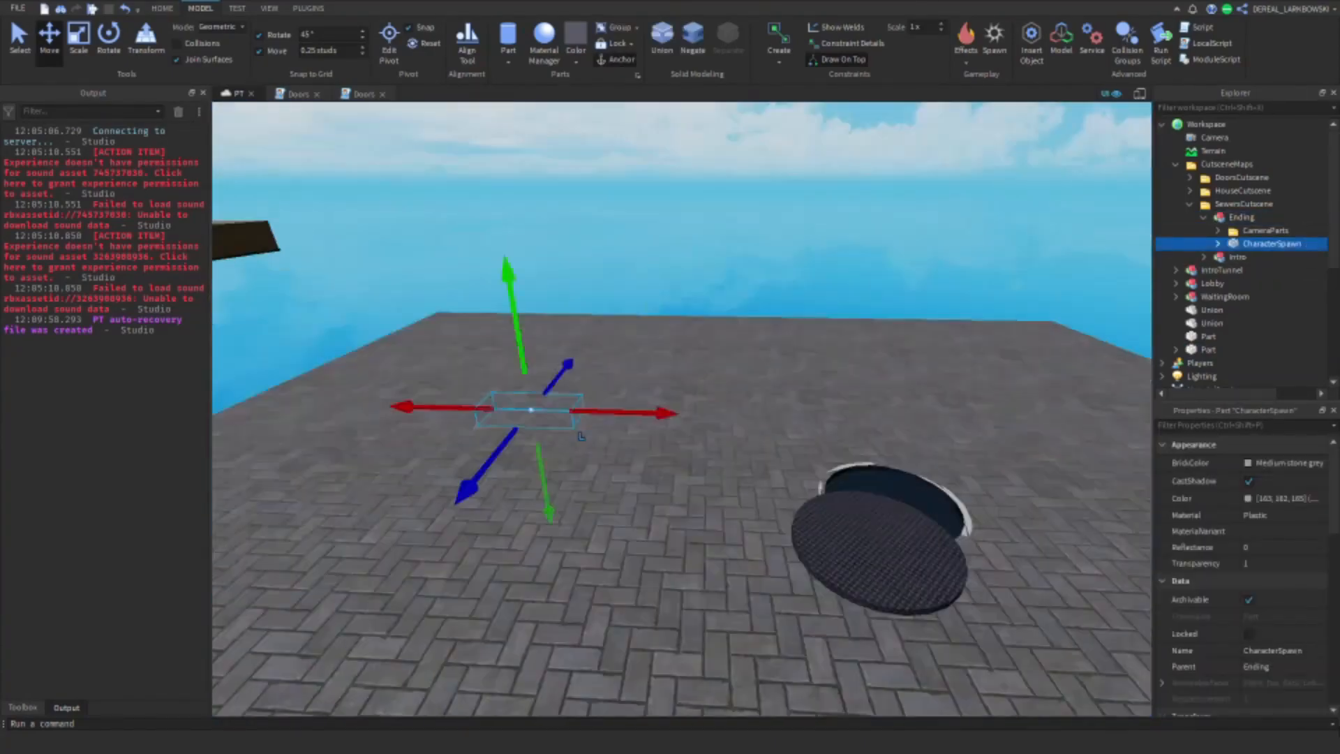
left_click(1218, 231)
left_click(1273, 244, "shift")
left_click(1249, 564)
type("0")
left_click(1005, 281)
right_click_drag(1005, 281, 967, 283)
Step: Set the front surface of the Ending's CharacterSpawn part to Glue
left_click(1272, 270)
left_click_drag(1334, 491, 1334, 660)
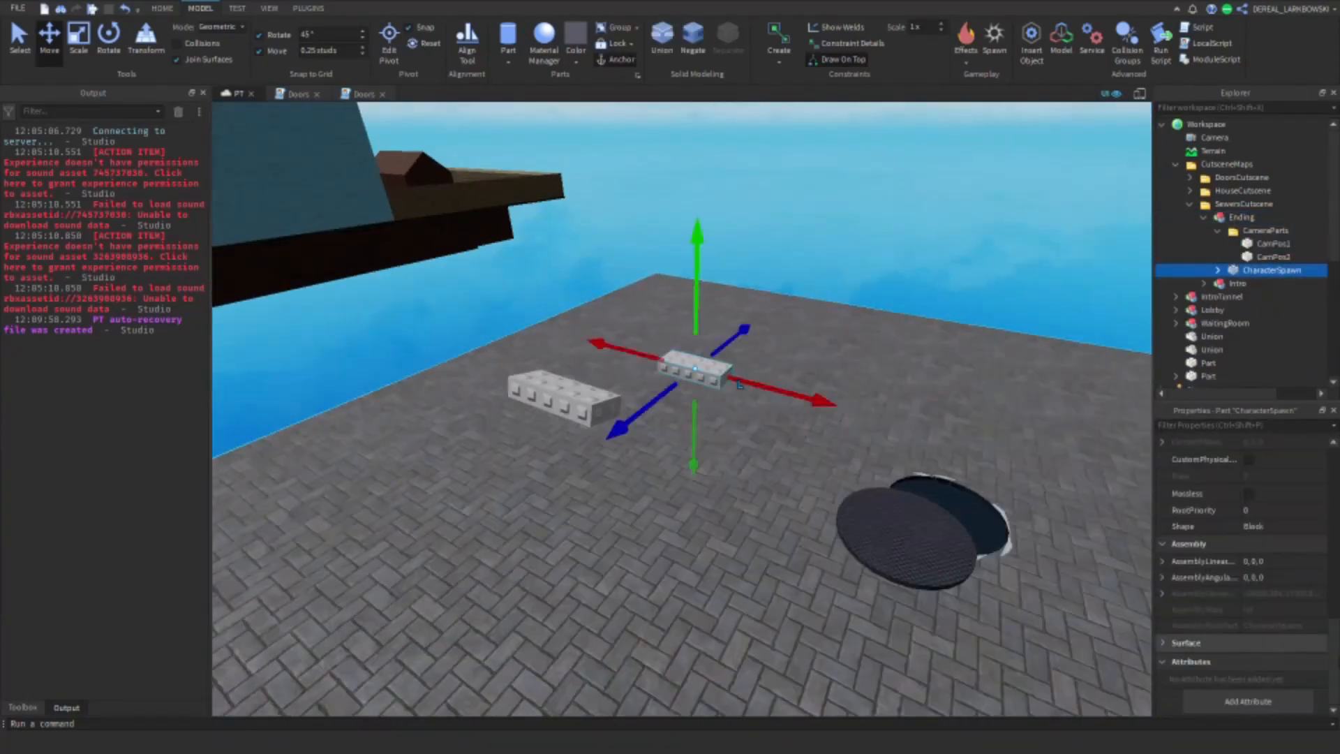
left_click(1165, 643)
scroll(1242, 615, "down", 3)
left_click(1263, 598)
left_click(1258, 626)
Step: Move CharacterSpawn across the street to sit right beside the open manhole
right_click_drag(763, 440, 824, 436)
left_click_drag(342, 301, 661, 344)
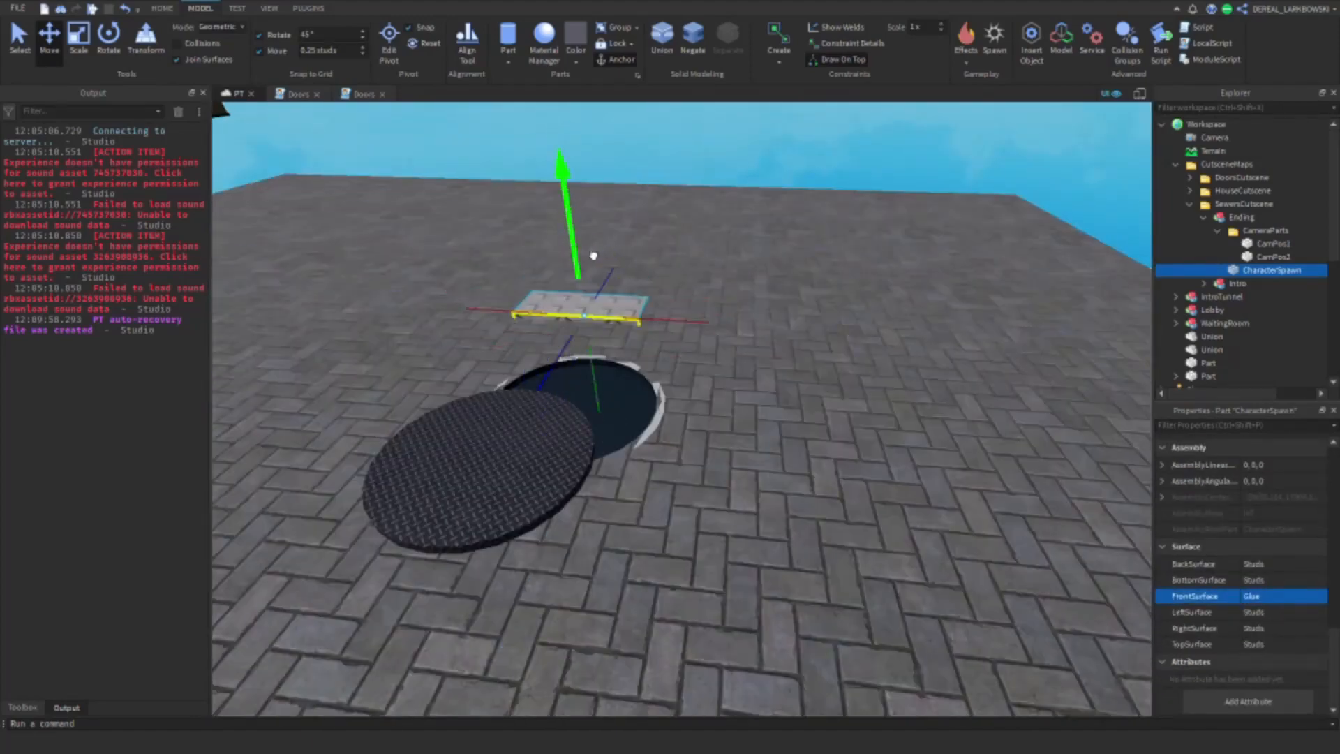
left_click_drag(594, 256, 592, 246)
scroll(593, 314, "up", 4)
left_click_drag(657, 377, 782, 379)
left_click_drag(607, 457, 509, 365)
Step: Examine CamPos1 and CamPos2 around the manhole to check which way their front faces point
left_click(113, 48)
left_click(742, 229)
scroll(741, 230, "down", 6)
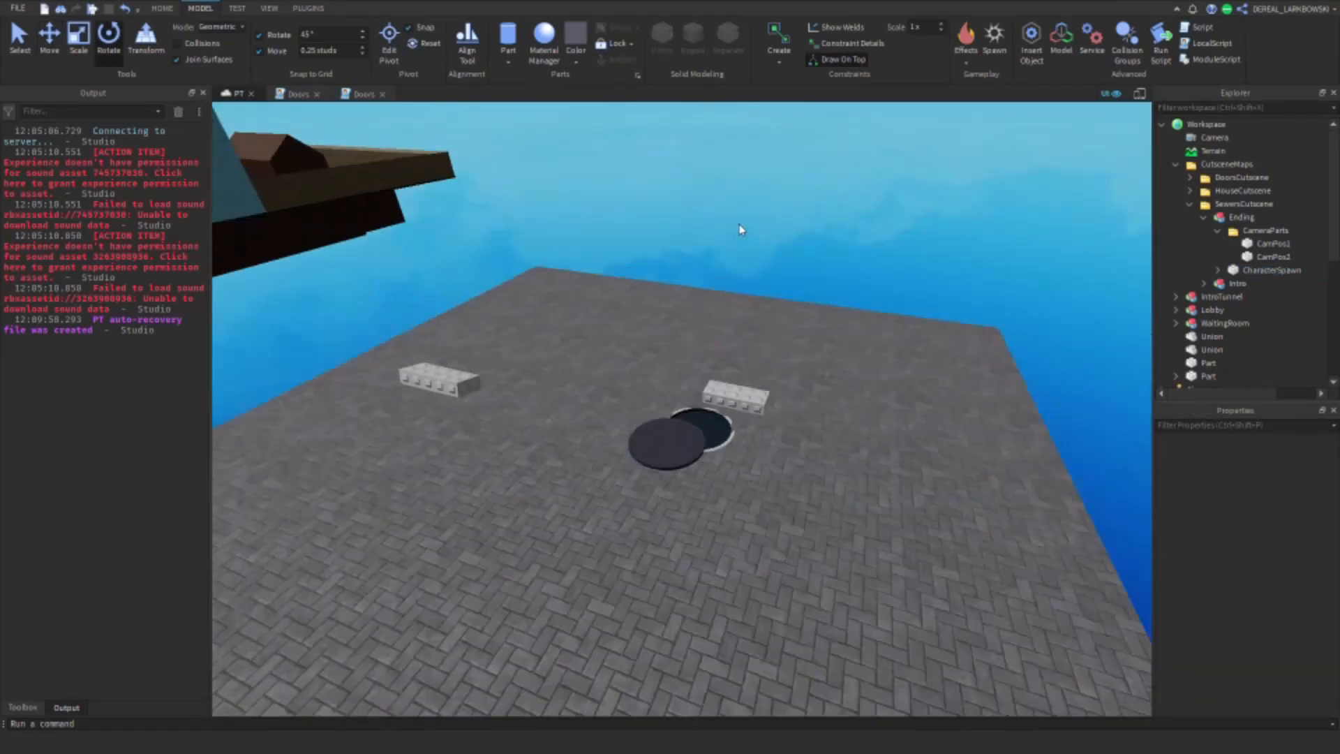
right_click_drag(741, 229, 698, 233)
left_click(1271, 244)
left_click(1272, 257, "shift")
right_click_drag(823, 314, 754, 314)
left_click_drag(683, 357, 877, 320)
left_click_drag(639, 356, 585, 308)
left_click(789, 241)
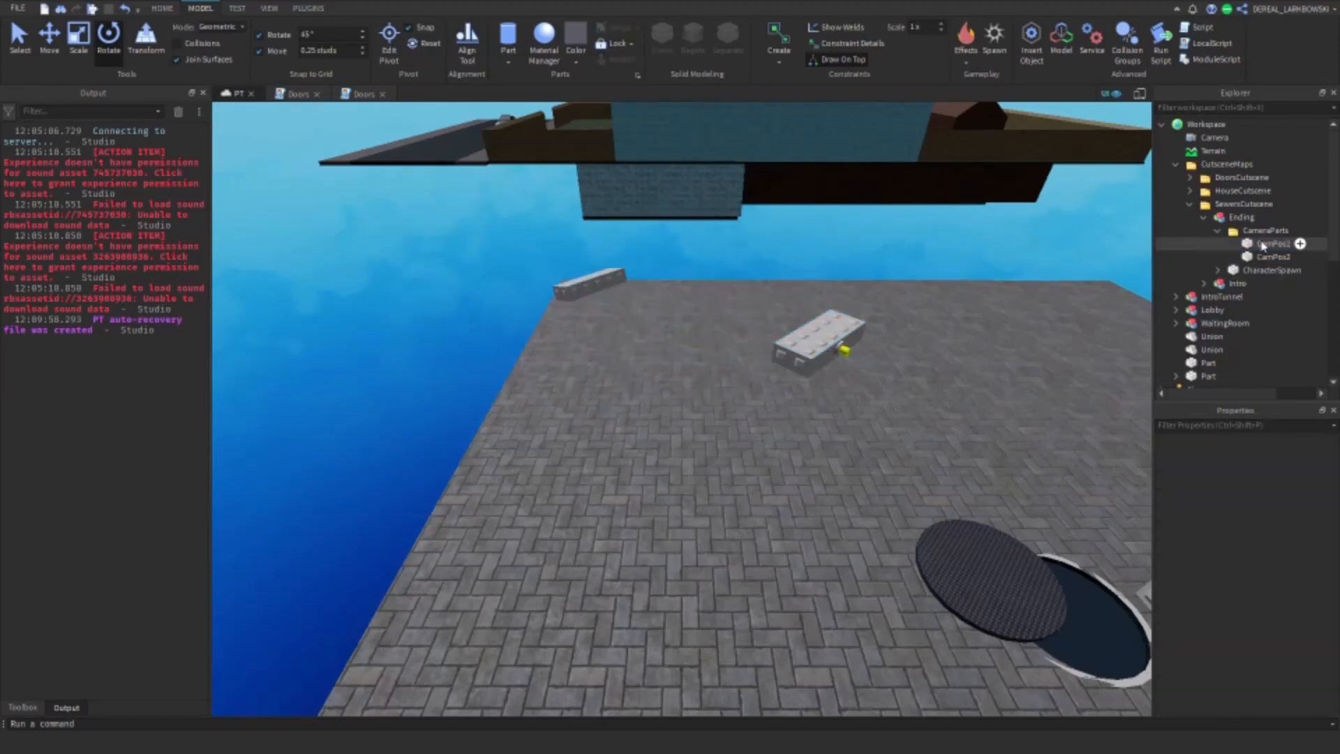
Step: Move CamPos1 over the street until it floats close to CharacterSpawn and the manhole
left_click(1265, 243)
left_click(49, 39)
left_click_drag(643, 264, 928, 224)
right_click_drag(928, 224, 838, 230)
left_click_drag(765, 398, 775, 454)
left_click_drag(866, 534, 913, 530)
right_click_drag(912, 530, 814, 457)
Step: Turn off rotation snapping and rotate CamPos1 so its front face looks at the character spawn
left_click(108, 39)
left_click(259, 35)
left_click_drag(715, 325, 817, 428)
right_click_drag(817, 428, 907, 258)
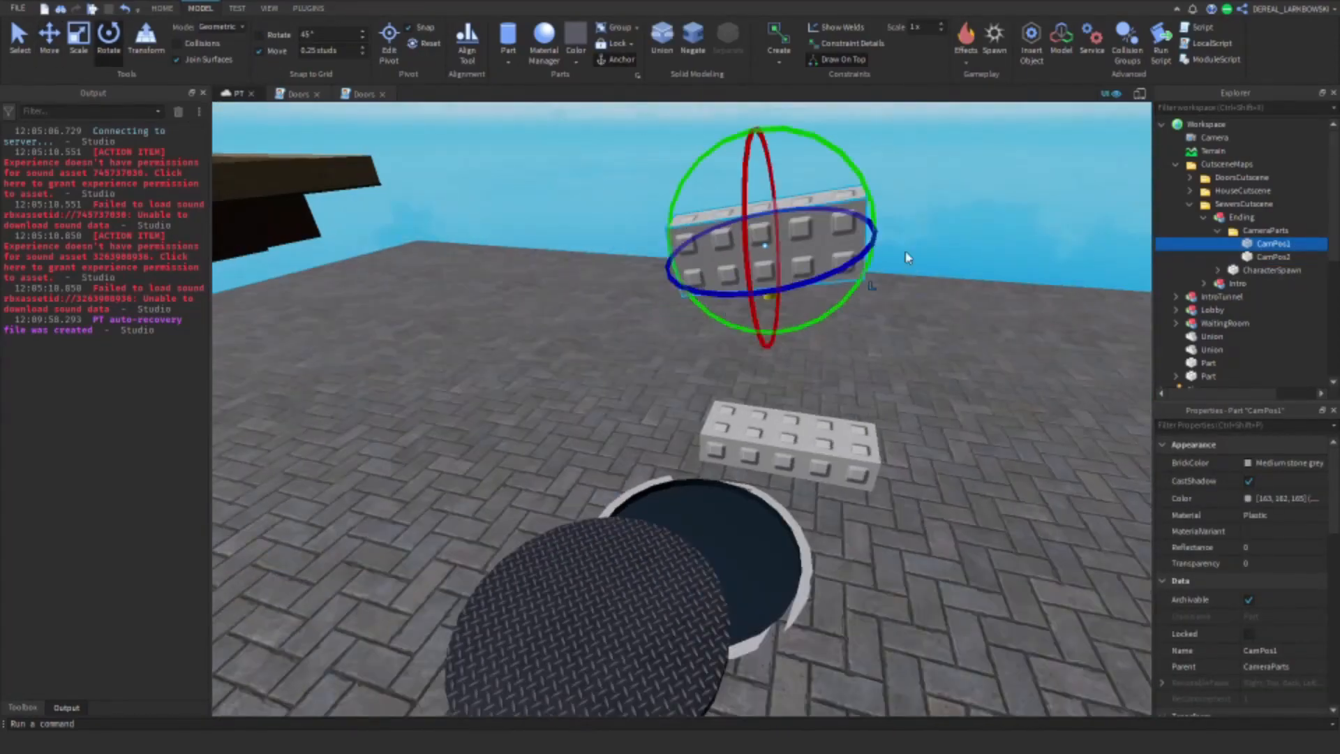
left_click_drag(873, 262, 838, 279)
right_click_drag(838, 280, 656, 239)
left_click_drag(774, 265, 537, 293)
Step: Move CamPos1 down and across until it sits just above the manhole opening, in front of CharacterSpawn
left_click(46, 38)
left_click_drag(599, 157, 629, 433)
left_click_drag(564, 549, 590, 532)
left_click_drag(641, 401, 643, 421)
right_click_drag(644, 421, 559, 377)
Step: Position CamPos2 on the street away from the manhole and rotate it so its front faces the spawn and hole
left_click(1274, 257)
left_click_drag(587, 318, 824, 377)
key("d")
left_click(78, 42)
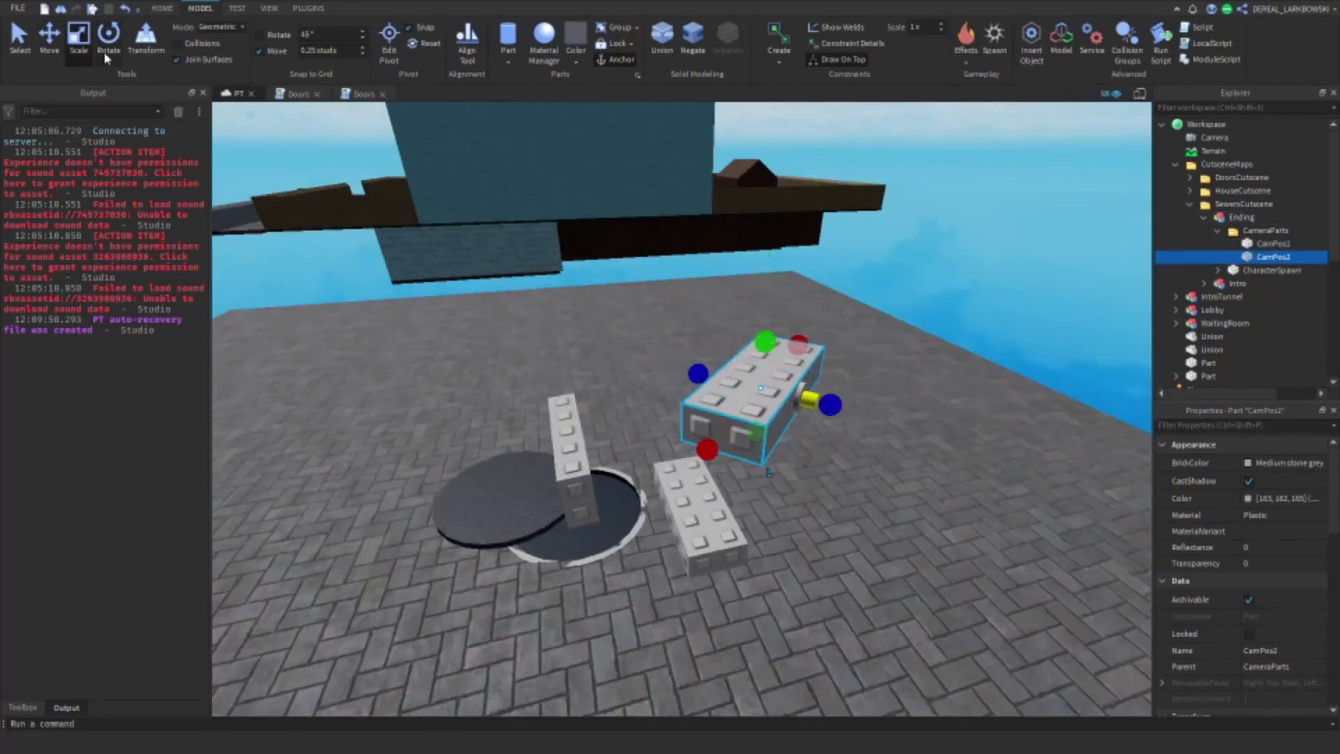
left_click(108, 42)
left_click_drag(669, 387, 670, 349)
left_click(49, 42)
left_click_drag(816, 457, 784, 422)
right_click_drag(784, 422, 831, 412)
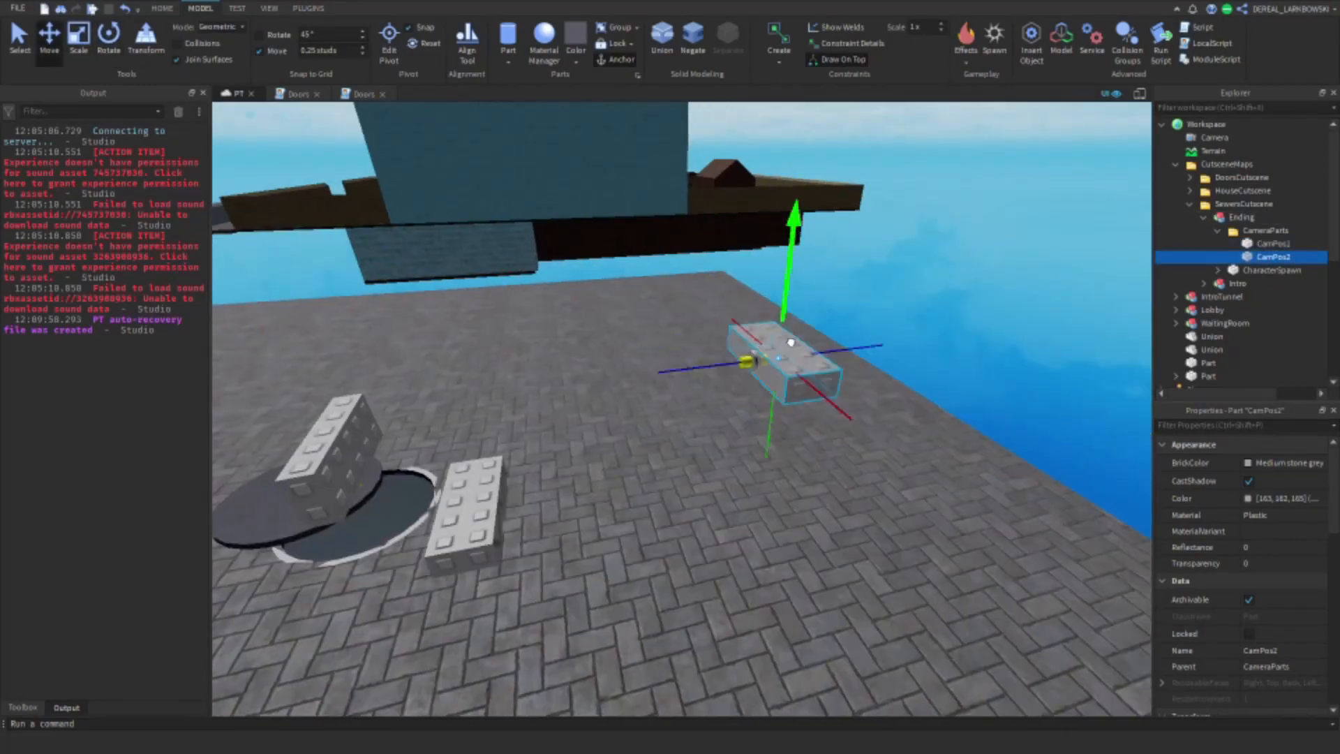
Step: Set the transparency of CamPos1, CamPos2 and CharacterSpawn to 1
left_click(1274, 244)
left_click(1272, 270, "shift")
left_click(1256, 563)
type("1")
key("Return")
Step: Select the ground slab, manhole cover and pipe parts and group them into one model
left_click(20, 42)
scroll(963, 380, "down", 10)
scroll(667, 362, "up", 6)
left_click(639, 331)
left_click(667, 362, "shift")
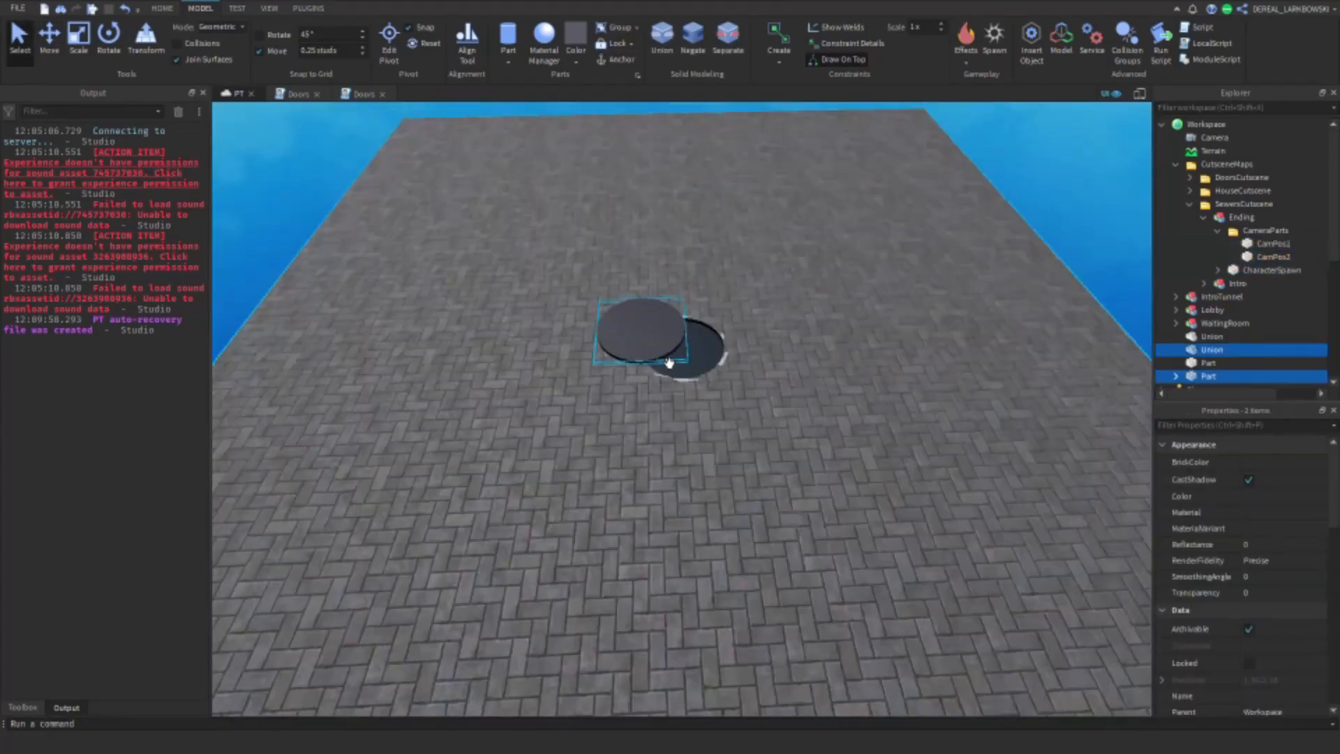
right_click_drag(667, 362, 748, 290)
left_click(748, 291, "shift")
left_click(757, 296, "shift")
left_click(621, 28)
right_click_drag(656, 223, 688, 168)
key("a")
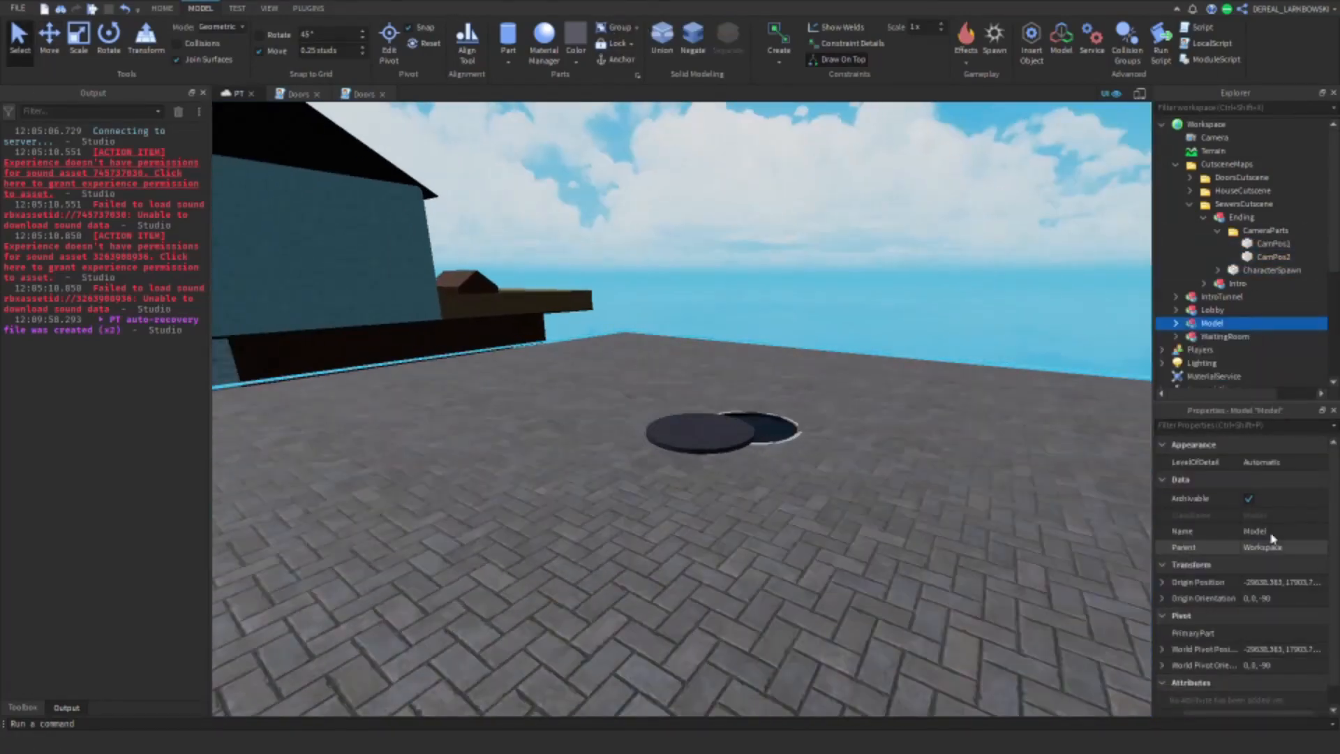
Step: Rename the street model MainMap and move it into the Ending's CameraParts folder
left_click(1274, 531)
type("MainMap")
left_click_drag(1199, 323, 1264, 231)
left_click(1205, 217)
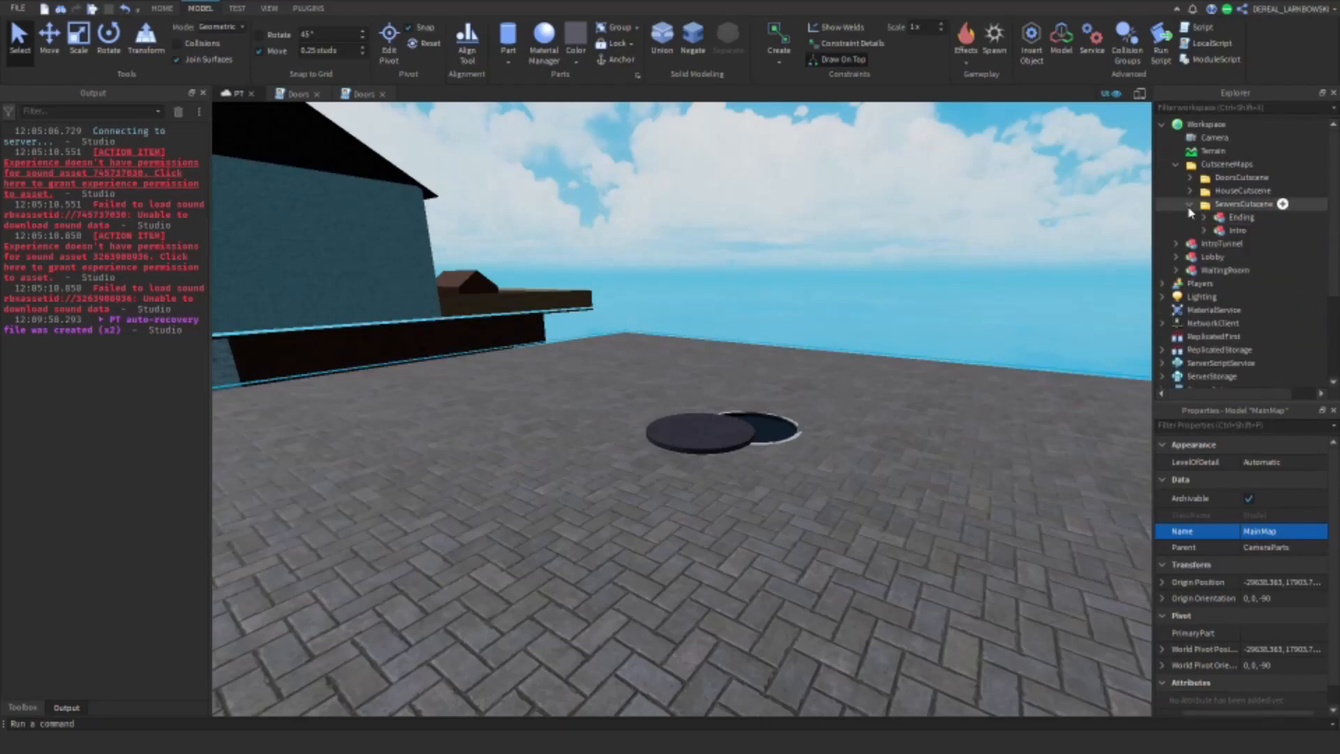
left_click(1191, 203)
left_click(1176, 164)
left_click(845, 303)
right_click_drag(845, 303, 853, 360)
key("s")
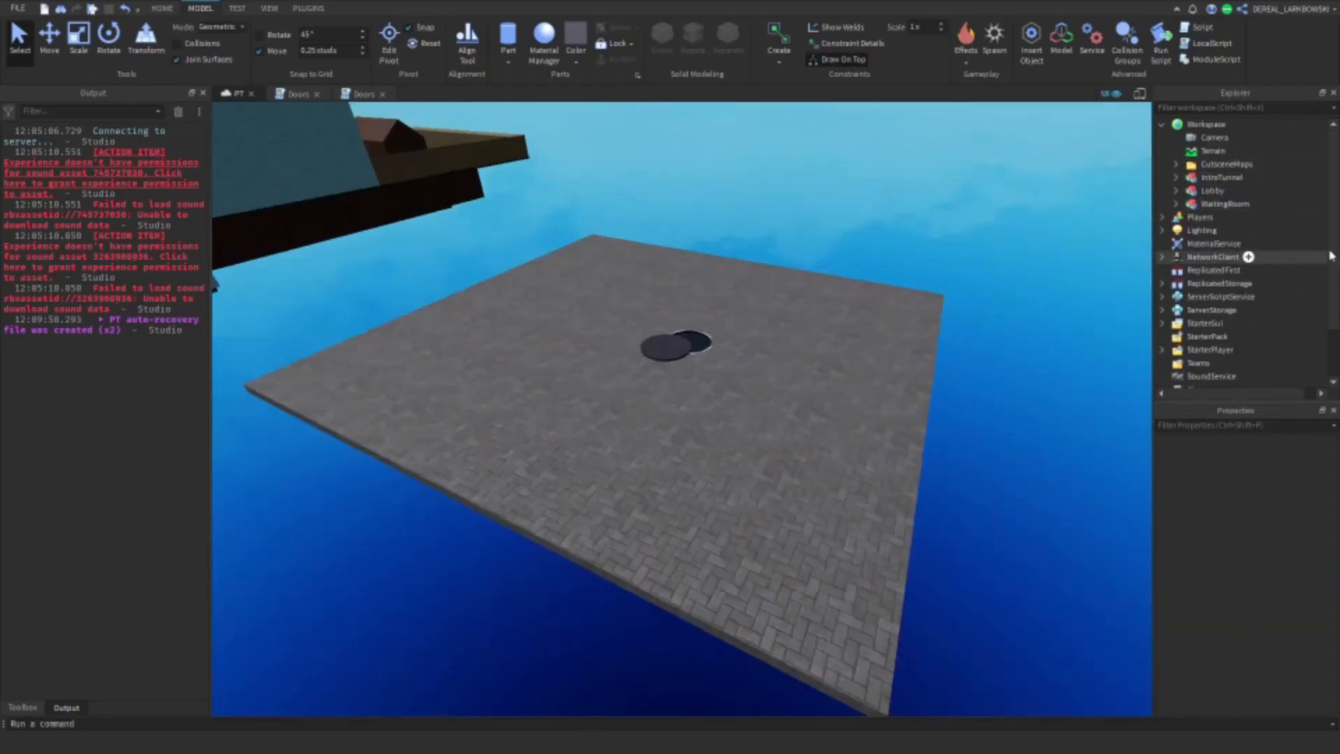
Step: Duplicate the House script in CutsceneGui's Intros folder and name the copy Sewers
left_click_drag(1332, 255, 1332, 307)
left_click(1190, 315)
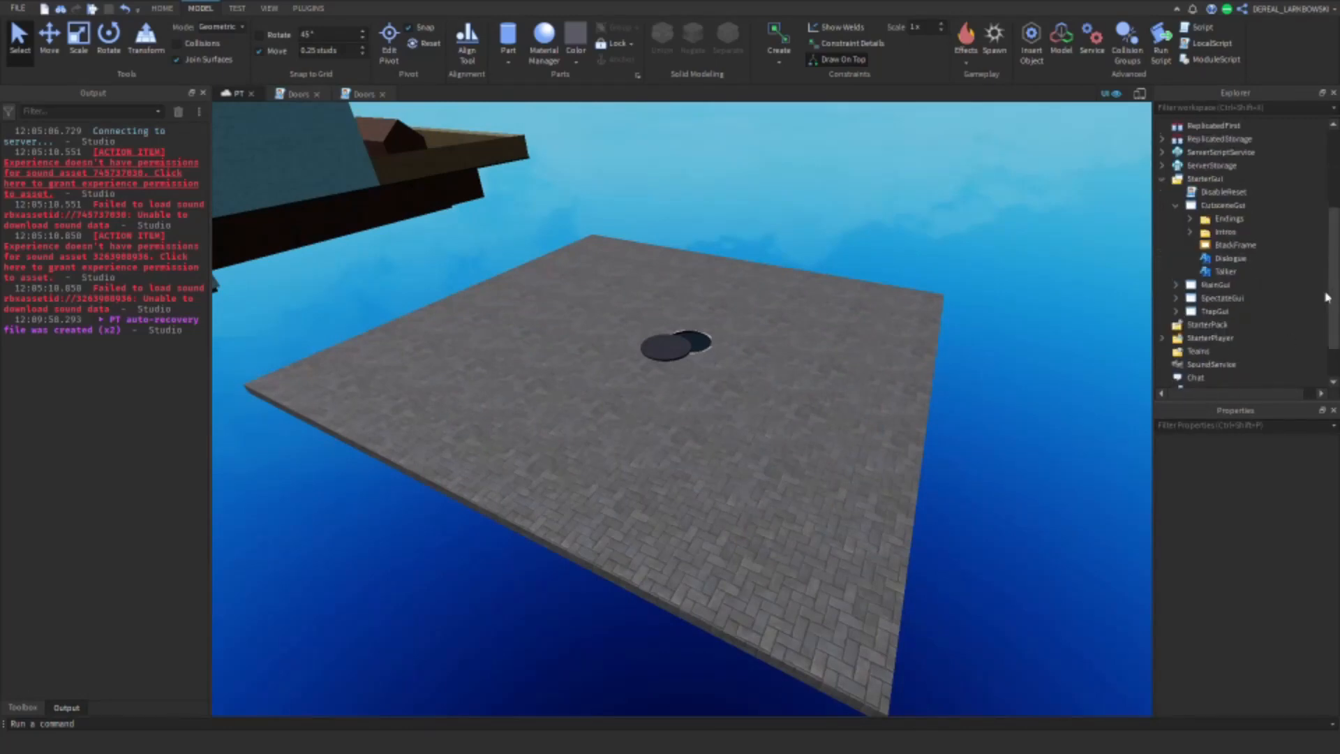
scroll(1205, 280, "down", 2)
left_click(1229, 255)
key("ctrl+d")
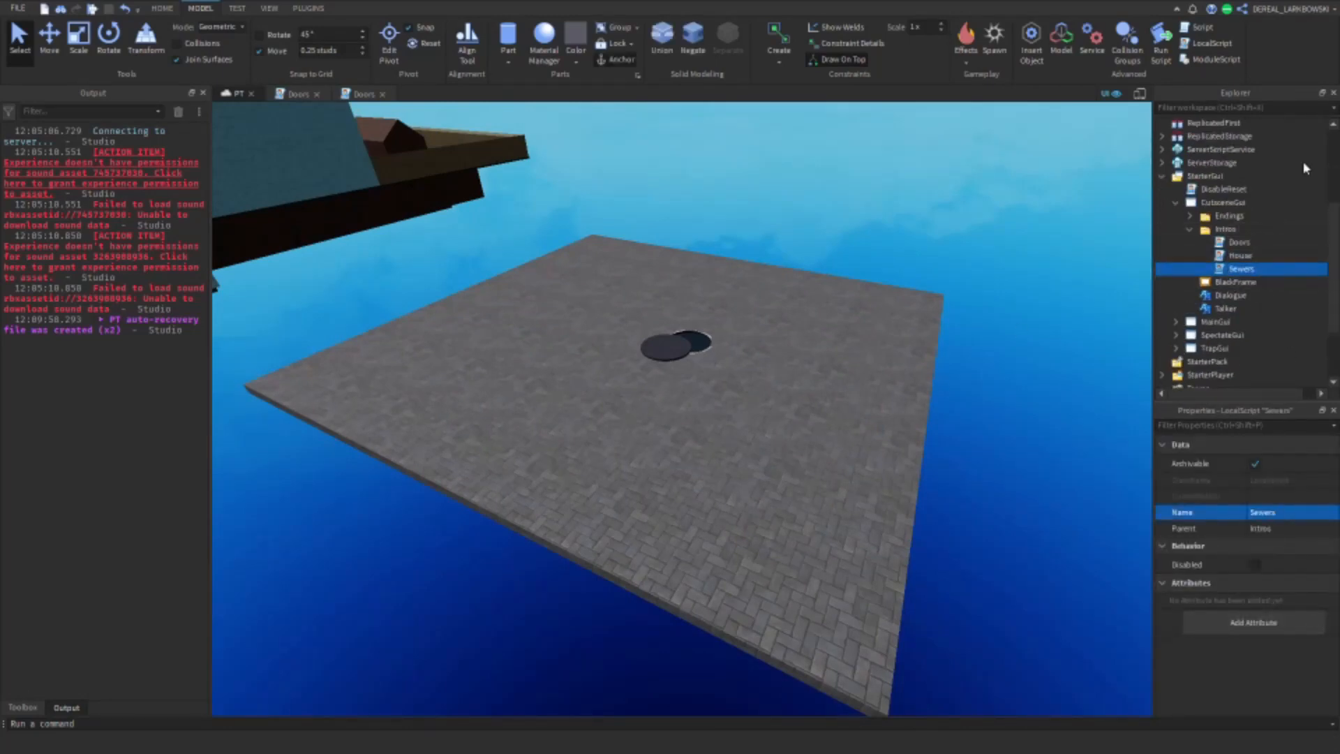
Step: In the Sewers intro script, change the chapter name check to "Sewers" and the matching map to "SewersCutscene"
double_click(1240, 269)
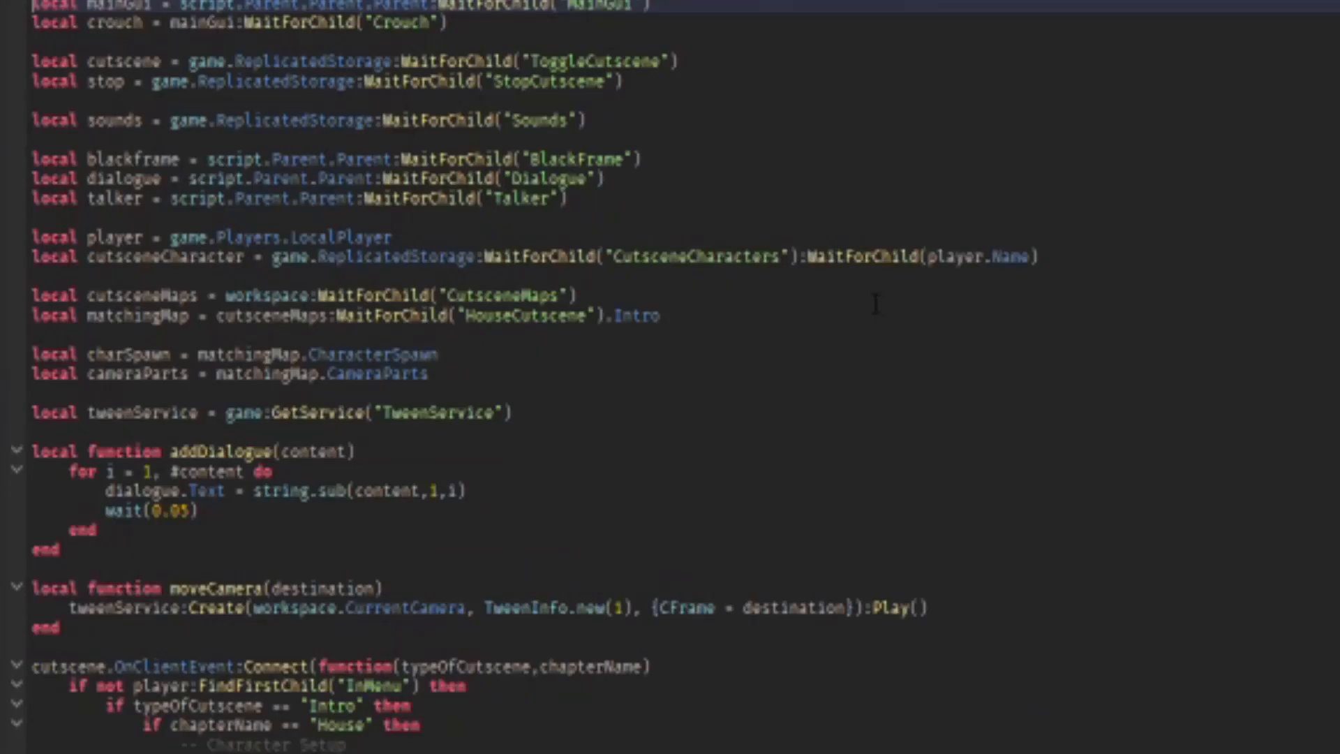
double_click(348, 724)
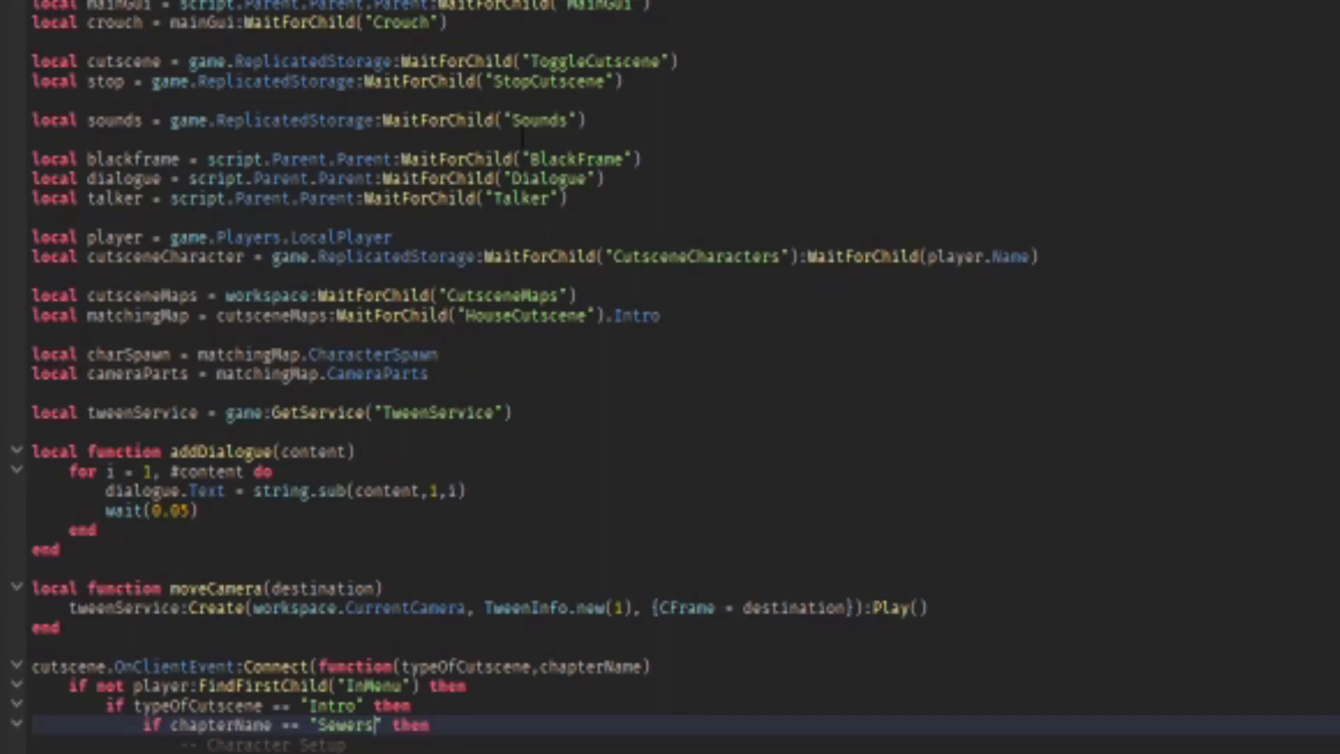
double_click(497, 315)
type("SewersCutscene")
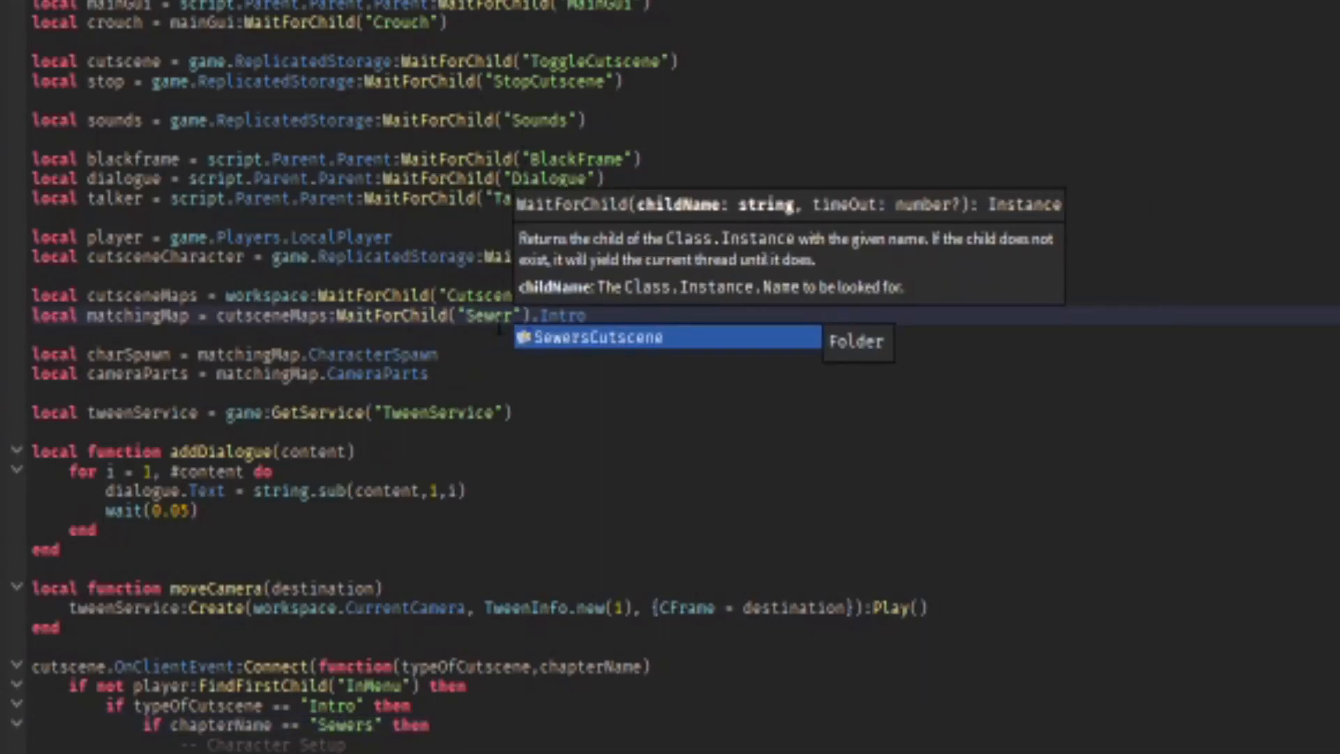
Step: Replace the intro's three main dialogue lines with "W-How did I get here?", "It smells down here" and "AI have to get out"
scroll(625, 433, "down", 10)
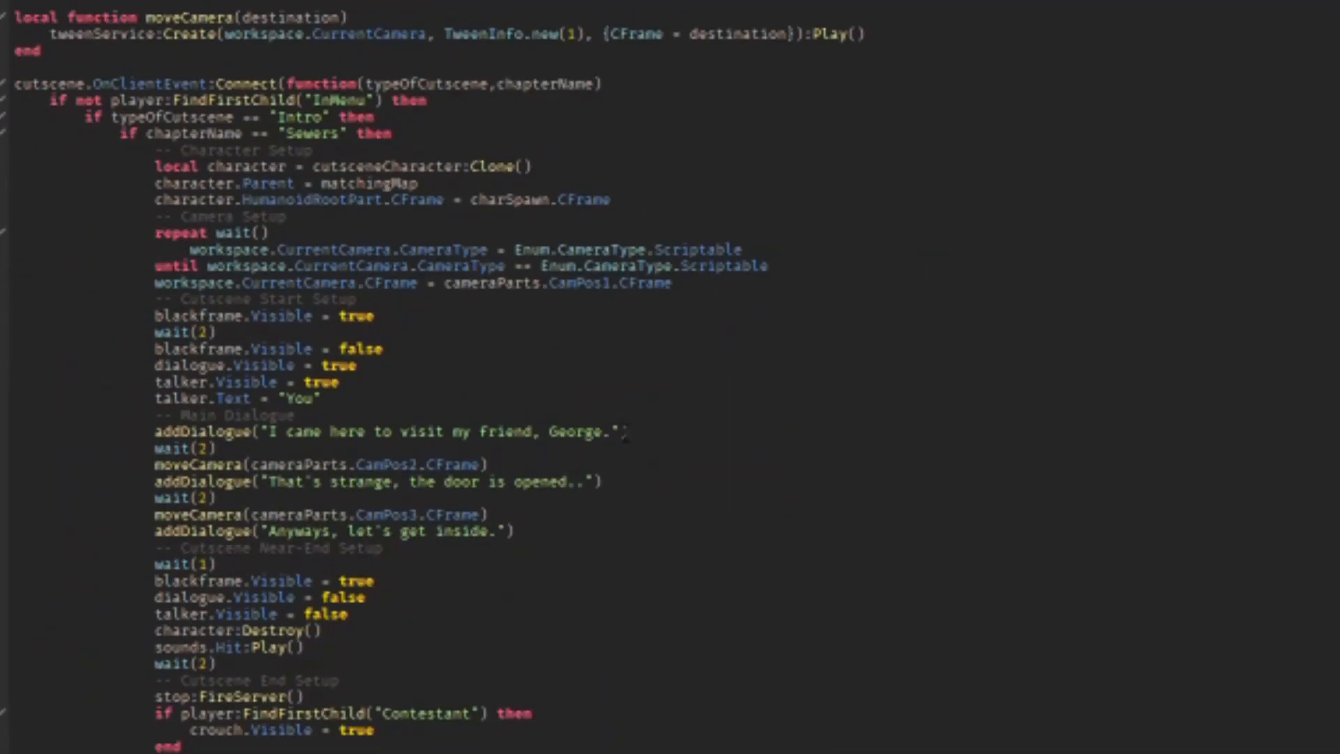
left_click_drag(611, 433, 302, 433)
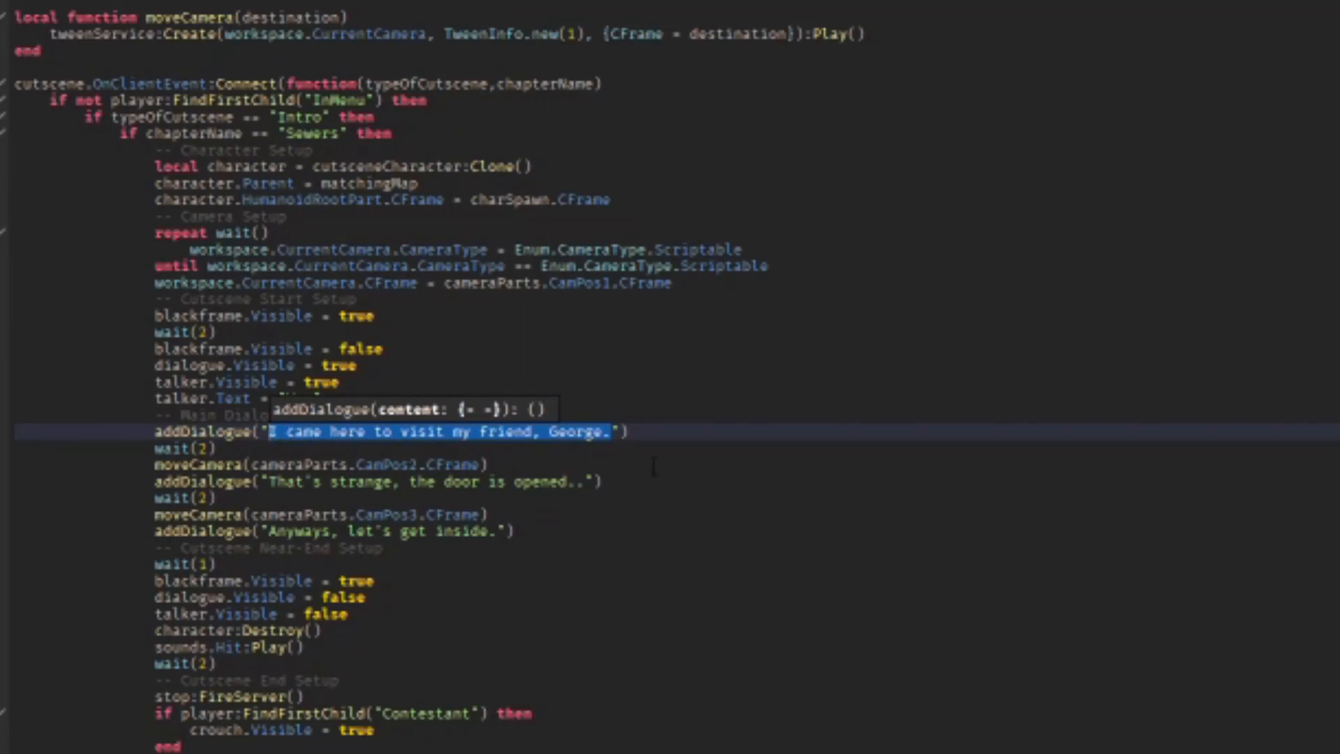
type("W-How did I get he")
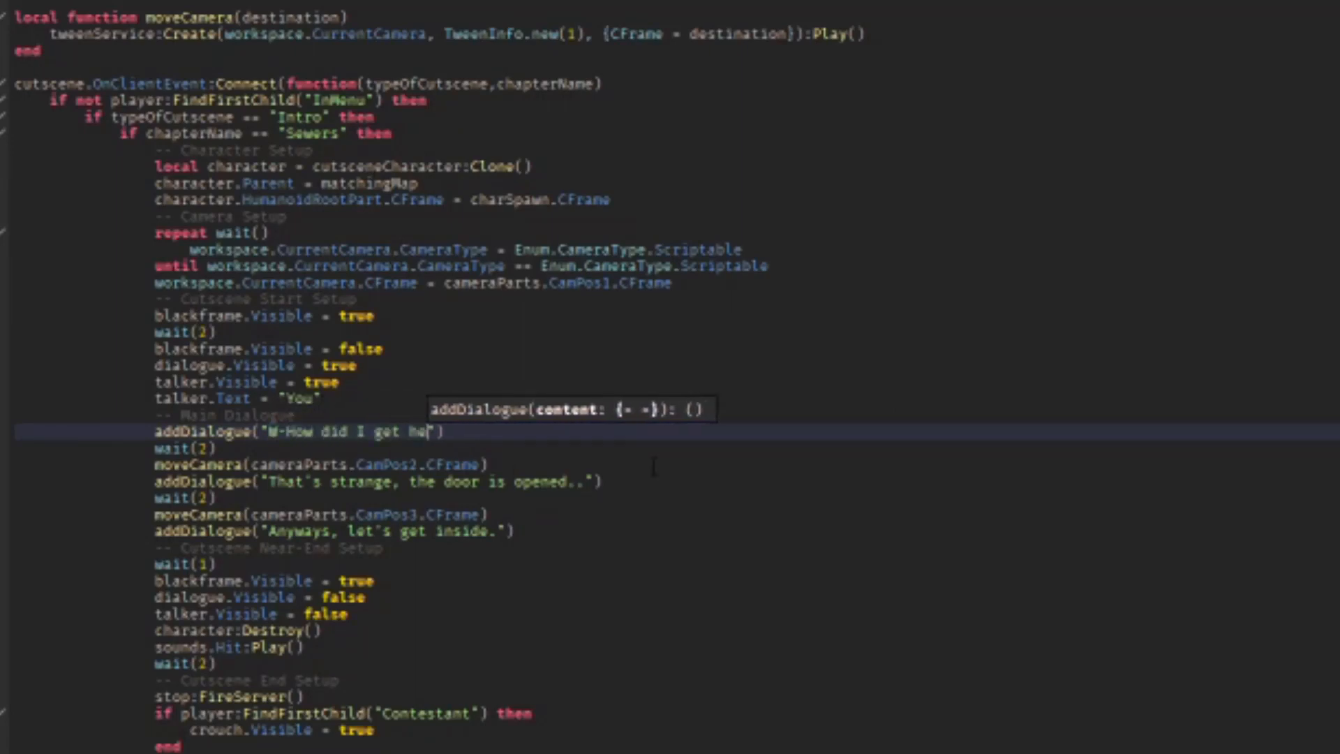
left_click_drag(585, 482, 273, 483)
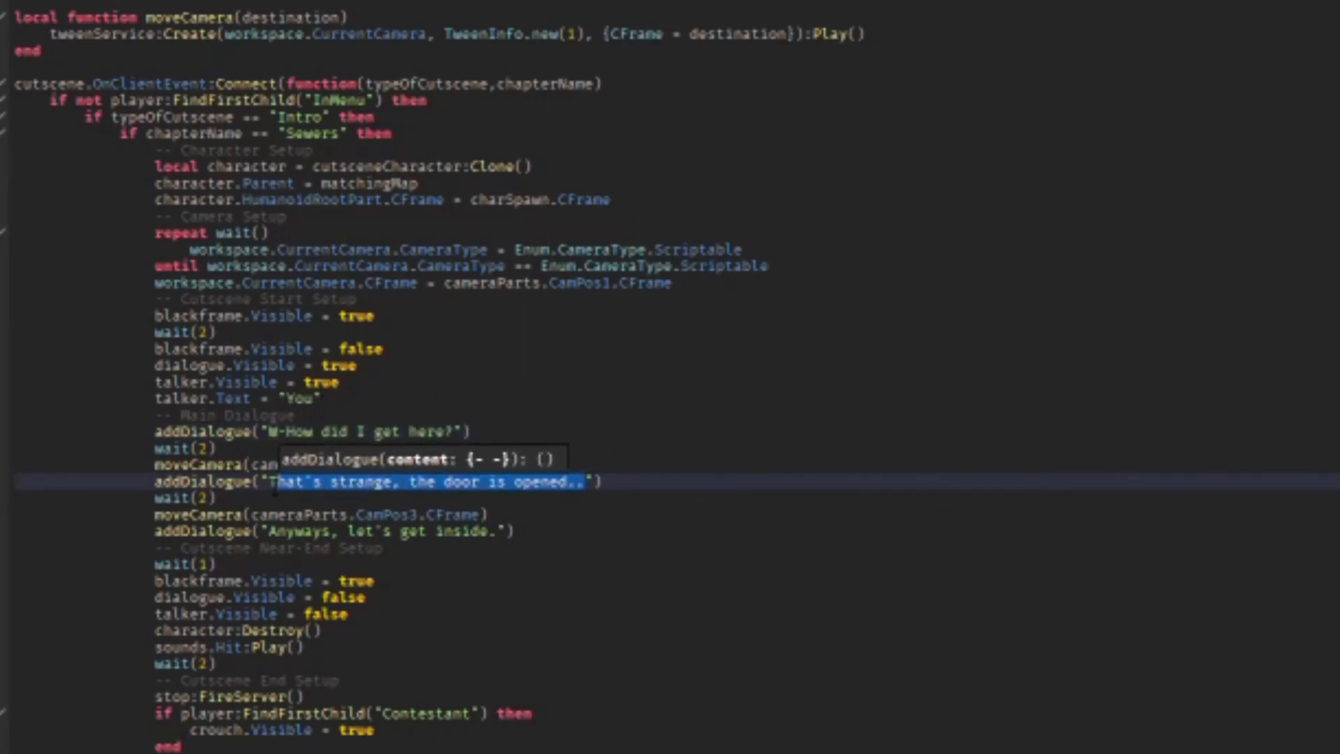
type("It smells down here")
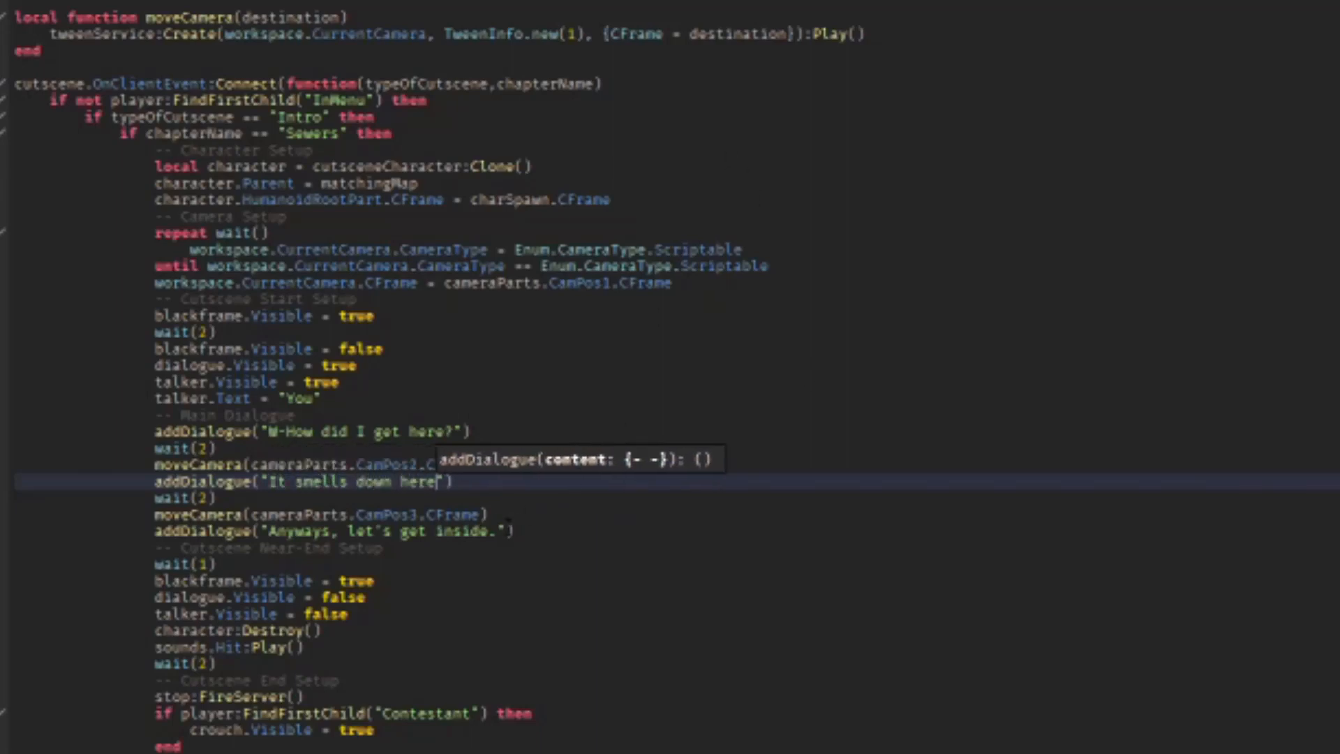
left_click_drag(509, 531, 274, 532)
type("AI m")
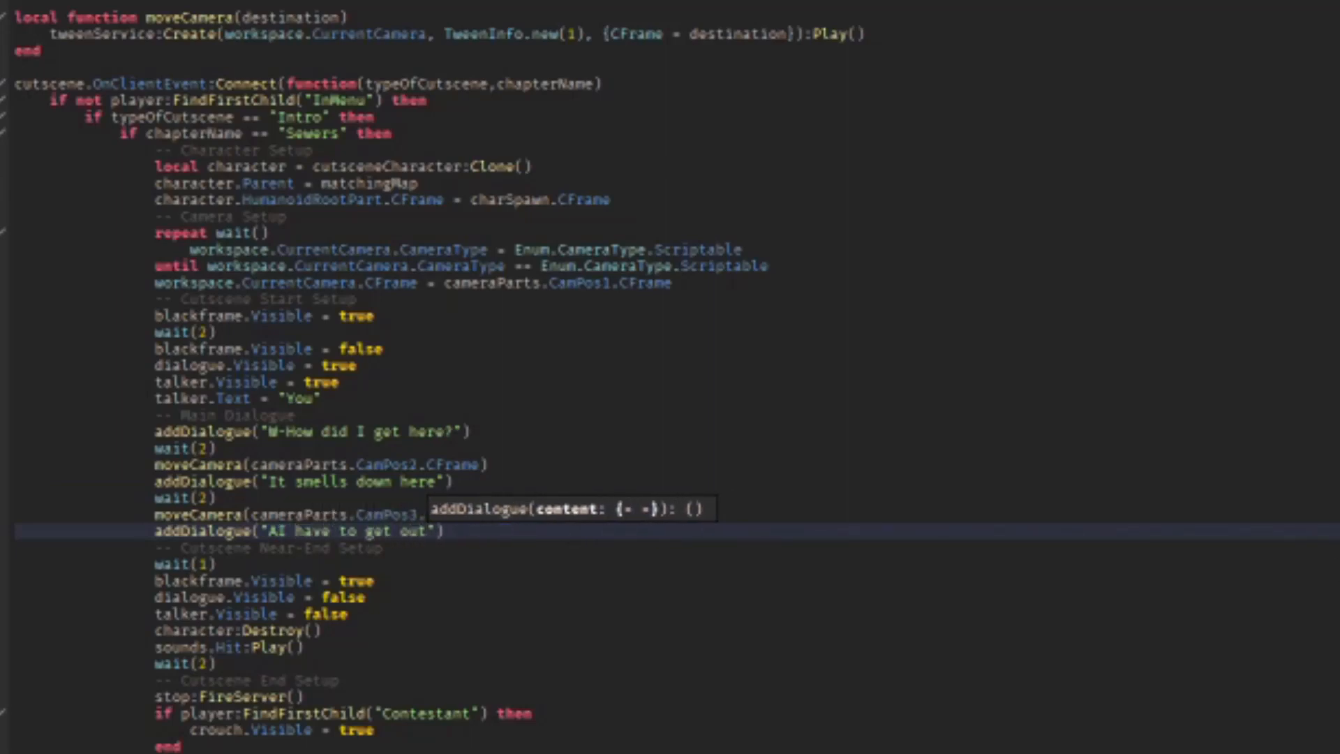
Step: Replace the intro script's closing line "What happened to me?" with a new line starting with "Where"
scroll(670, 377, "down", 5)
left_click_drag(269, 581, 456, 582)
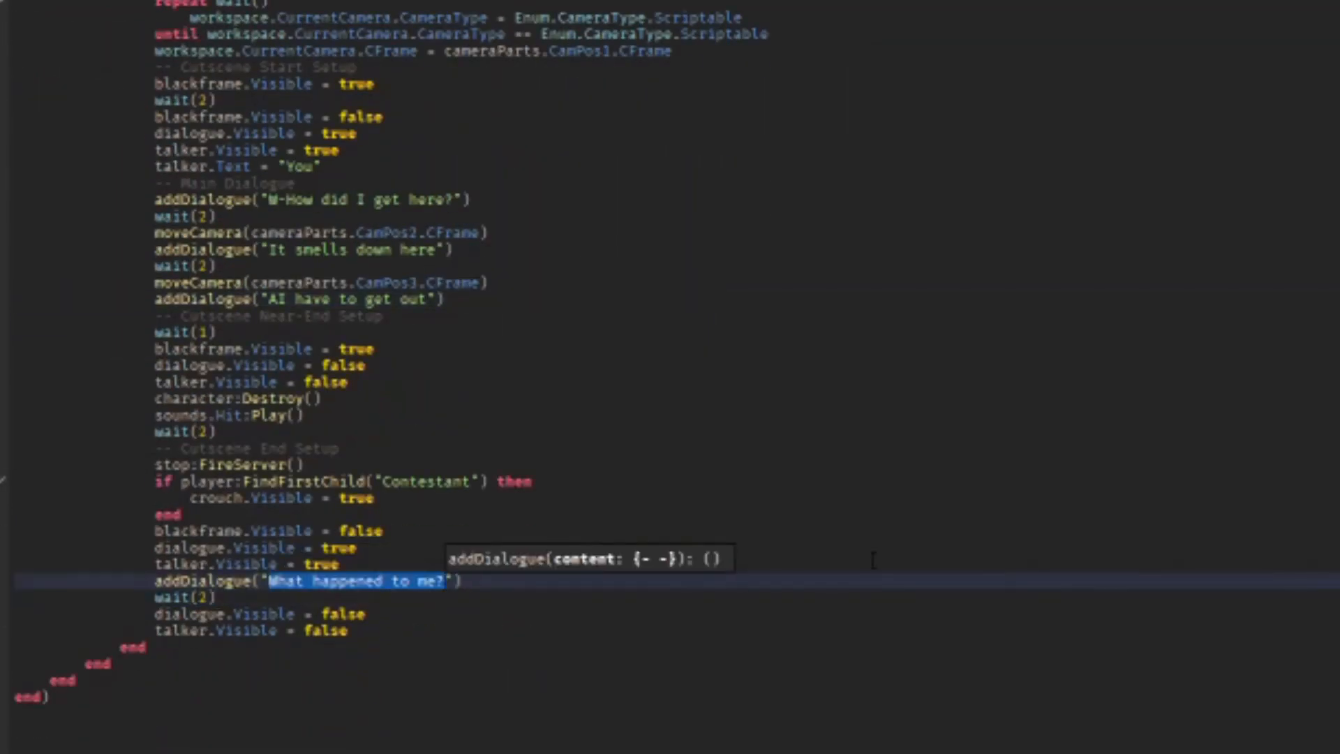
type("Where")
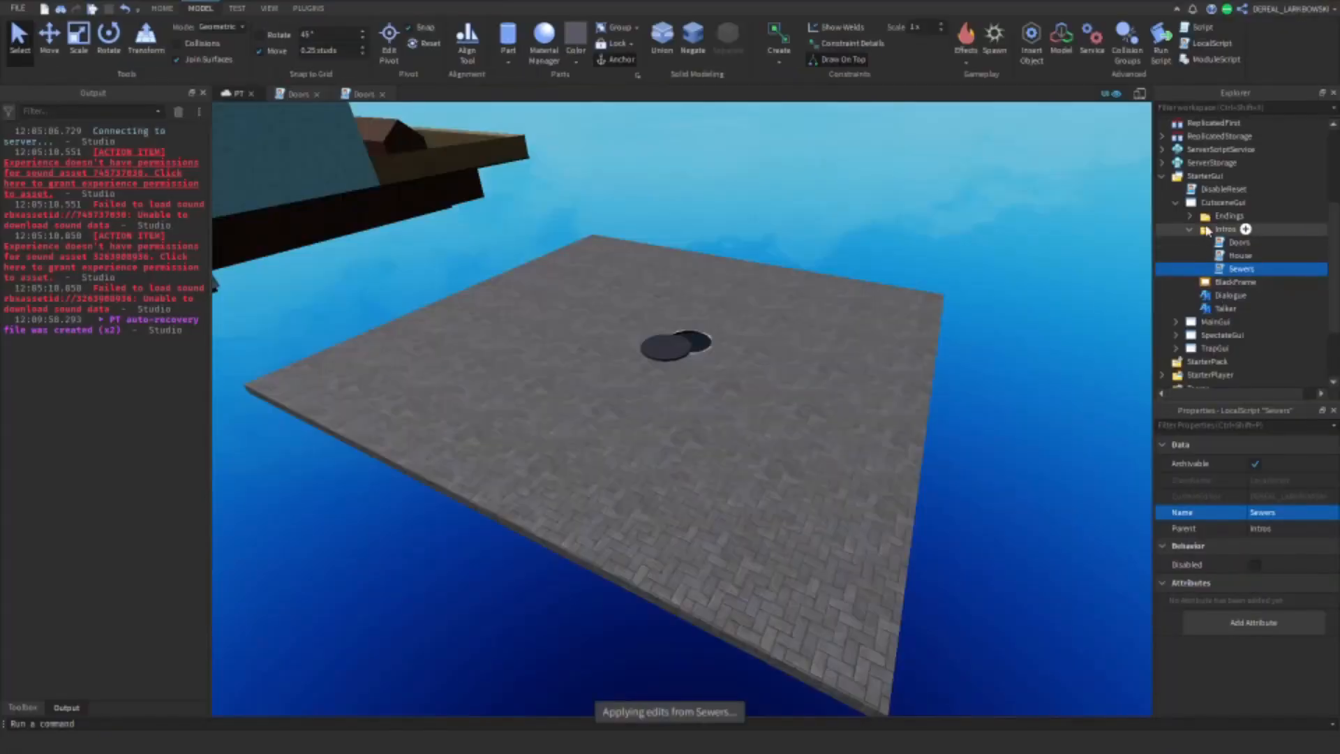
Step: Duplicate the House script in the Endings folder and name the copy Sewers
left_click(1191, 230)
left_click(1190, 216)
left_click(1234, 242)
key("ctrl+d")
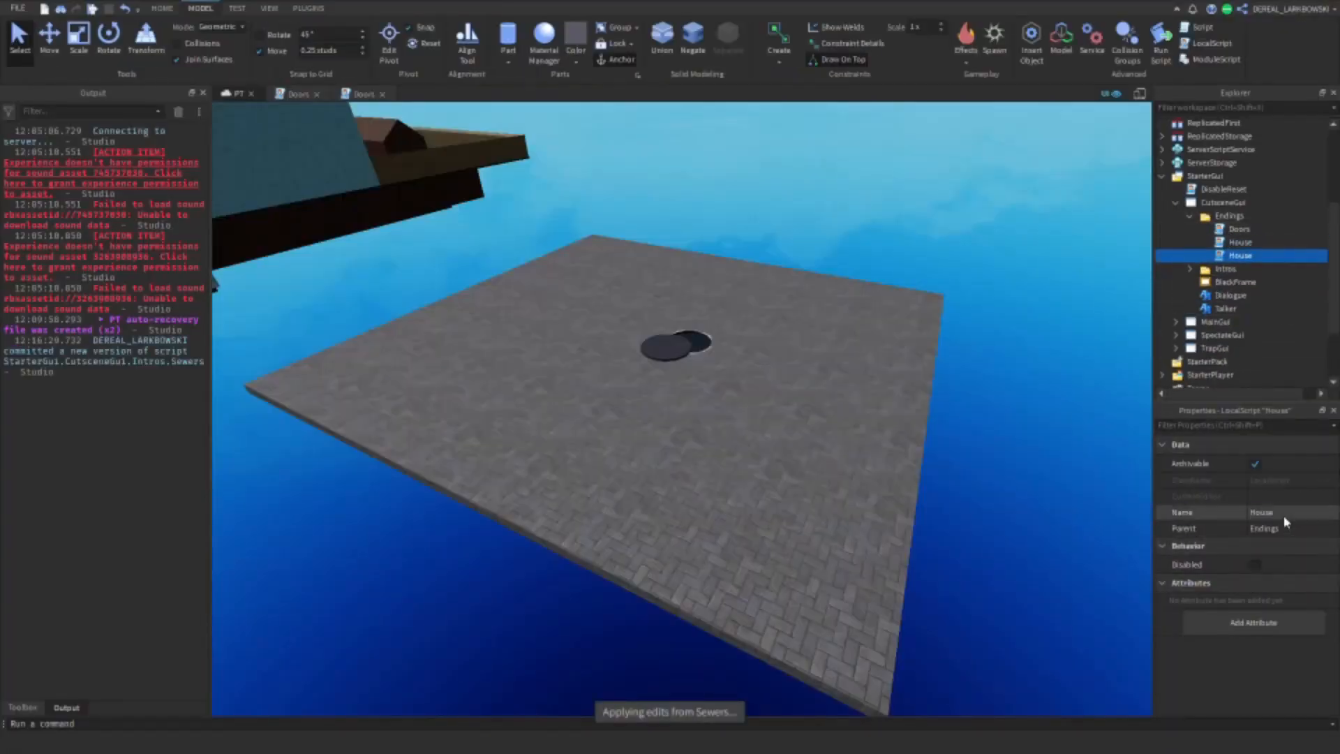
Step: In the Sewers ending script, set the matching map to "SewersCutscene" and the chapter name check to "Sewers"
double_click(1242, 256)
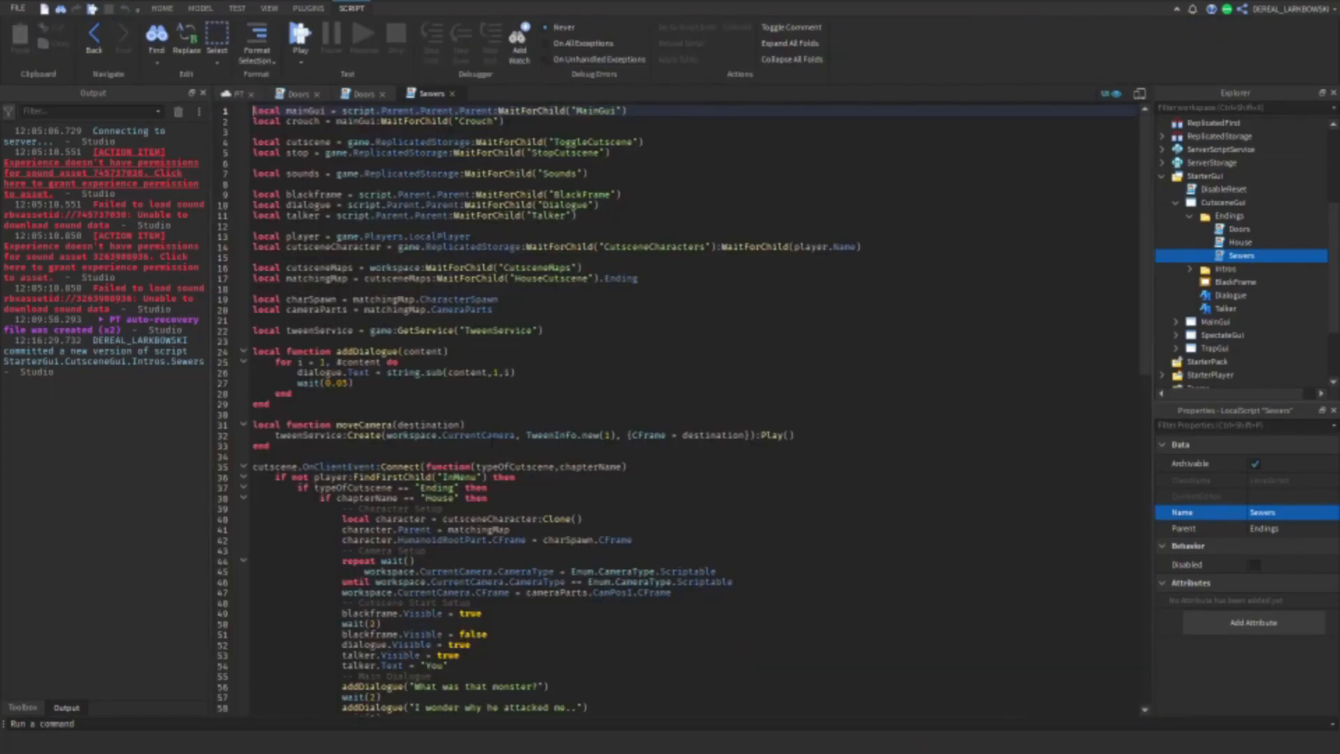
double_click(555, 277)
type("Sewers")
double_click(438, 497)
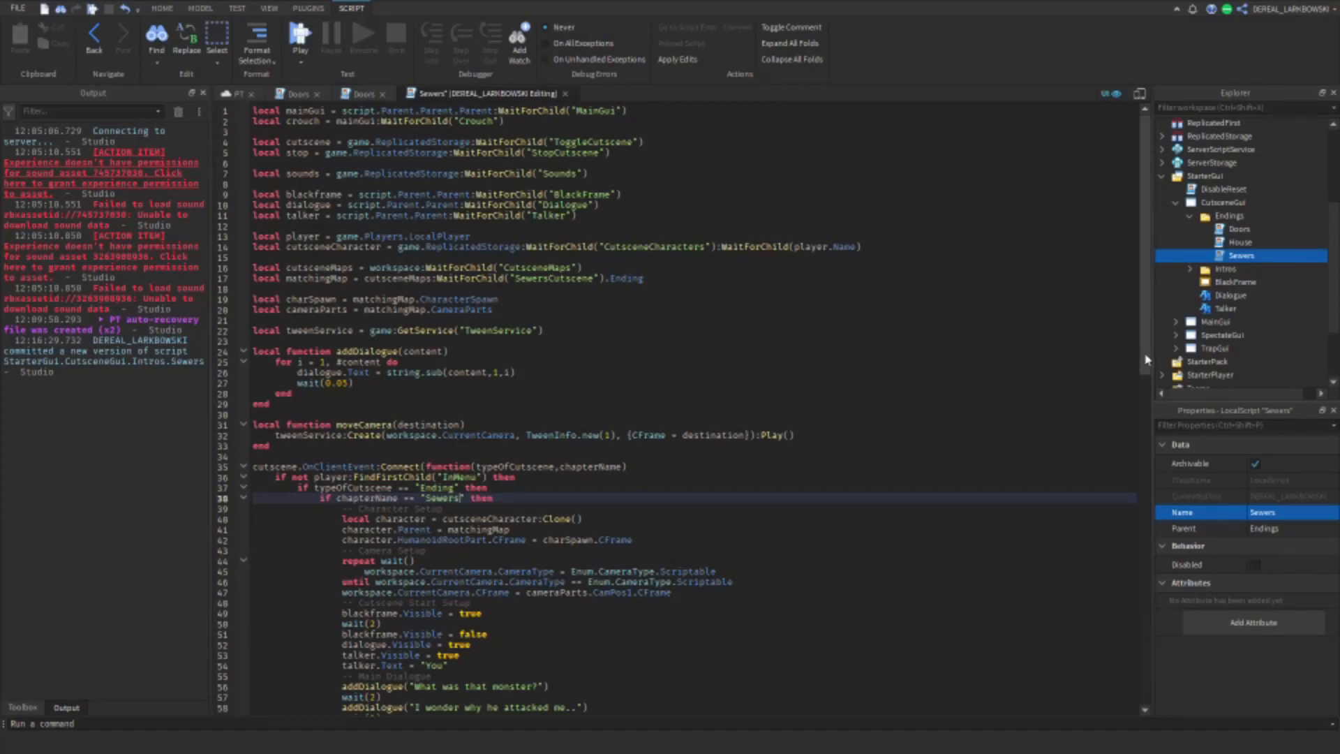
Step: Replace the ending's dialogue with "Thank god I got out", "What was that thing?" and "It was so slimy", then close the script
left_click_drag(1147, 360, 1130, 477)
left_click_drag(415, 401, 522, 401)
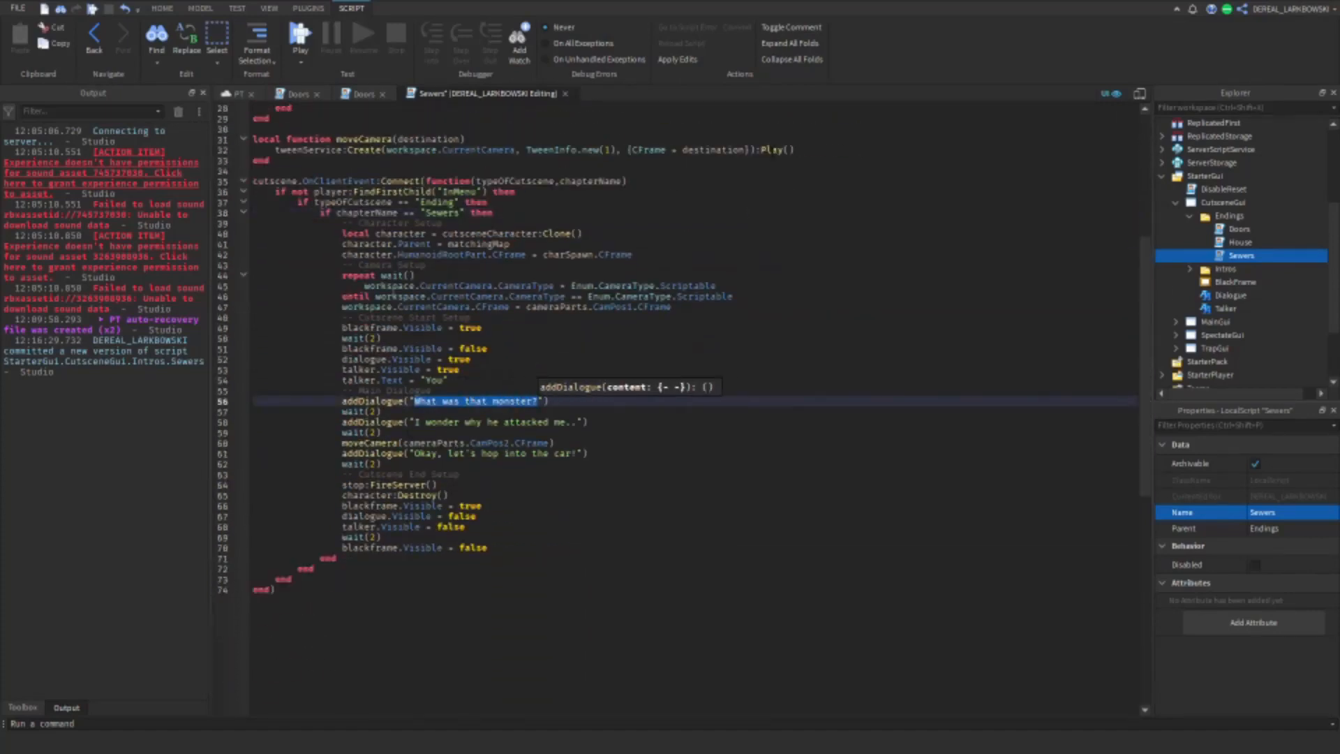
type("Thank god I go")
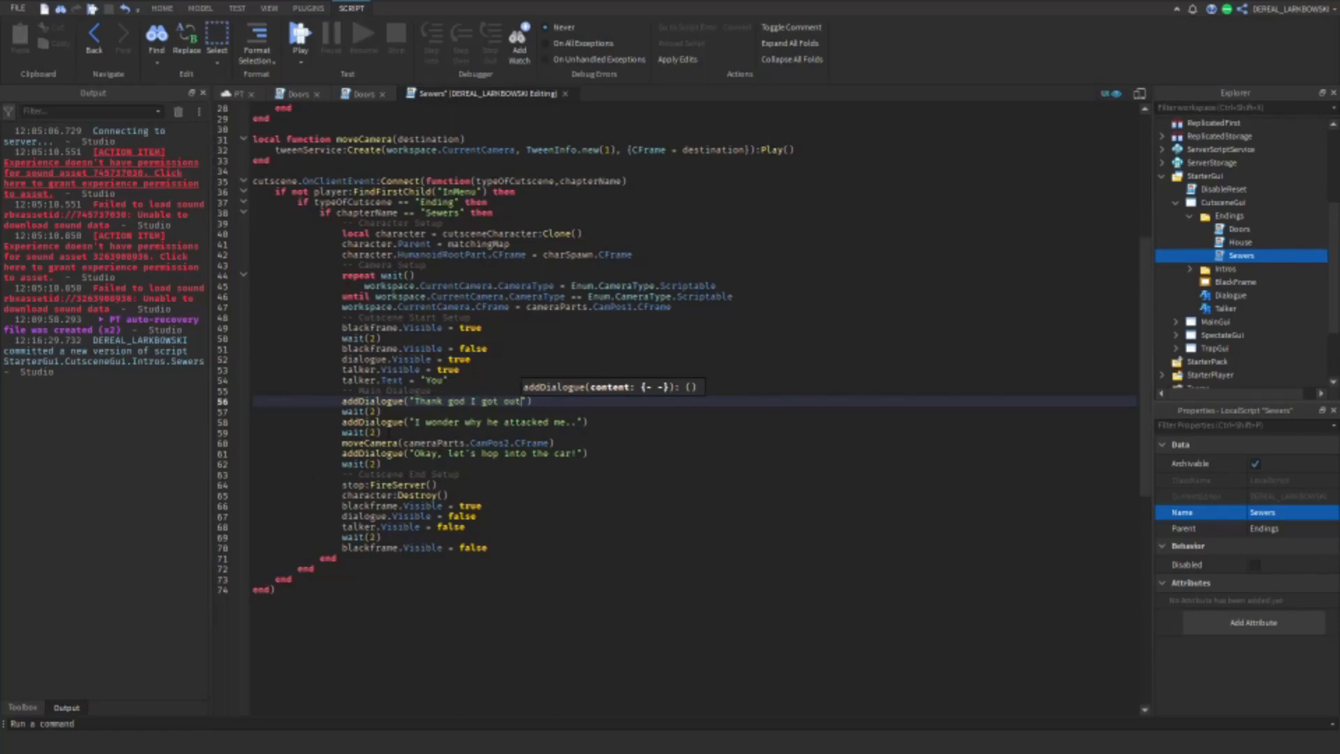
left_click_drag(415, 421, 535, 422)
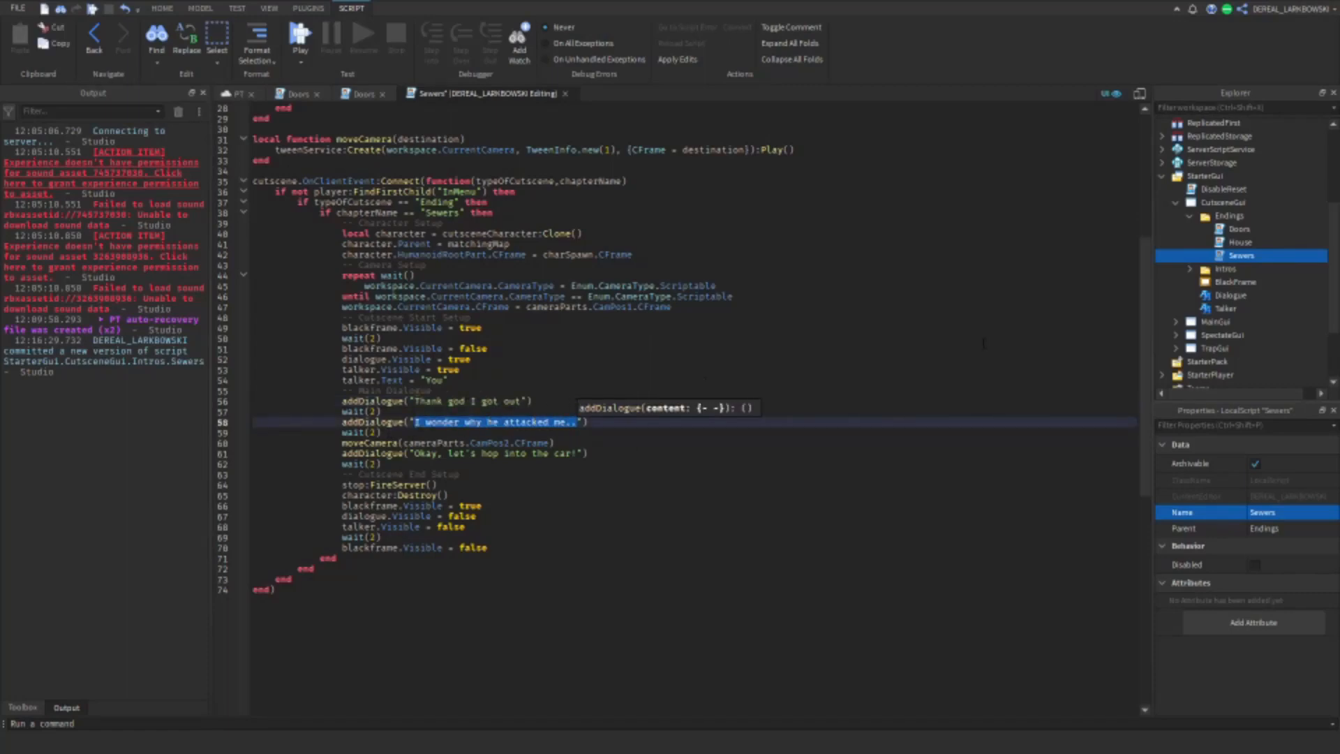
type("What")
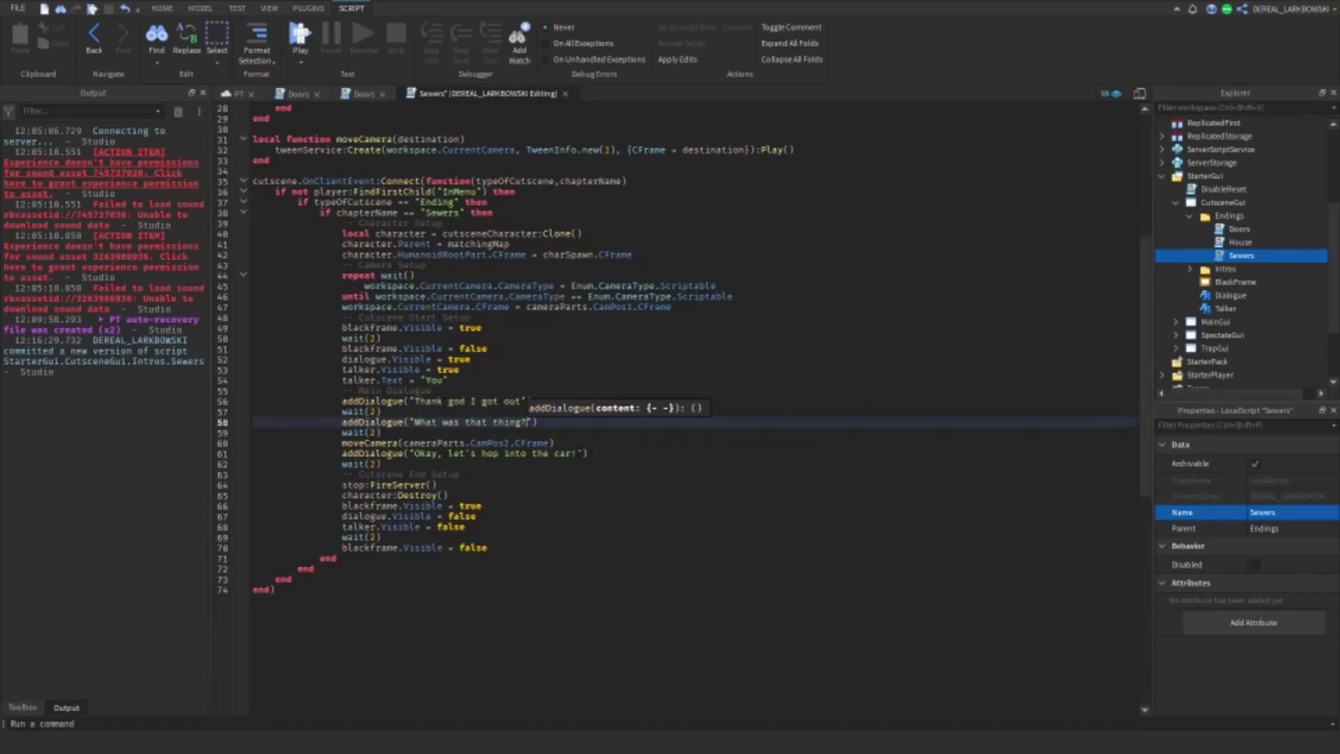
left_click_drag(576, 454, 461, 453)
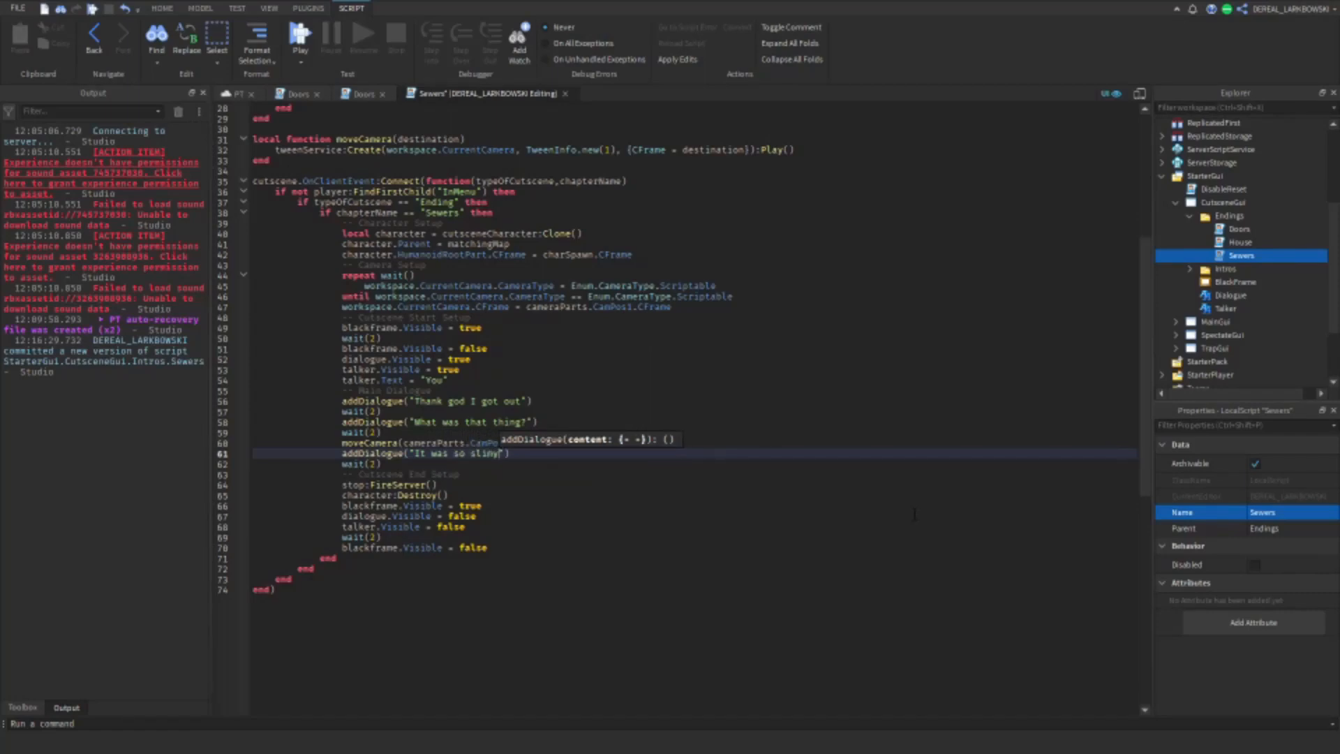
left_click(565, 94)
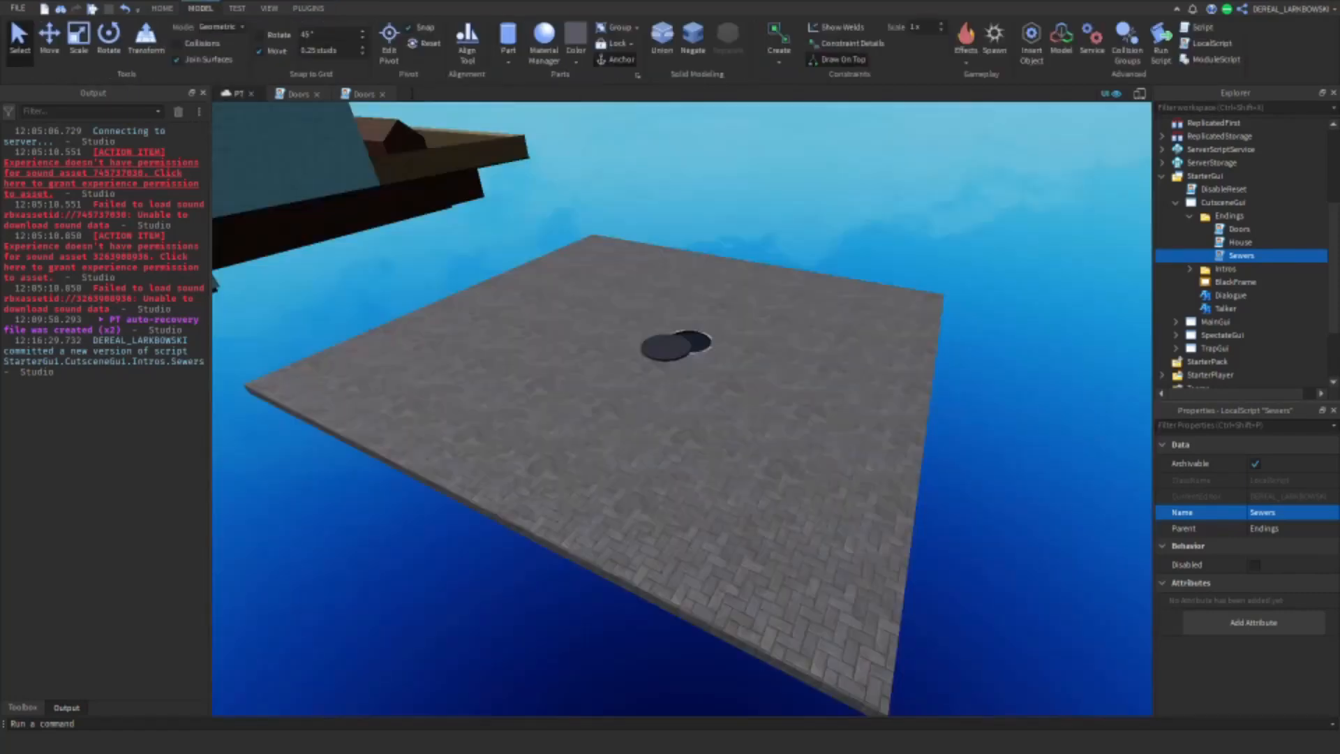
left_click(1187, 217)
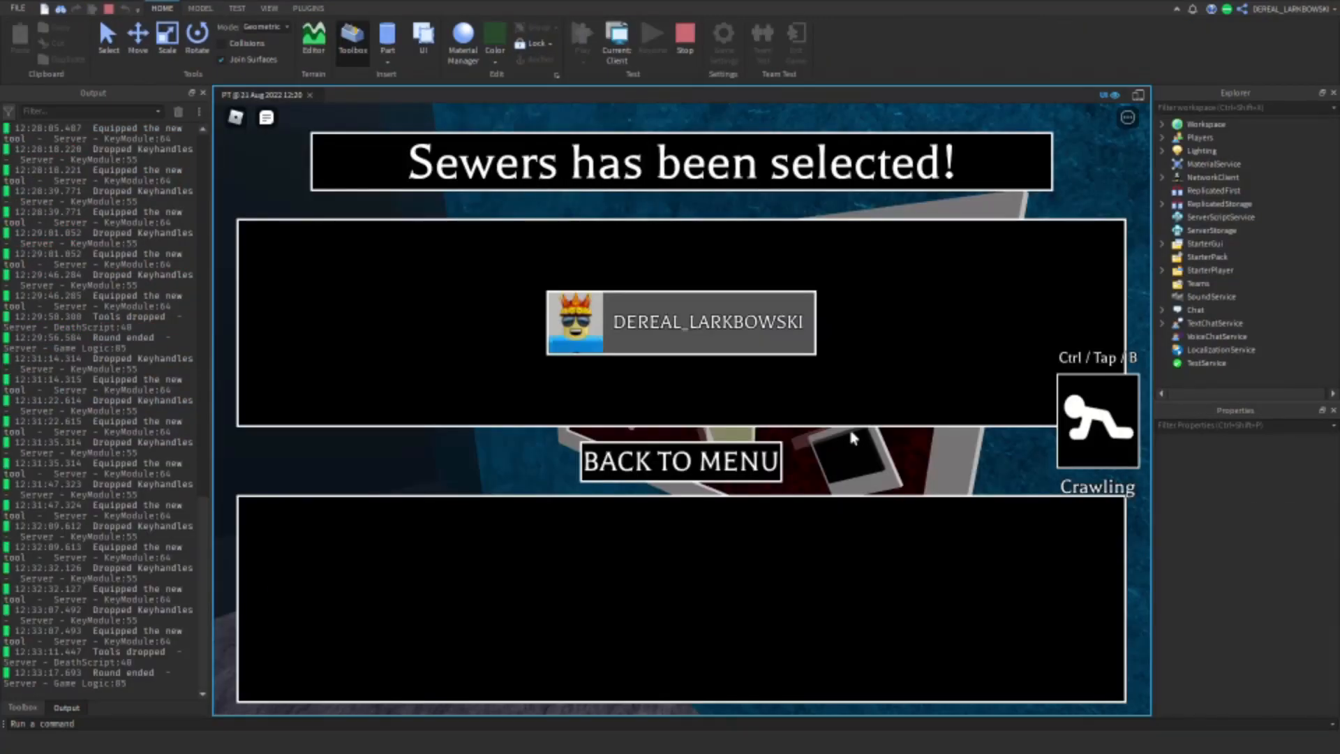
Step: Playtest a round on the Sewers chapter and watch its intro cutscene
left_click(560, 567)
left_click(514, 565)
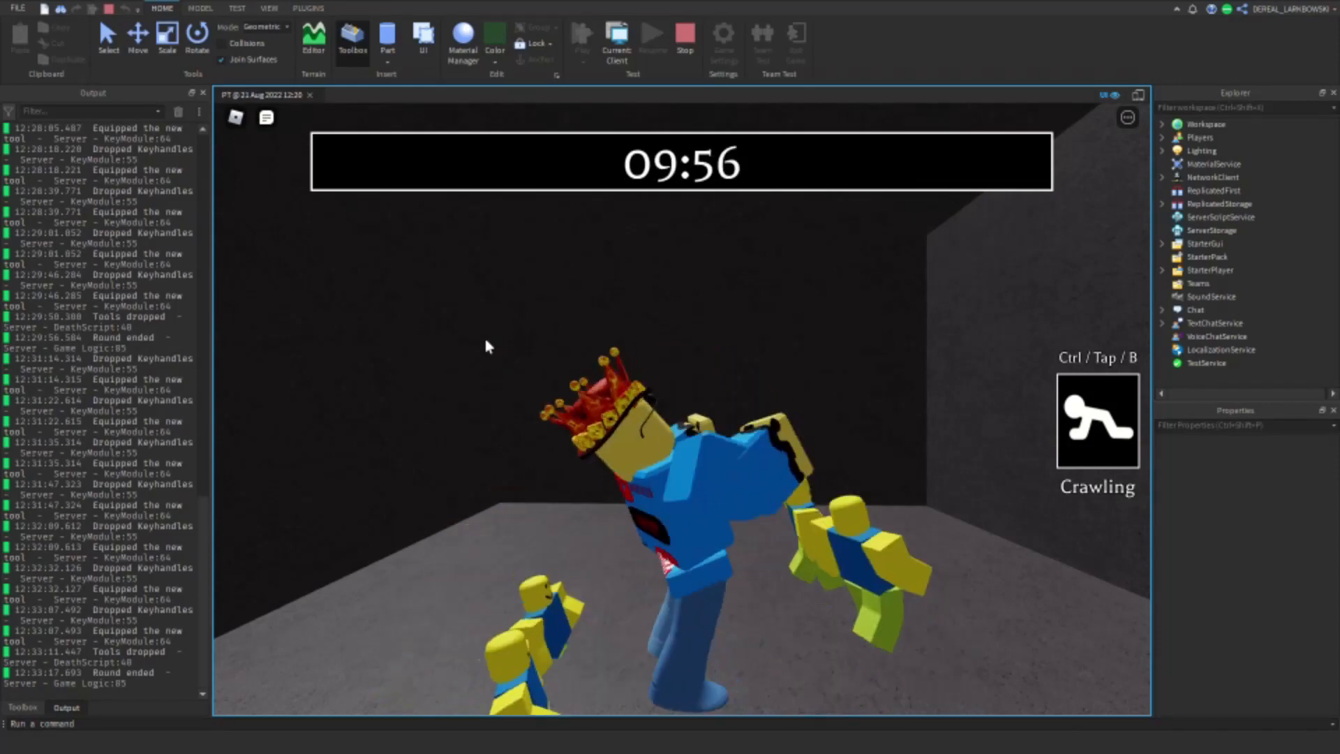
Step: Test turning crawling on and off in the Sewers round, and pick up the first key tool
key("ctrl")
key("ctrl")
key("w")
right_click_drag(486, 341, 746, 386)
key("e")
Step: Playtest the Sewers map by moving through it and swapping the carried key tool for other ones found along the way
key("w")
key("e")
left_click(865, 469)
key("w")
left_click(787, 281)
left_click(793, 362)
key("w")
left_click(696, 349)
key("w")
left_click(796, 368)
key("w")
Step: Test crawling once more and finish the Sewers round by picking up the KeyCode and escaping the map
key("w")
key("w")
key("w")
key("e")
key("ctrl")
key("w")
left_click(697, 306)
left_click(922, 351)
key("w")
key("e")
key("w")
key("w")
key("w")
key("e")
key("w")
key("w")
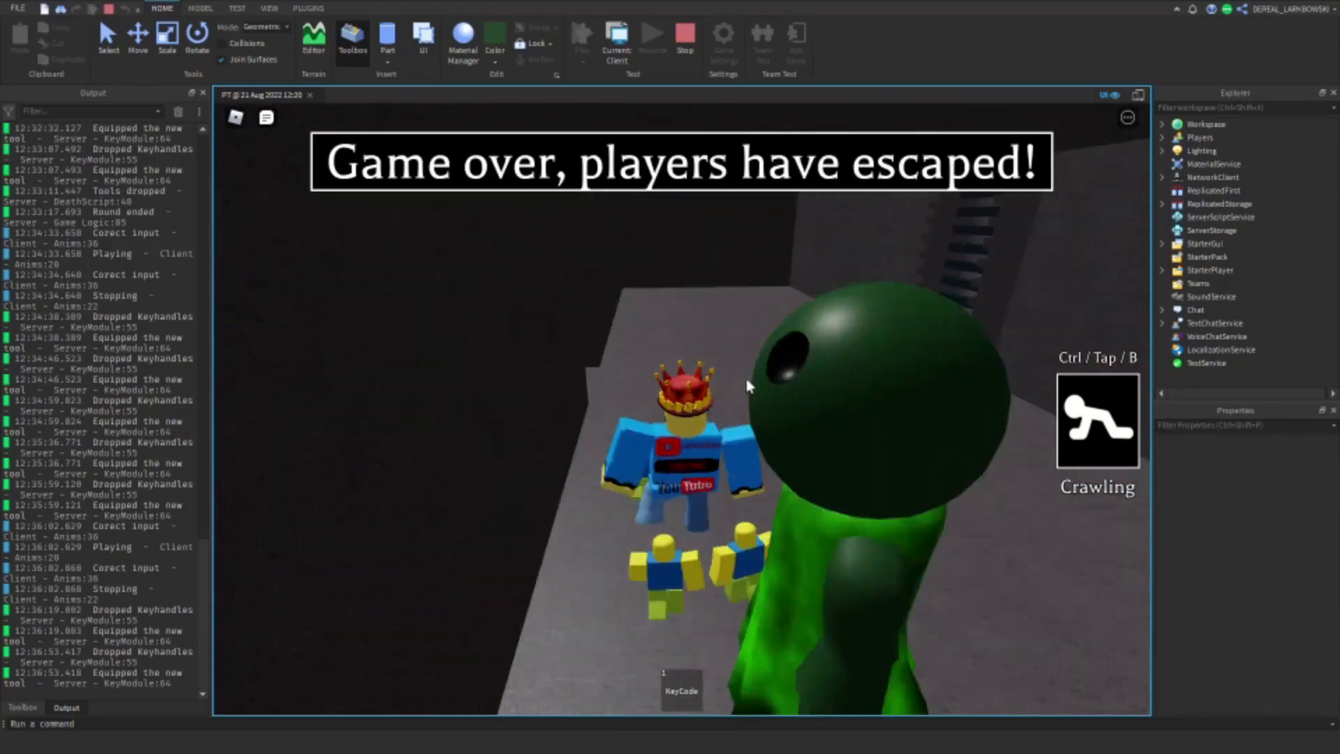